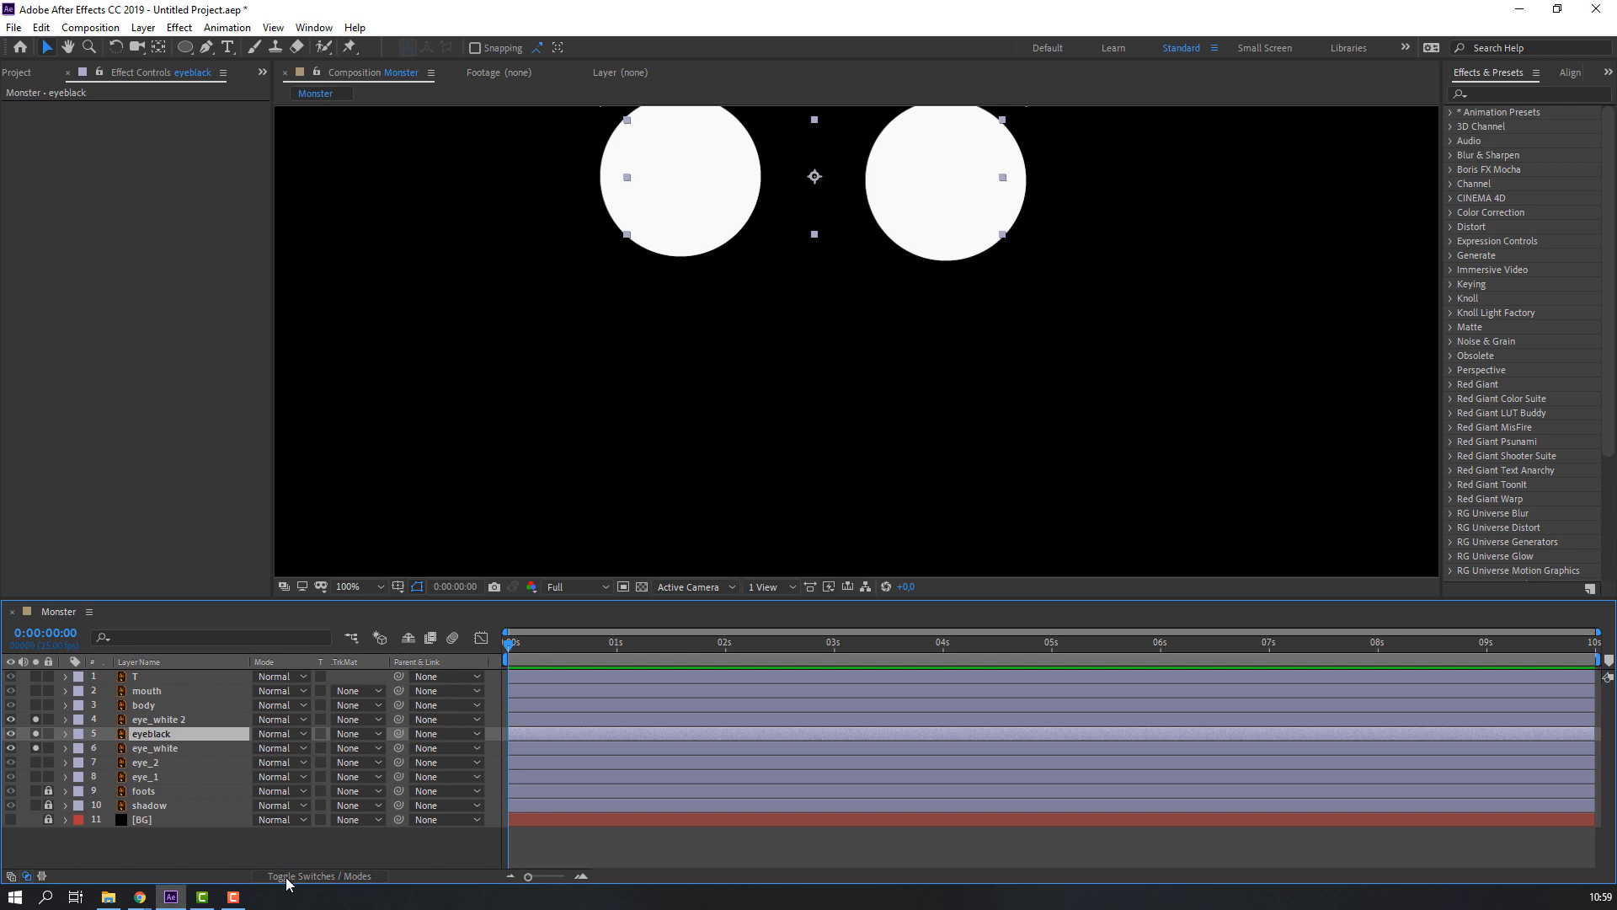
# - Set eyeblack's track matte to Alpha Matte "eye_white 2", and parent the eye_white 2 layer to eye_white
pyautogui.click(287, 875)
pyautogui.click(289, 878)
pyautogui.doubleClick(291, 880)
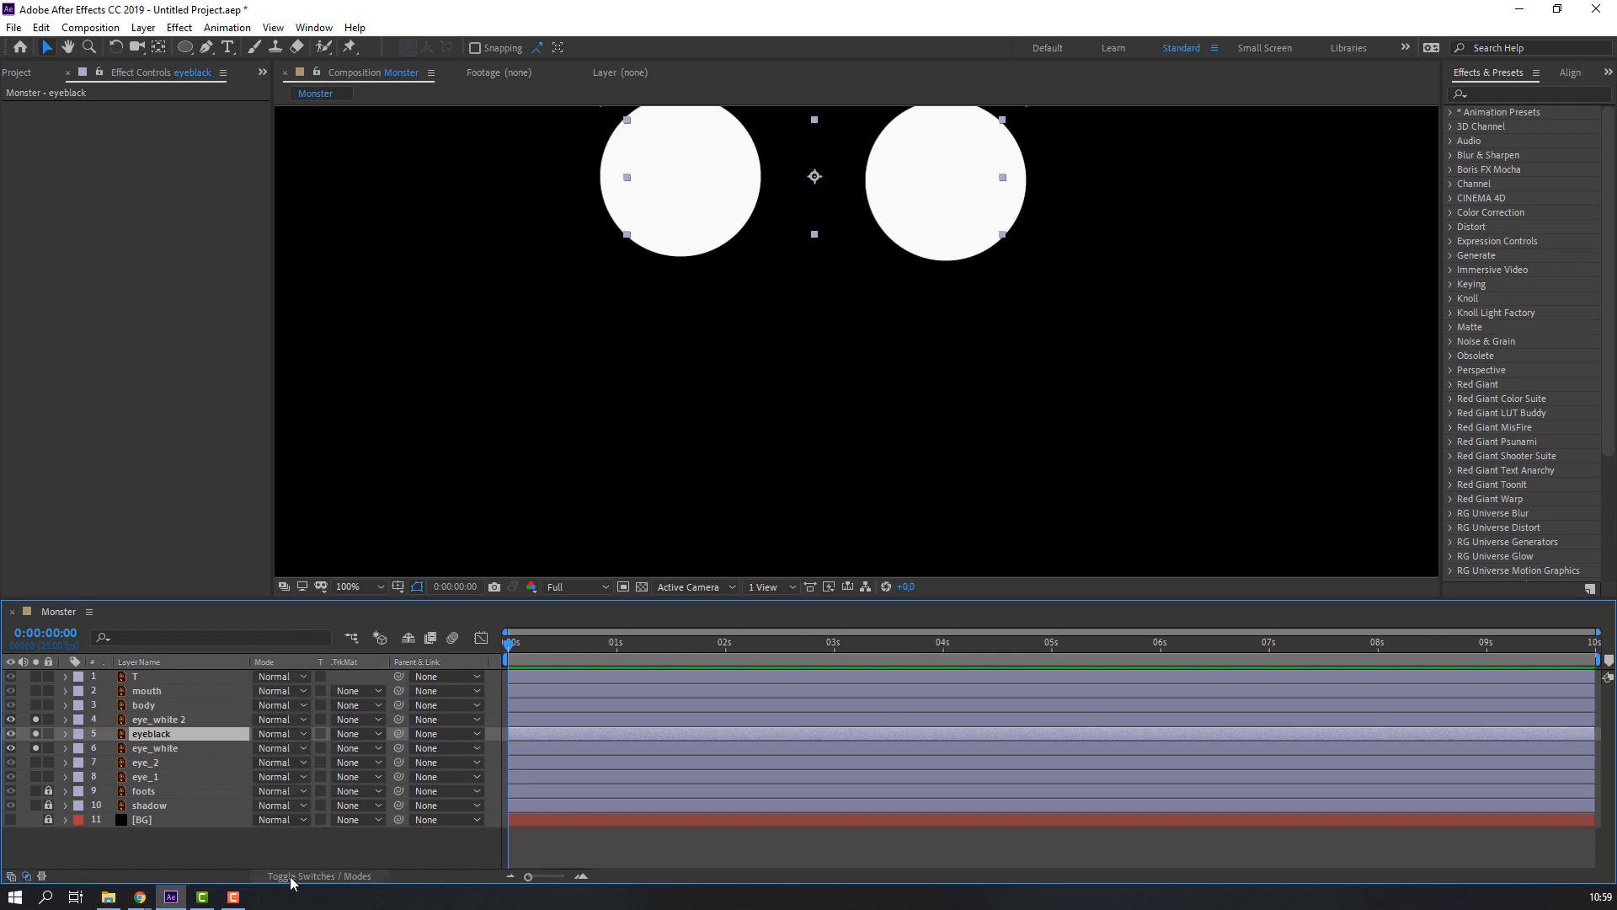
pyautogui.click(350, 736)
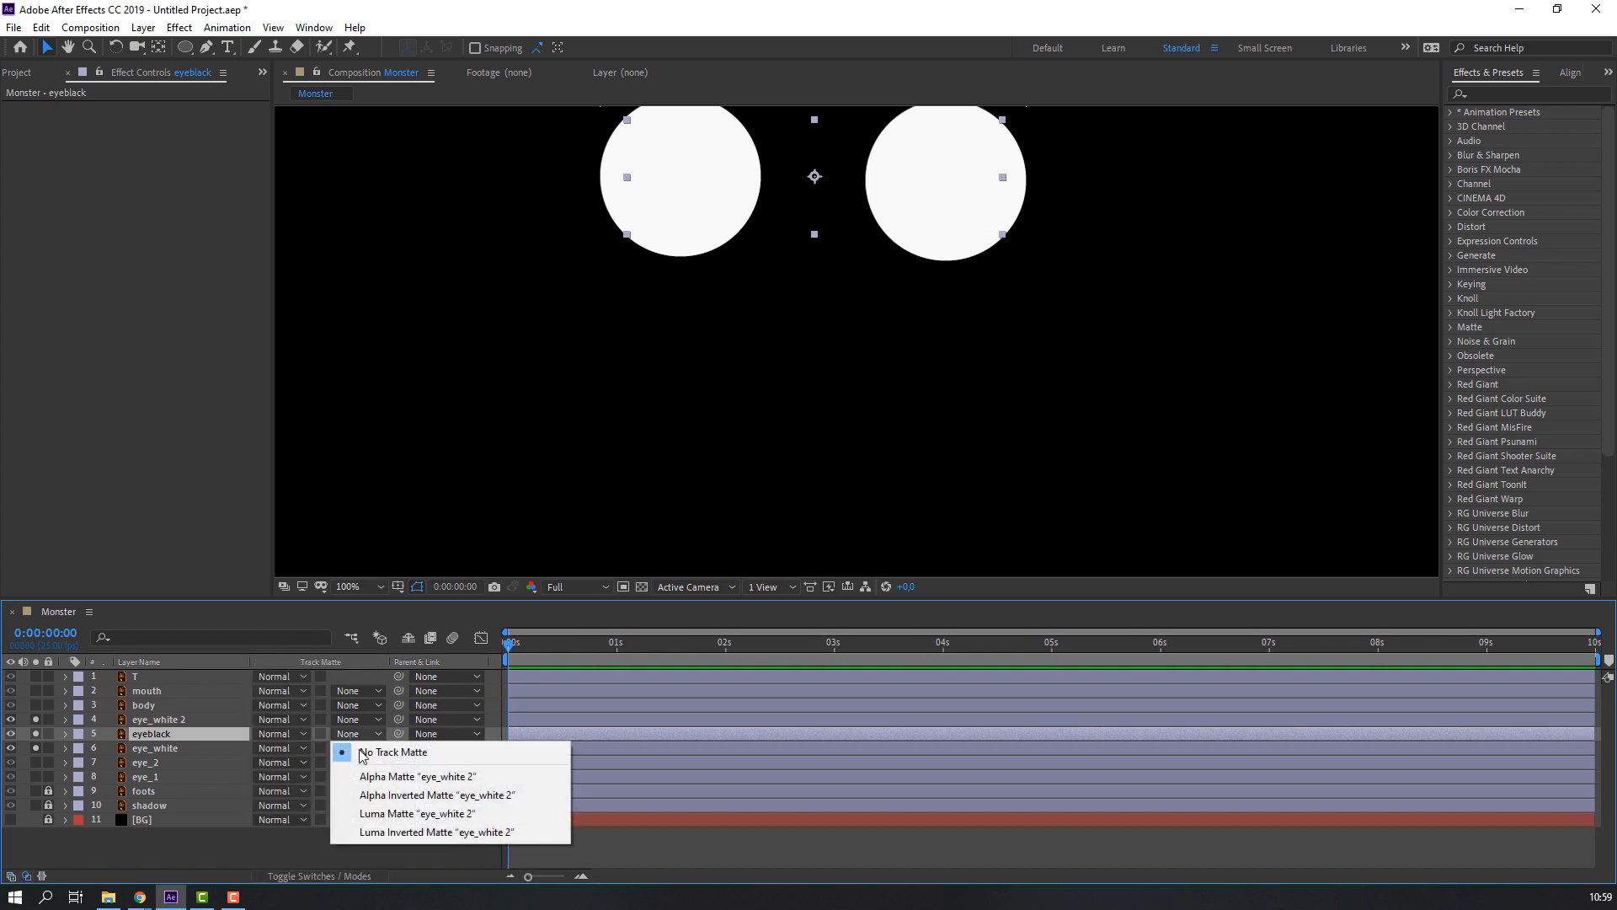
pyautogui.click(469, 777)
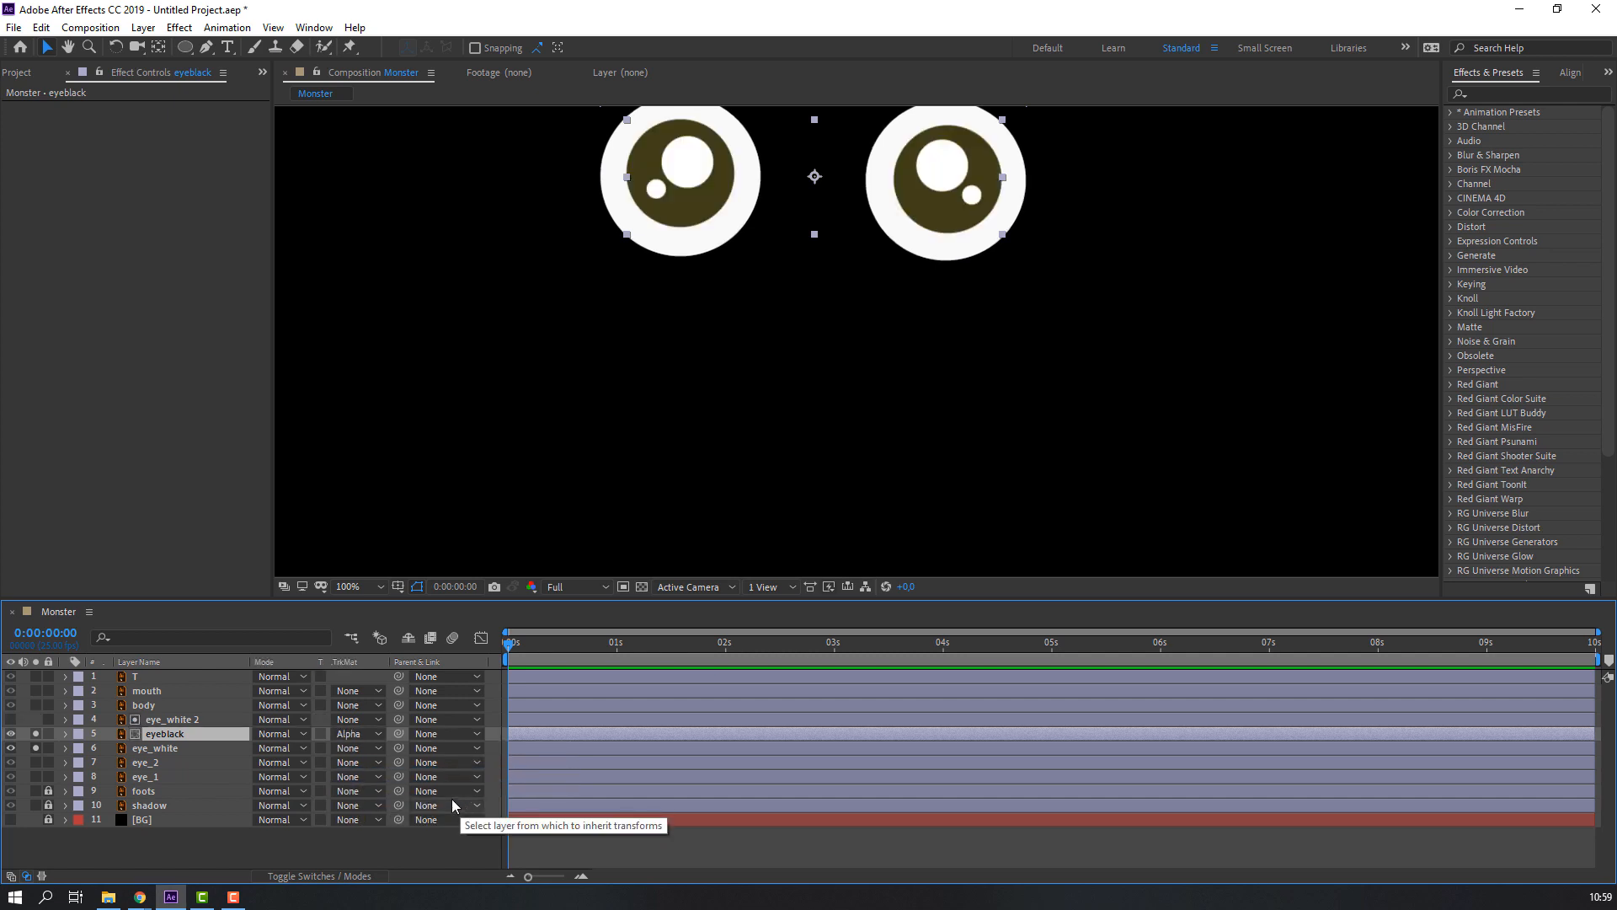
pyautogui.click(170, 719)
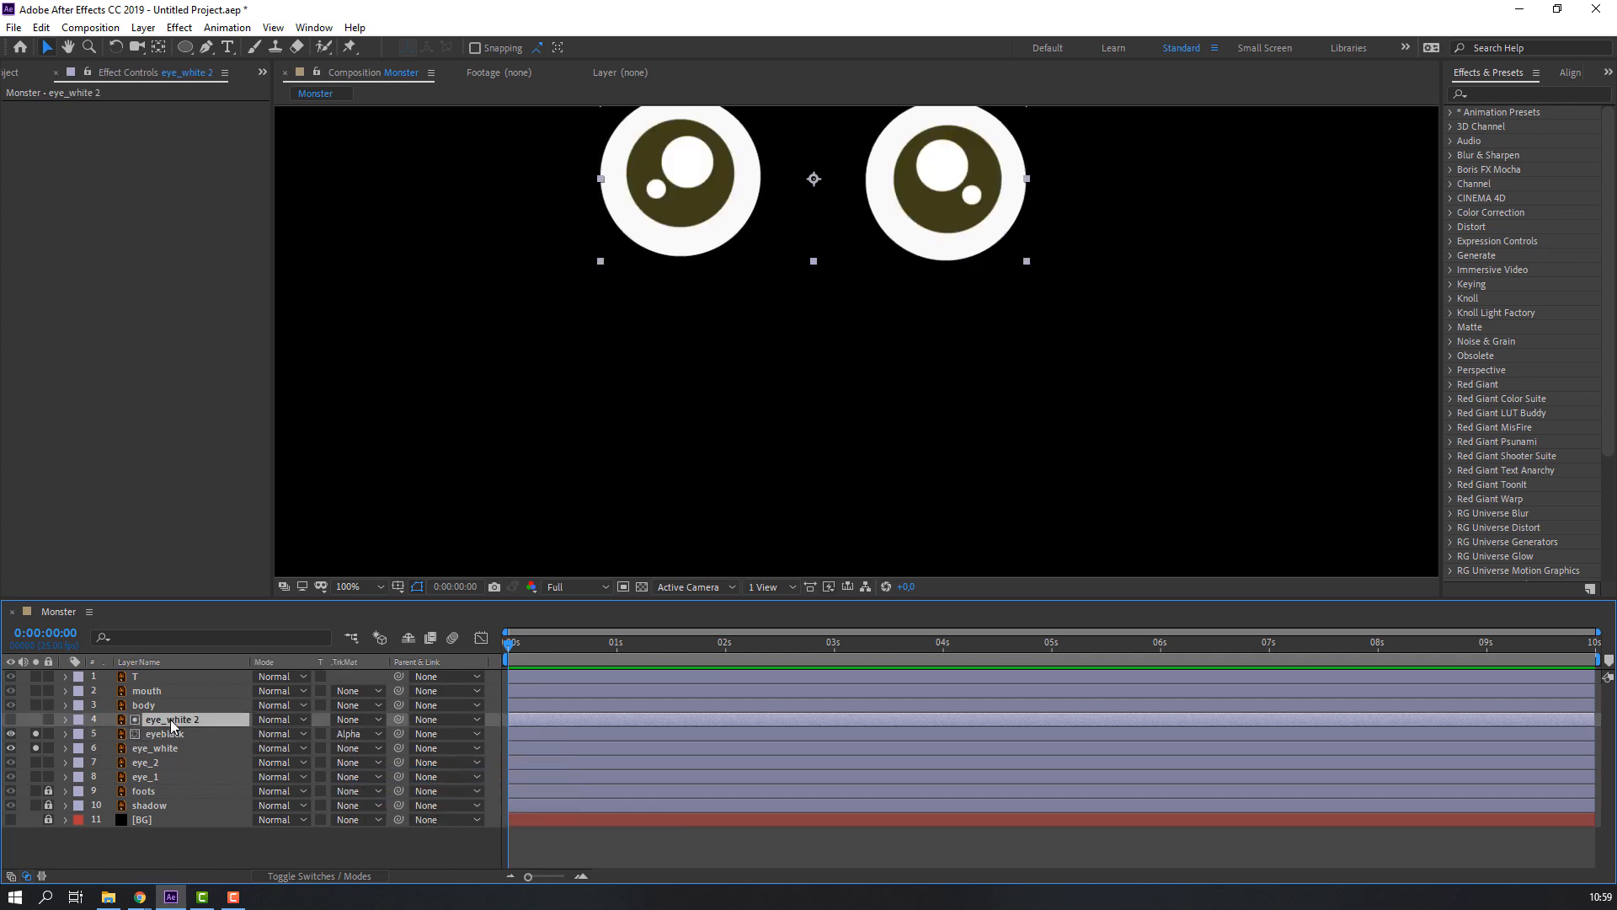
pyautogui.moveTo(398, 719); pyautogui.dragTo(157, 747)
# - Try squashing the eye_white layer vertically with its Scale property, and undo the change
pyautogui.click(163, 749)
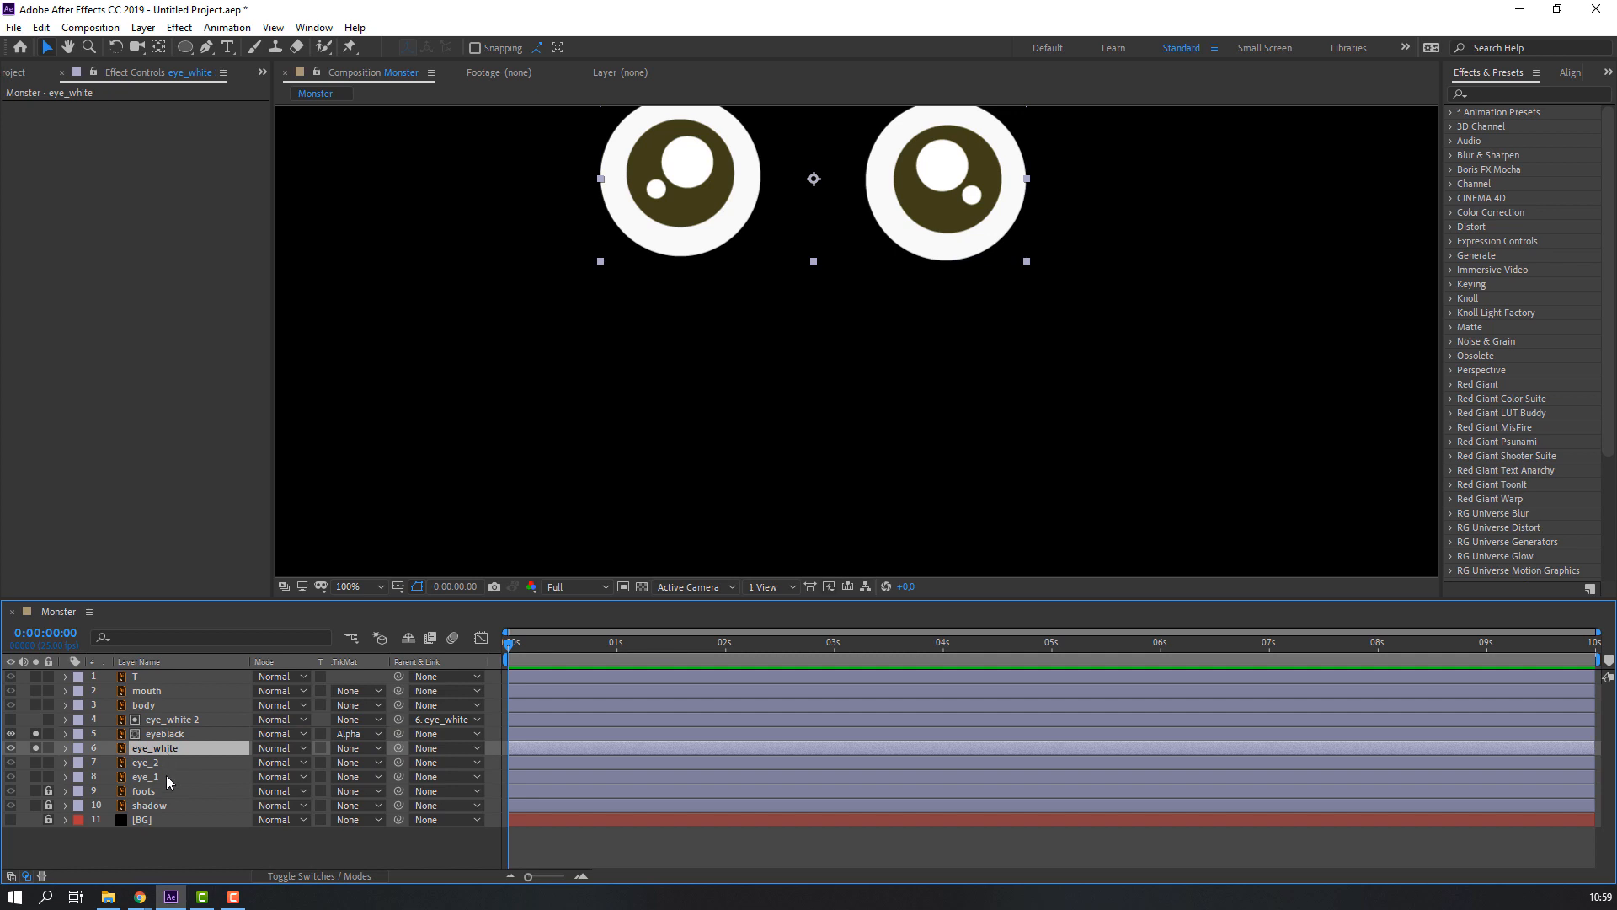
pyautogui.press('s')
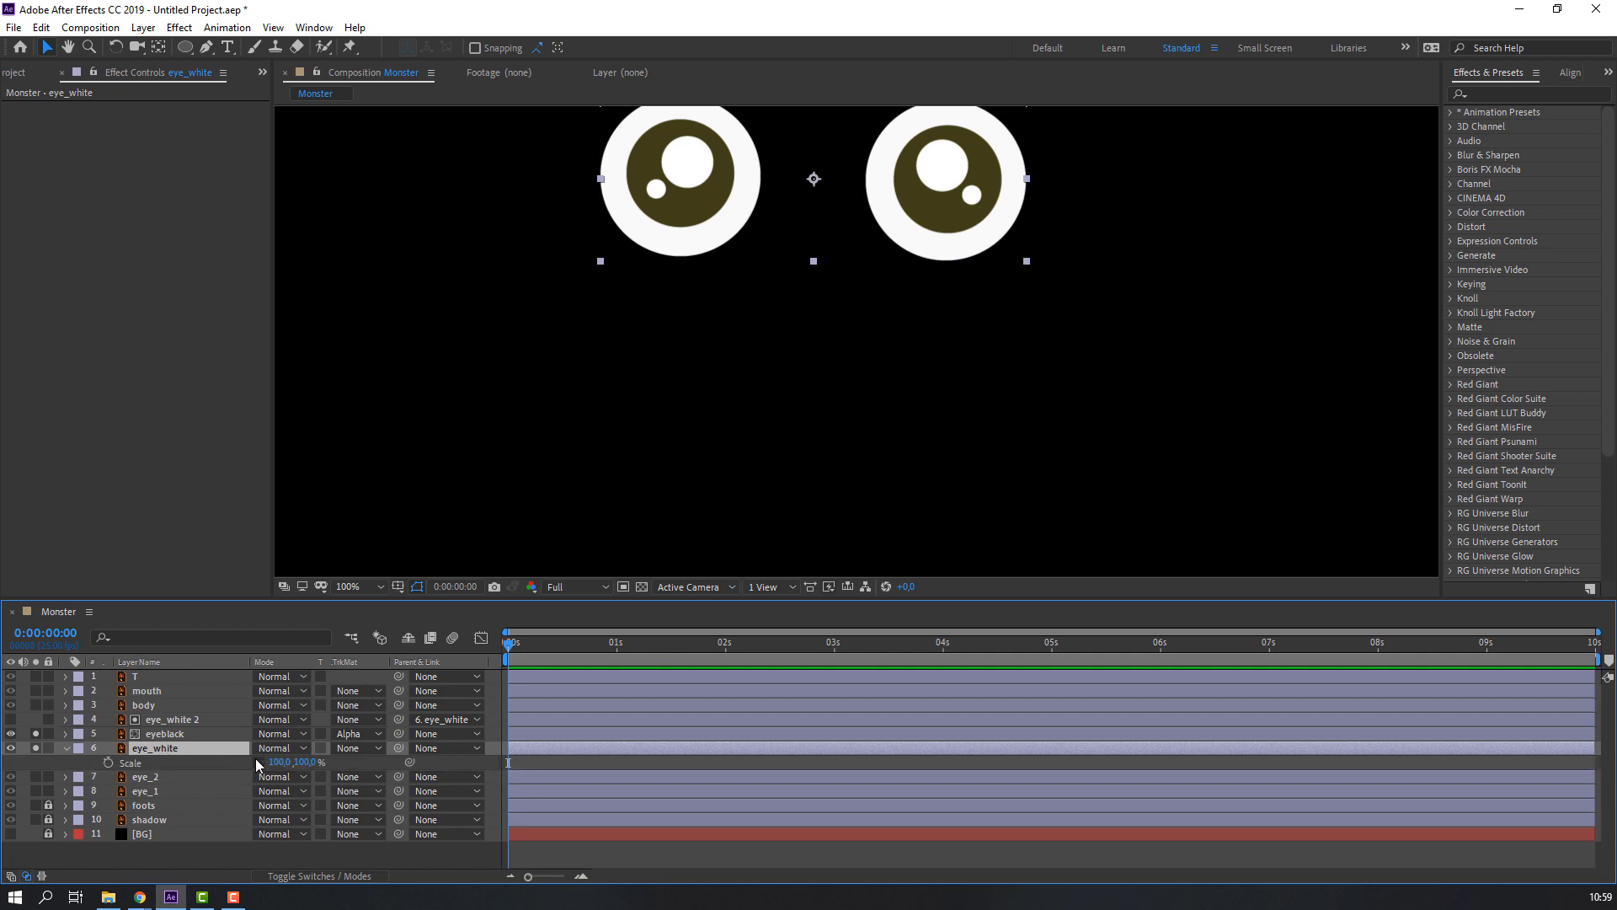
pyautogui.moveTo(303, 762)
pyautogui.mouseDown()
pyautogui.moveTo(242, 769)
pyautogui.moveTo(303, 768)
pyautogui.moveTo(244, 770)
pyautogui.moveTo(303, 771)
pyautogui.moveTo(274, 773)
pyautogui.mouseUp()
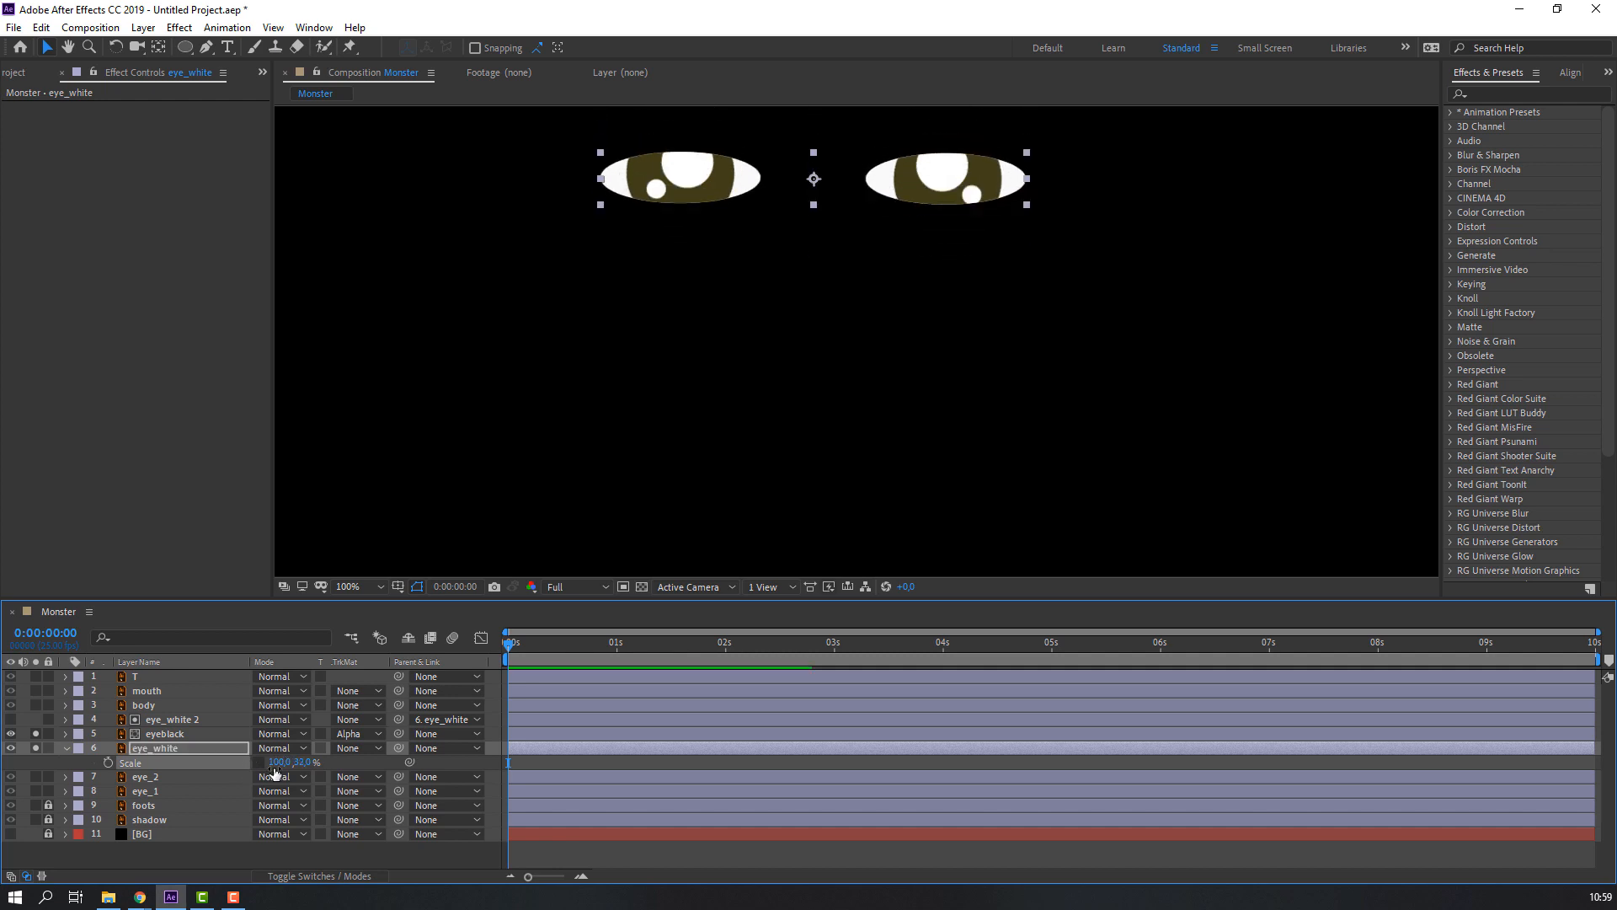
pyautogui.hotkey('ctrl', 'z')
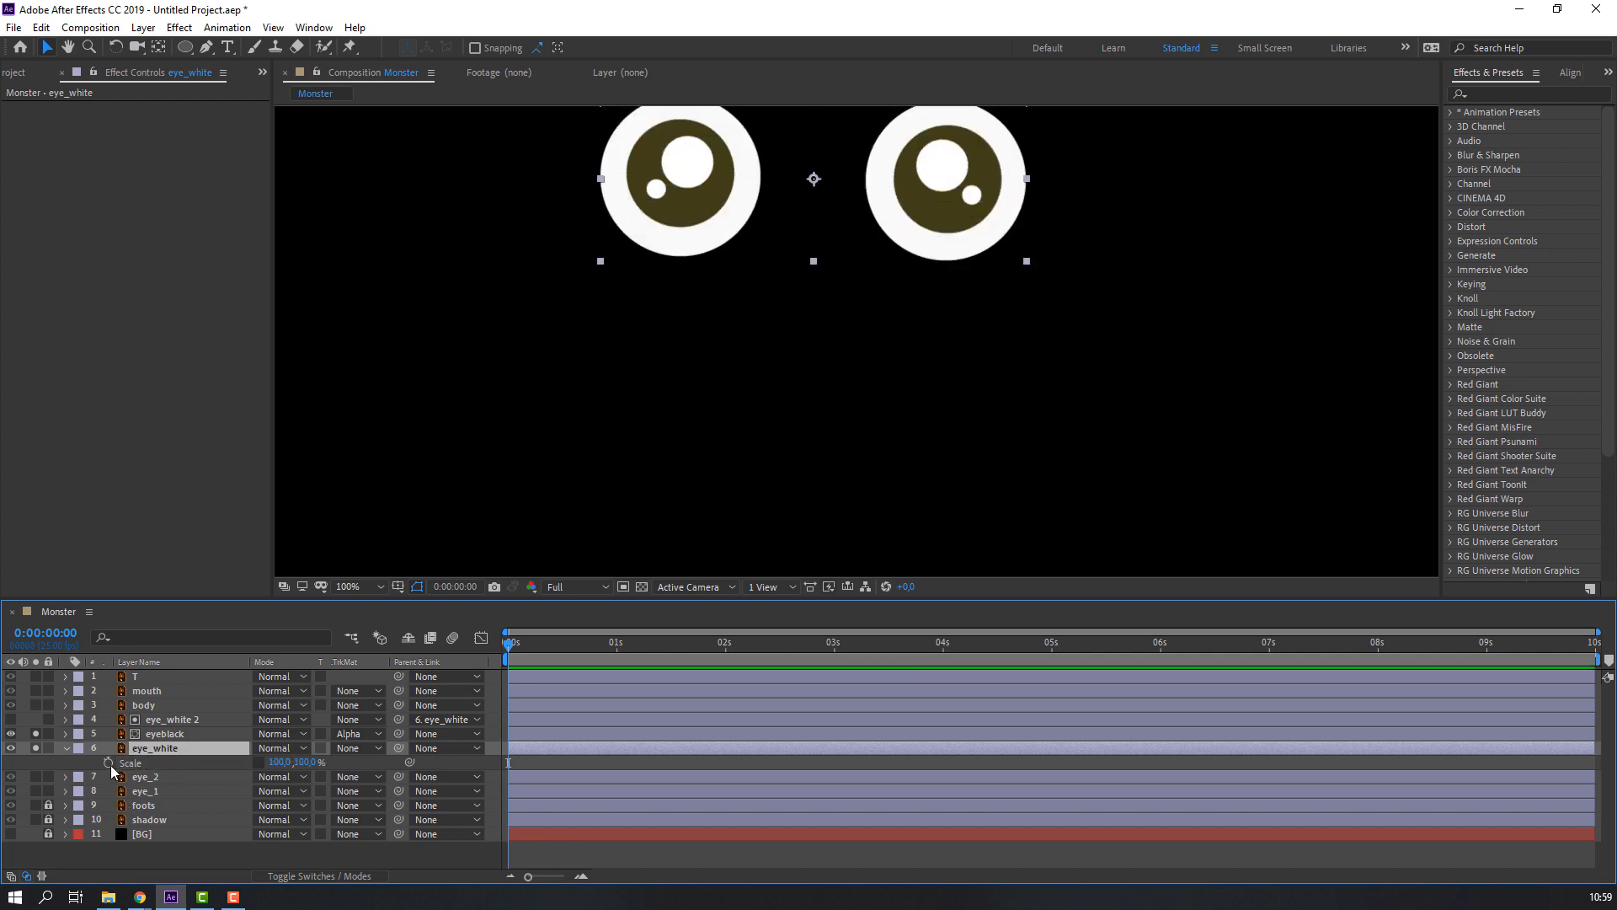
# - Keyframe eye_white's Scale at the start of the timeline, and set its vertical scale to 3% at 0:00:00:10
pyautogui.click(109, 763)
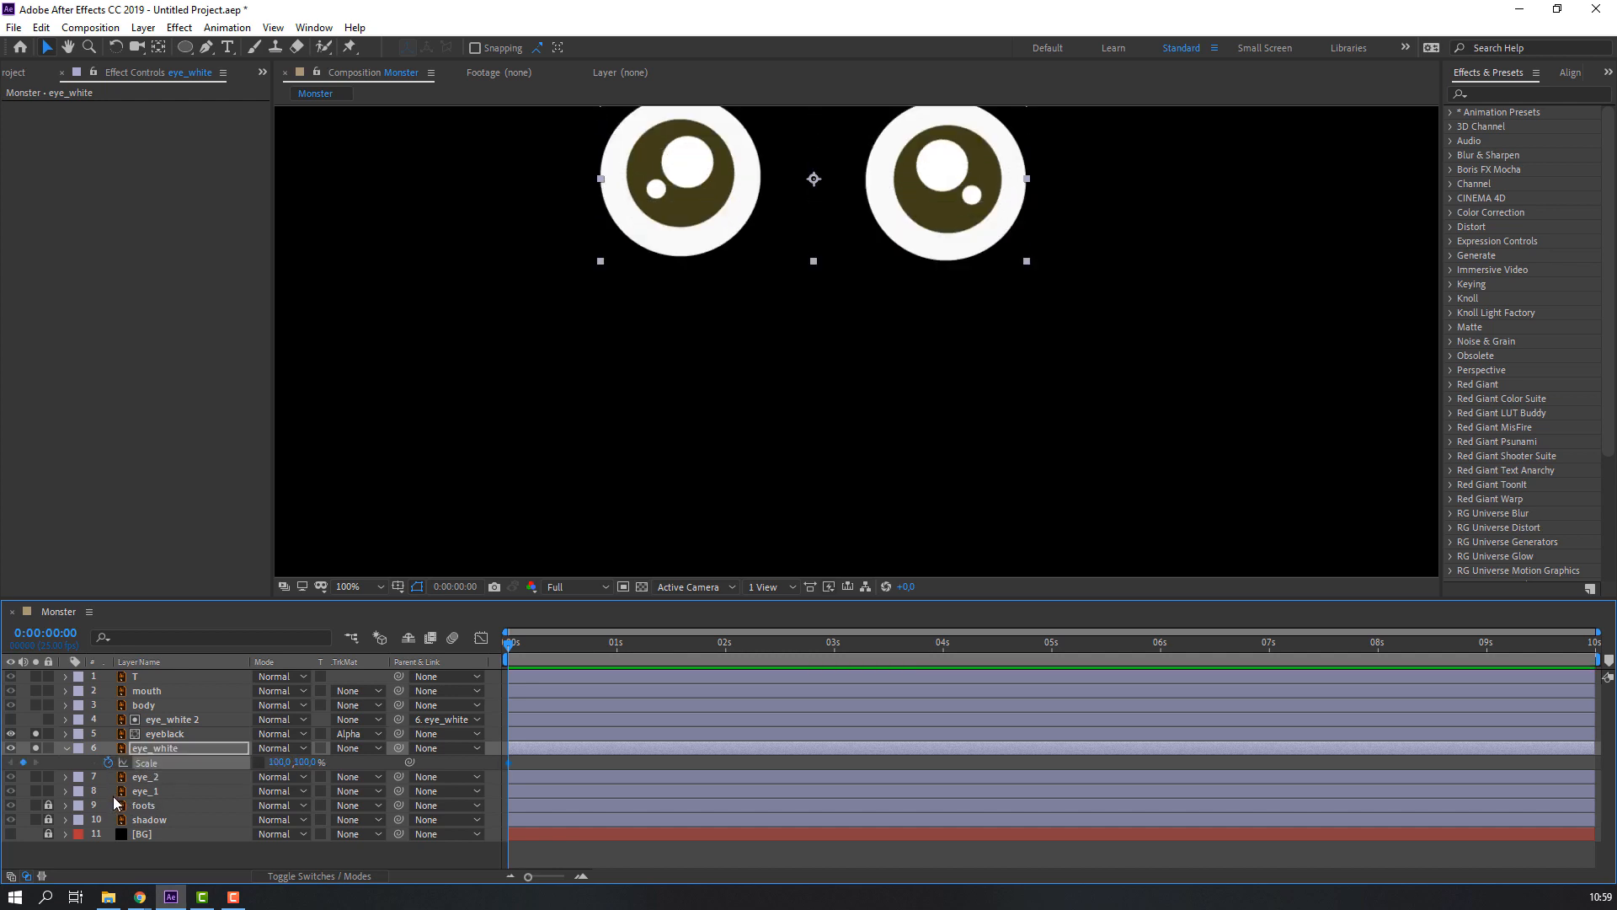
pyautogui.hotkey('shift', 'pagedown')
pyautogui.click(303, 762)
pyautogui.write('3')
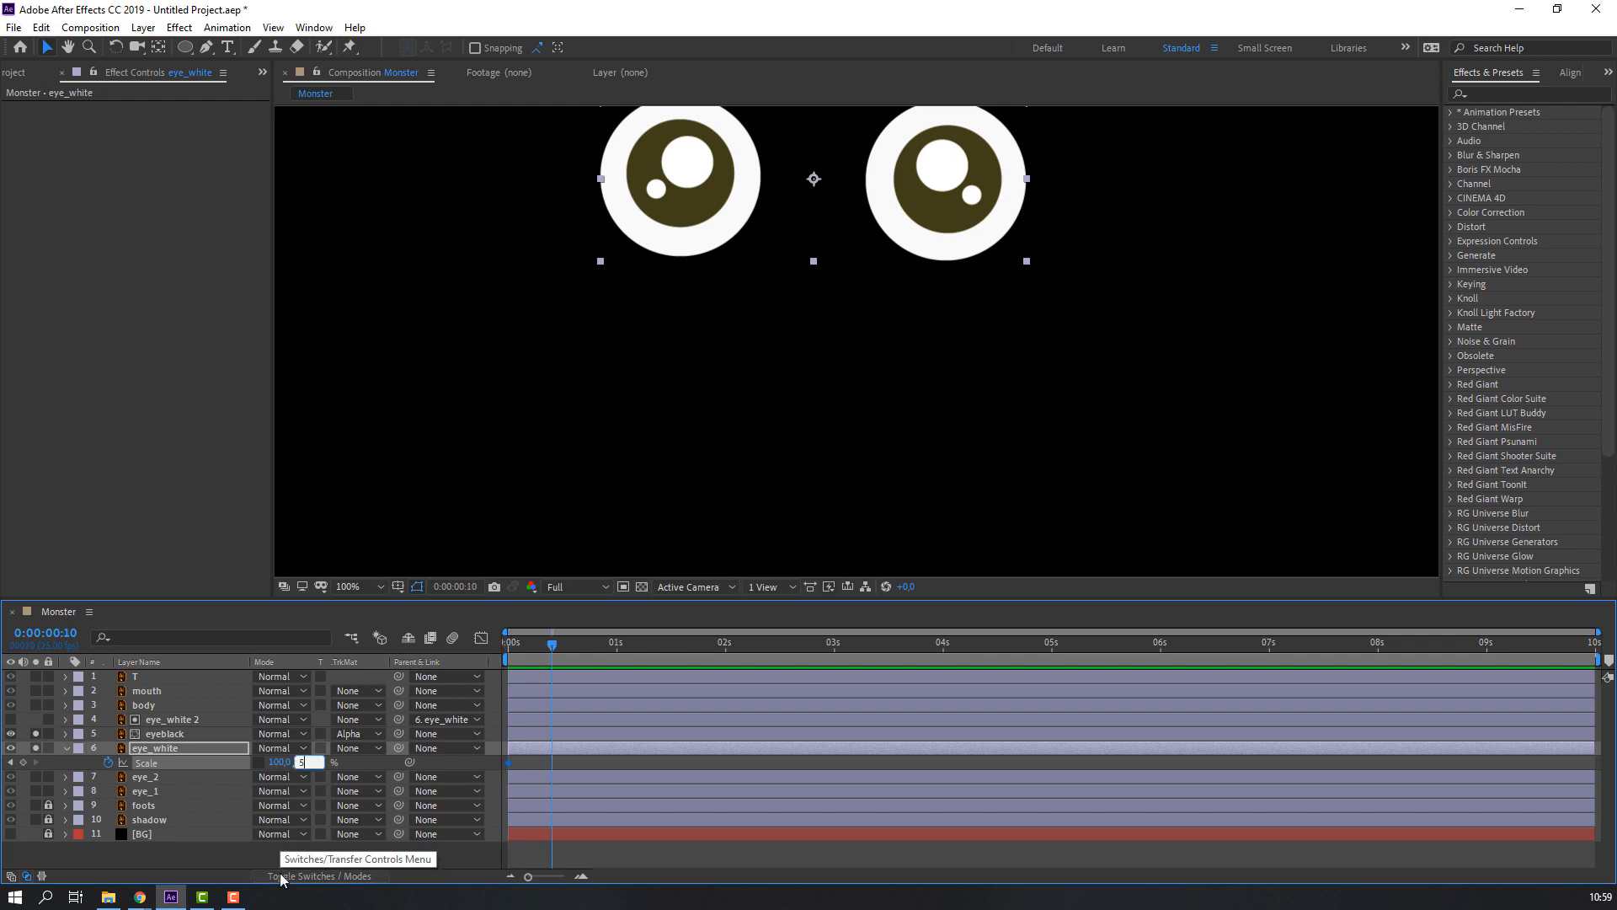
pyautogui.press('Return')
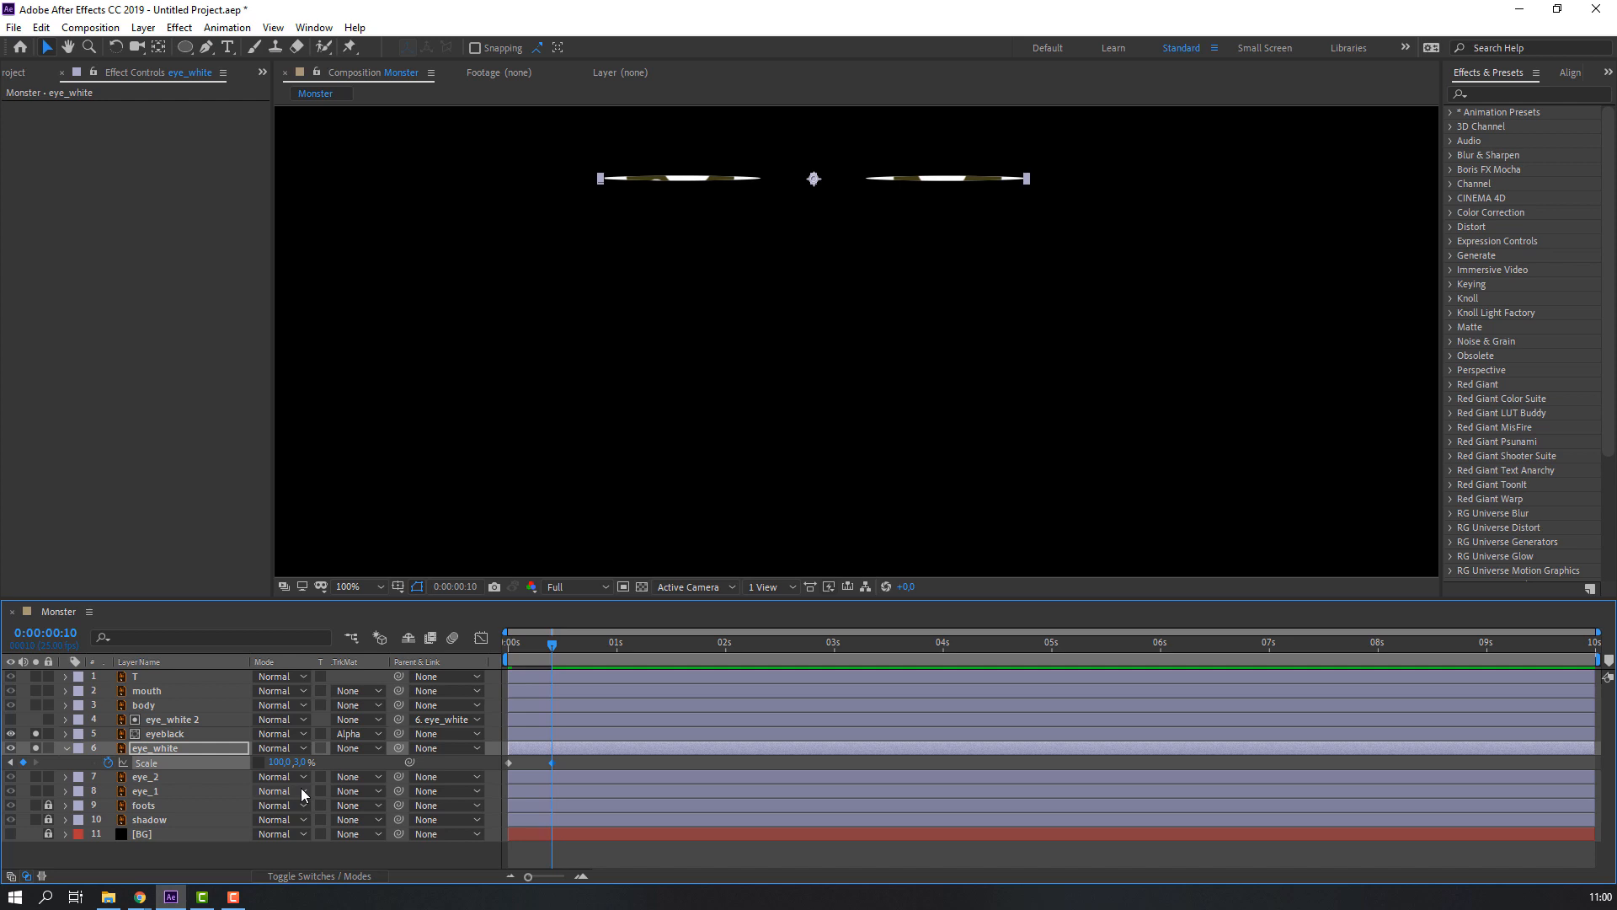
# - Add a keyframe restoring eye_white's vertical scale to 100% at 0:00:00:20, and return to the start of the timeline
pyautogui.hotkey('shift', 'pagedown')
pyautogui.write('00')
pyautogui.press('Return')
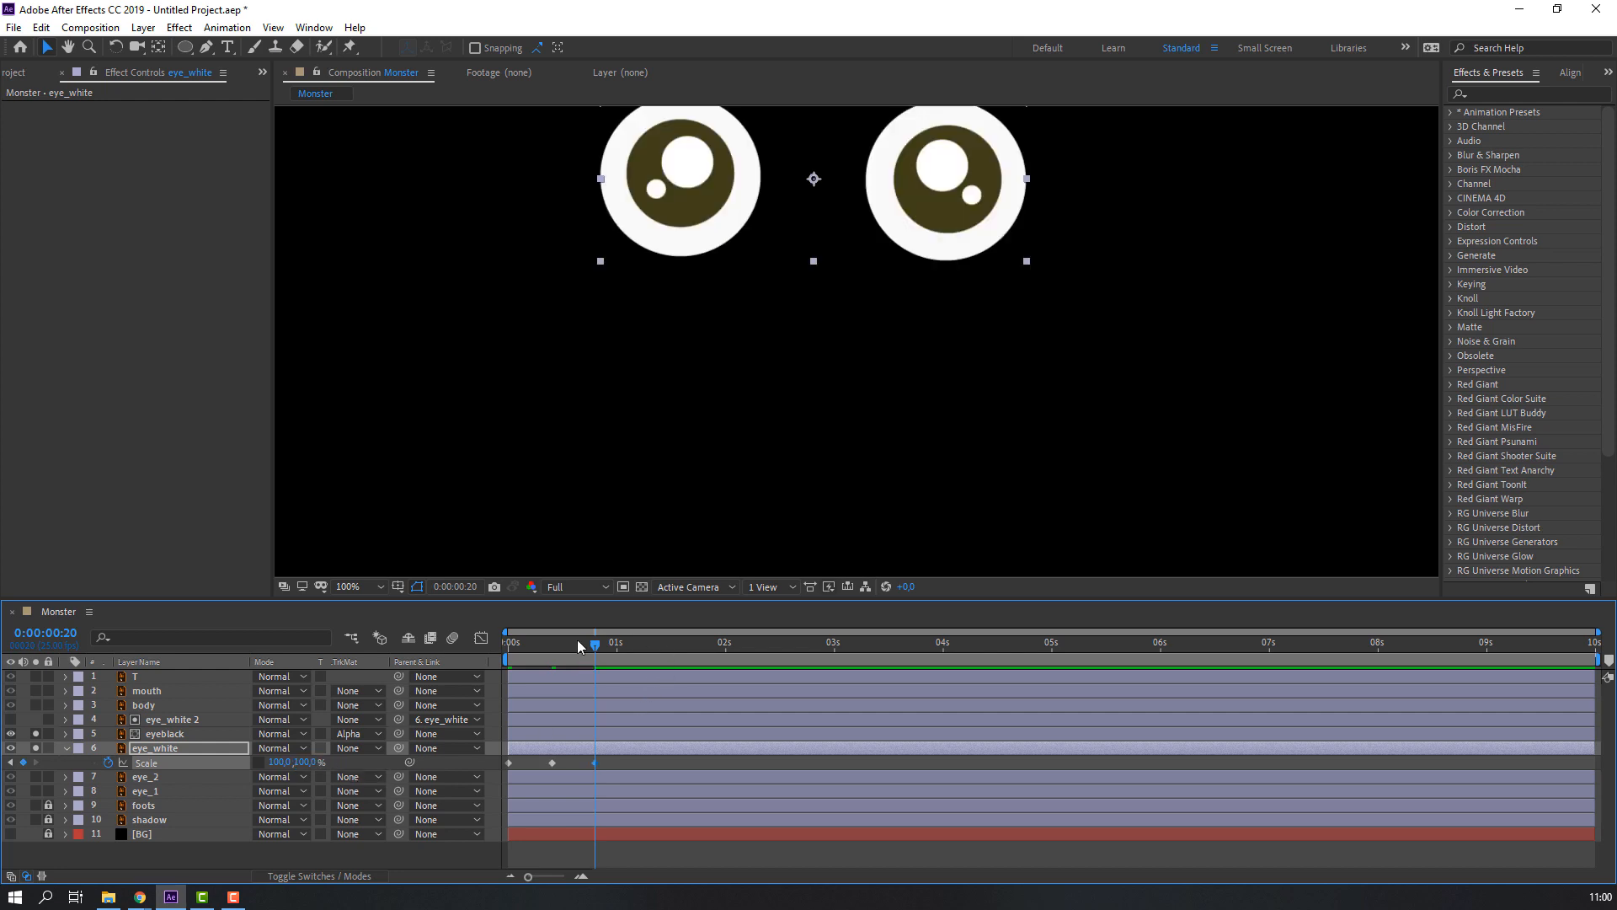
pyautogui.moveTo(579, 641); pyautogui.dragTo(452, 664)
# - Open the Duik Bassel.2 script, ignore its update notice, and show the rigging tools
pyautogui.click(313, 30)
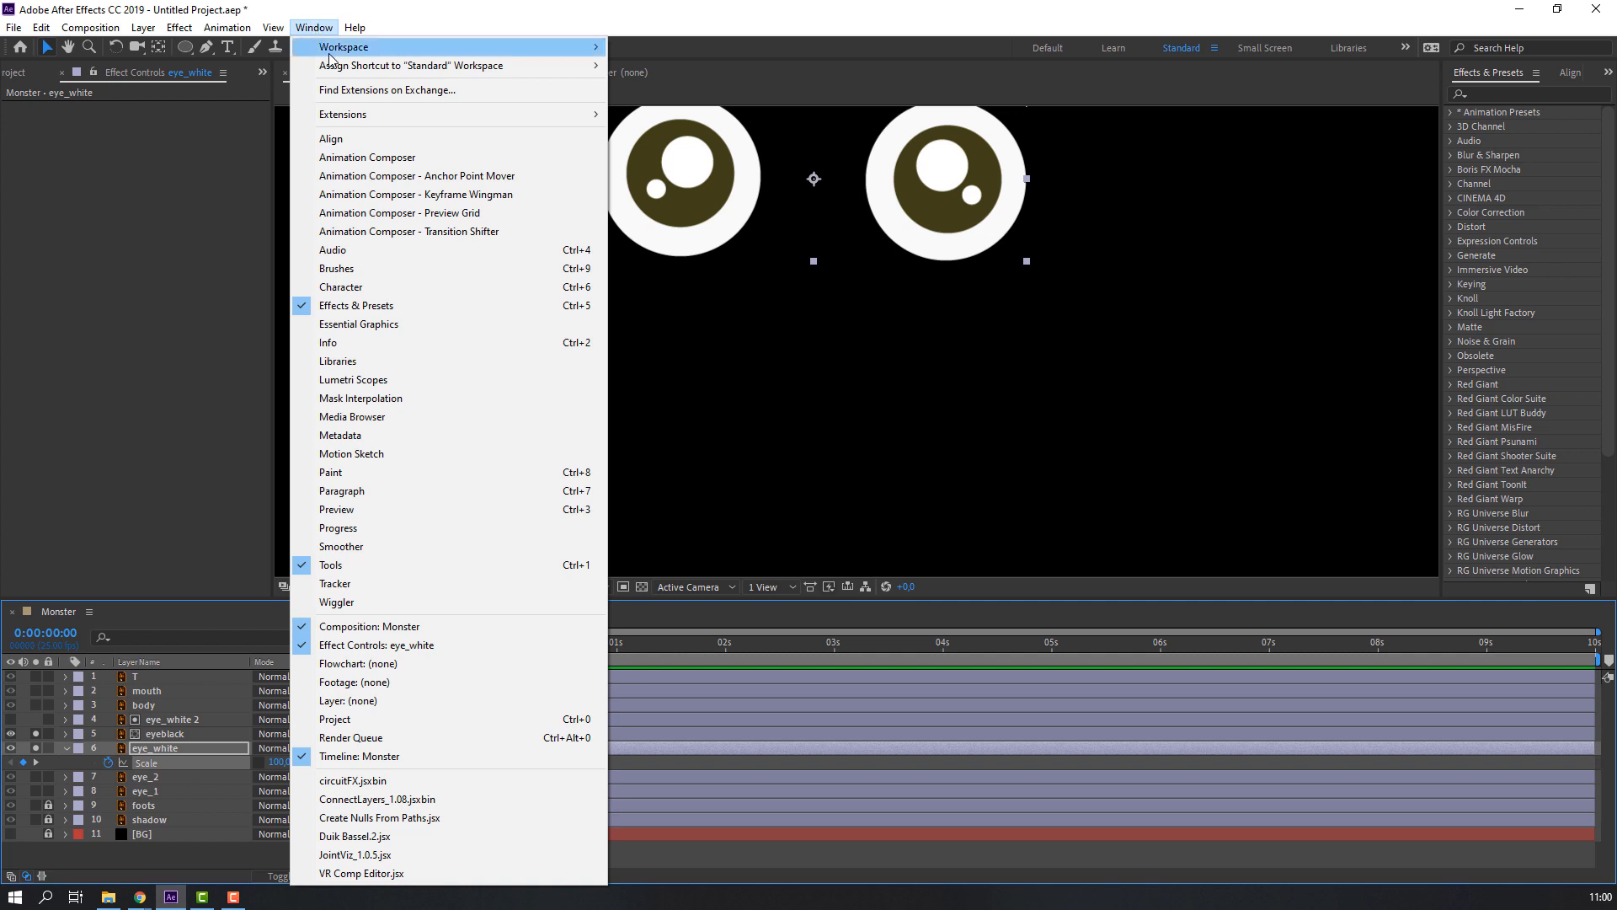
pyautogui.click(364, 836)
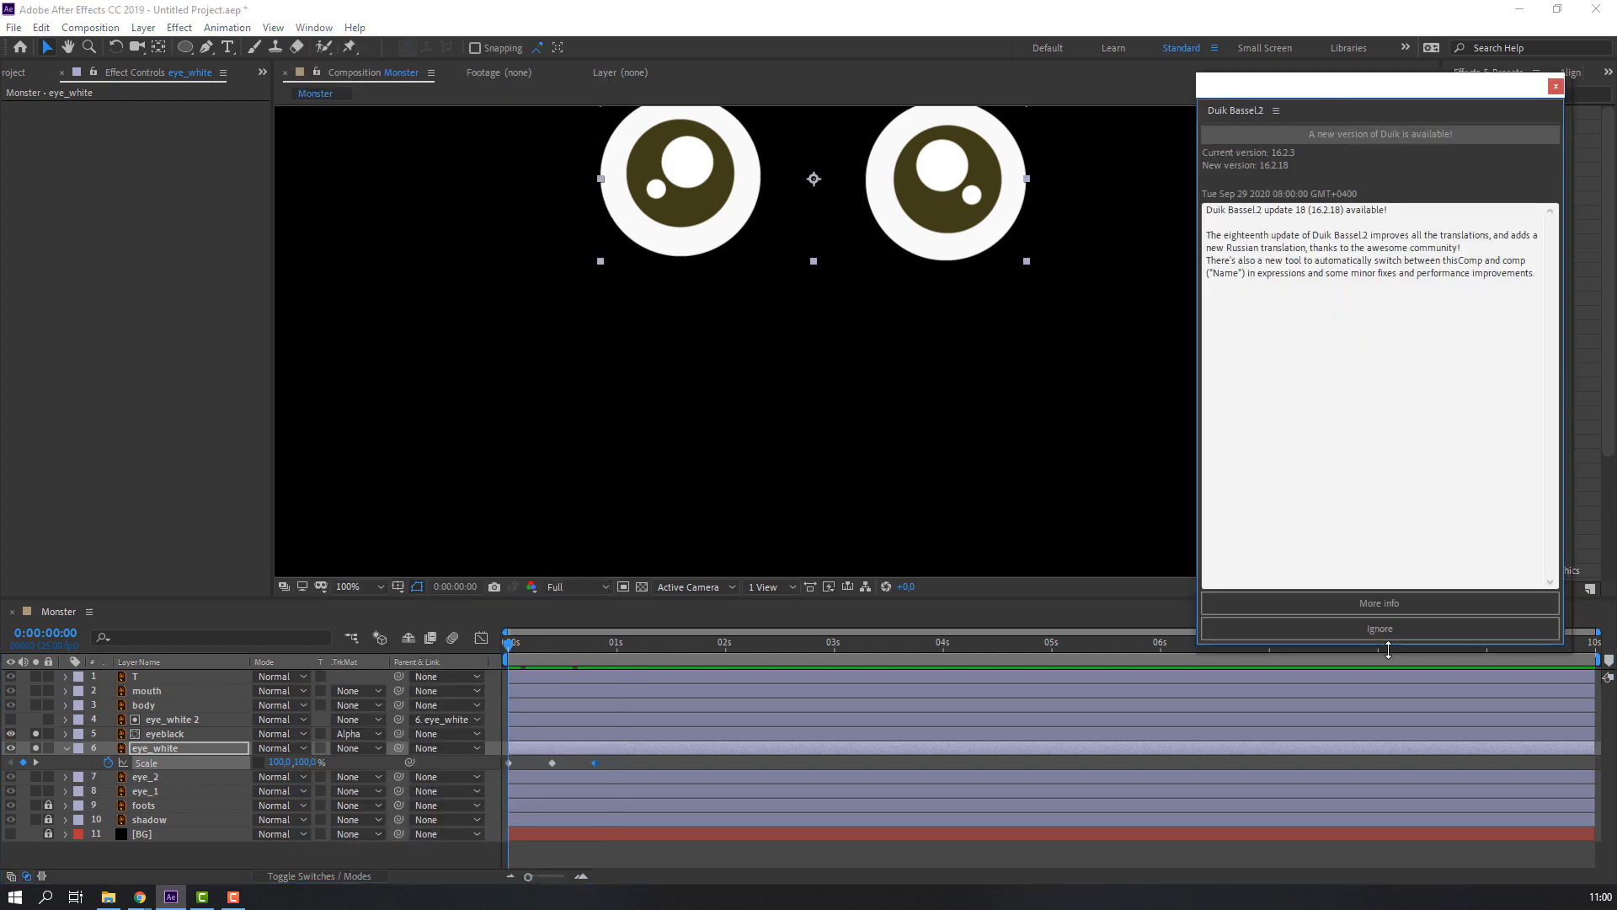
pyautogui.click(1378, 630)
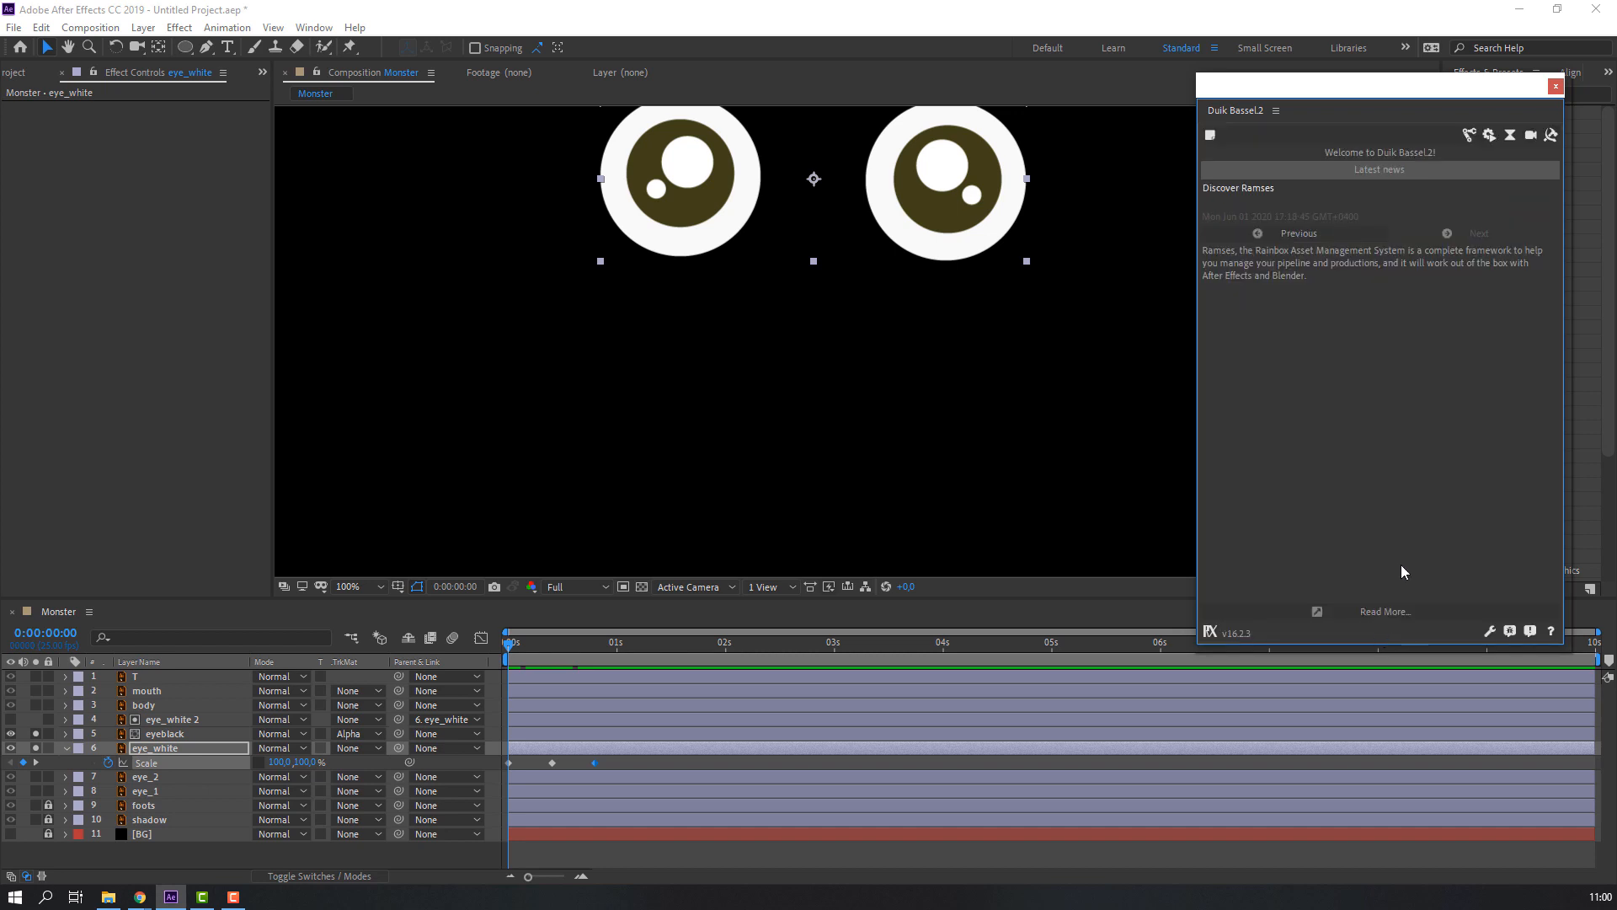
pyautogui.click(1470, 136)
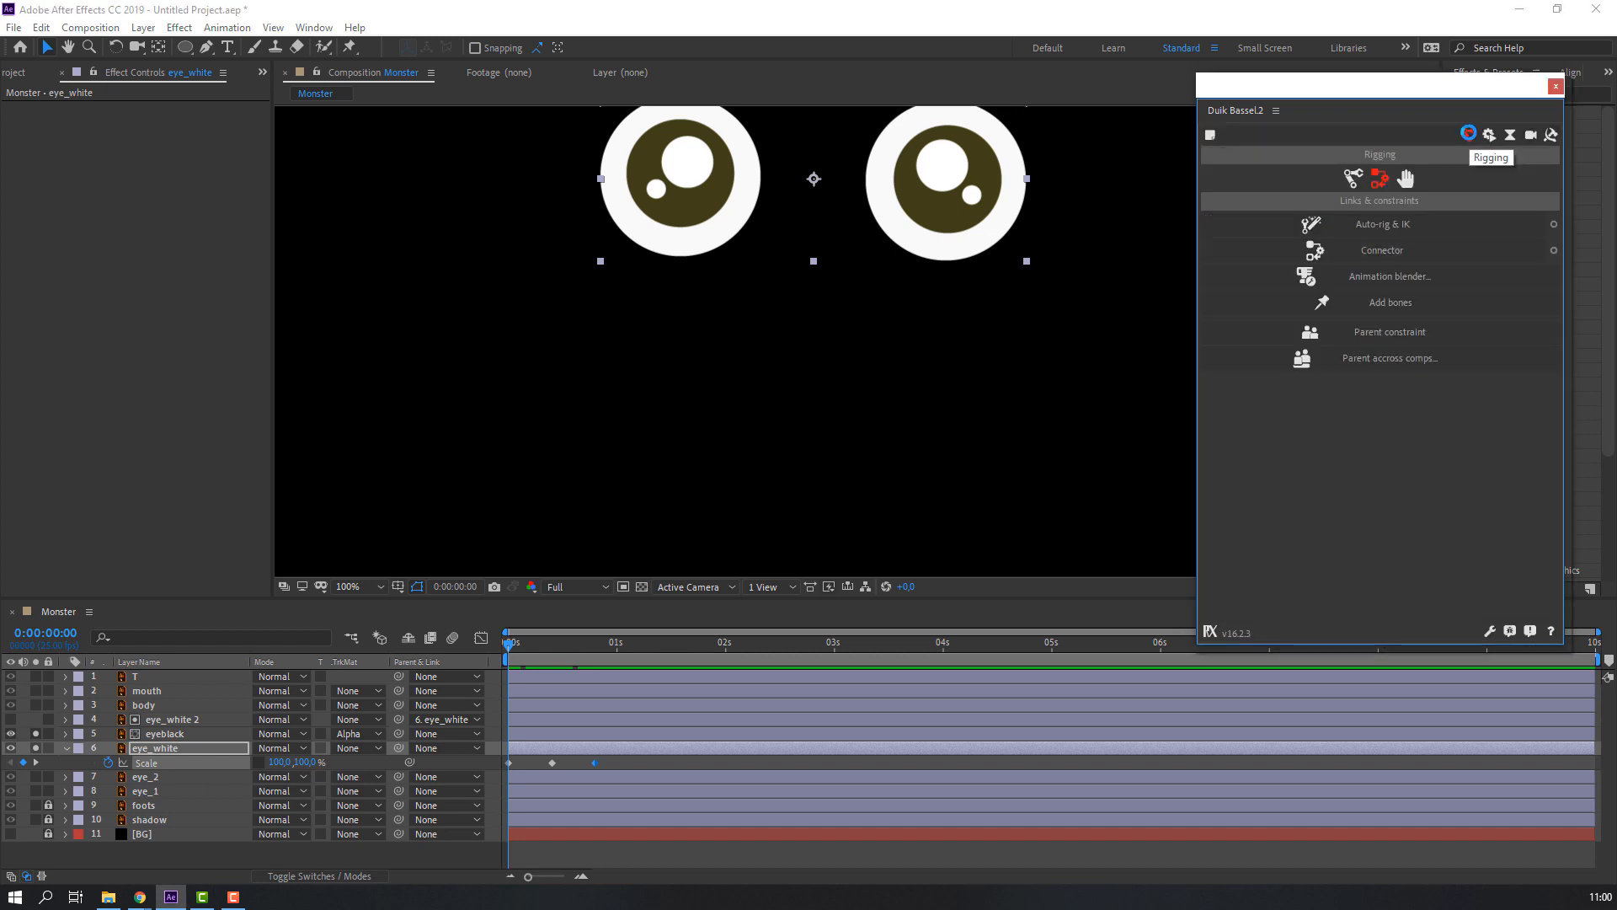
# - Create a slider controller for eye_white with Duik's Connector, and move the Duik window clear of the eyes
pyautogui.moveTo(1433, 94); pyautogui.dragTo(700, 123)
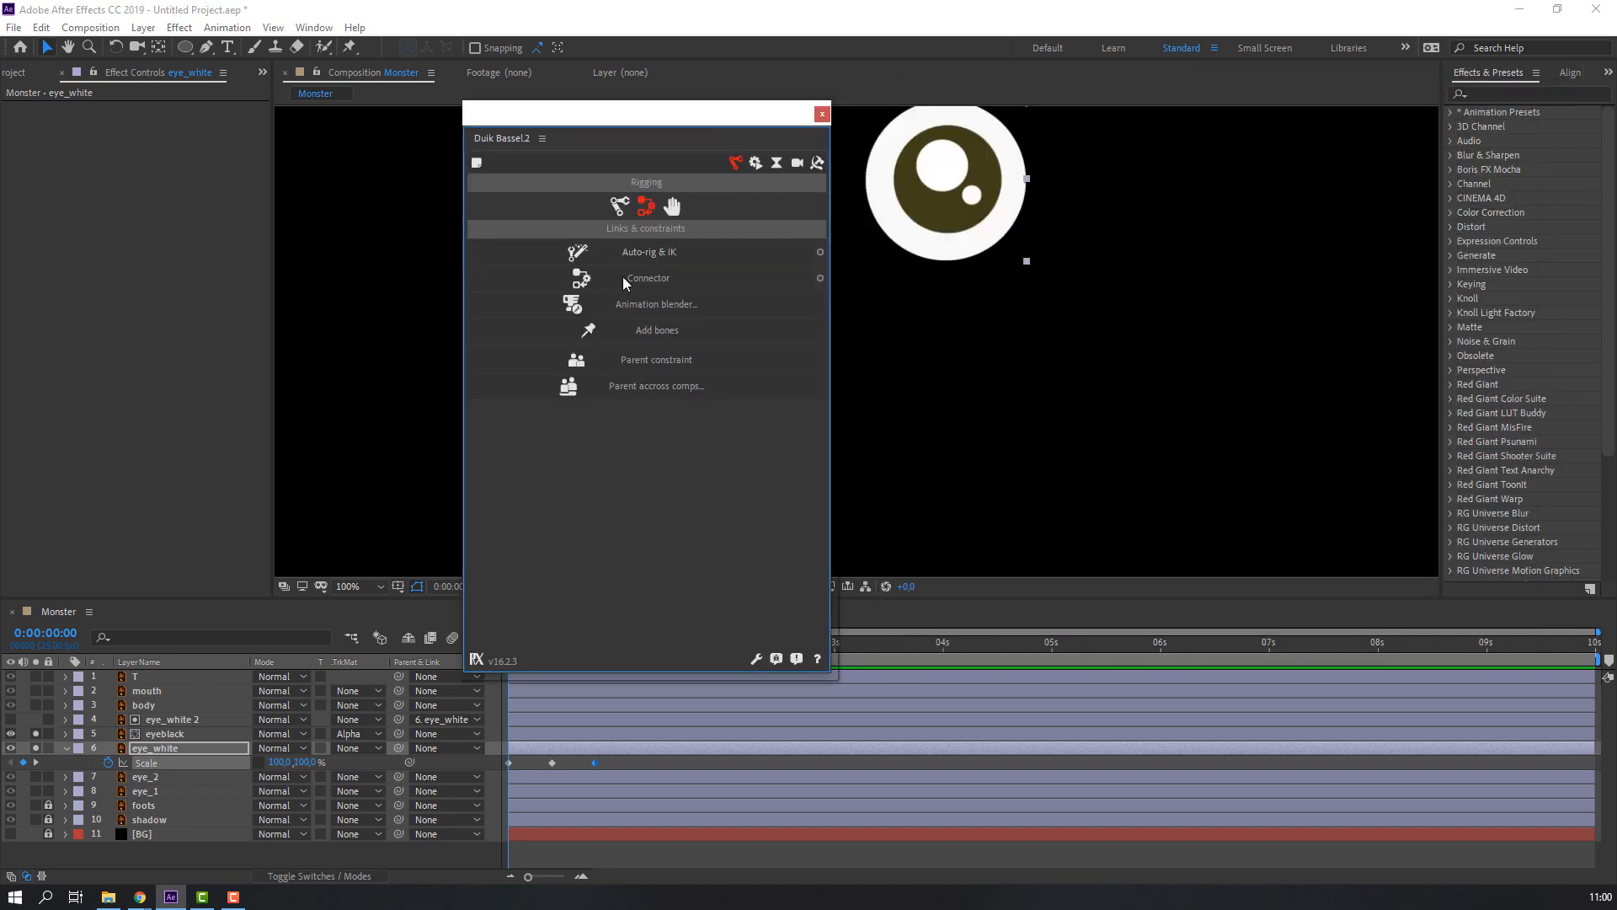
pyautogui.click(821, 279)
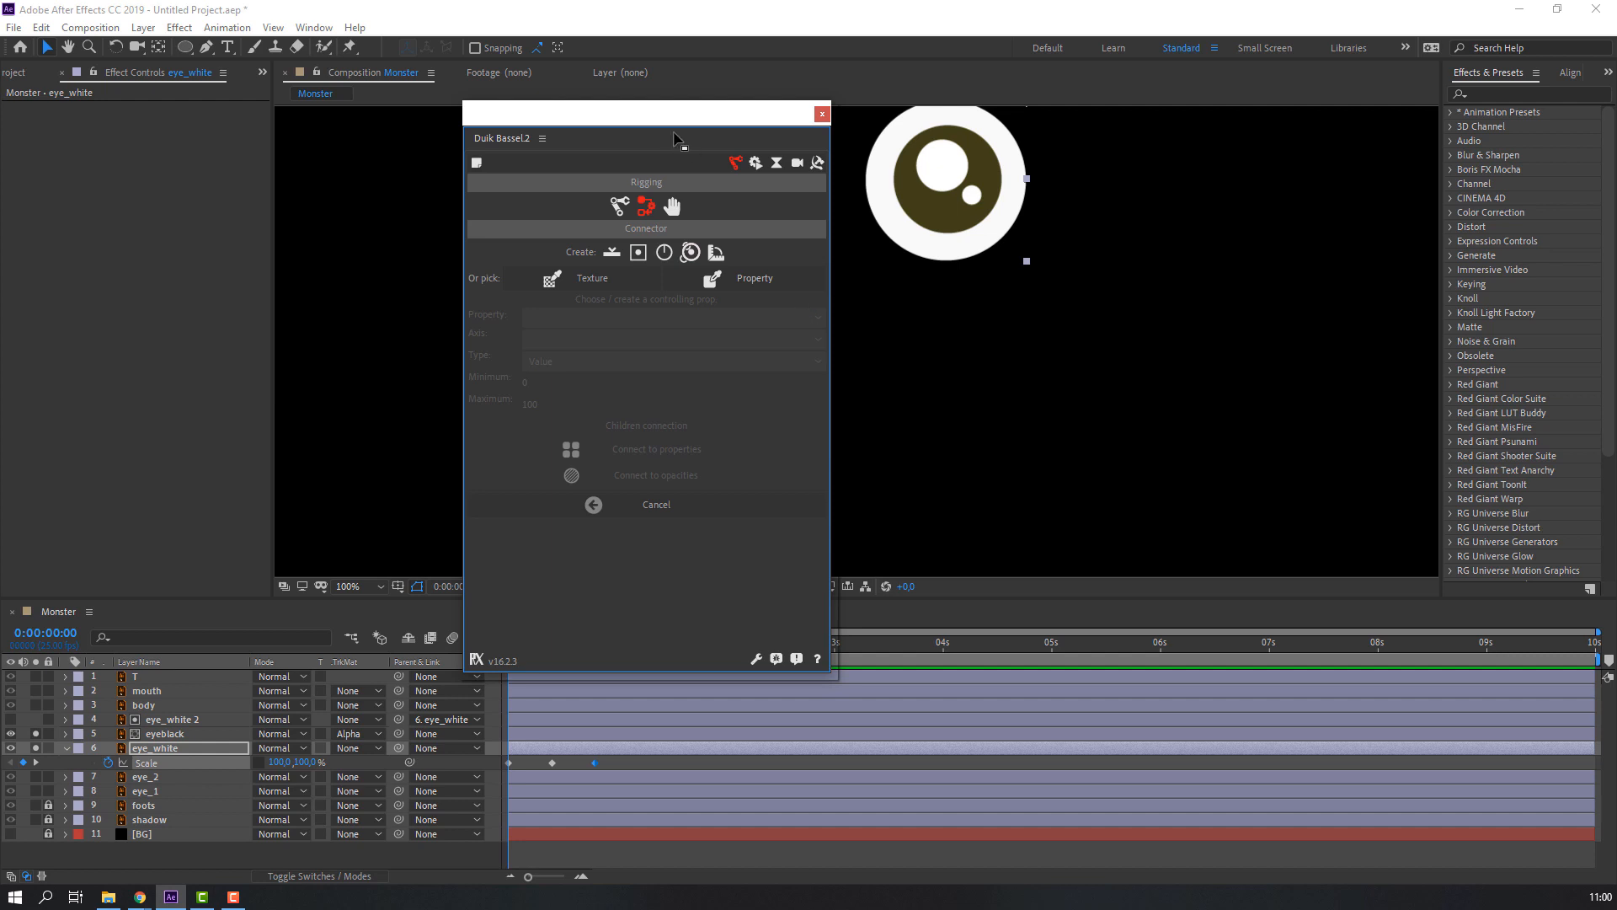
pyautogui.moveTo(681, 141); pyautogui.dragTo(842, 170)
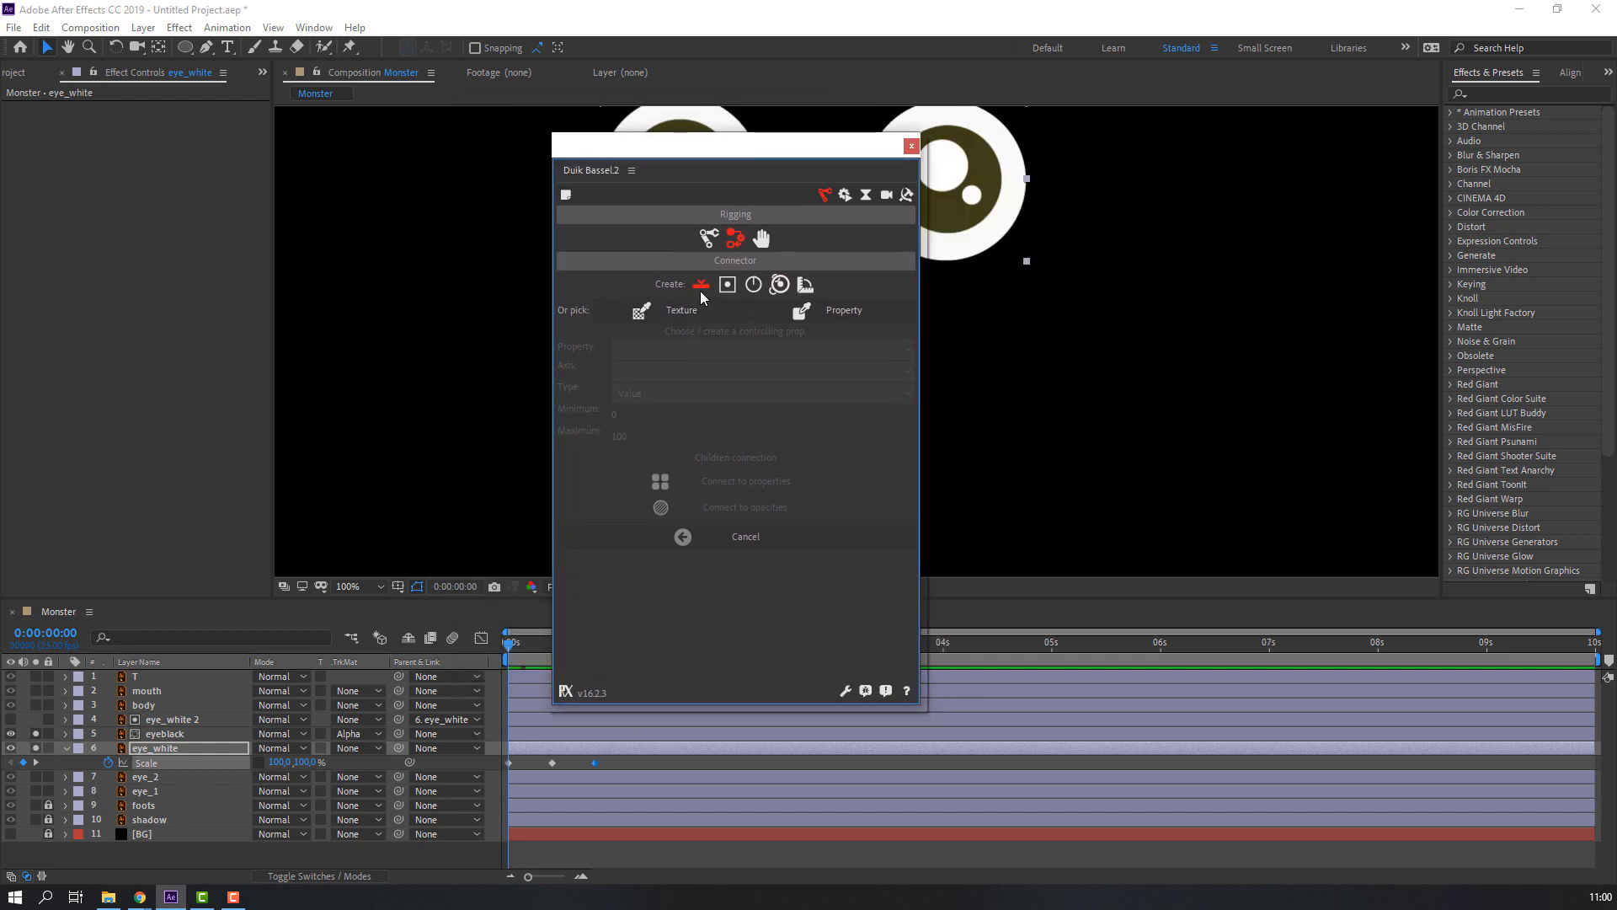
pyautogui.click(703, 288)
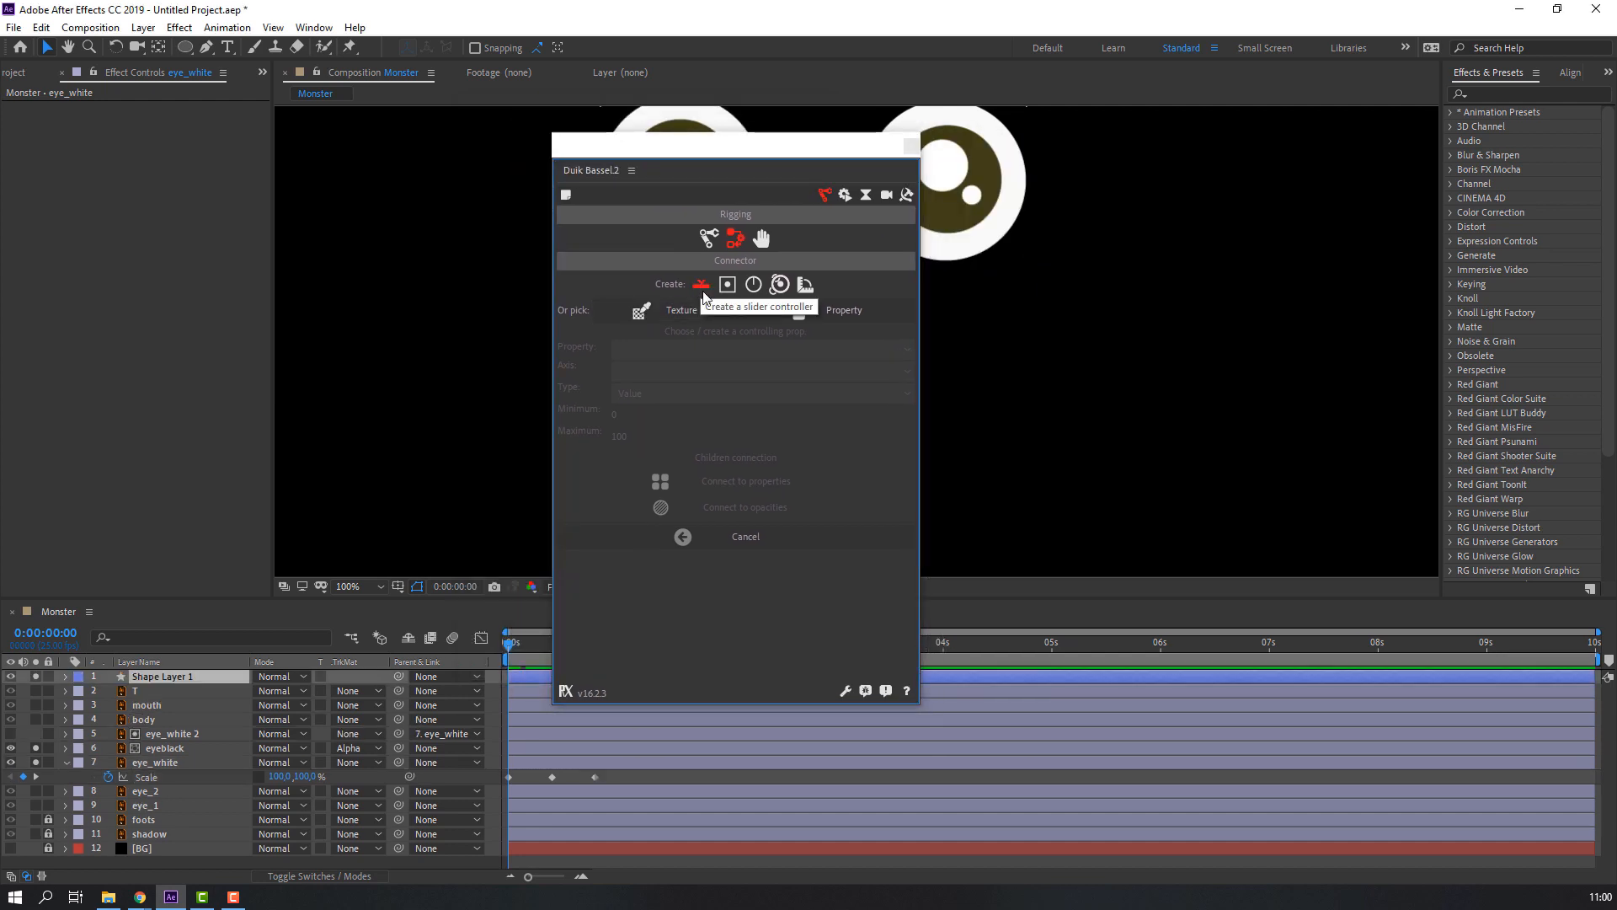
pyautogui.moveTo(700, 154); pyautogui.dragTo(1329, 297)
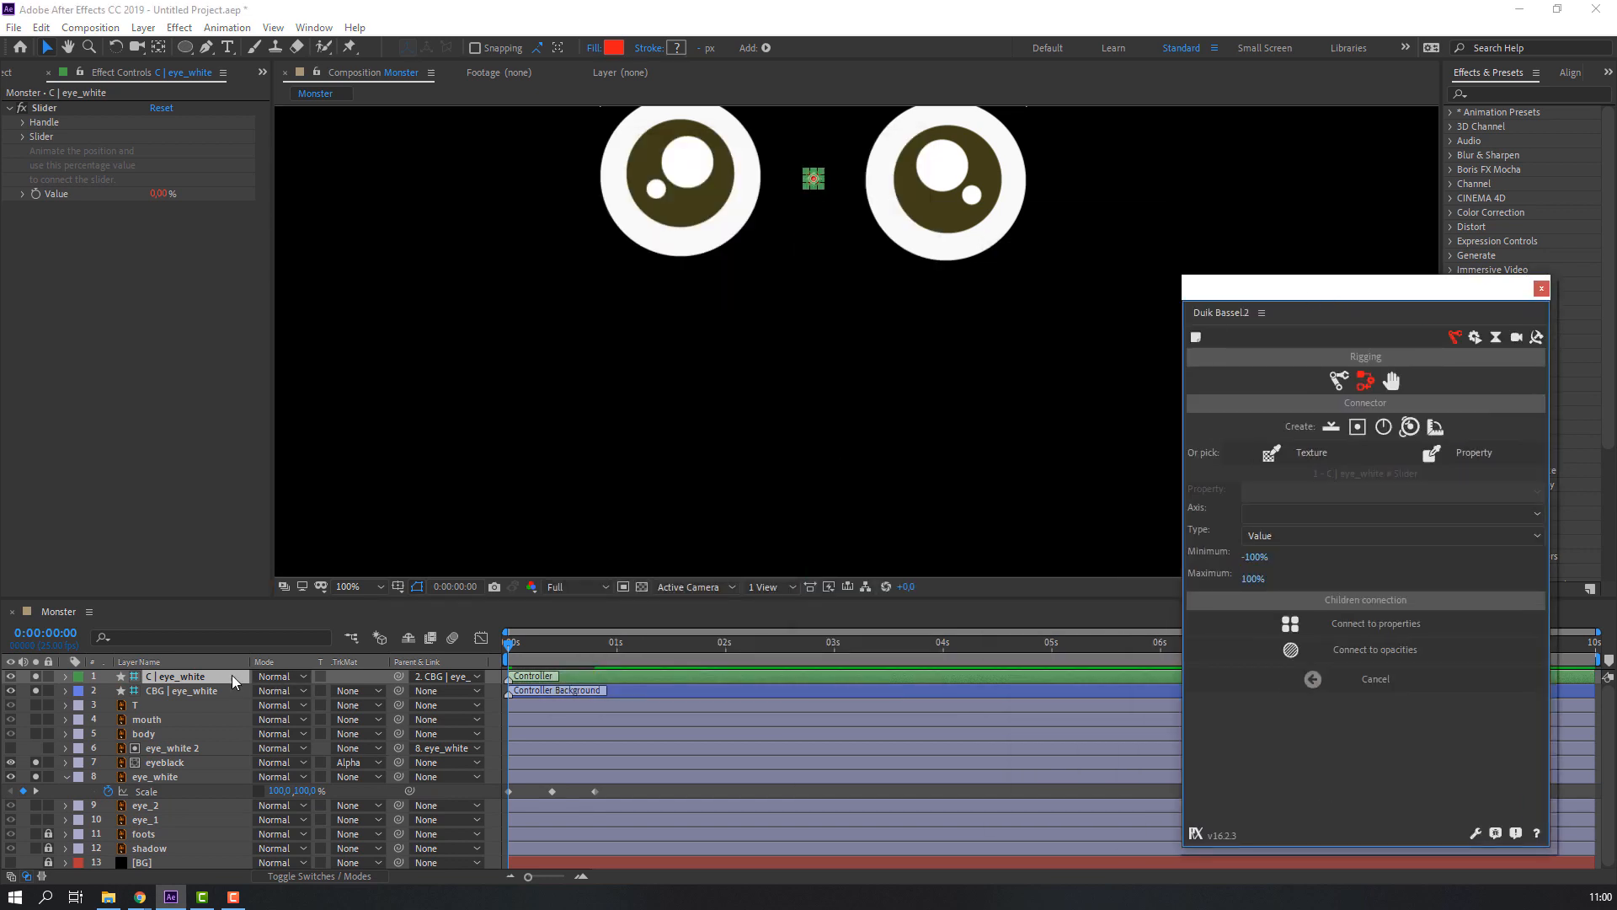
# - Place both slider controller layers in the lower-left part of the composition and scale the CBG | eye_white background to about 366%
pyautogui.keyDown('shift'); pyautogui.click(182, 693); pyautogui.keyUp('shift')
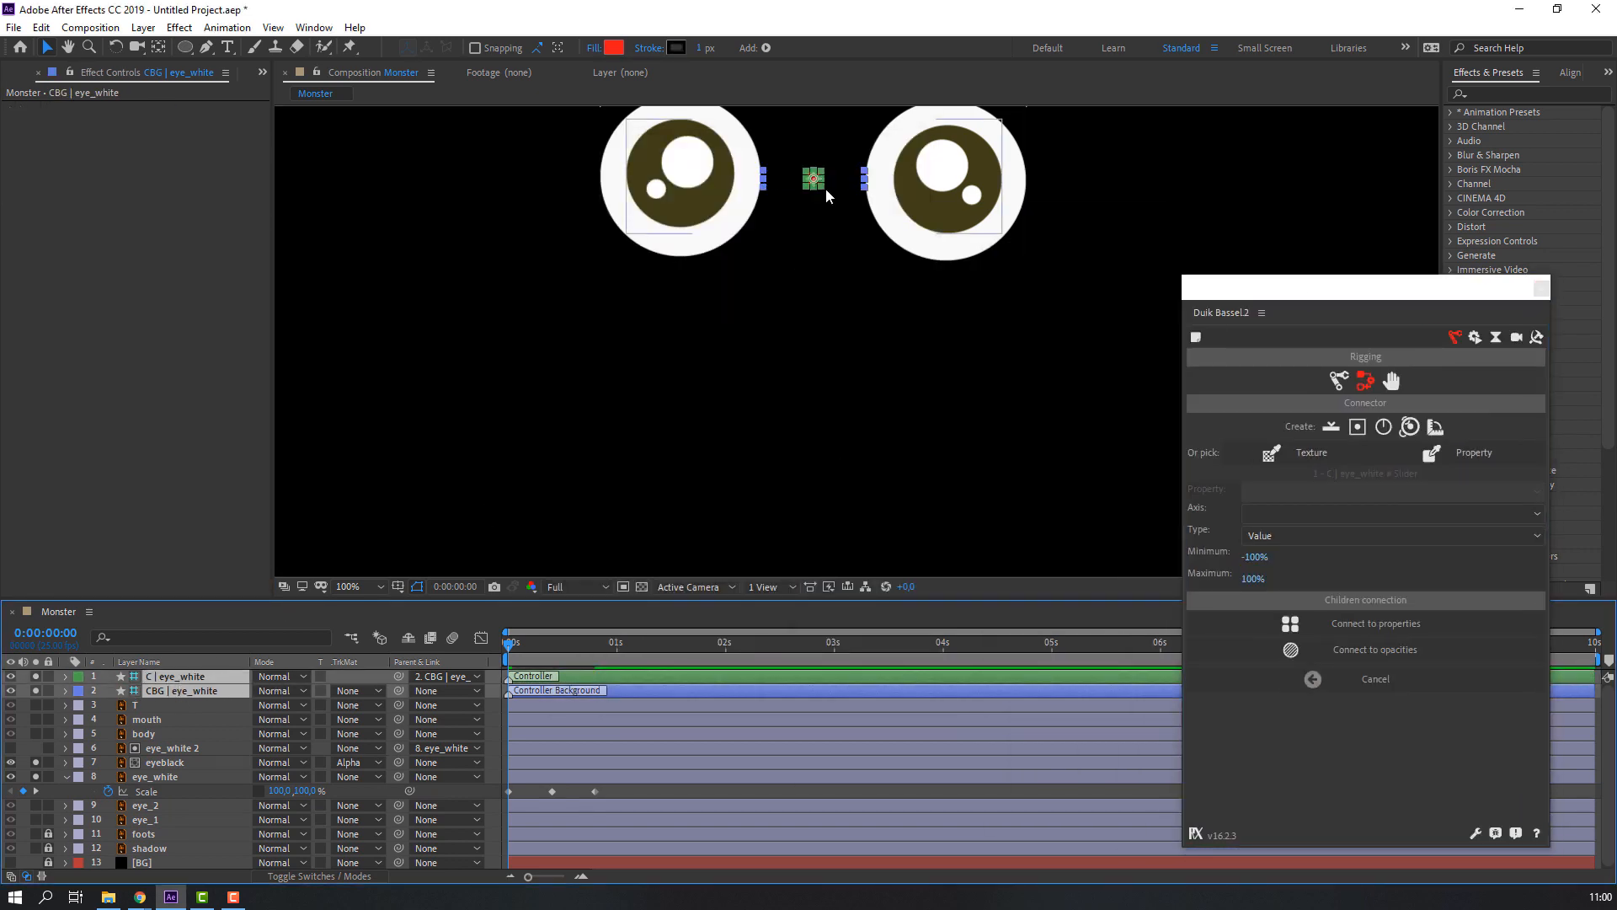
pyautogui.moveTo(843, 182); pyautogui.dragTo(429, 474)
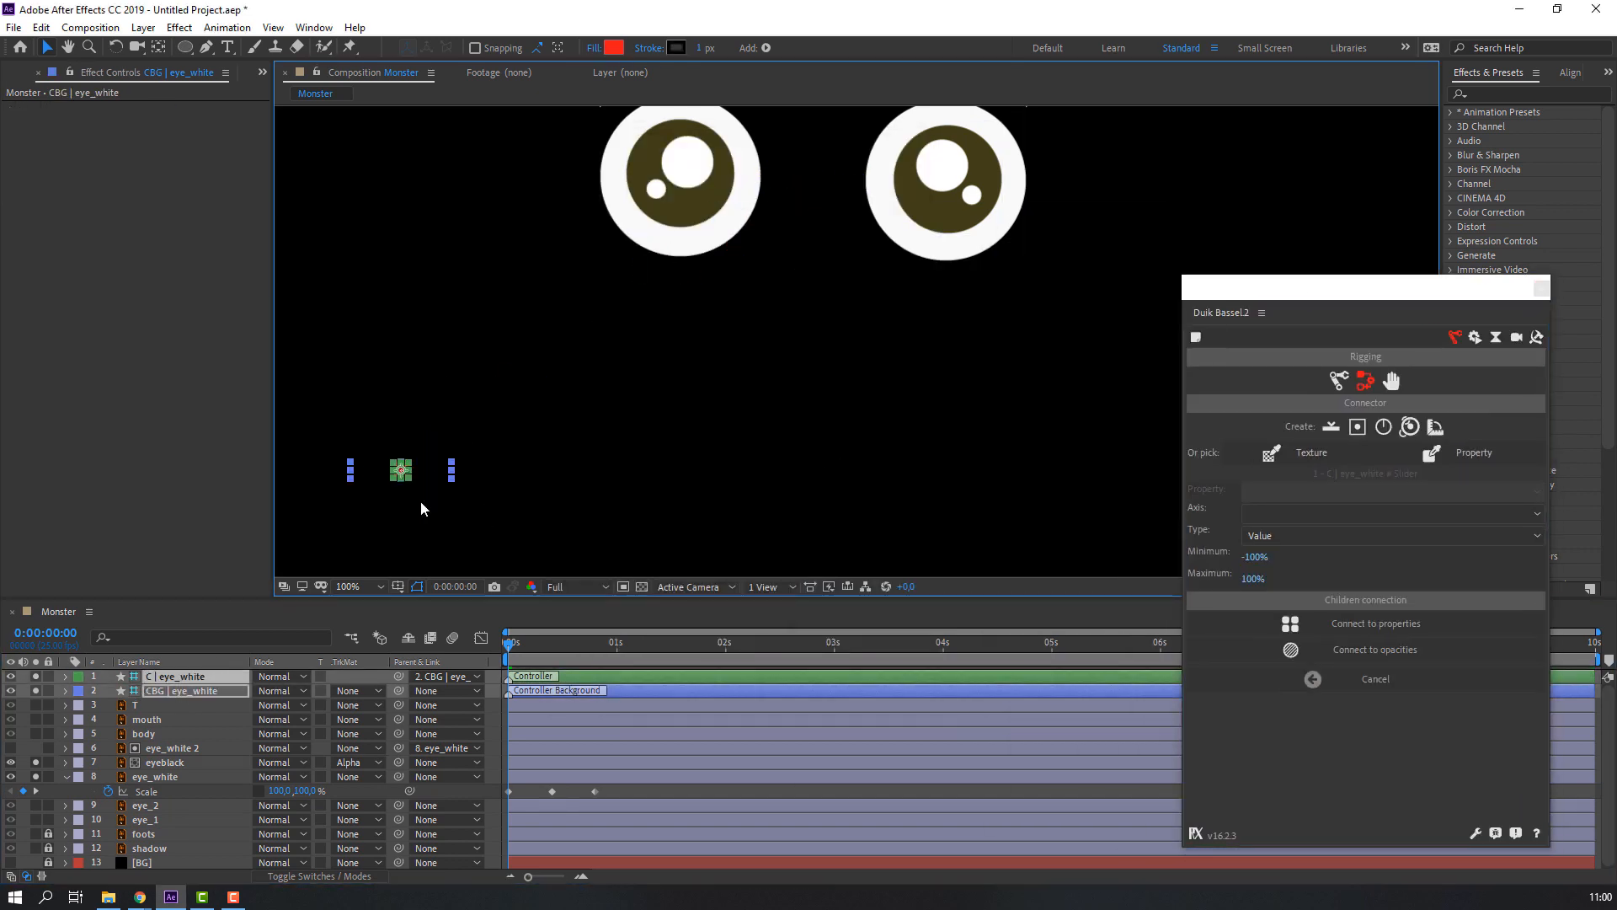
pyautogui.click(154, 693)
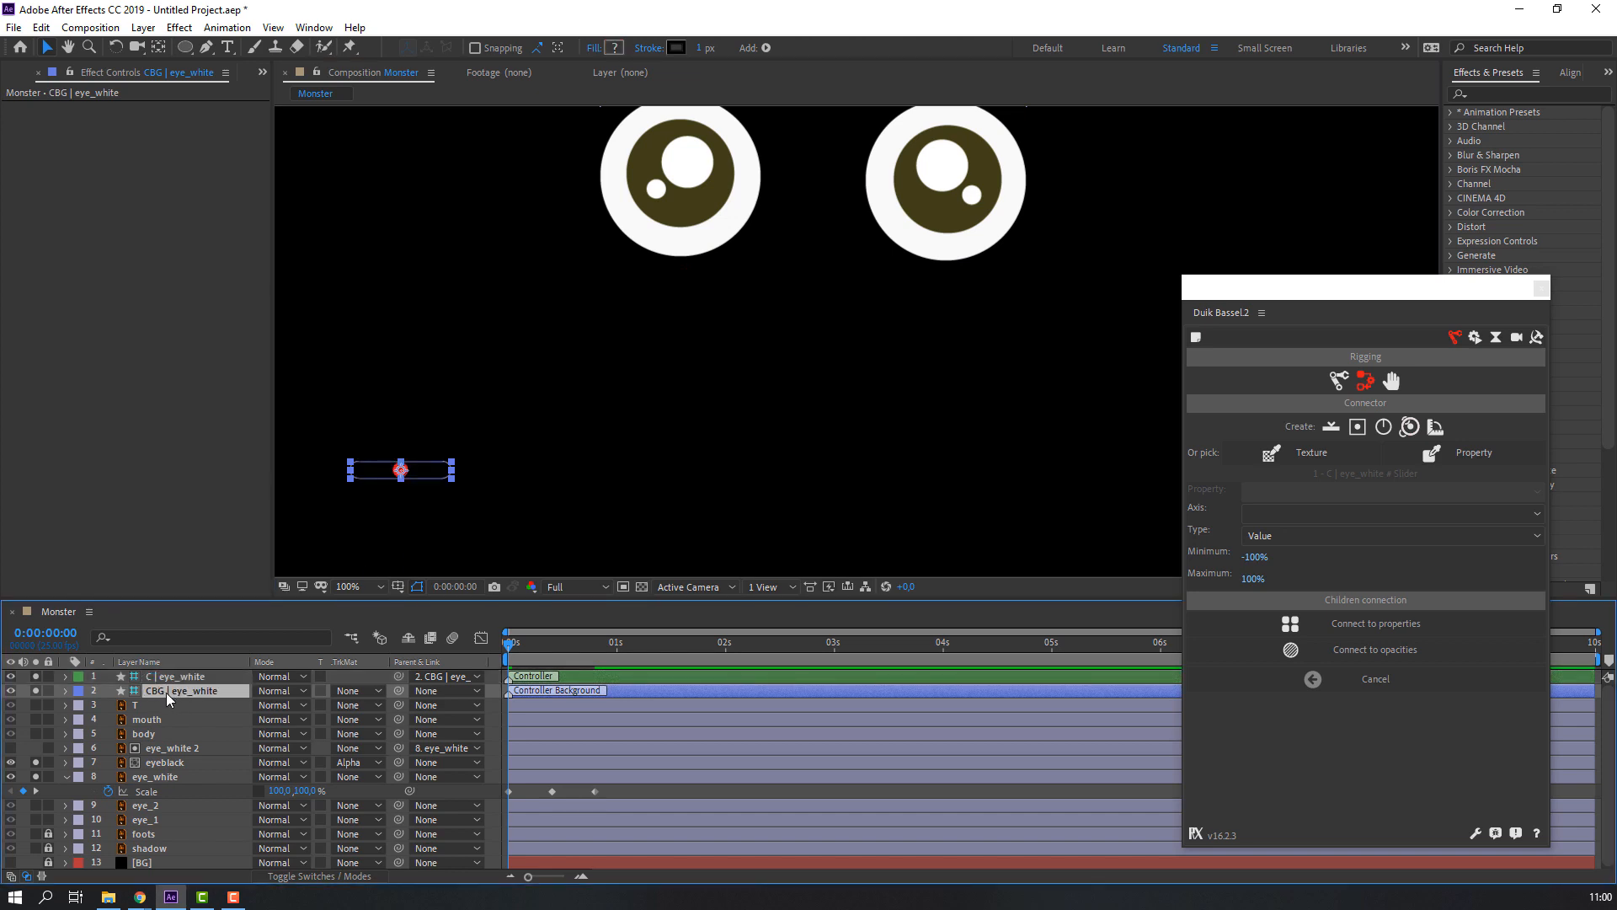
pyautogui.press('s')
pyautogui.moveTo(274, 705); pyautogui.dragTo(455, 580)
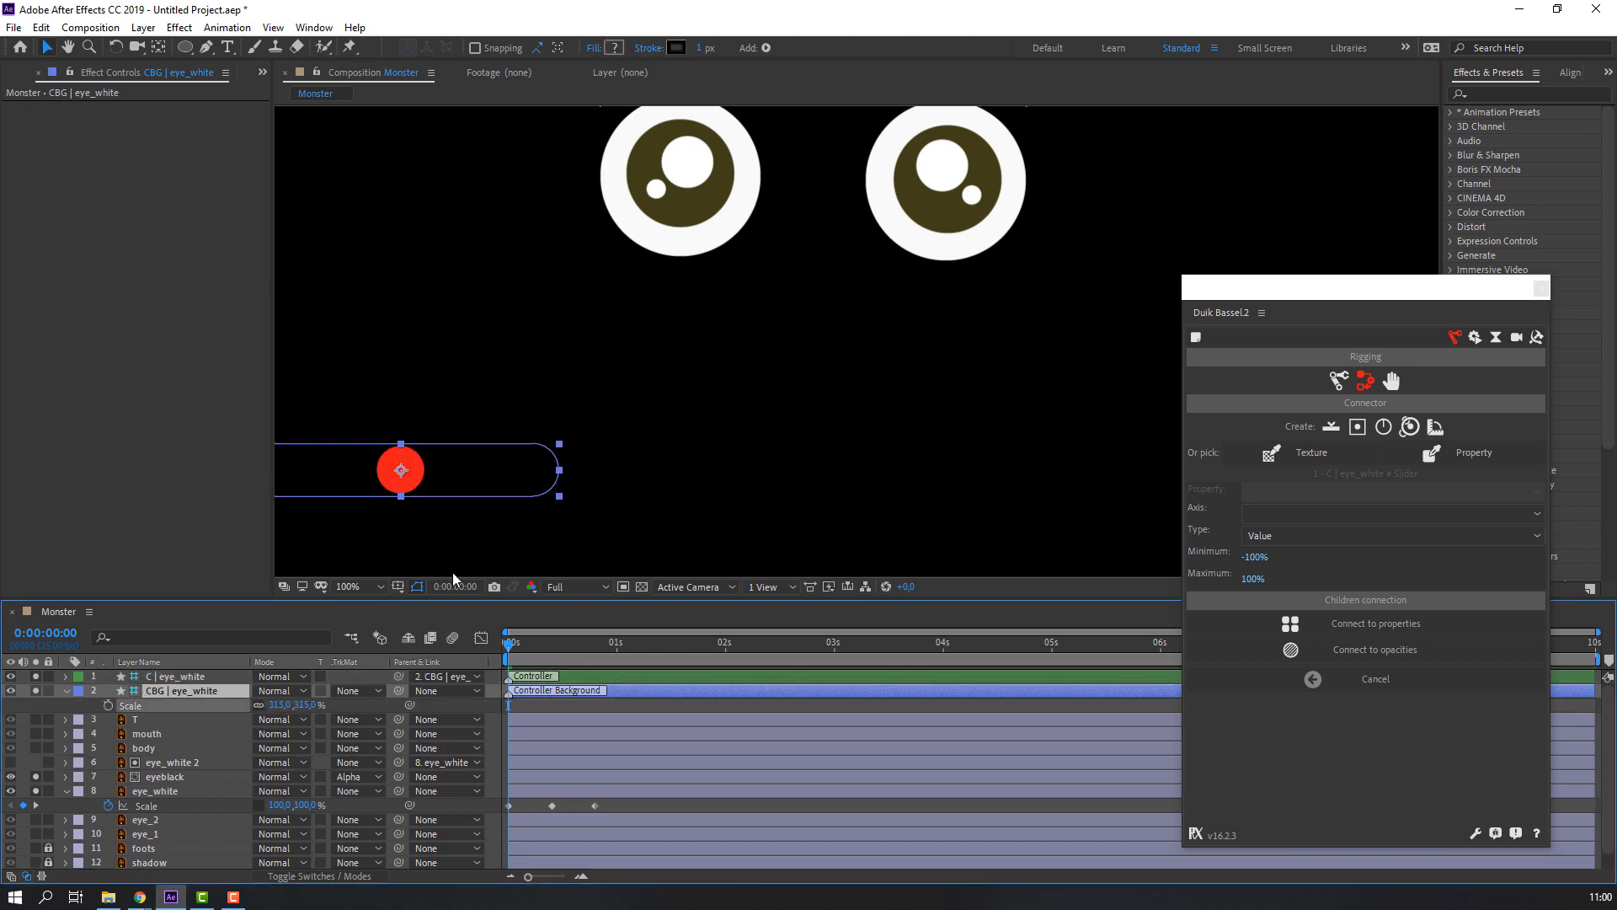
pyautogui.scroll(-2, 481, 505)
pyautogui.moveTo(278, 705); pyautogui.dragTo(321, 708)
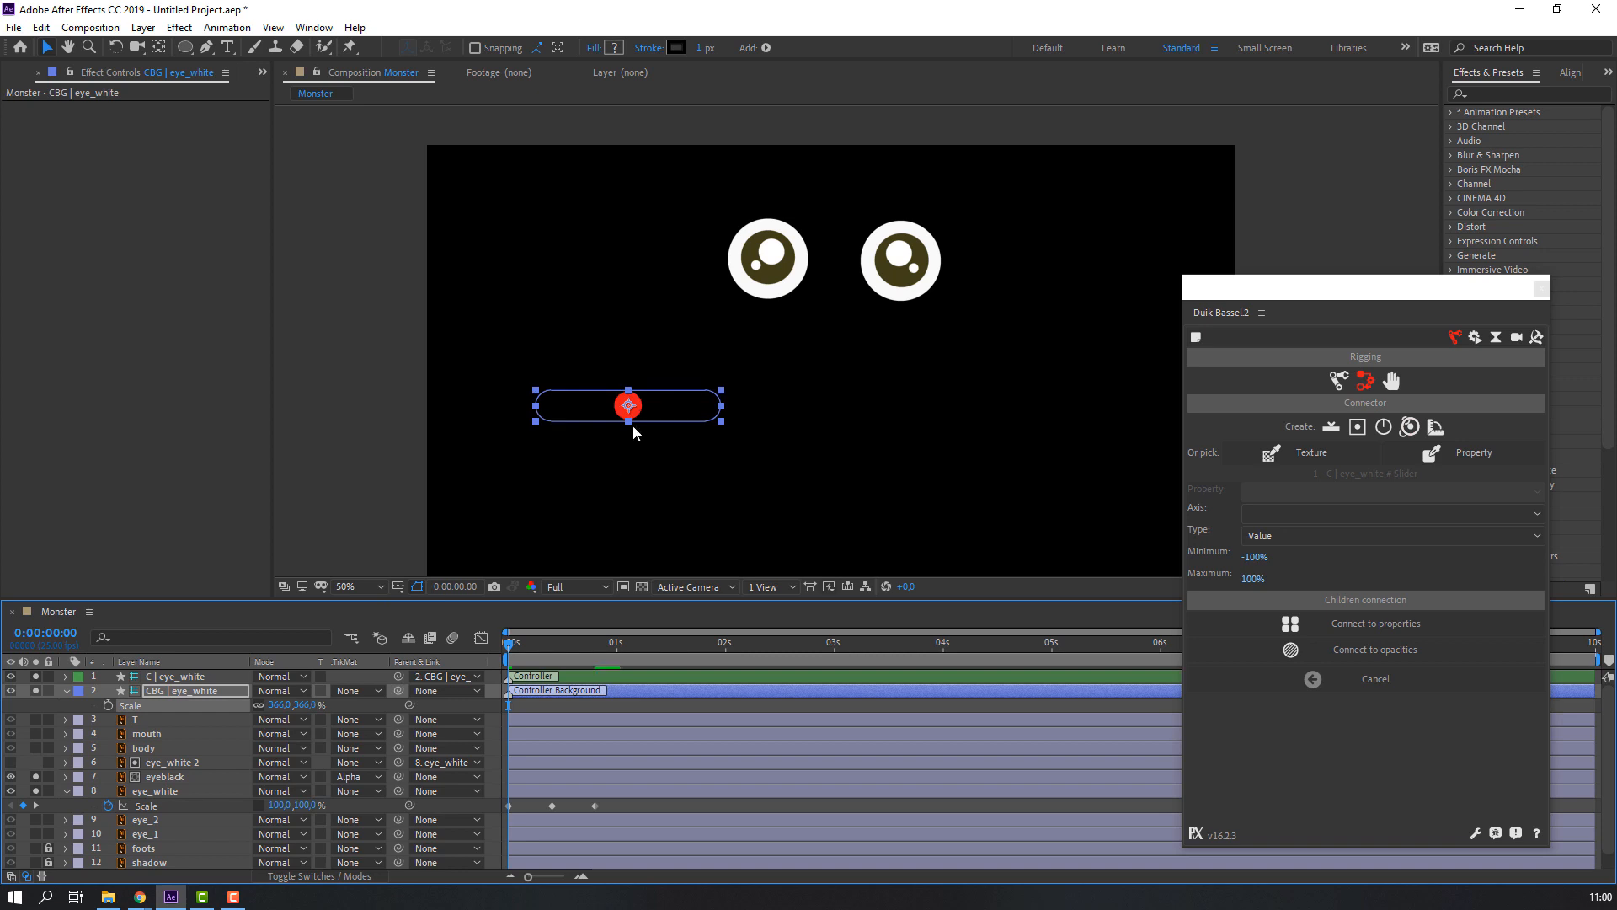
pyautogui.moveTo(664, 407); pyautogui.dragTo(580, 546)
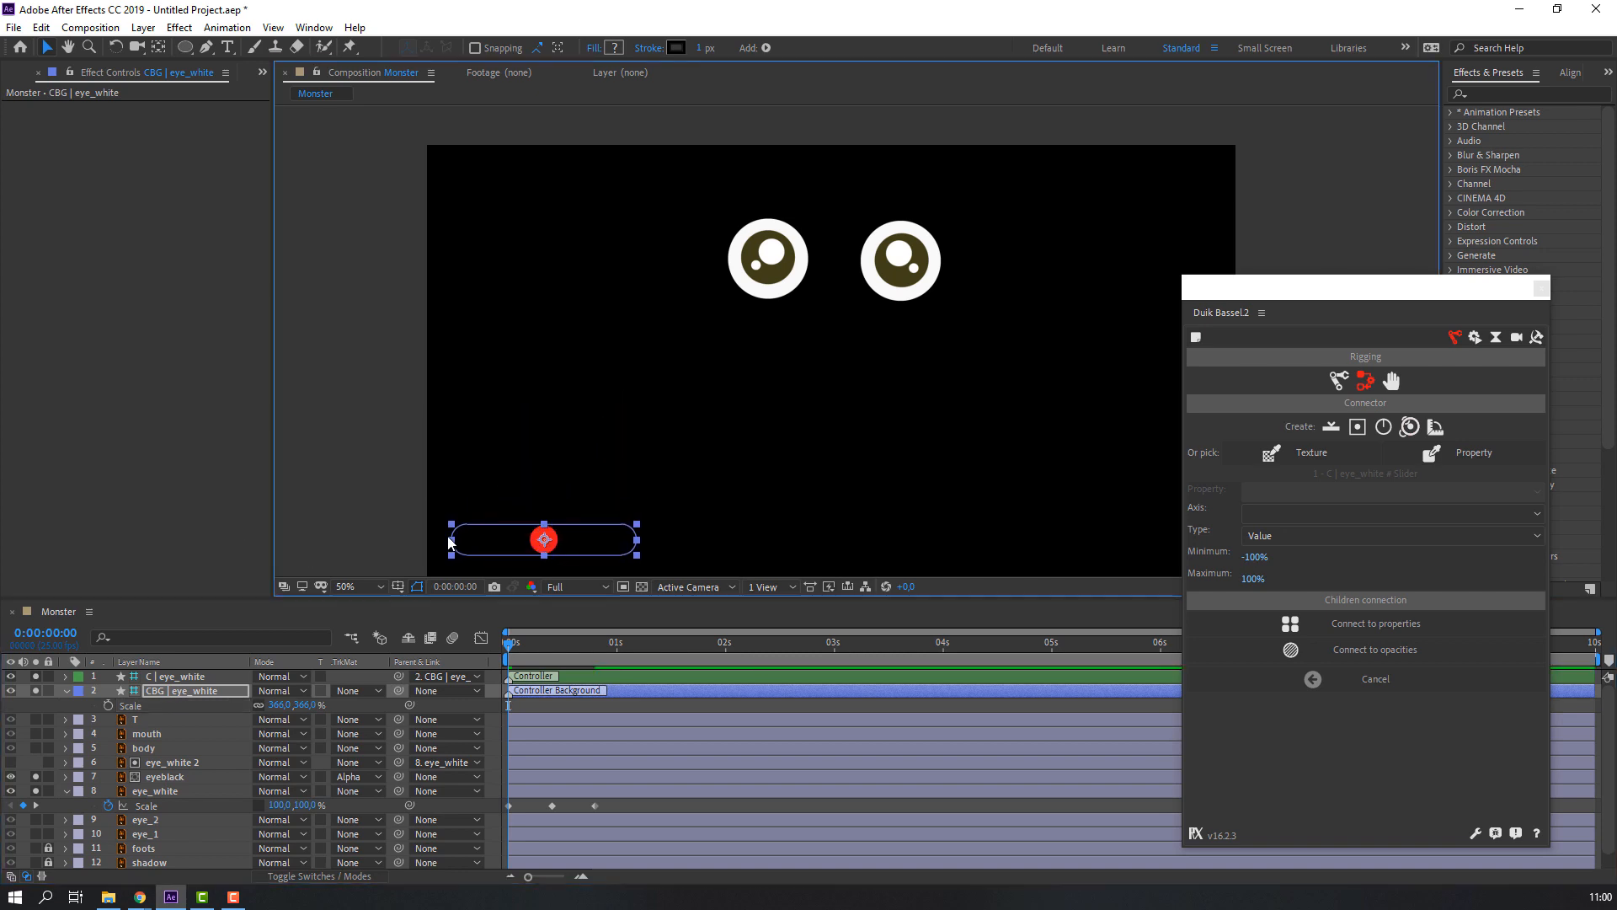
pyautogui.click(67, 691)
# - Connect eye_white's Scale keyframes to the slider controller, and slide its handle to the right to test the blink
pyautogui.click(538, 779)
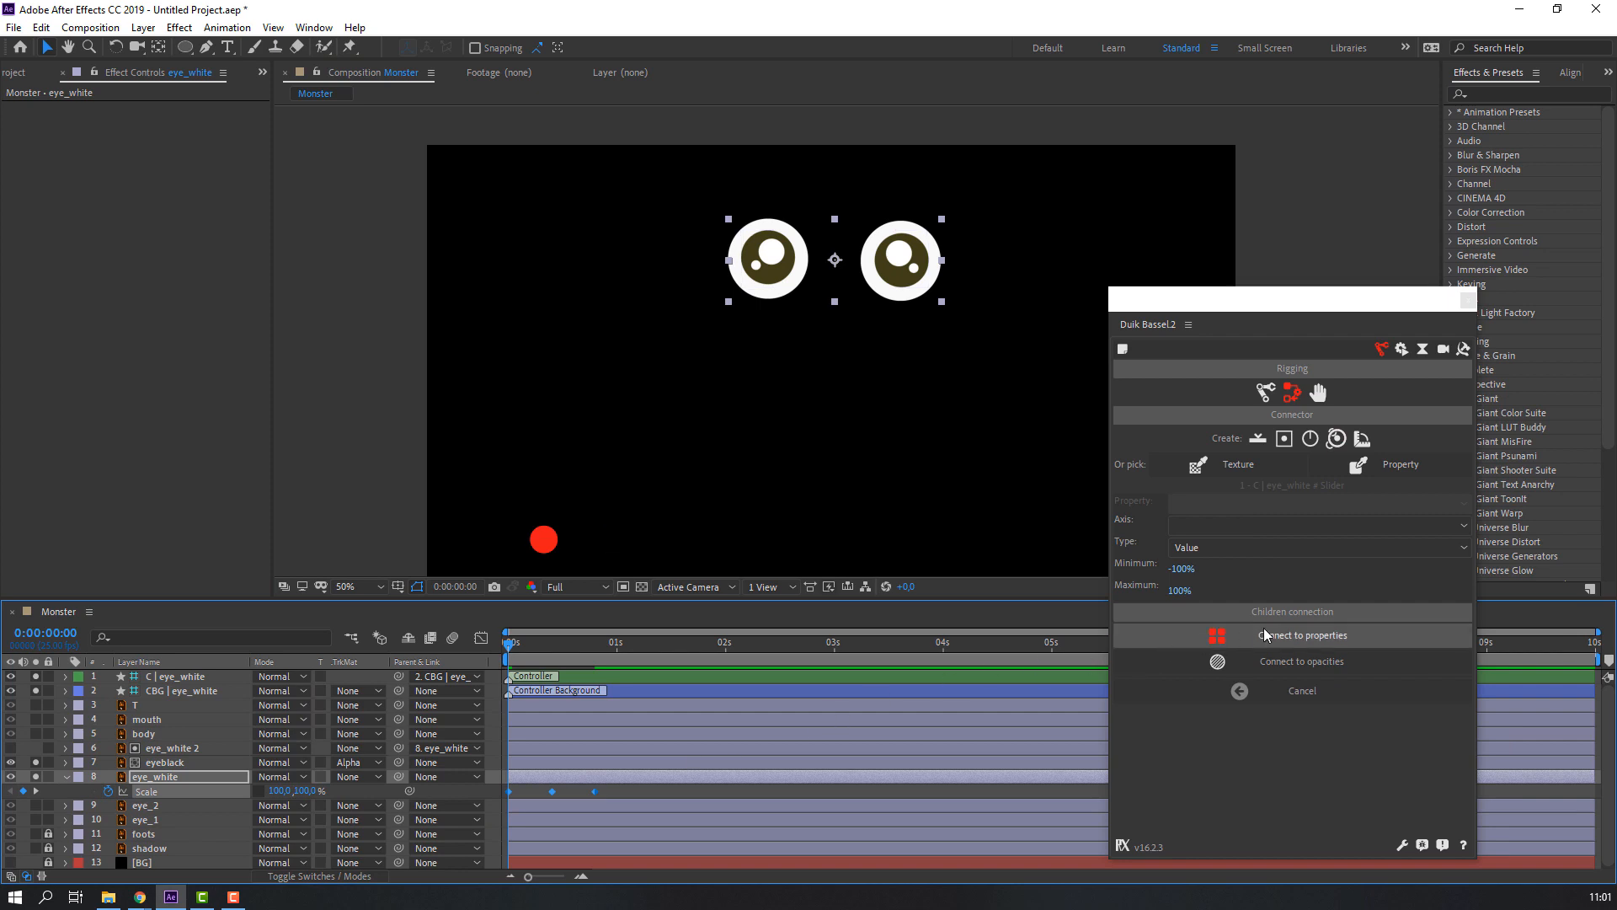
pyautogui.click(1342, 644)
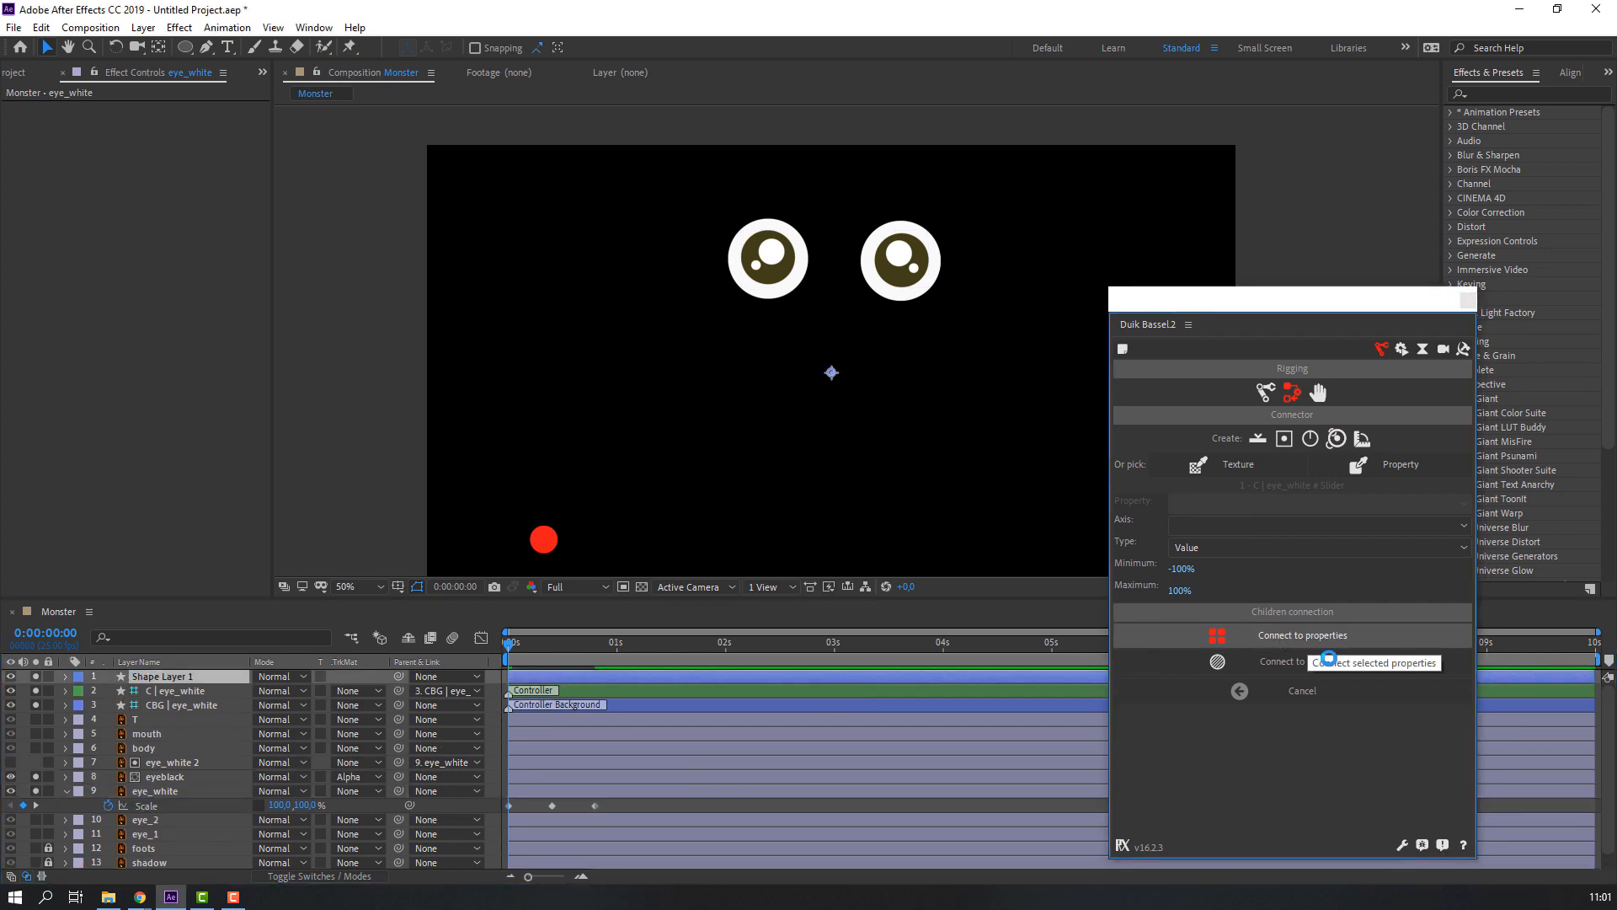
pyautogui.click(1129, 663)
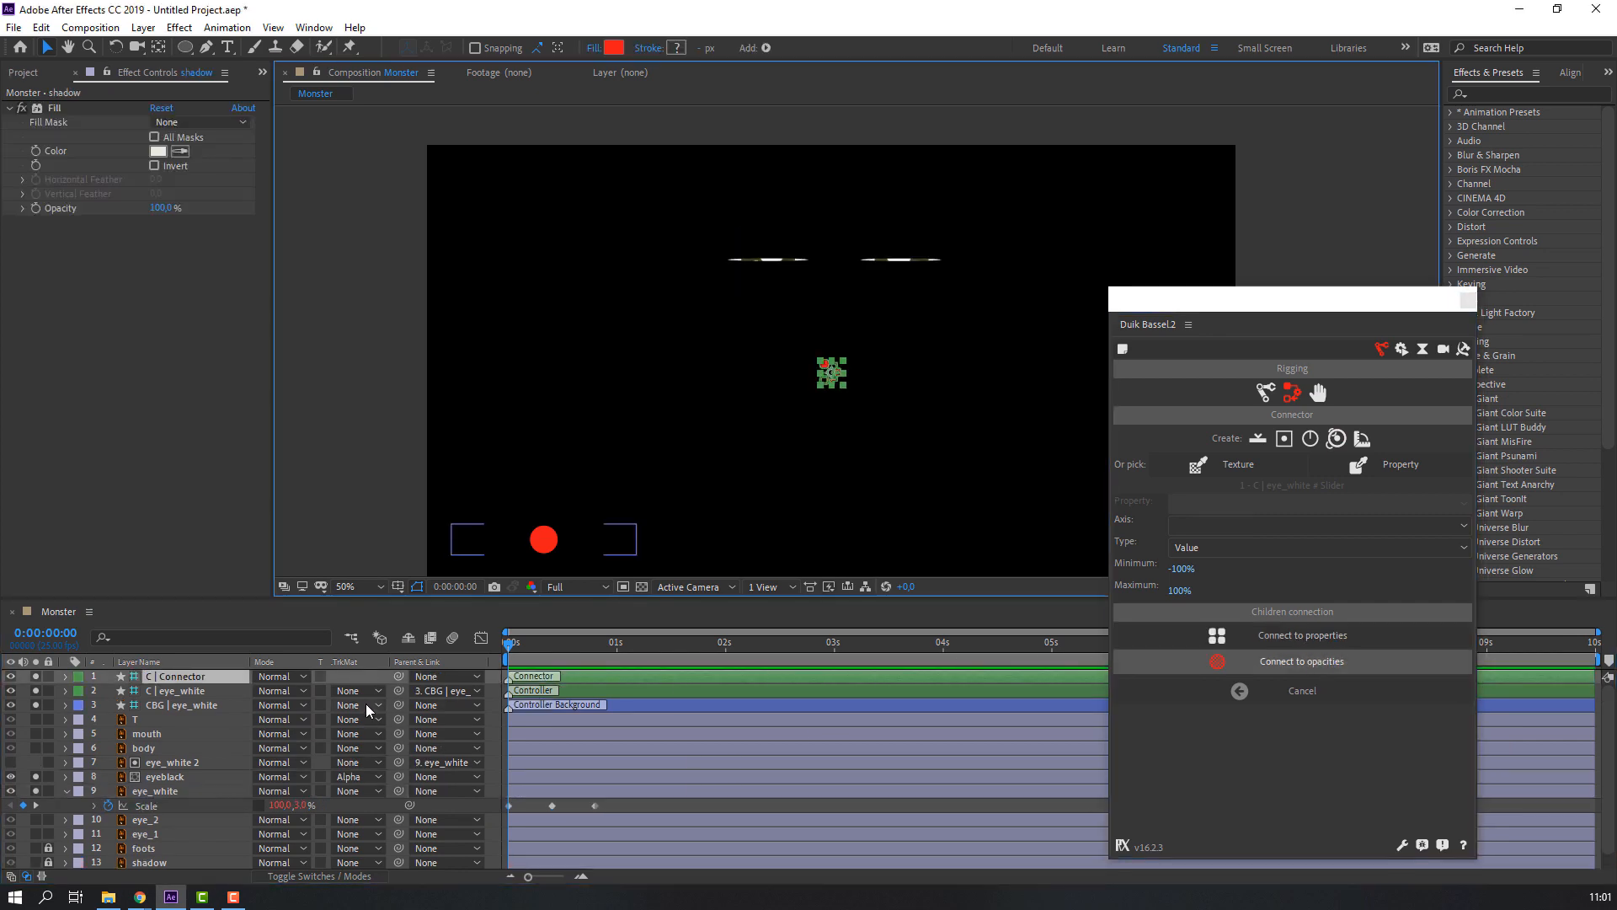
pyautogui.click(553, 540)
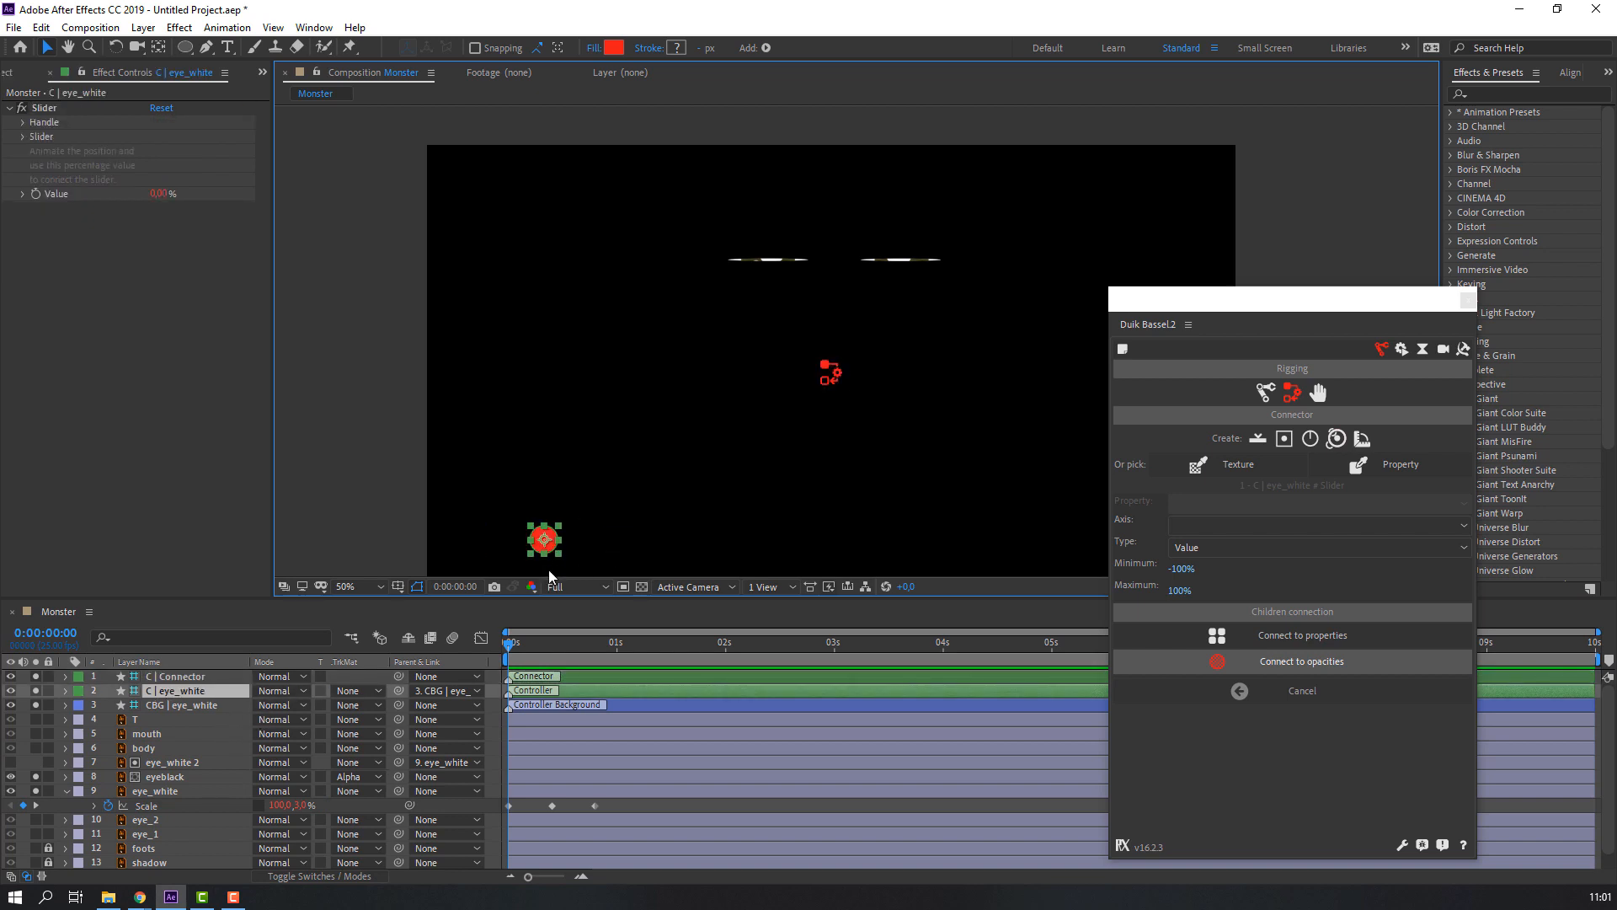
pyautogui.moveTo(550, 550)
pyautogui.mouseDown()
pyautogui.moveTo(479, 550)
pyautogui.moveTo(643, 543)
pyautogui.moveTo(469, 543)
pyautogui.moveTo(646, 544)
pyautogui.moveTo(559, 564)
pyautogui.mouseUp()
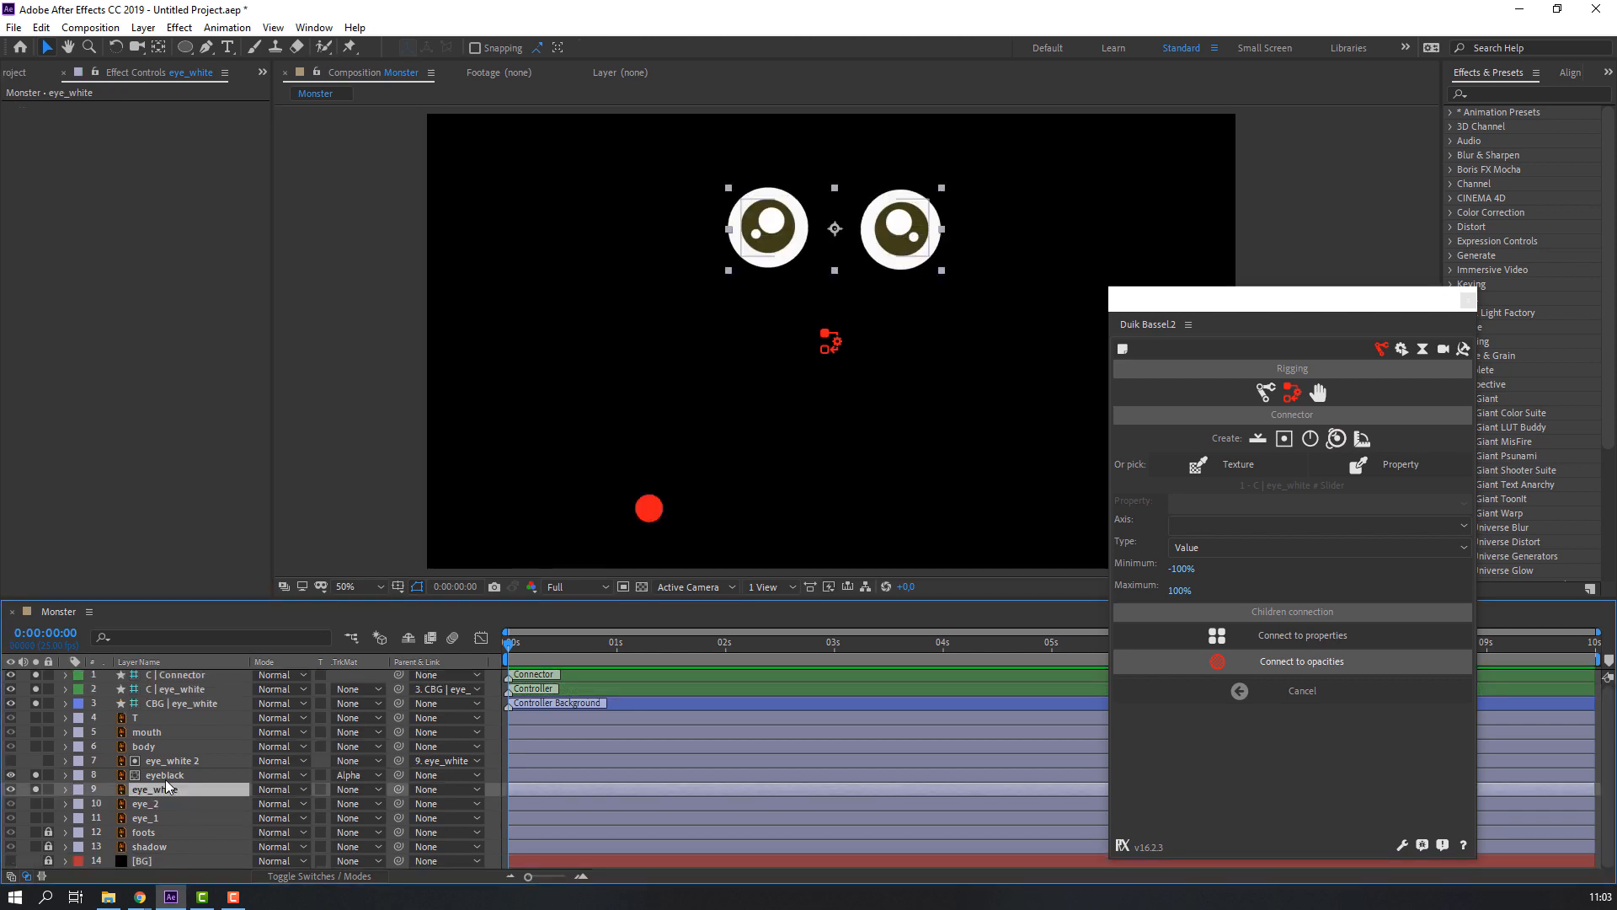
# - Parent the eyeblack, eye_white and eye_2 layers to the eye_1 layer
pyautogui.click(165, 778)
pyautogui.keyDown('ctrl'); pyautogui.click(164, 792); pyautogui.keyUp('ctrl')
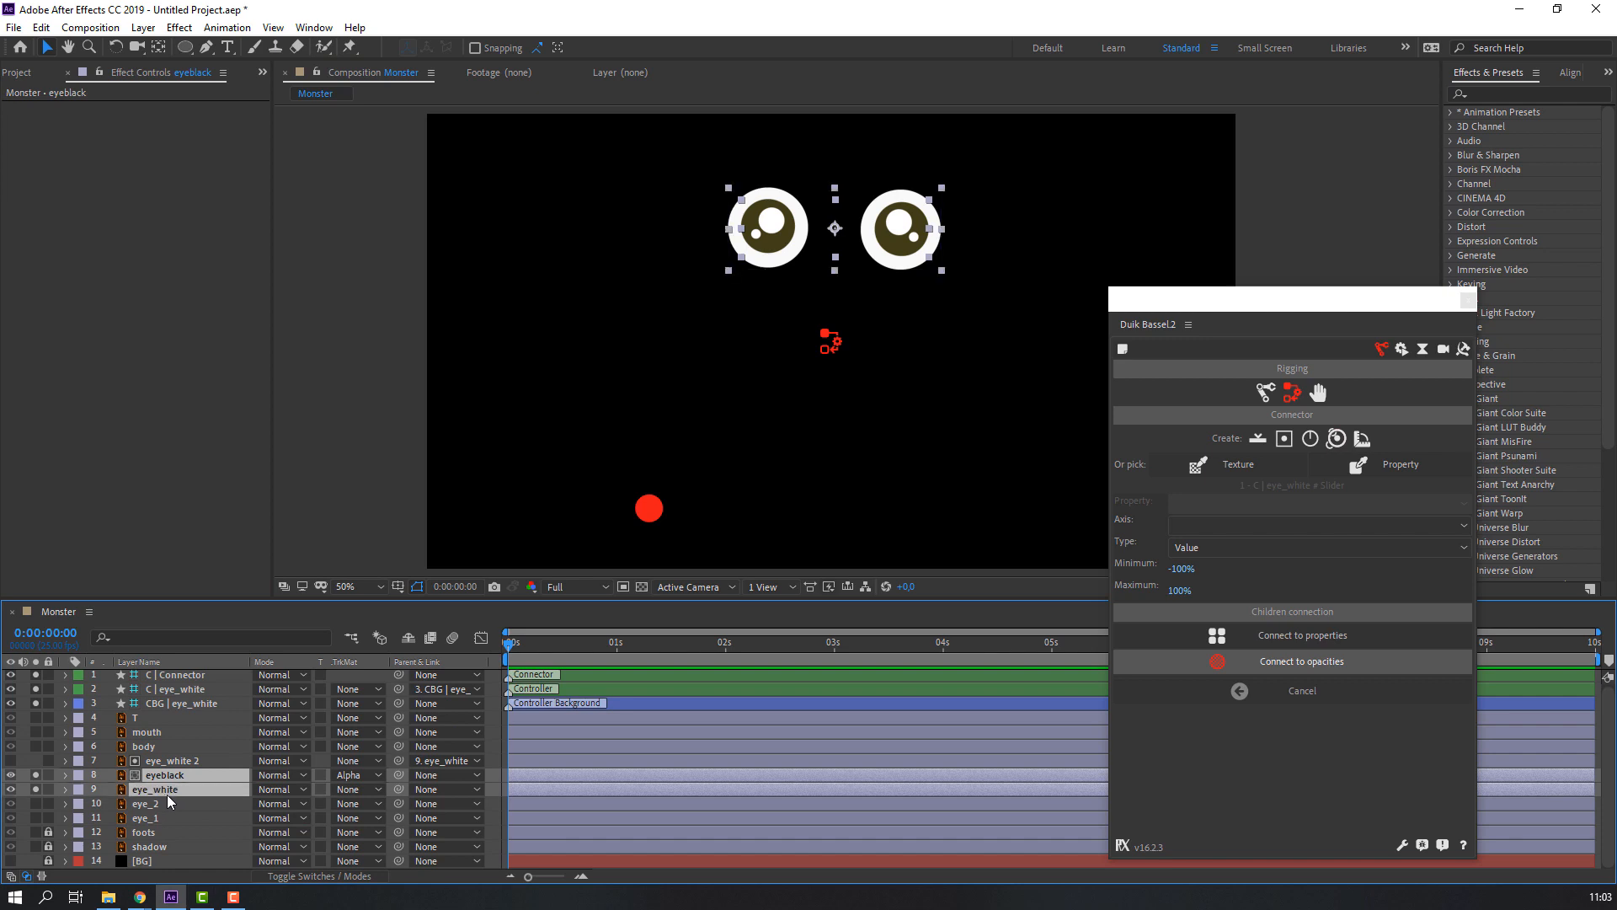
pyautogui.moveTo(398, 775); pyautogui.dragTo(152, 822)
pyautogui.click(154, 805)
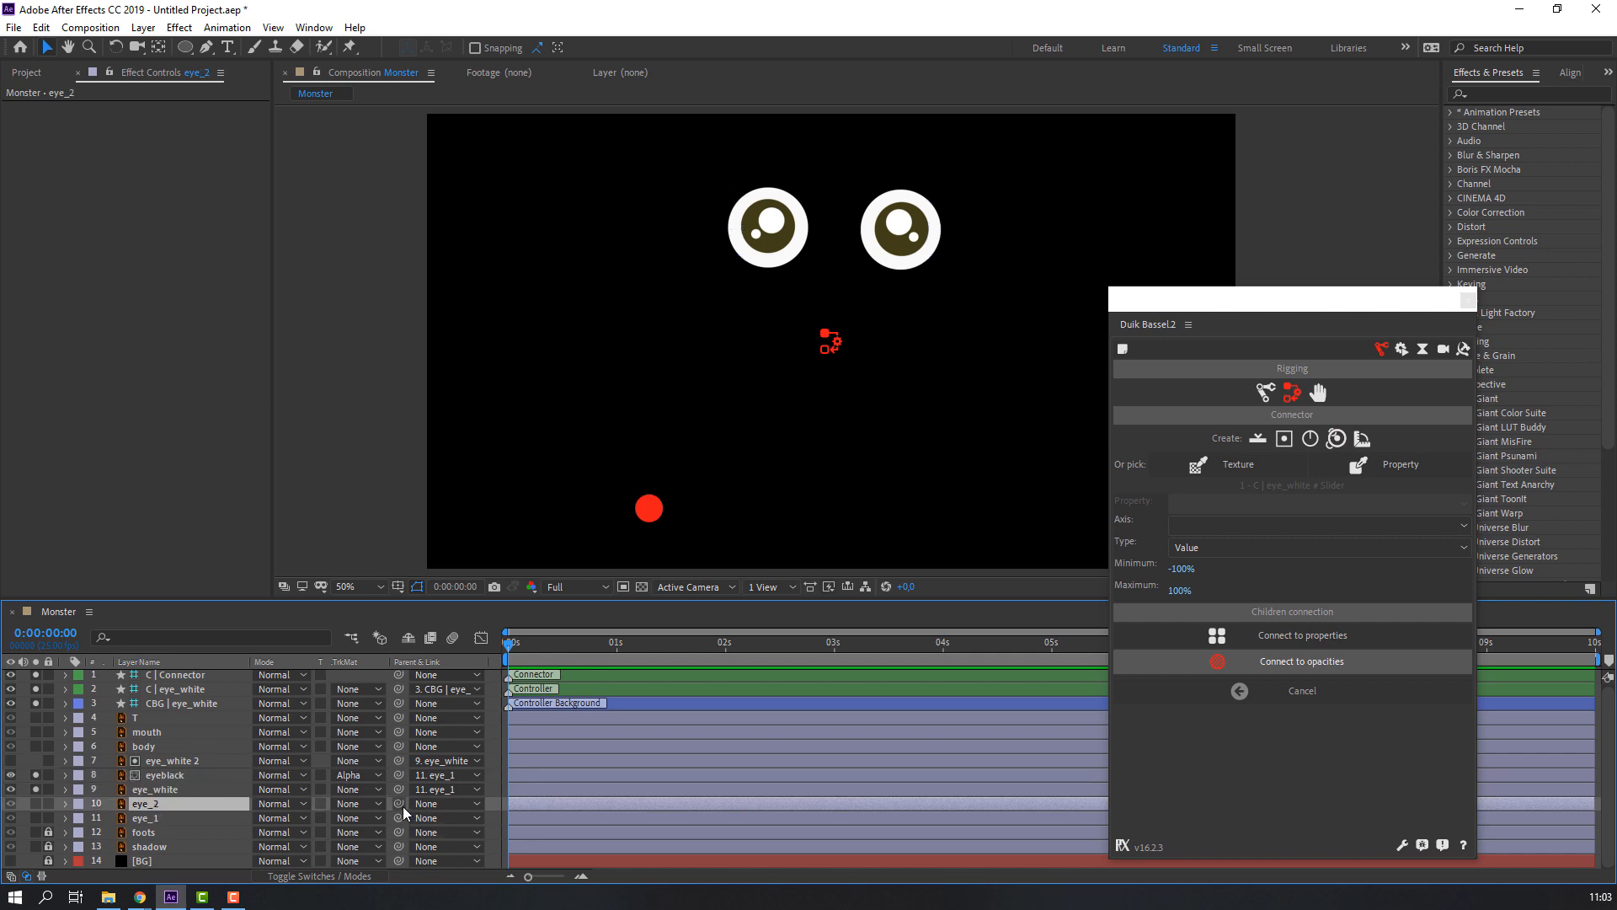
pyautogui.moveTo(398, 804); pyautogui.dragTo(151, 823)
pyautogui.click(148, 823)
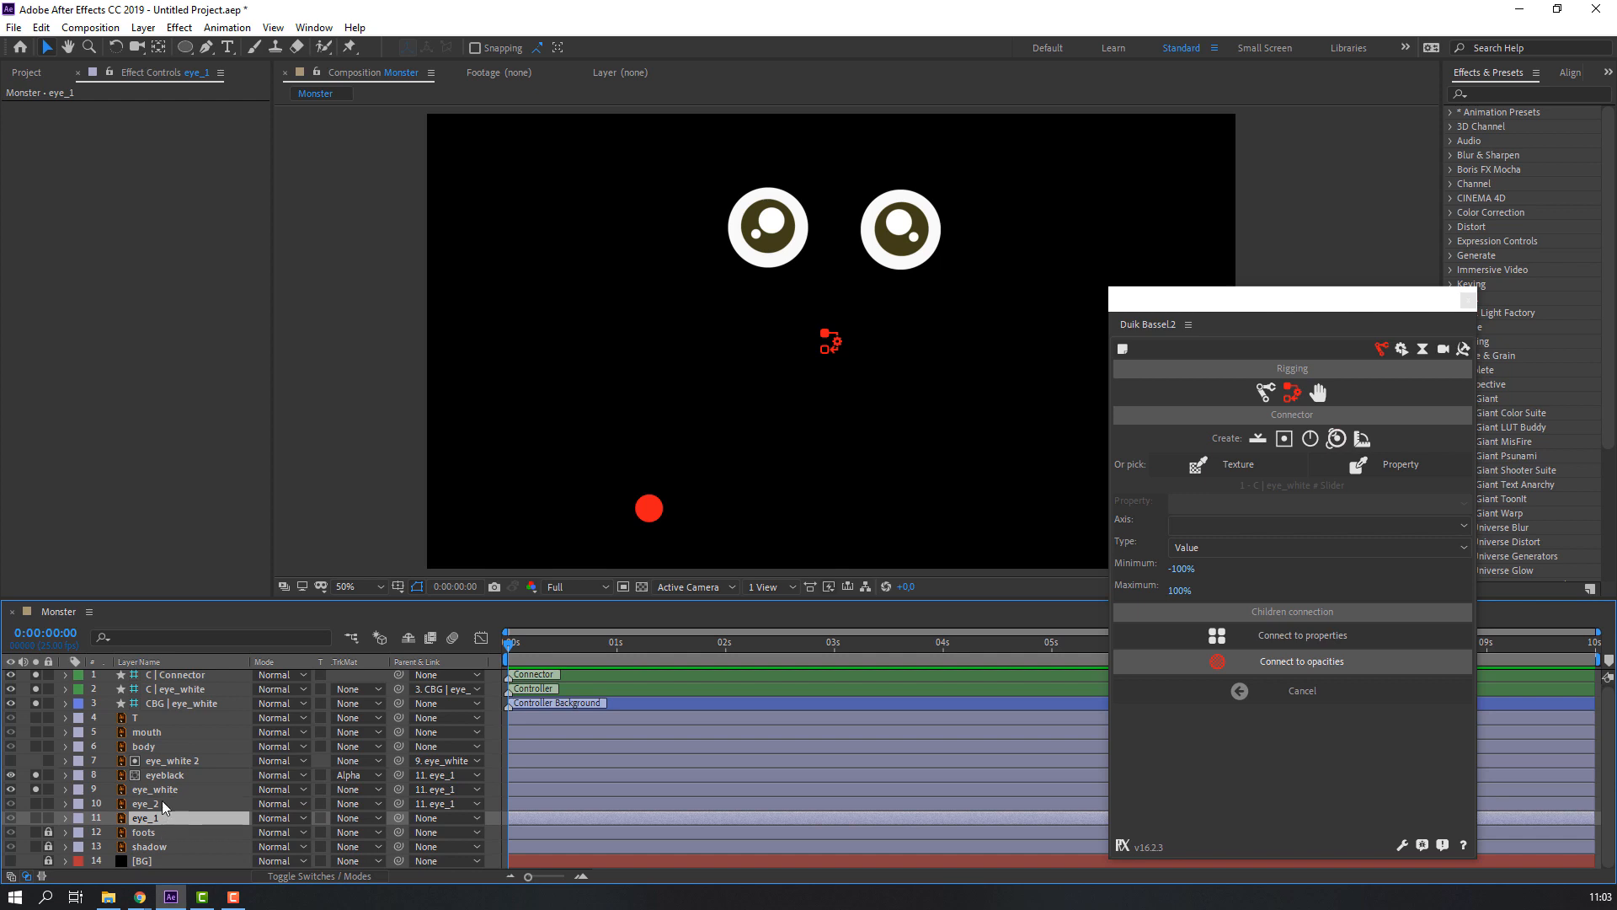
# - Solo the eye_1 layer and move its anchor point sideways to midway between the two eyes
pyautogui.click(35, 817)
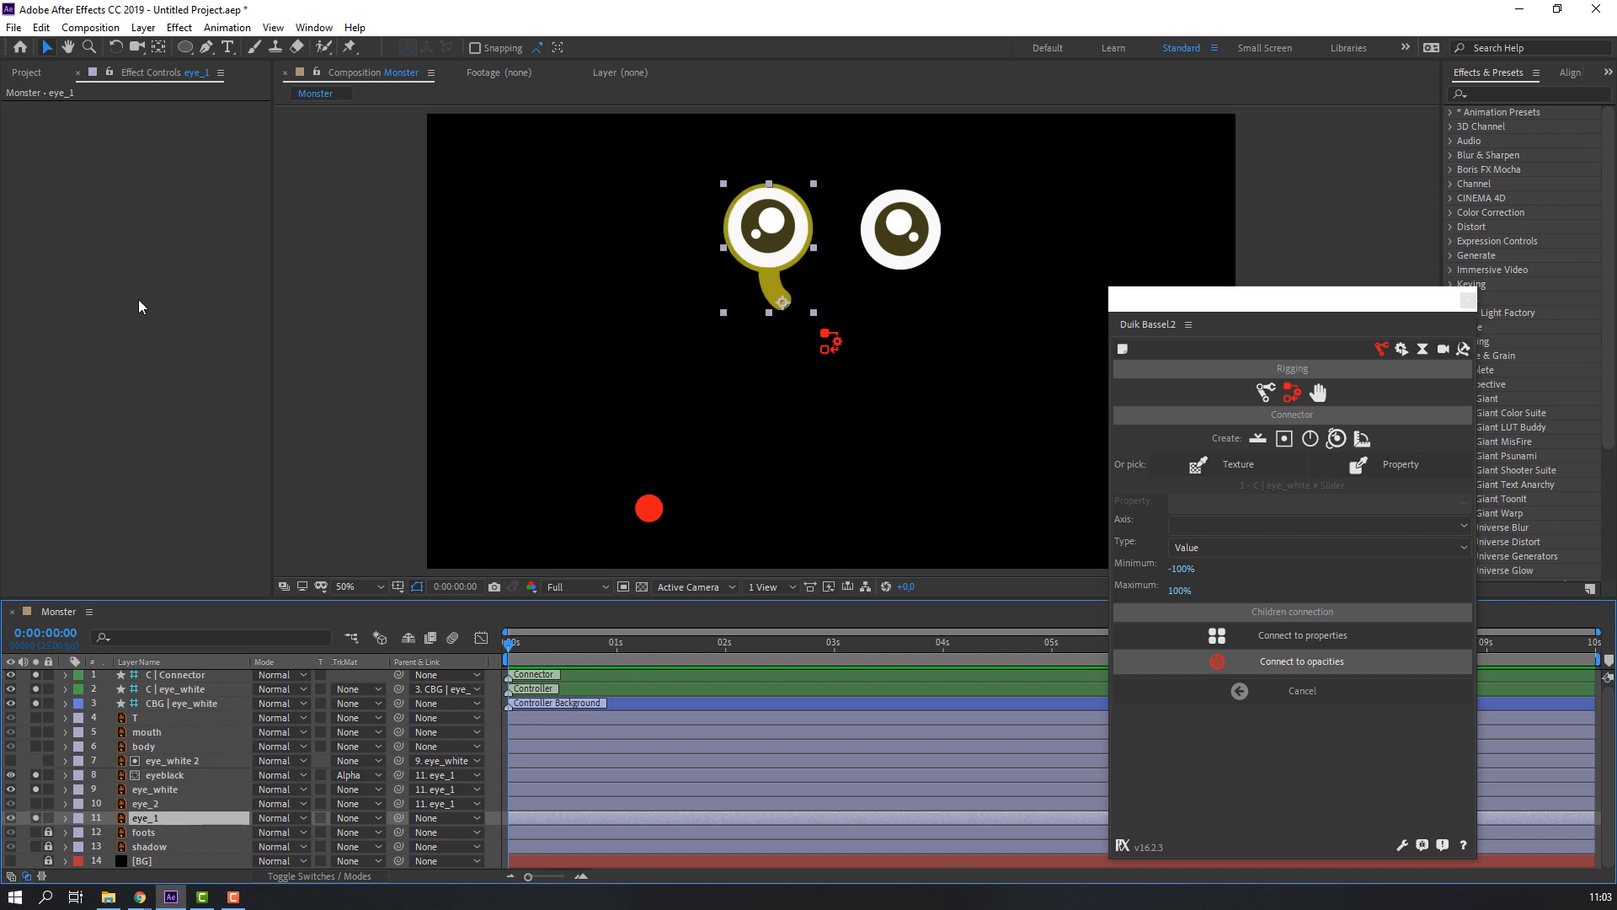
pyautogui.click(159, 51)
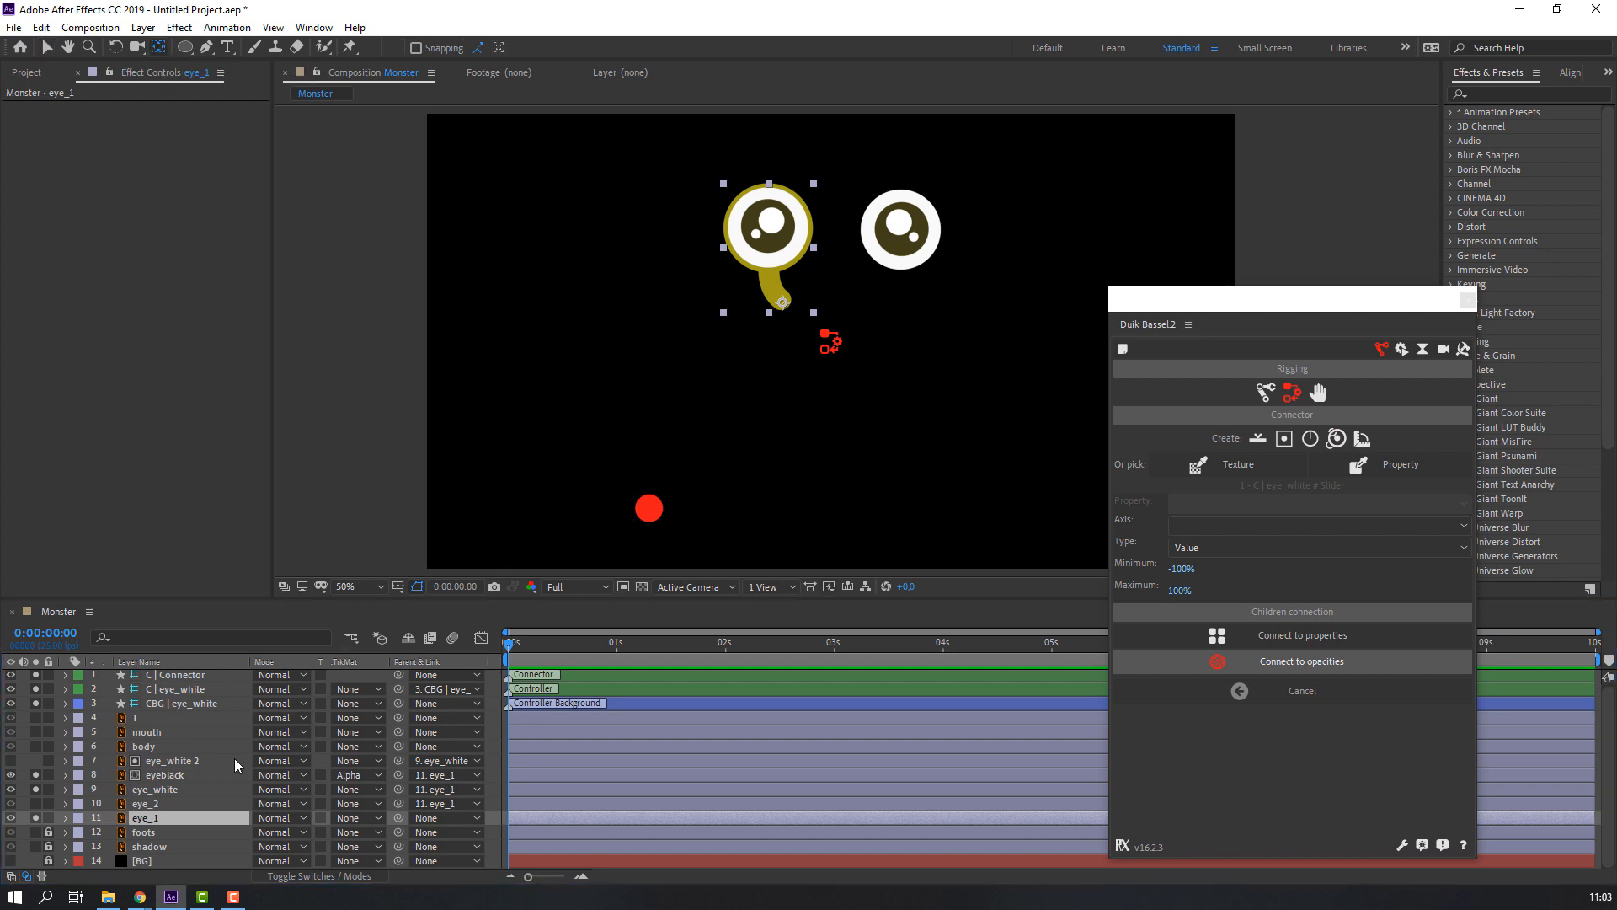
pyautogui.moveTo(781, 302); pyautogui.dragTo(846, 302)
pyautogui.press('v')
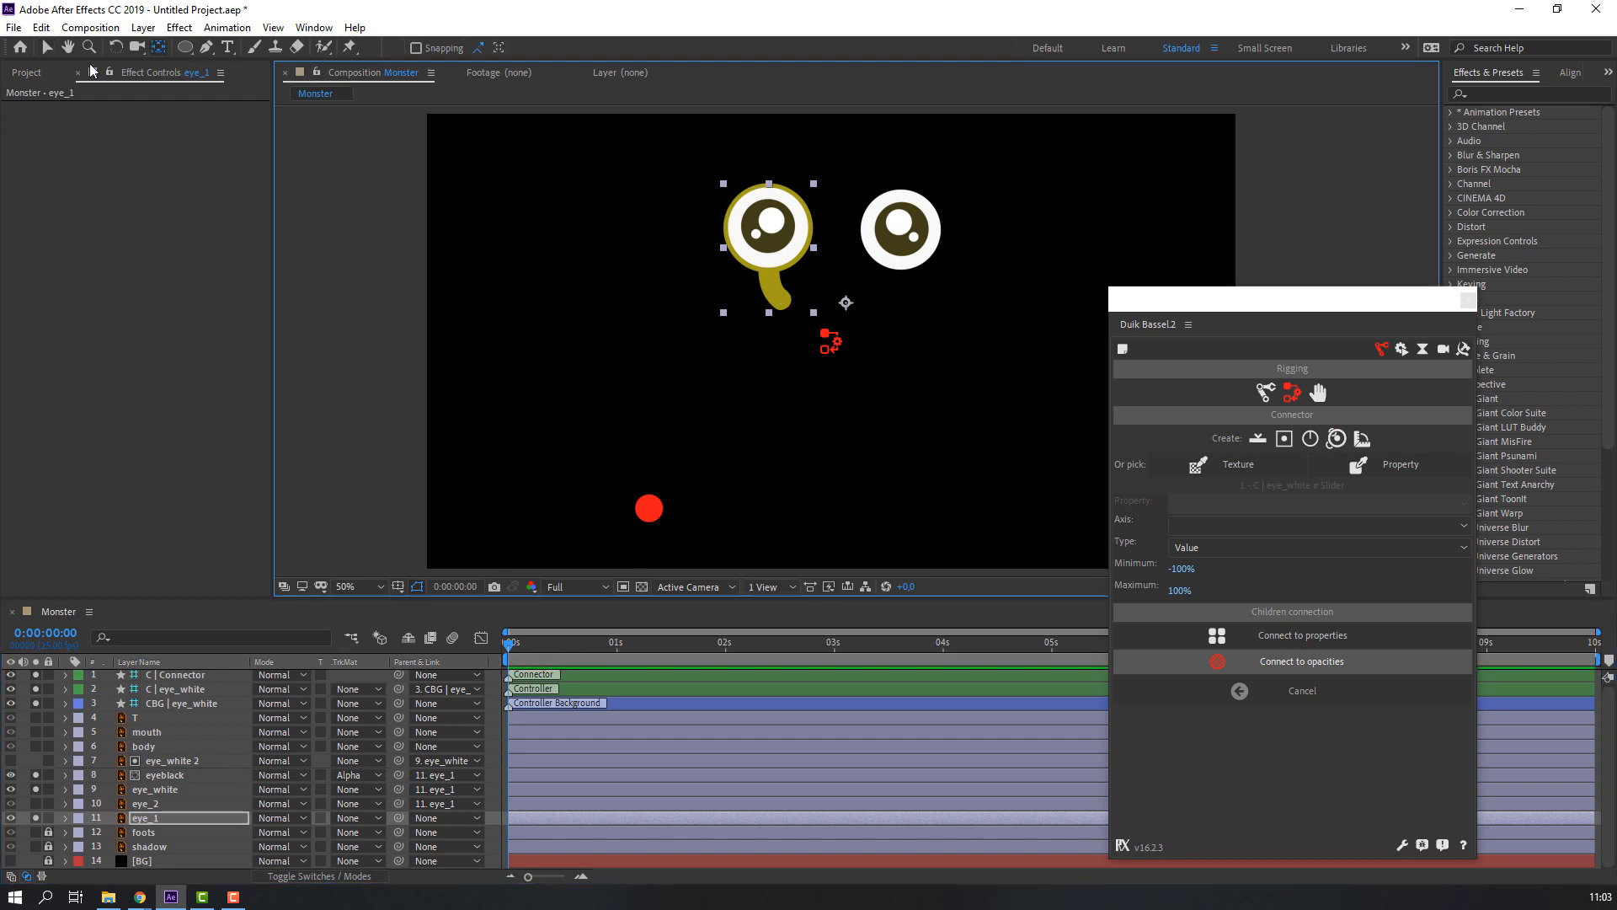
# - Solo eye_2 as well, and test the new pivot by rotating the eye_1 layer a few degrees
pyautogui.click(140, 821)
pyautogui.press('r')
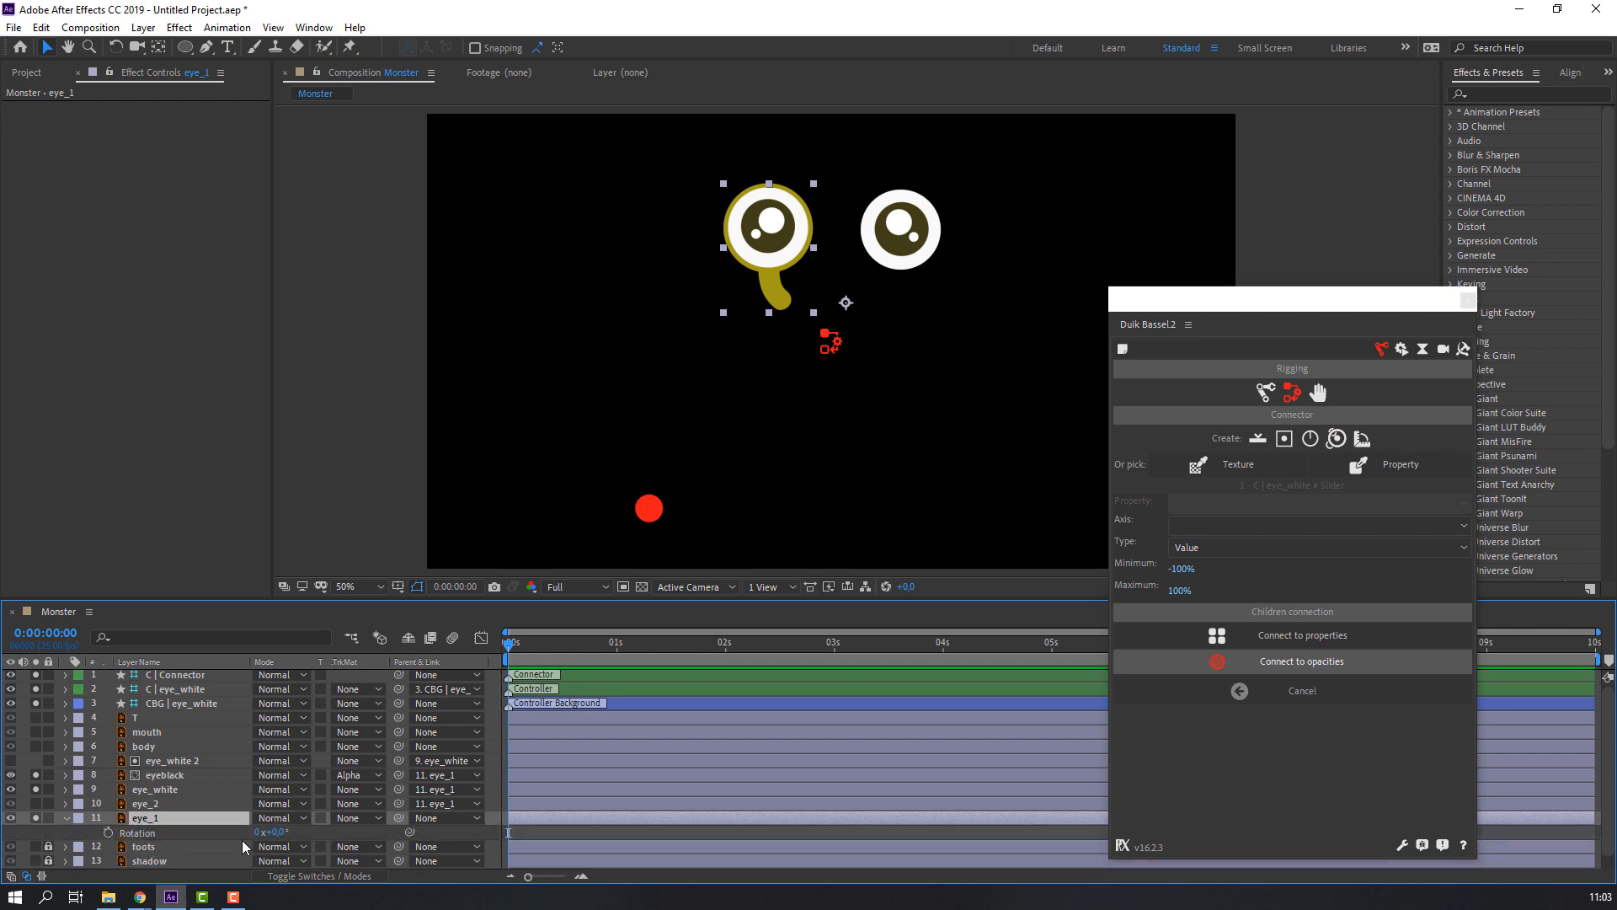
pyautogui.click(279, 833)
pyautogui.click(35, 804)
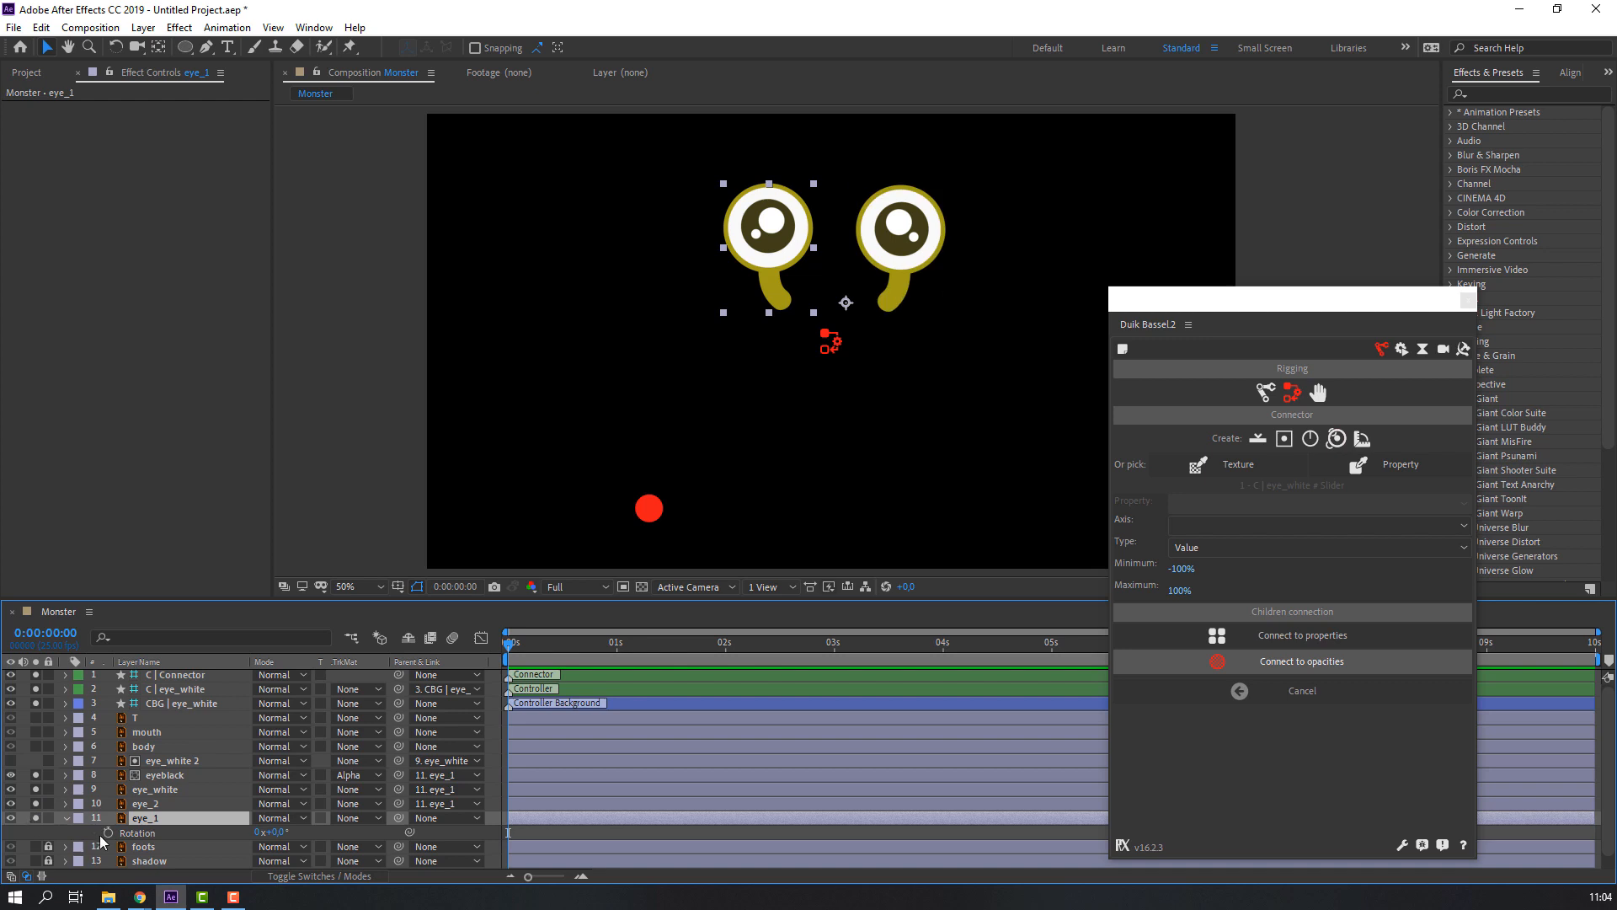
pyautogui.moveTo(280, 832); pyautogui.dragTo(290, 832)
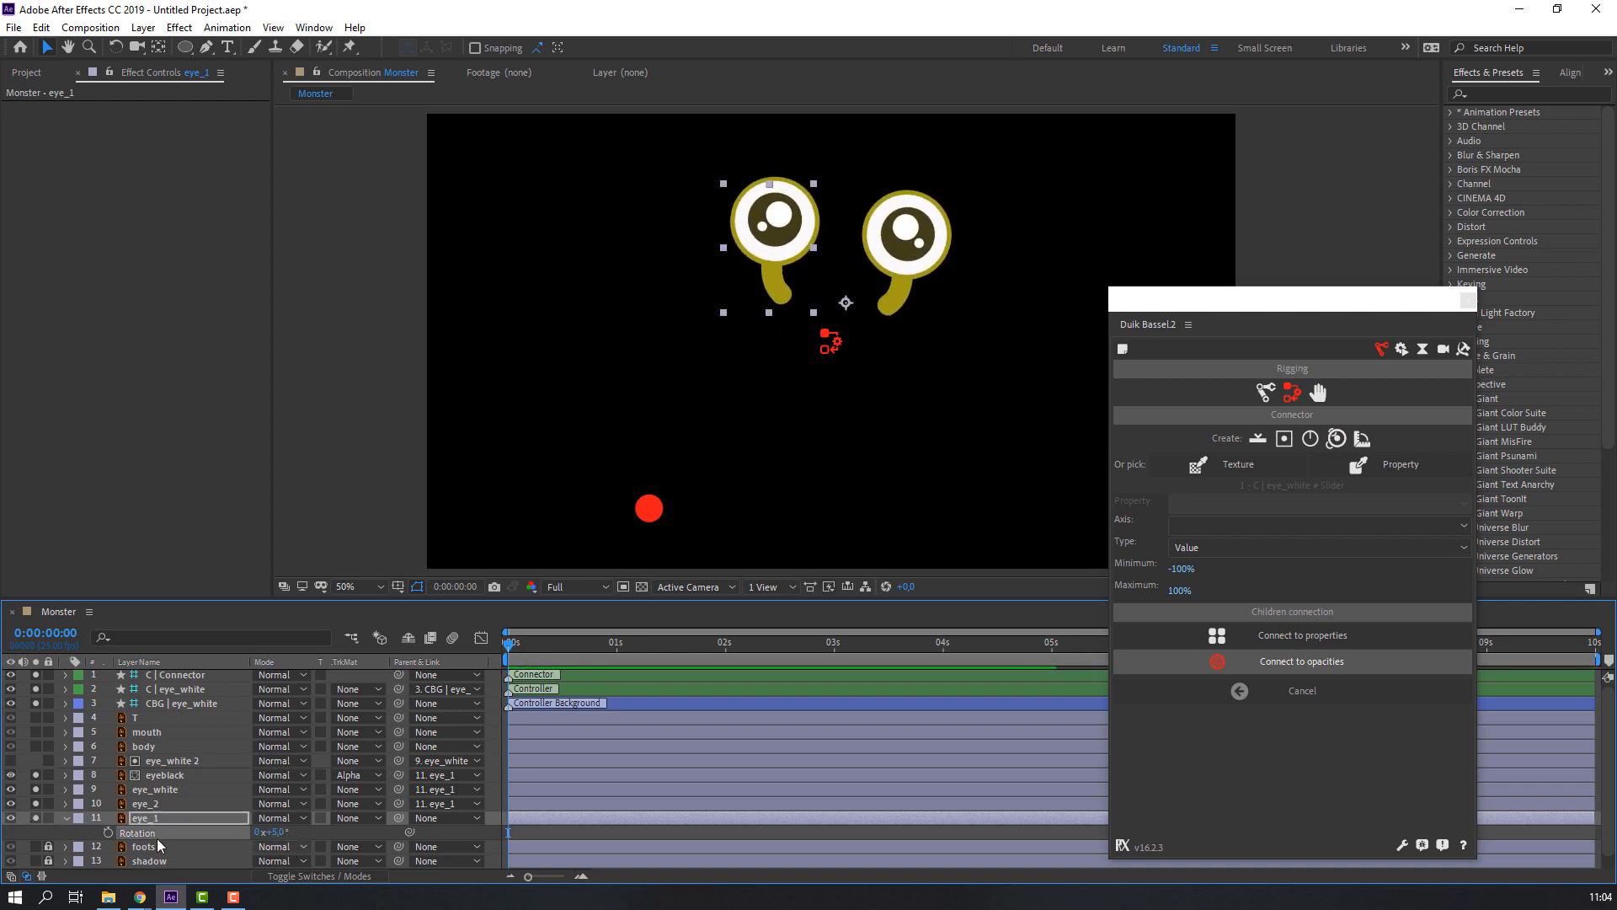
# - Collapse eye_1's properties and turn off solo for the eye and controller layers to show the full monster
pyautogui.click(66, 818)
pyautogui.moveTo(35, 818); pyautogui.dragTo(39, 776)
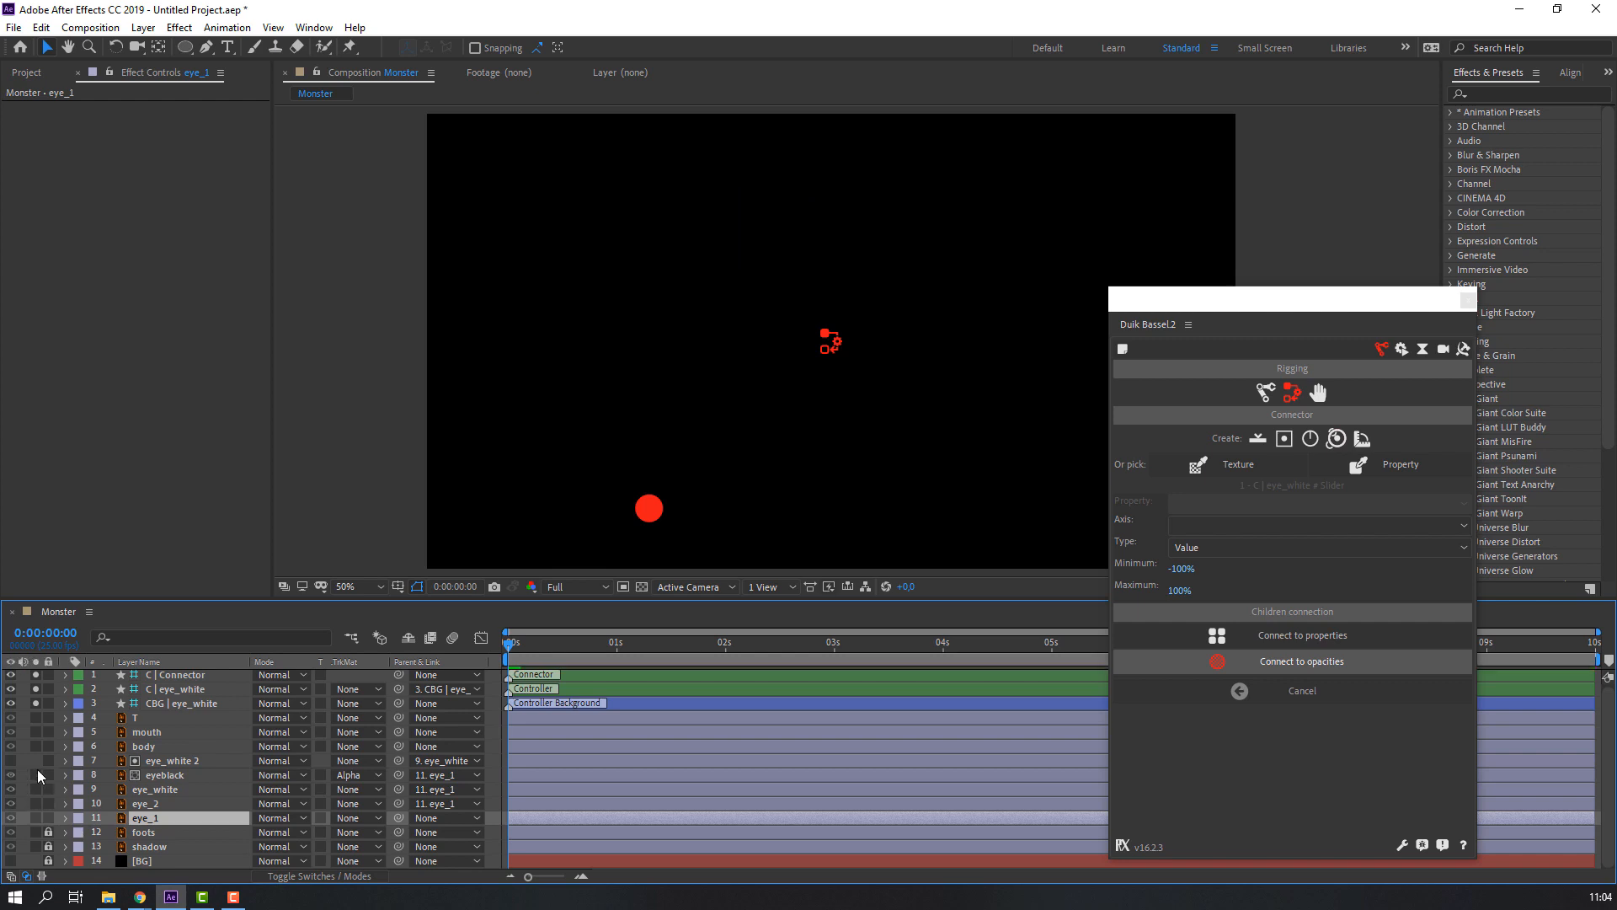
pyautogui.moveTo(36, 704); pyautogui.dragTo(38, 674)
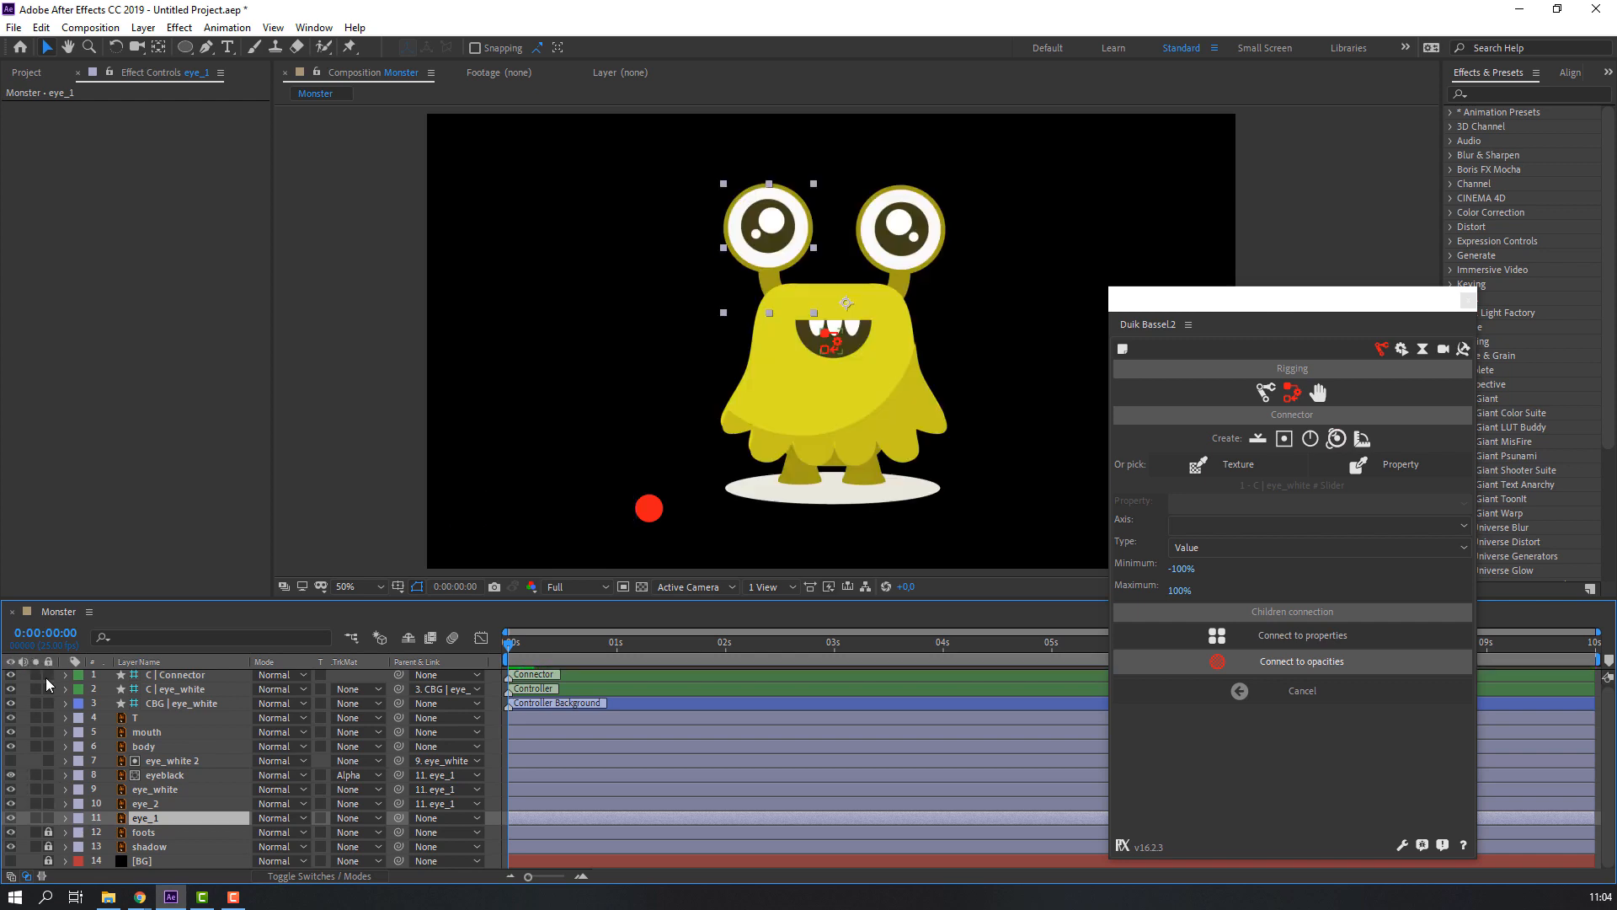
# - Solo the body layer, move its anchor point down to the centre of its lower edge, and unsolo it
pyautogui.click(139, 747)
pyautogui.click(36, 747)
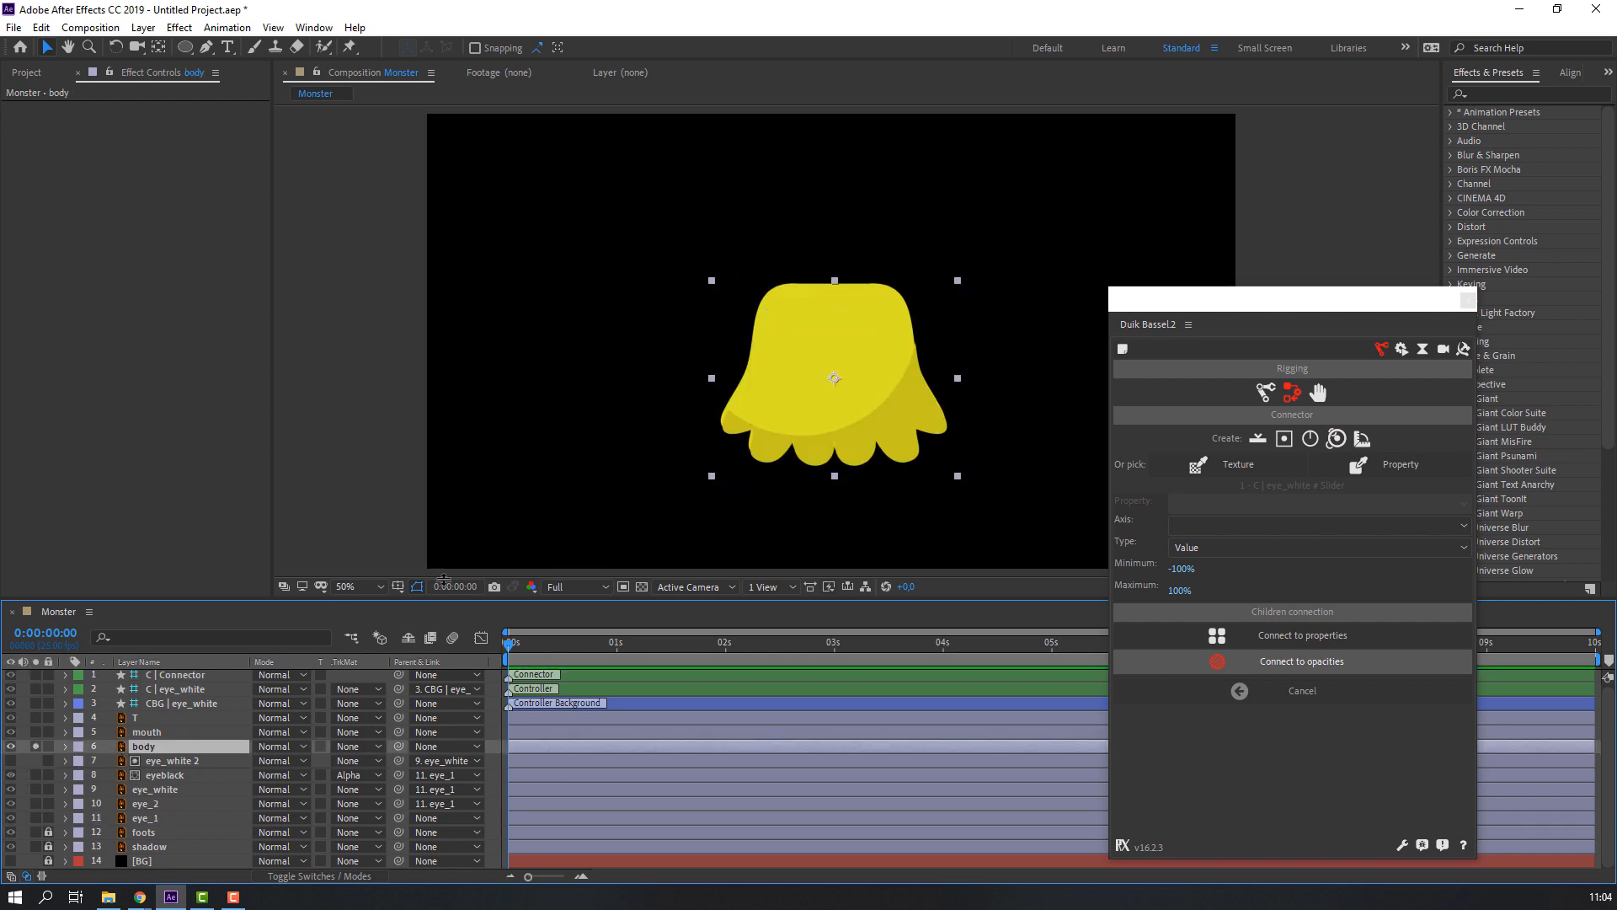
pyautogui.click(164, 50)
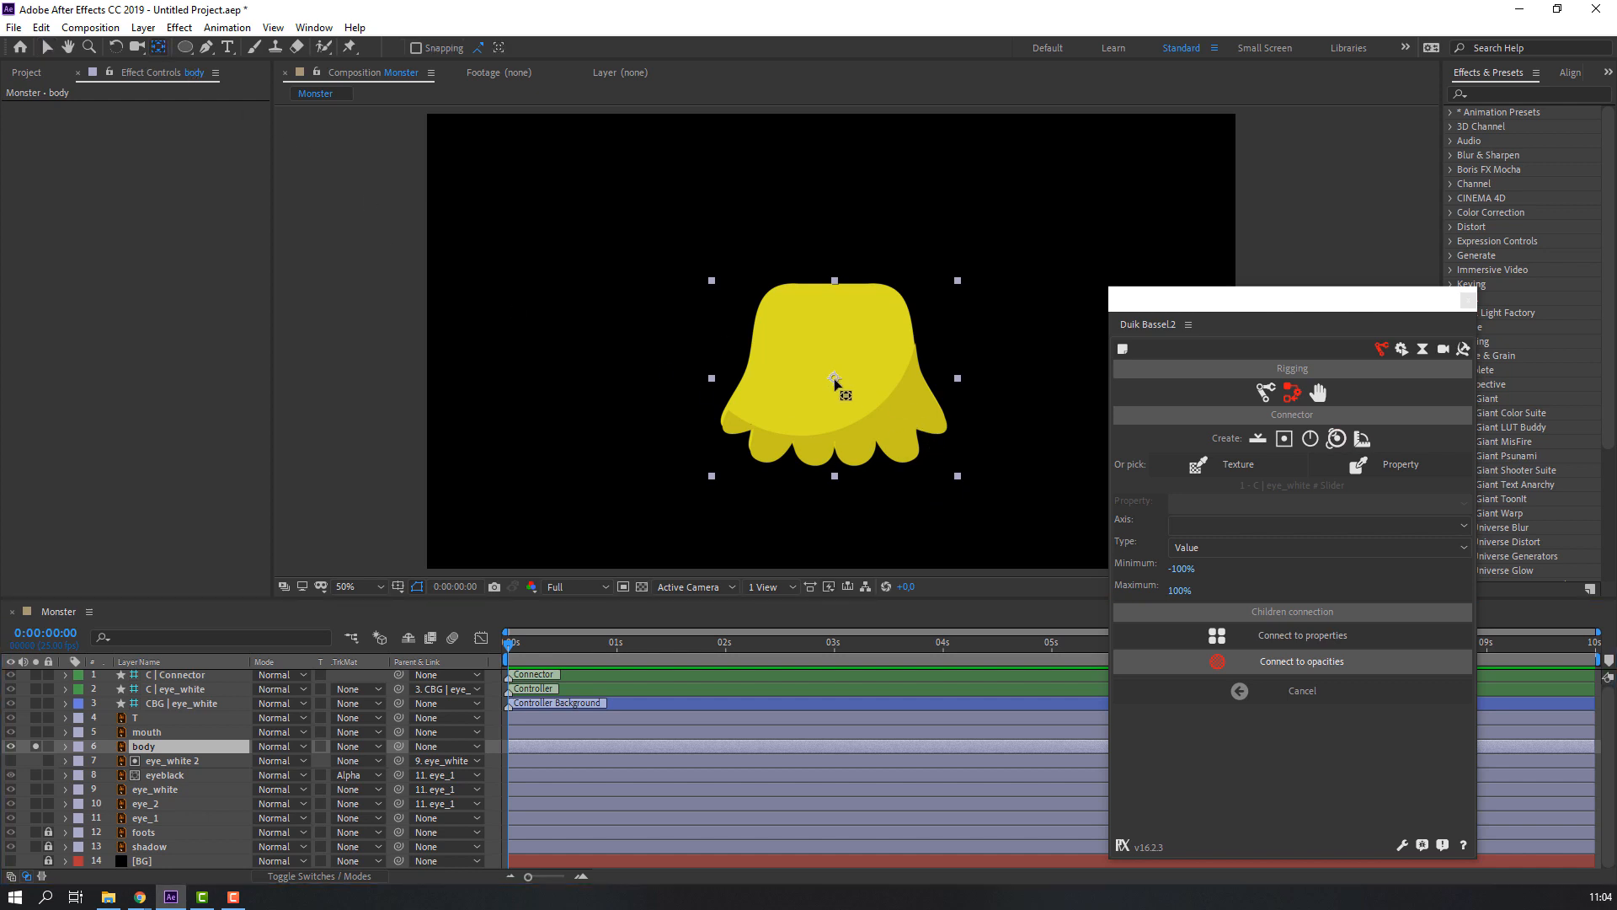
pyautogui.moveTo(839, 384); pyautogui.dragTo(826, 466)
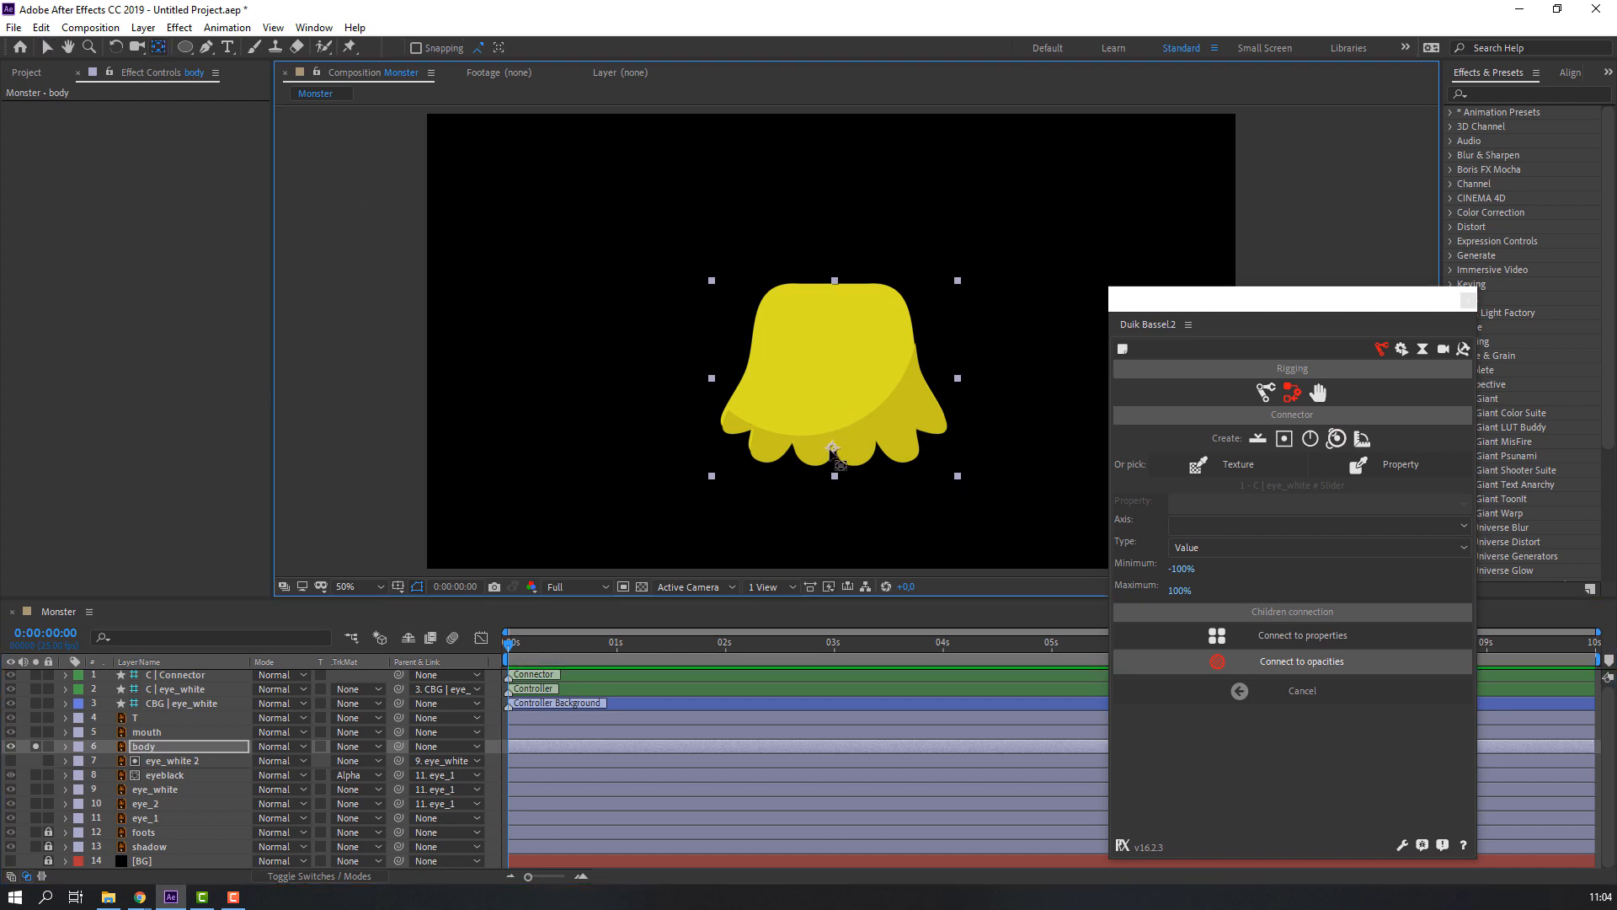
pyautogui.click(48, 49)
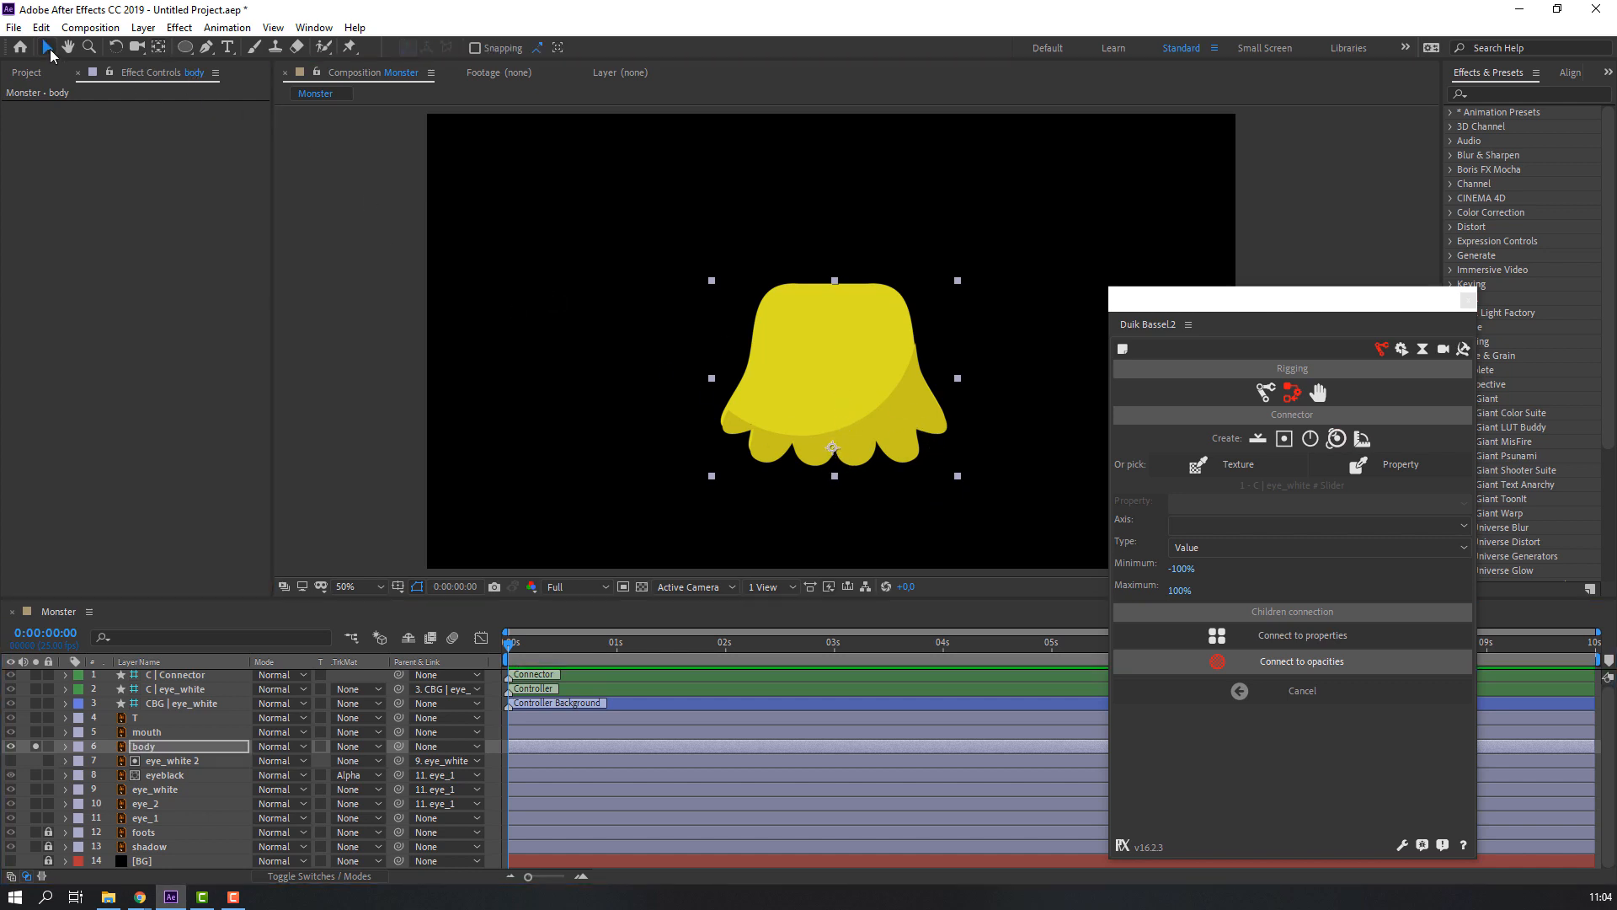
pyautogui.click(36, 746)
# - Parent the eye_1 layer to the body layer, and test the link with a slight body rotation that is undone
pyautogui.click(145, 818)
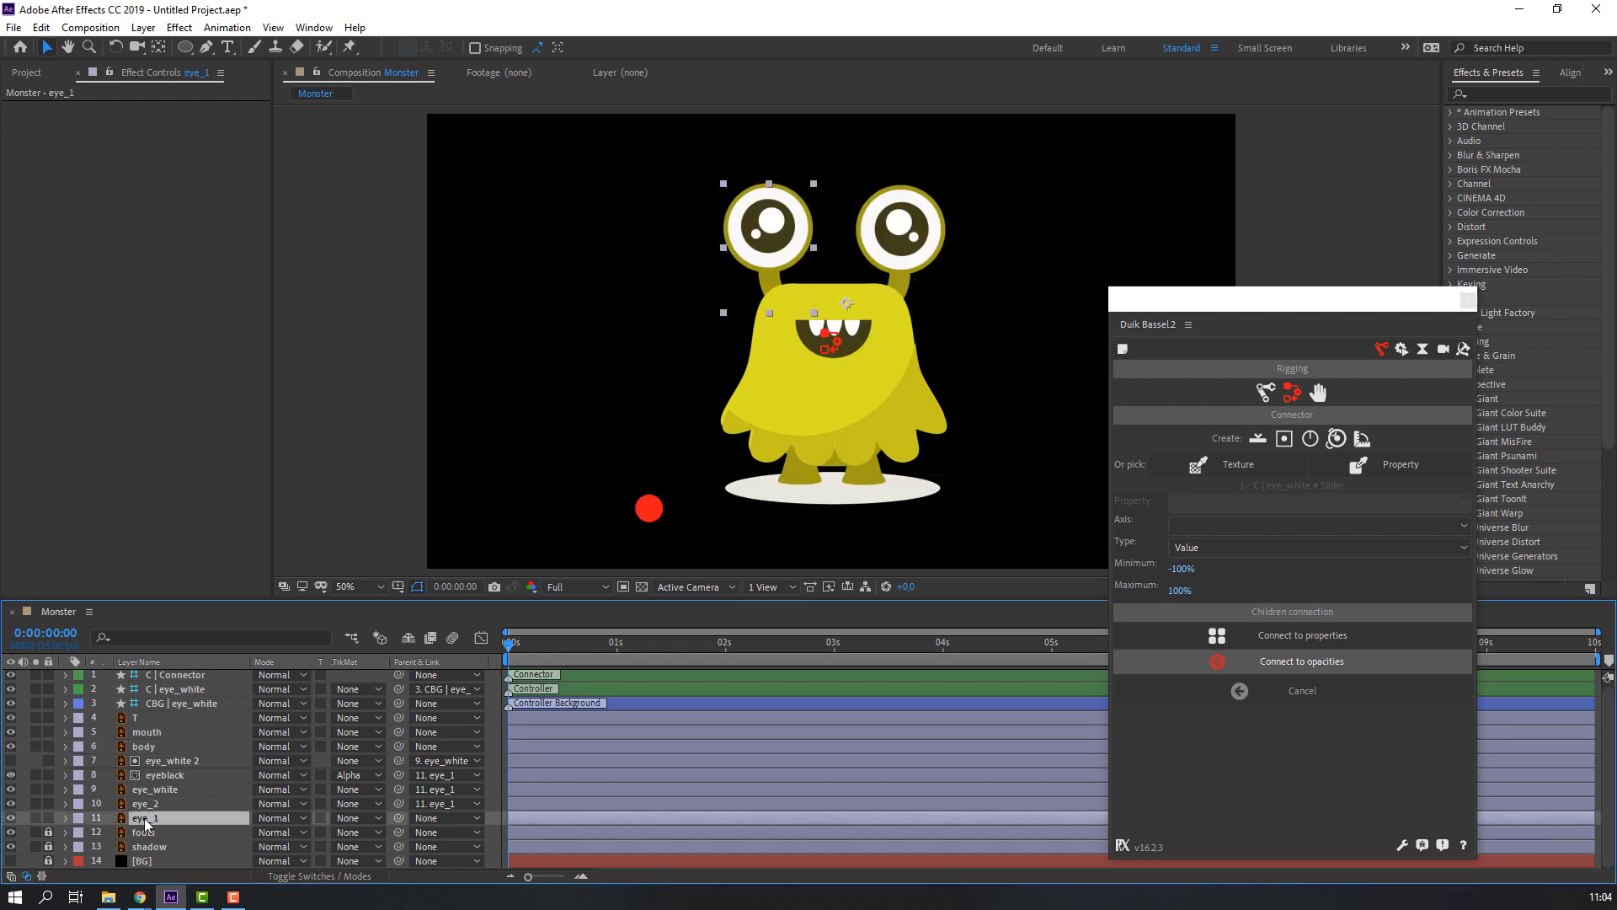
pyautogui.moveTo(398, 818); pyautogui.dragTo(148, 748)
pyautogui.click(148, 746)
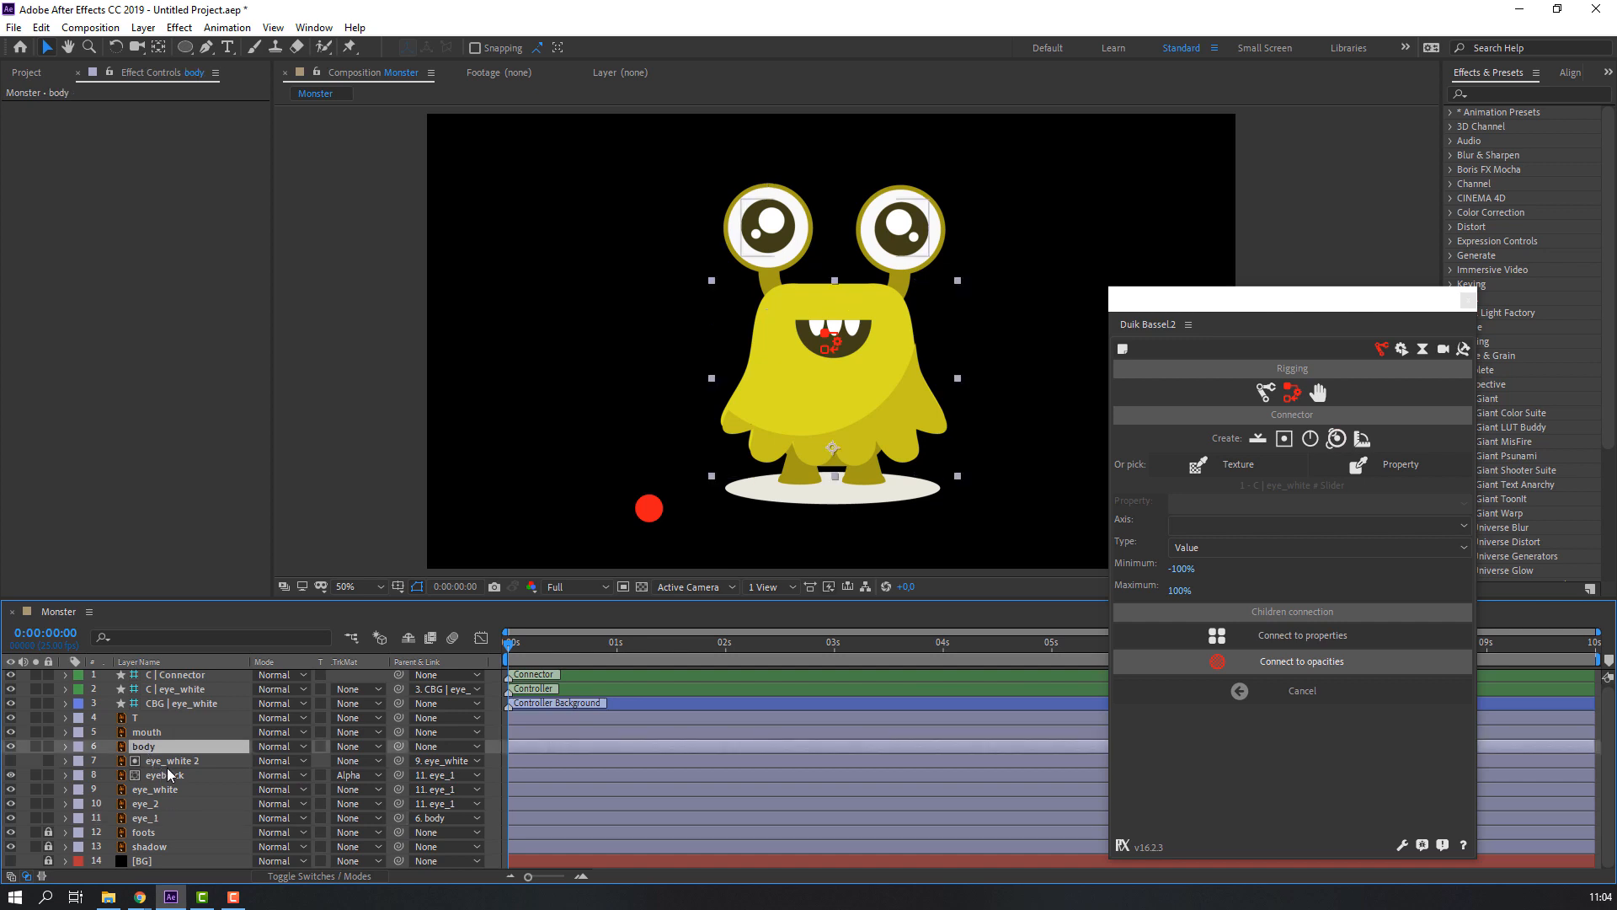
pyautogui.press('r')
pyautogui.moveTo(271, 761); pyautogui.dragTo(269, 762)
pyautogui.hotkey('ctrl', 'z')
pyautogui.click(71, 755)
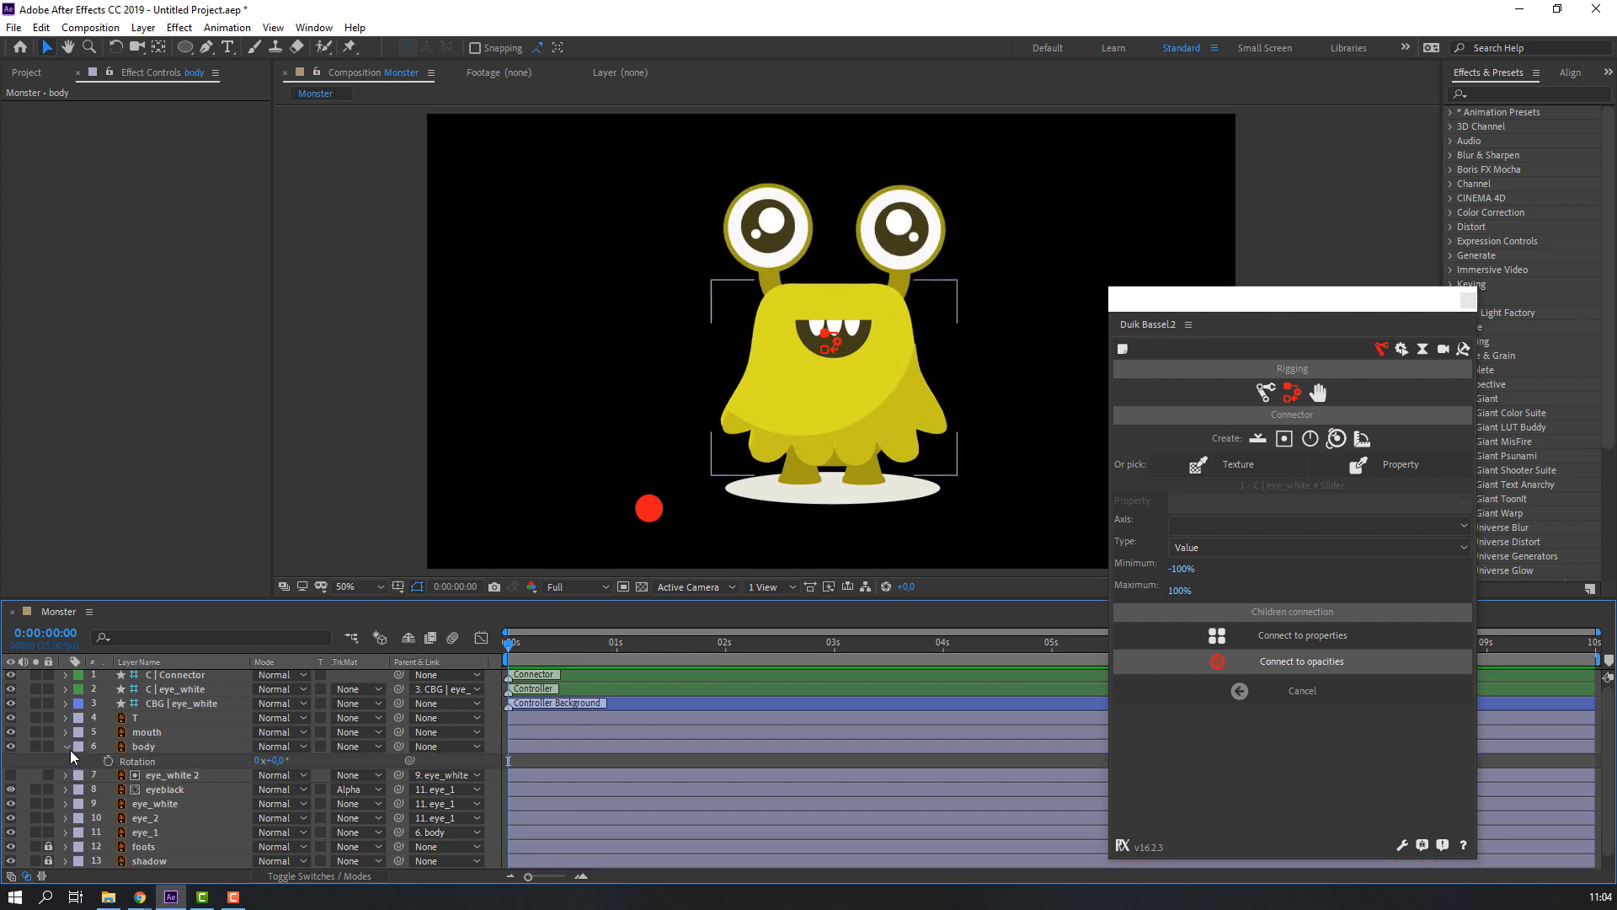
pyautogui.click(66, 748)
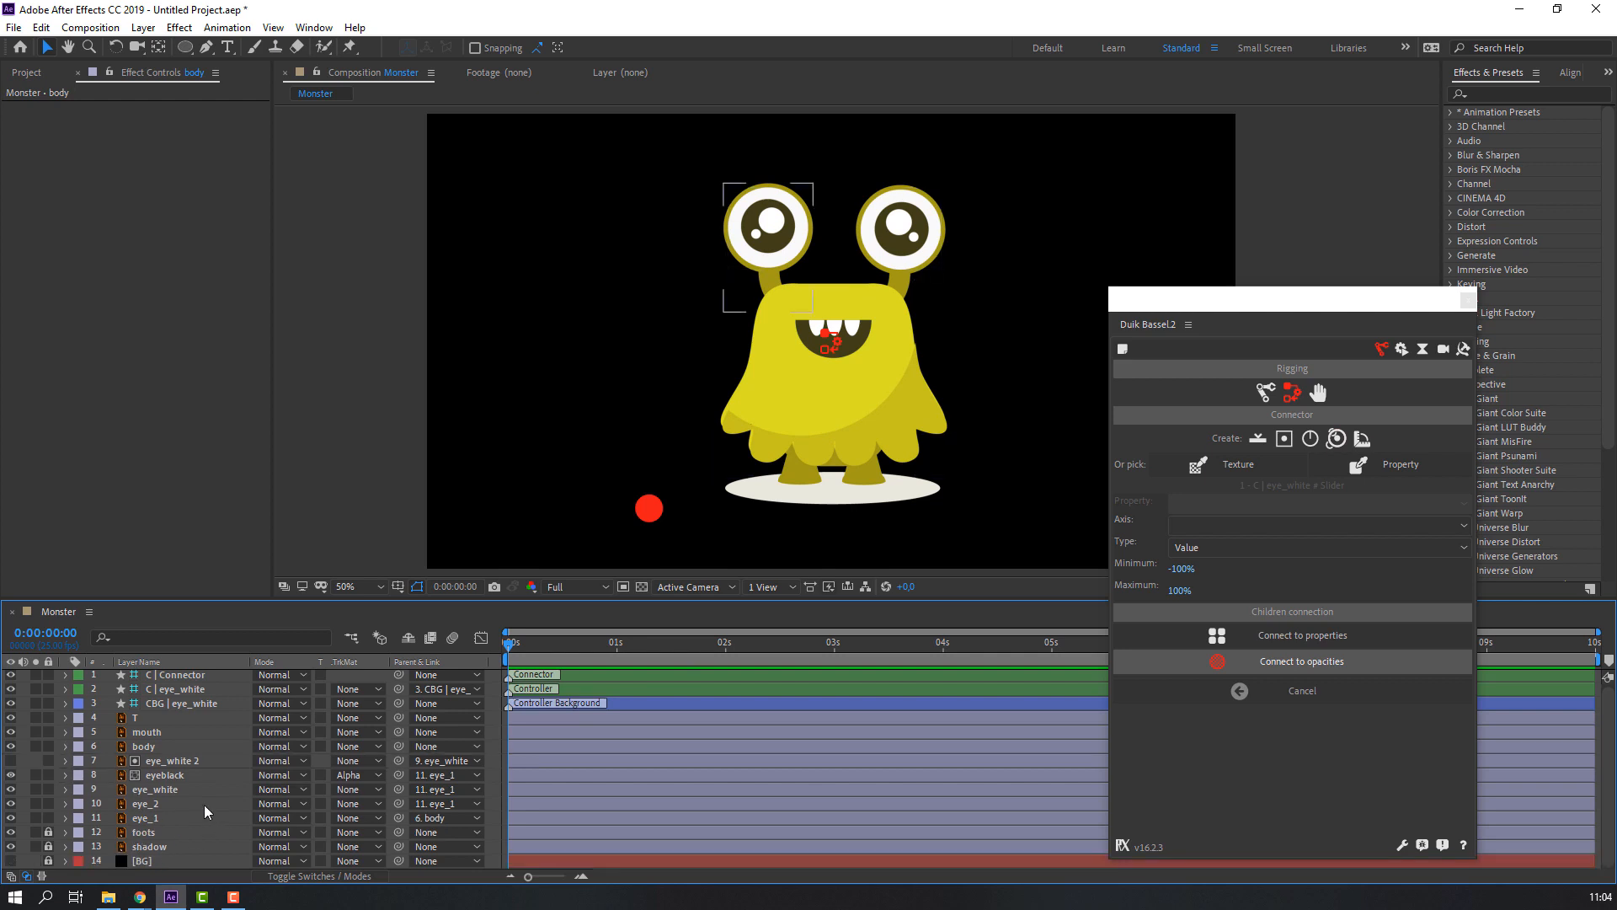
# - Mark the eye_white 2, eyeblack, eye_white and eye_2 layers as shy and hide shy layers in the timeline
pyautogui.click(170, 763)
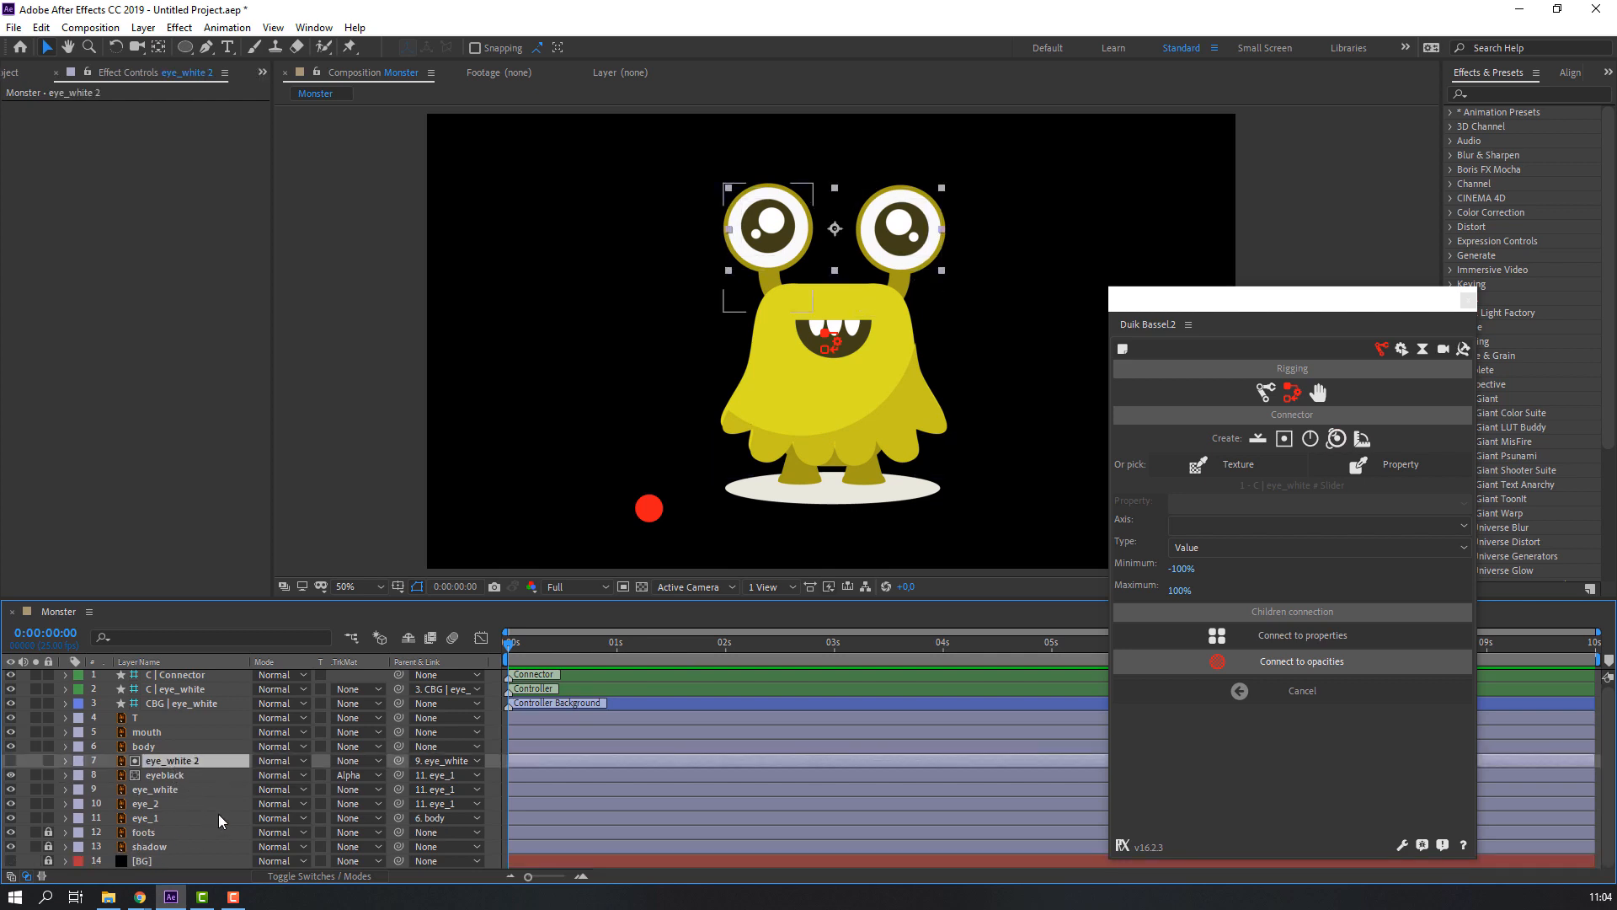
pyautogui.keyDown('ctrl'); pyautogui.click(179, 777); pyautogui.keyUp('ctrl')
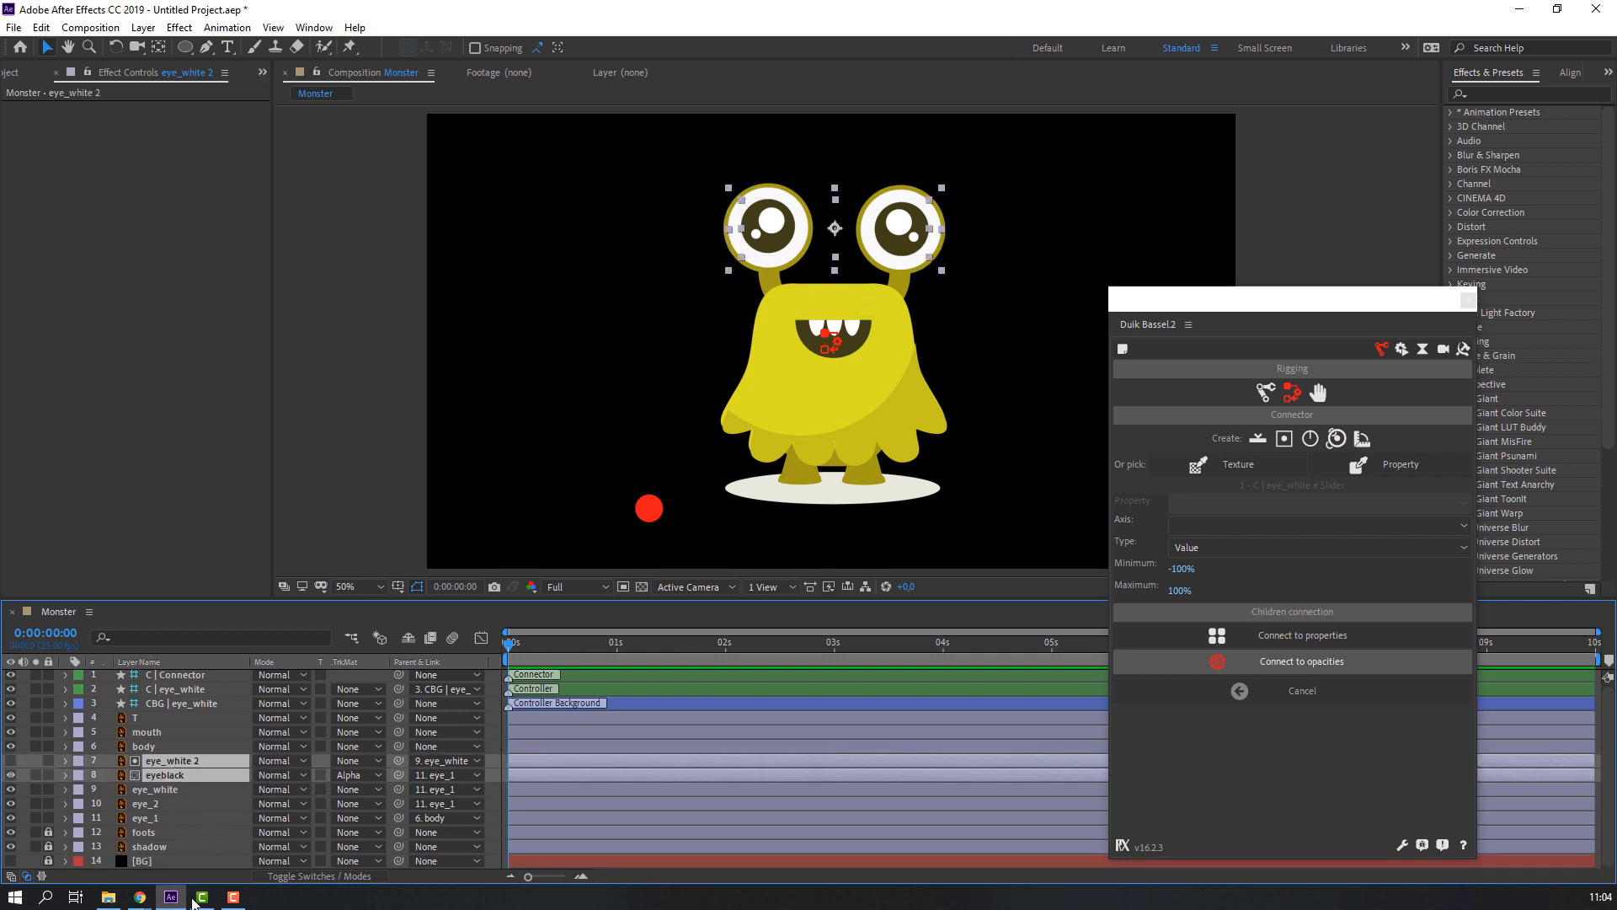
pyautogui.keyDown('ctrl'); pyautogui.click(146, 792); pyautogui.keyUp('ctrl')
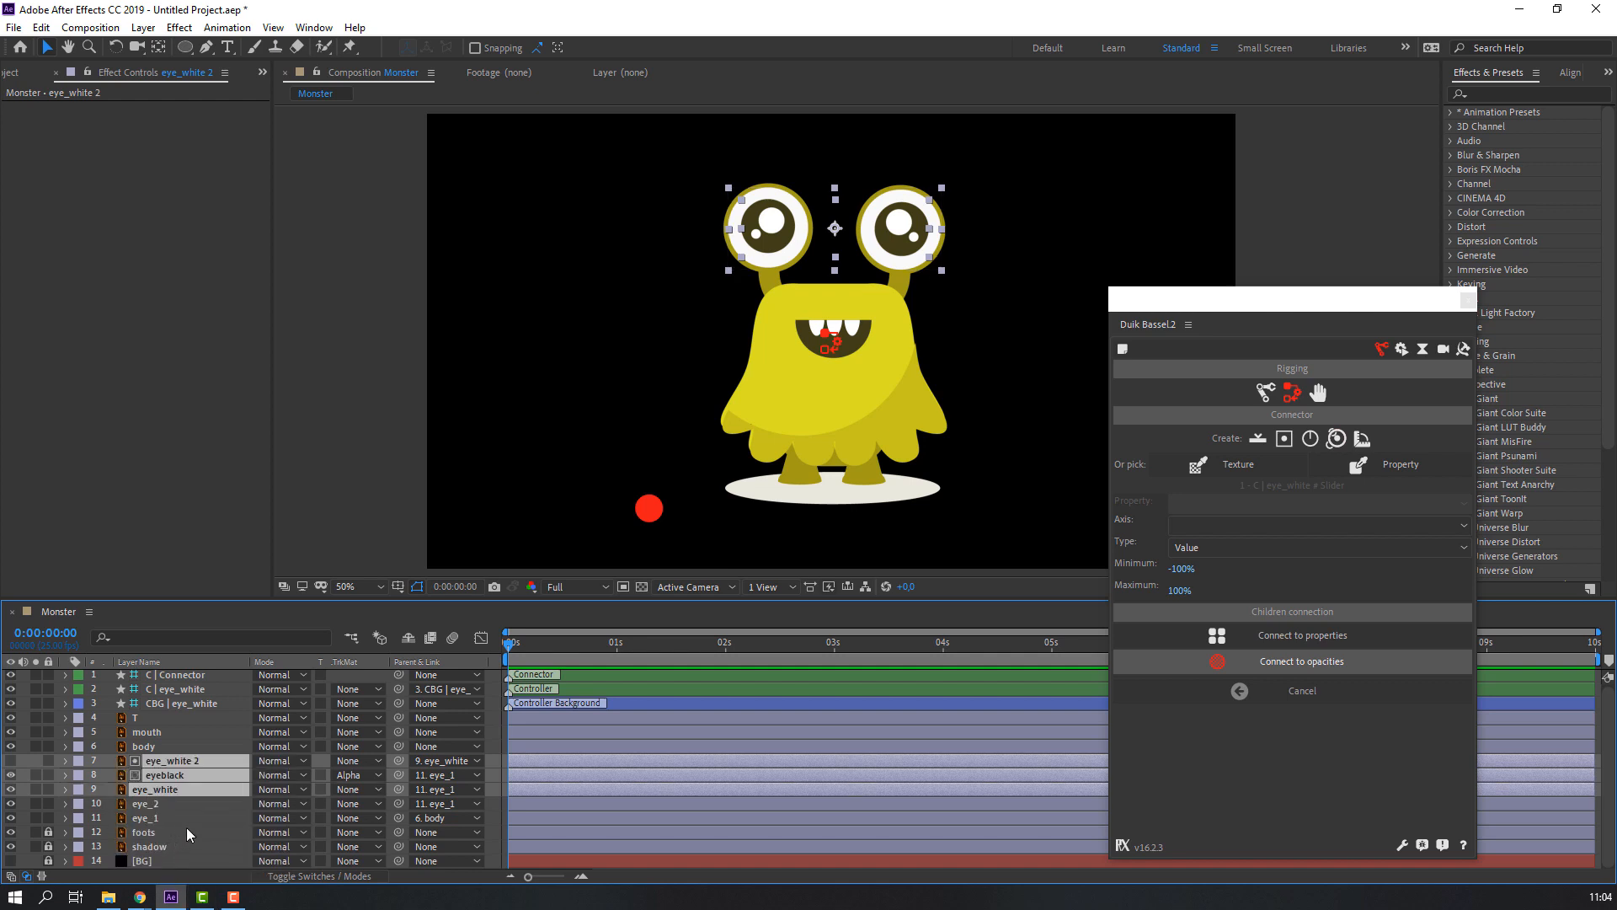
pyautogui.keyDown('ctrl'); pyautogui.click(151, 806); pyautogui.keyUp('ctrl')
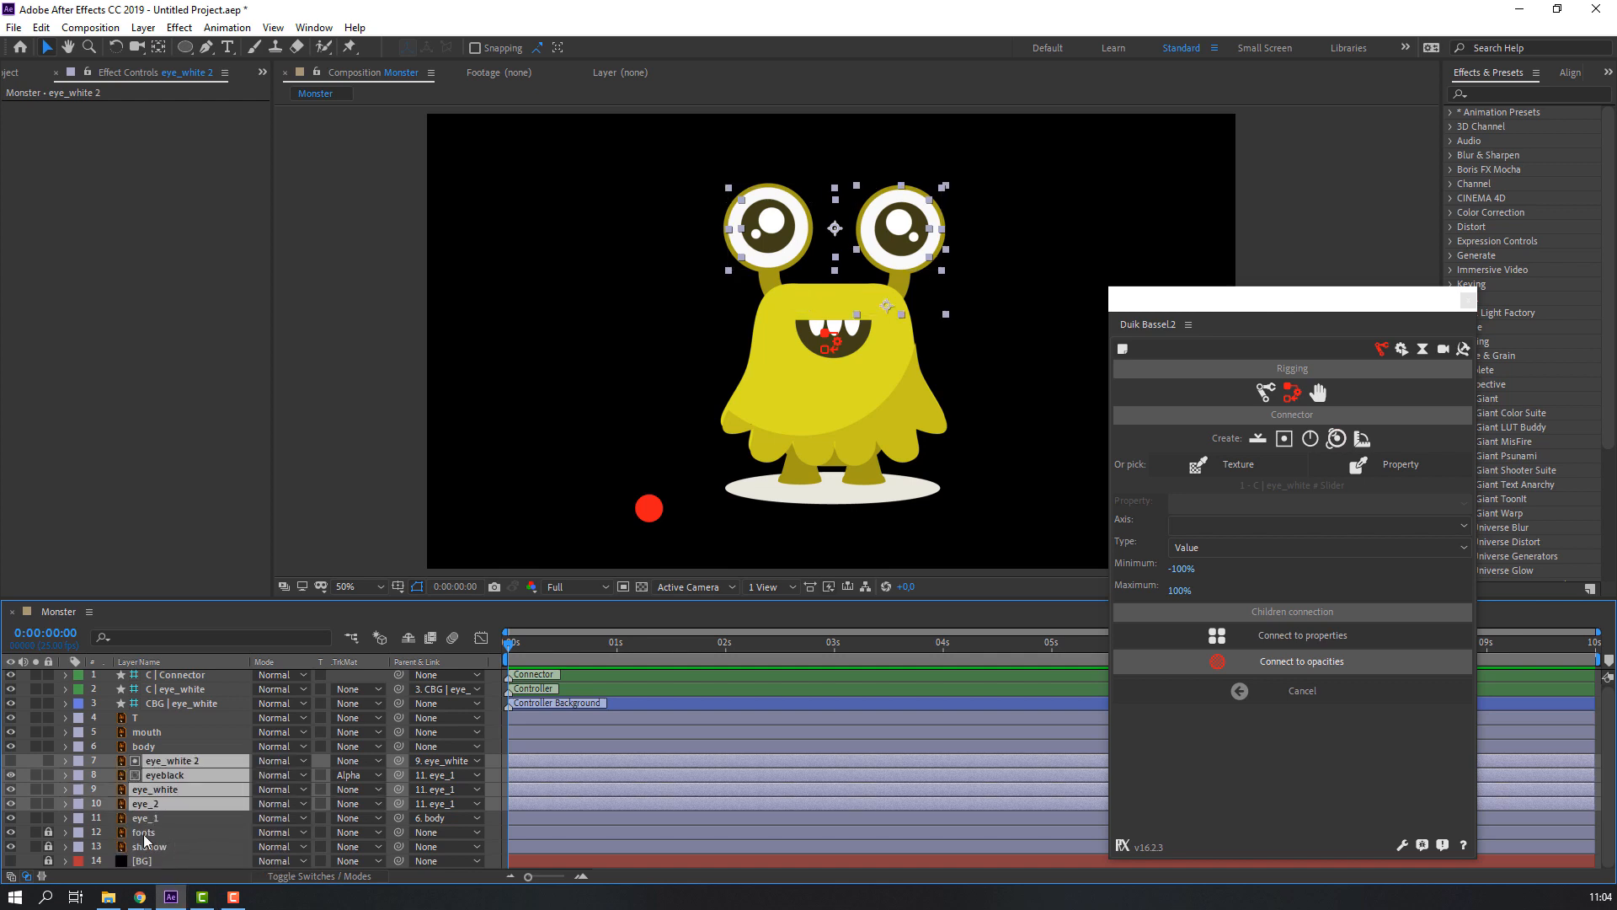
pyautogui.click(283, 877)
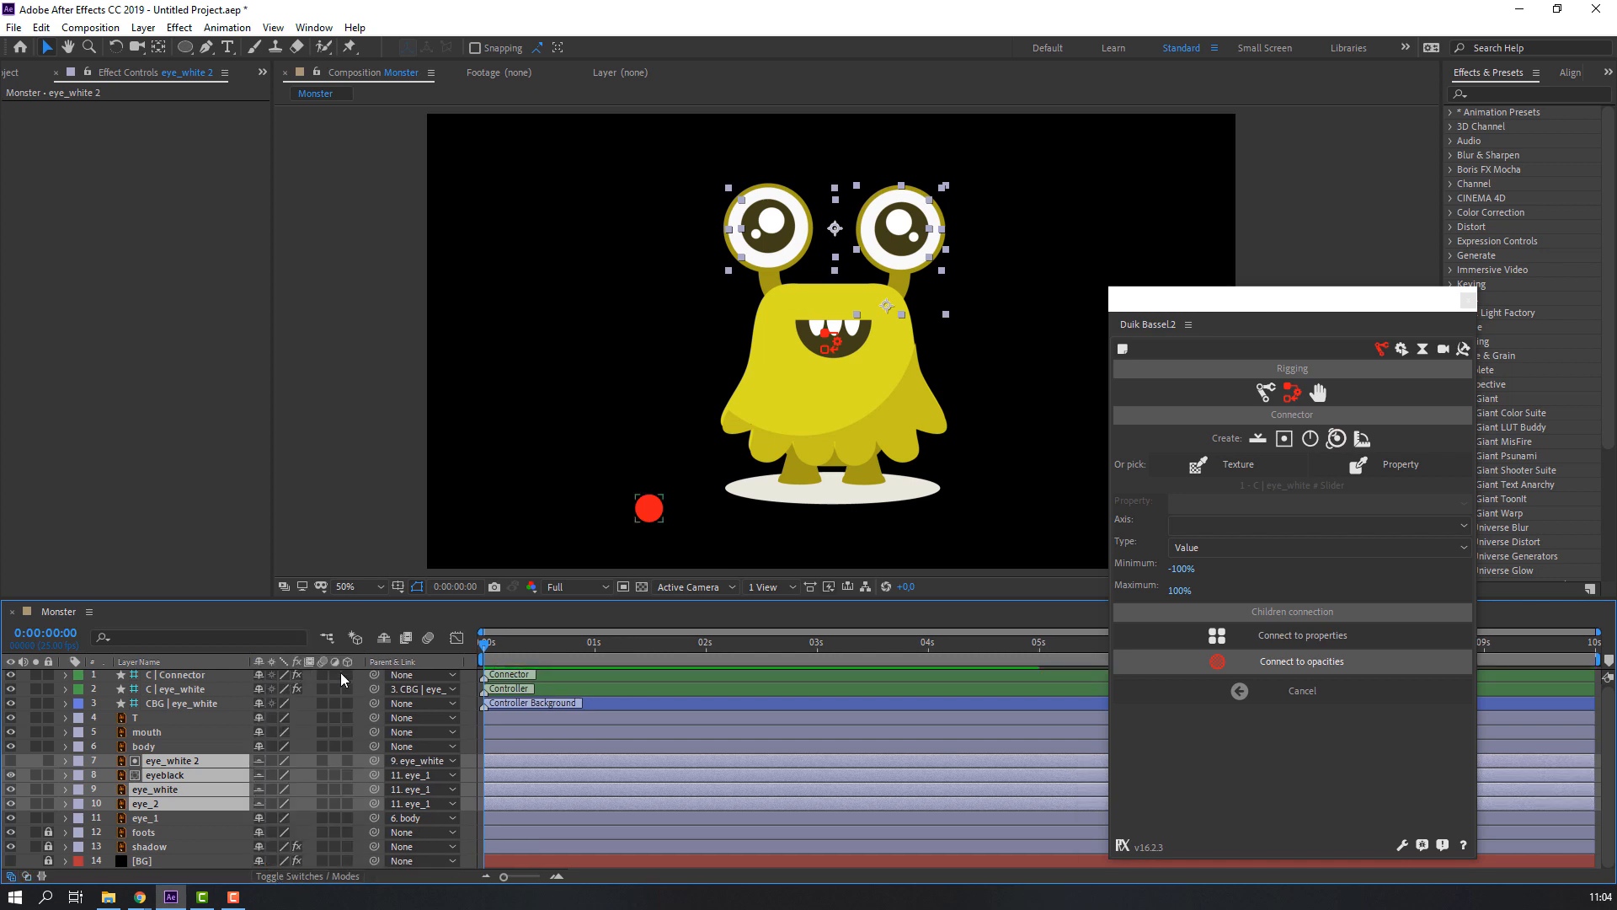
pyautogui.click(382, 641)
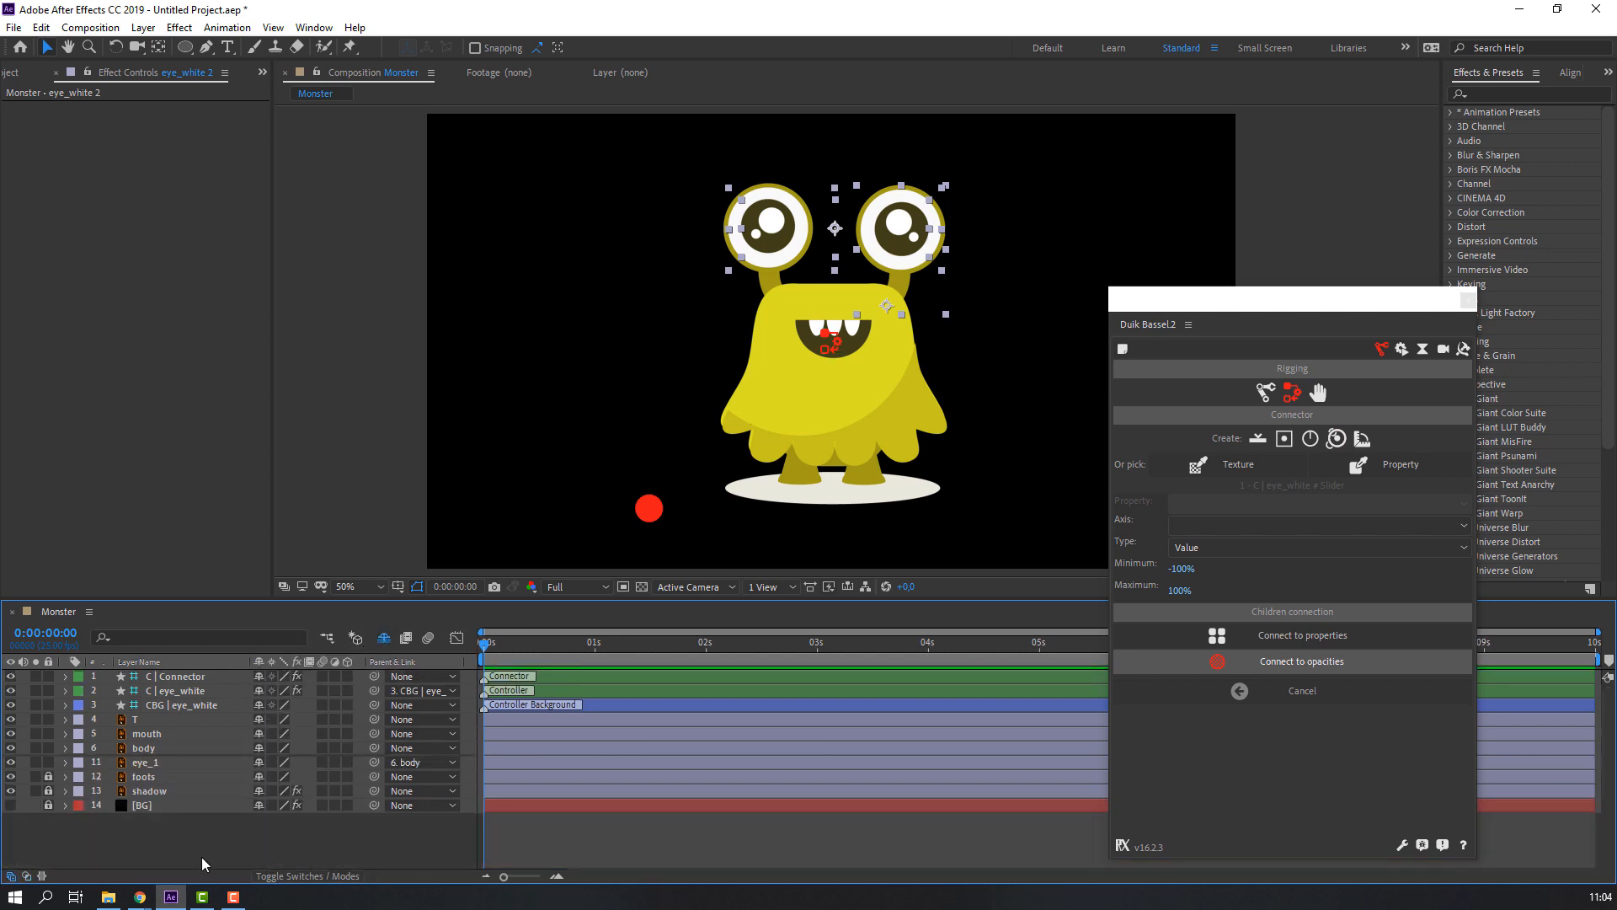
# - Create a null object and rename it EYE_ROTATE
pyautogui.rightClick(167, 833)
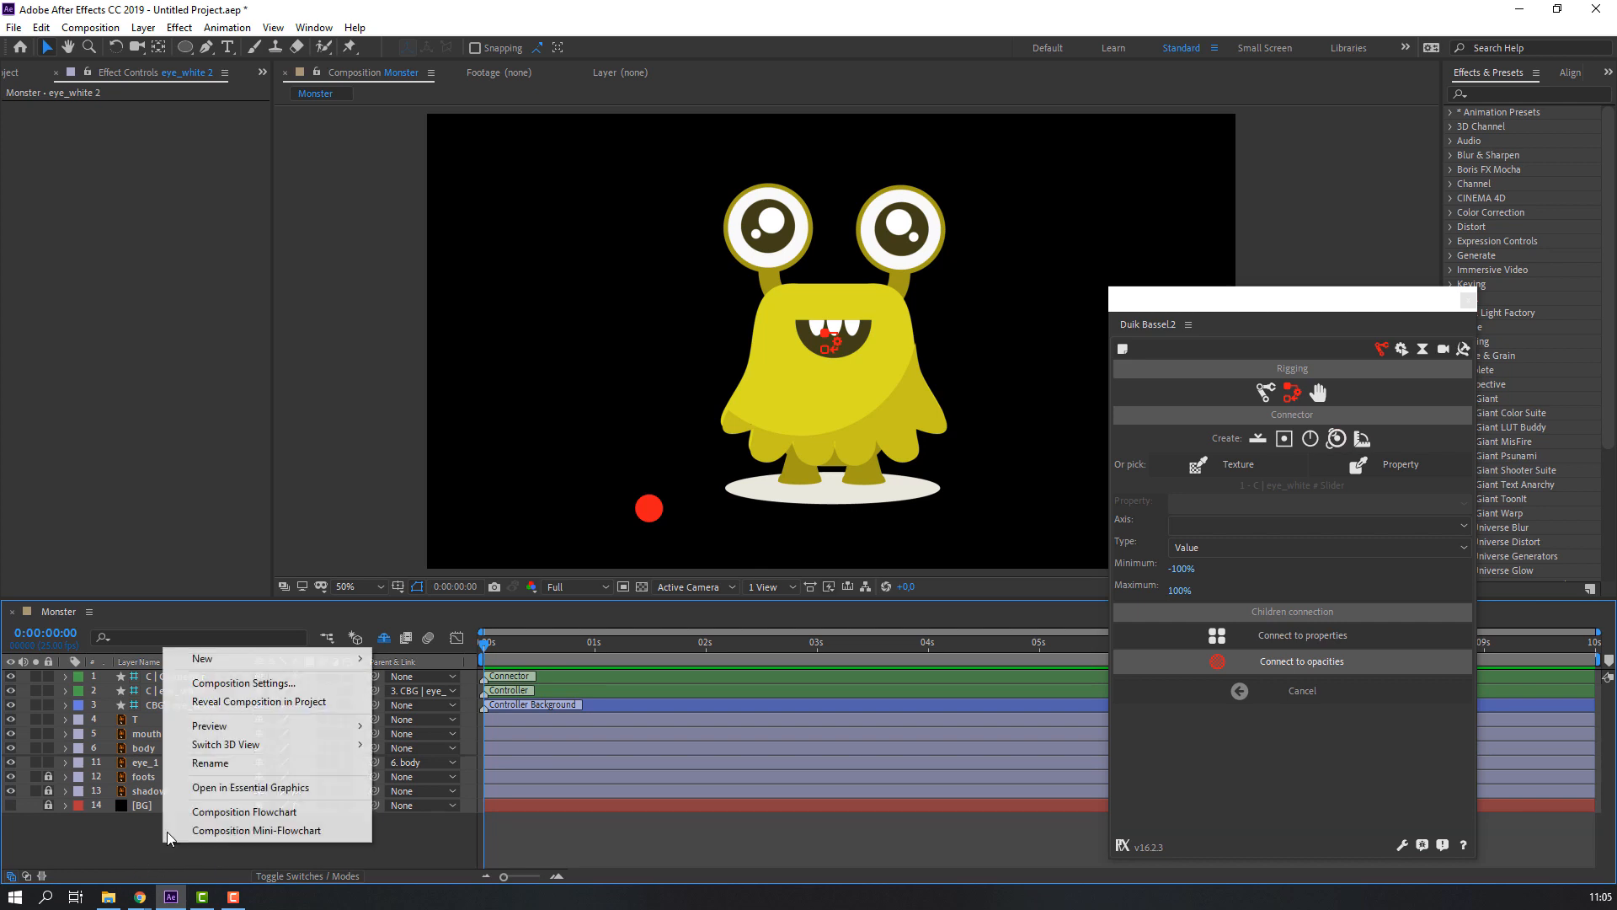
pyautogui.moveTo(239, 669)
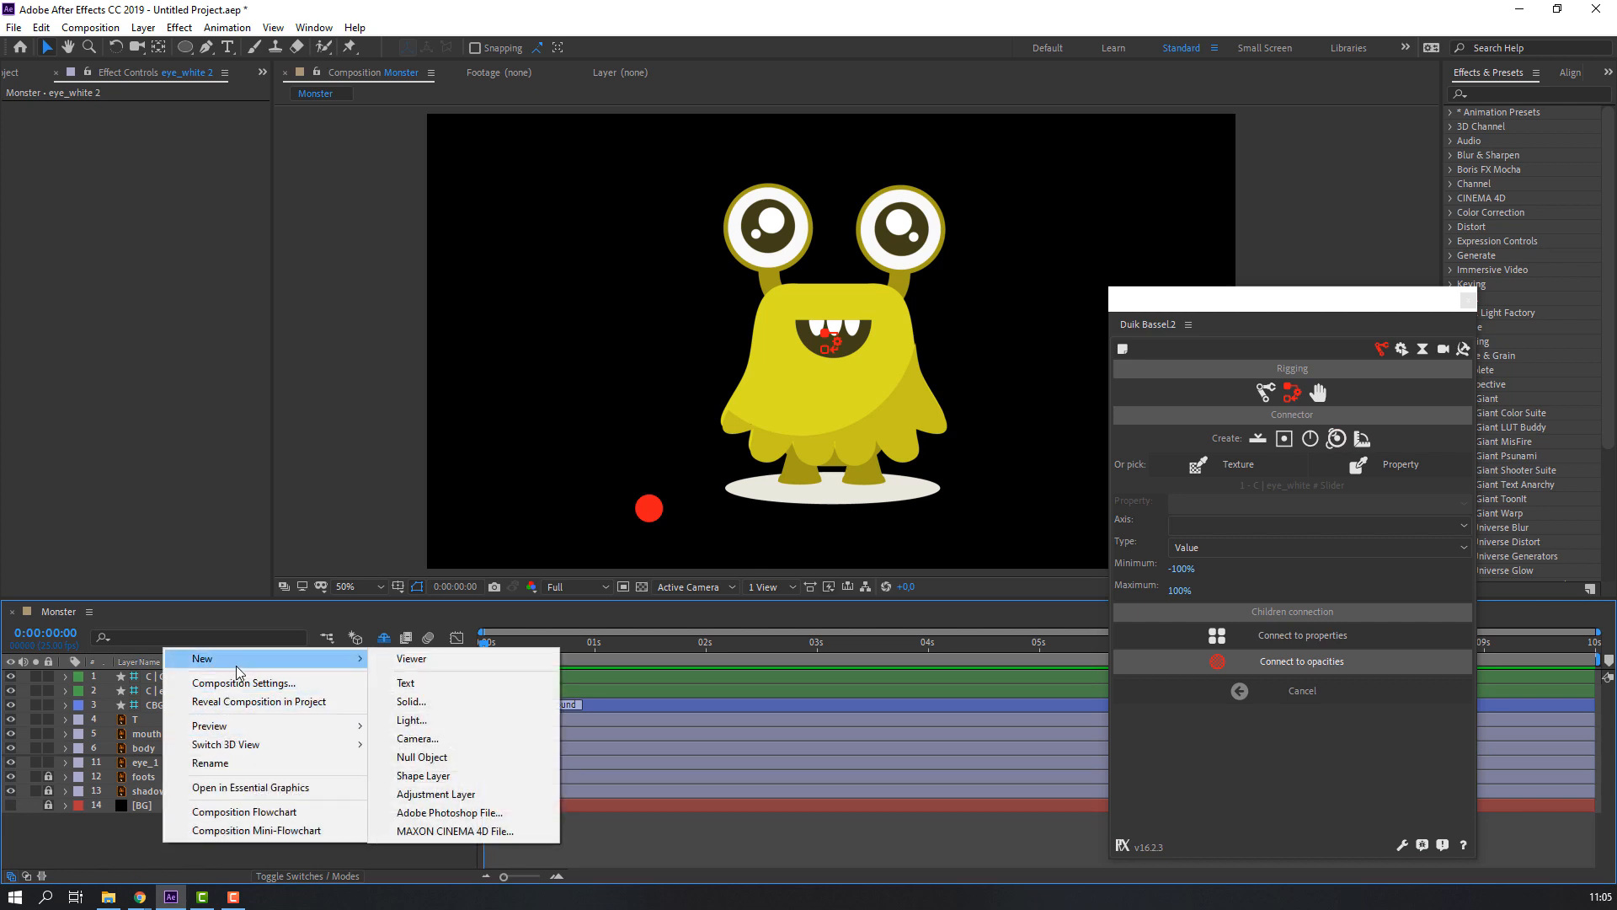
pyautogui.click(424, 756)
pyautogui.press('Return')
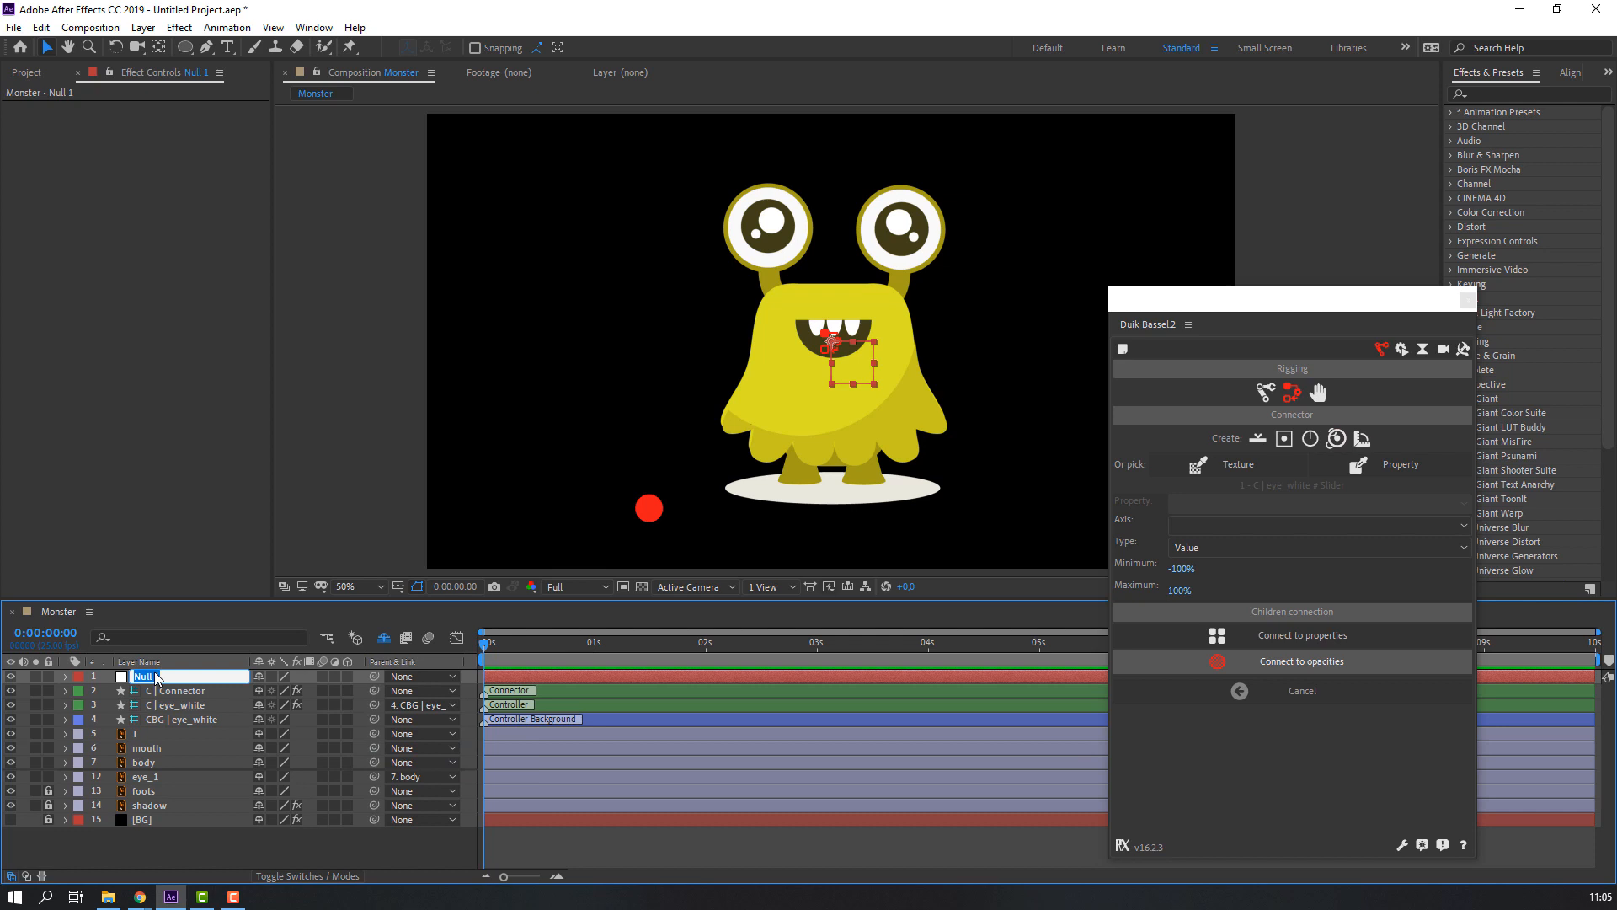
pyautogui.write('EYE_ROTATE')
pyautogui.press('Return')
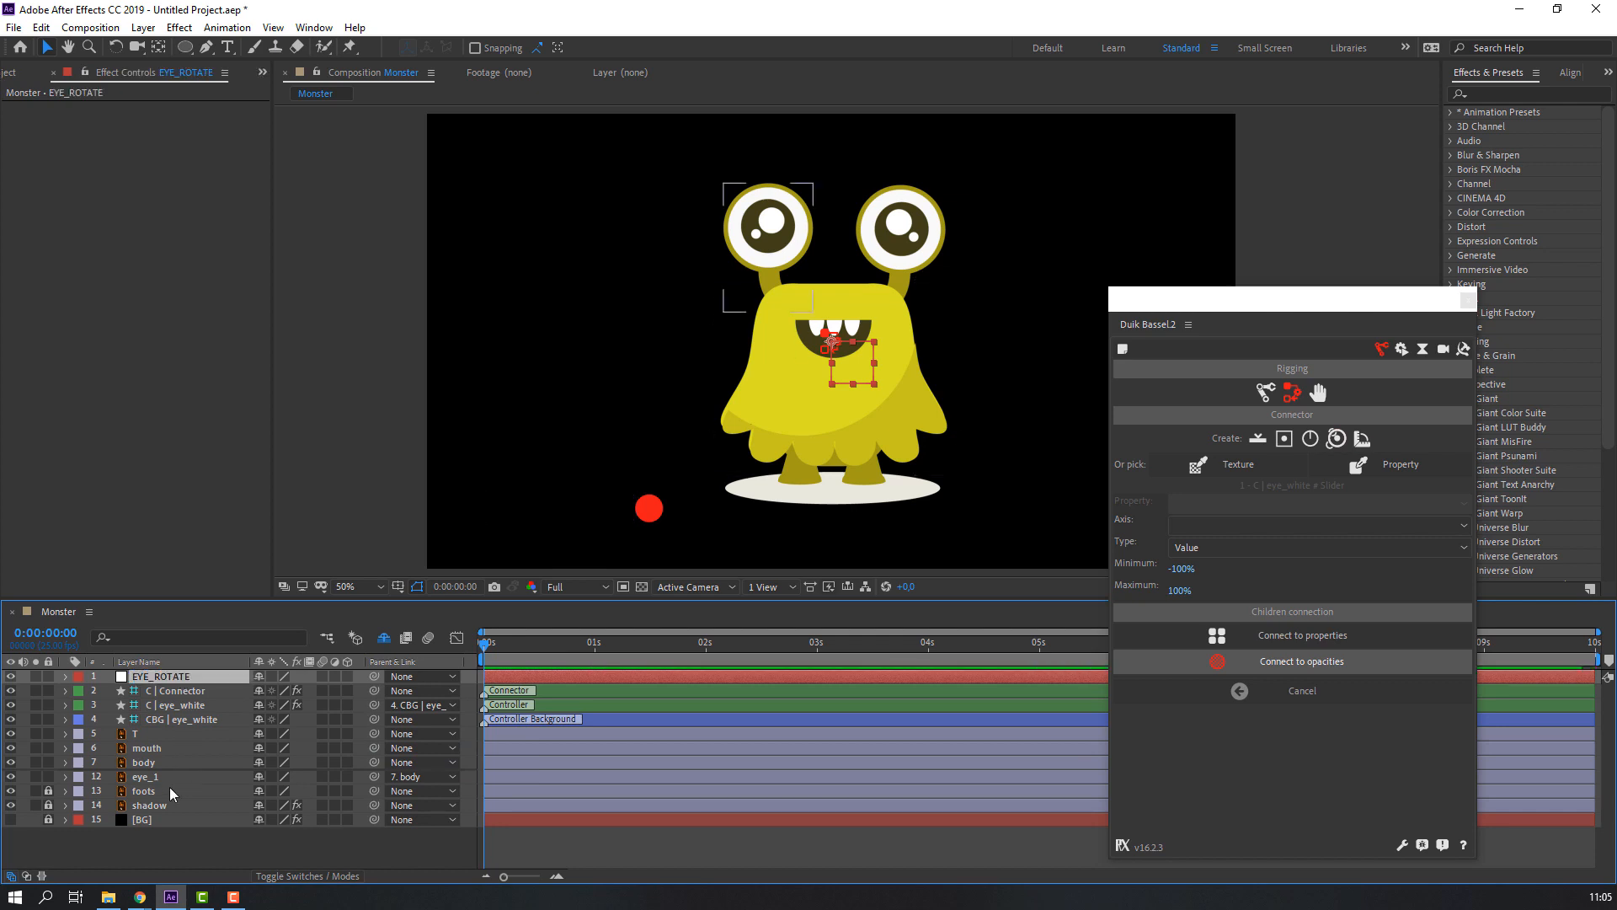
# - Centre the EYE_ROTATE null's anchor point and place the null at the body's upper edge, midway between the eyestalks
pyautogui.click(158, 48)
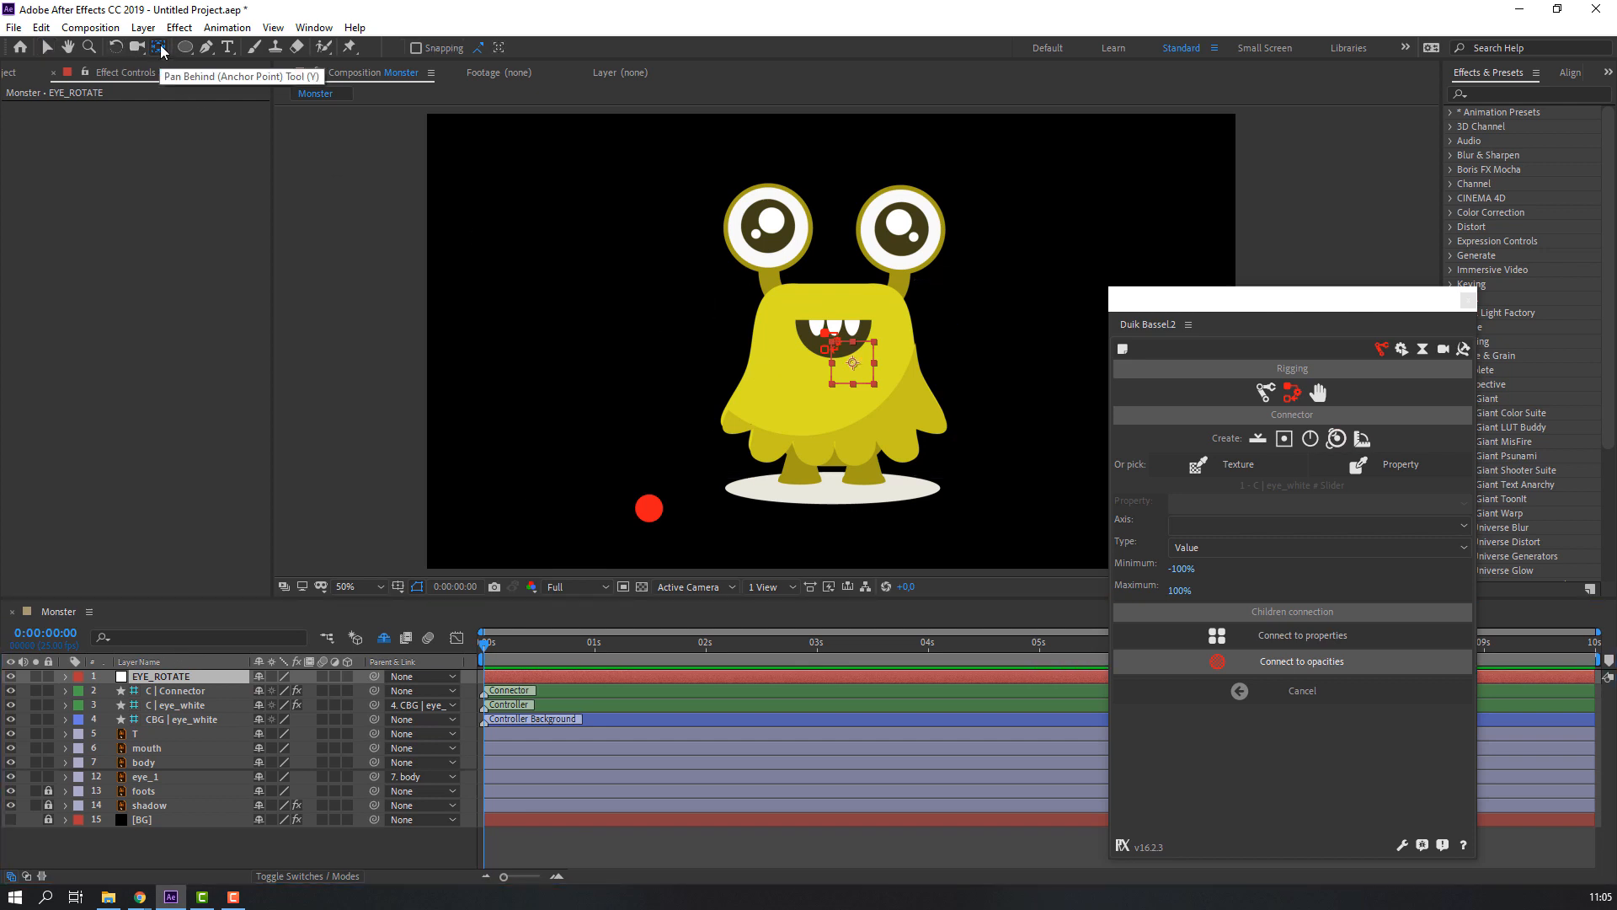
pyautogui.scroll(2, 865, 374)
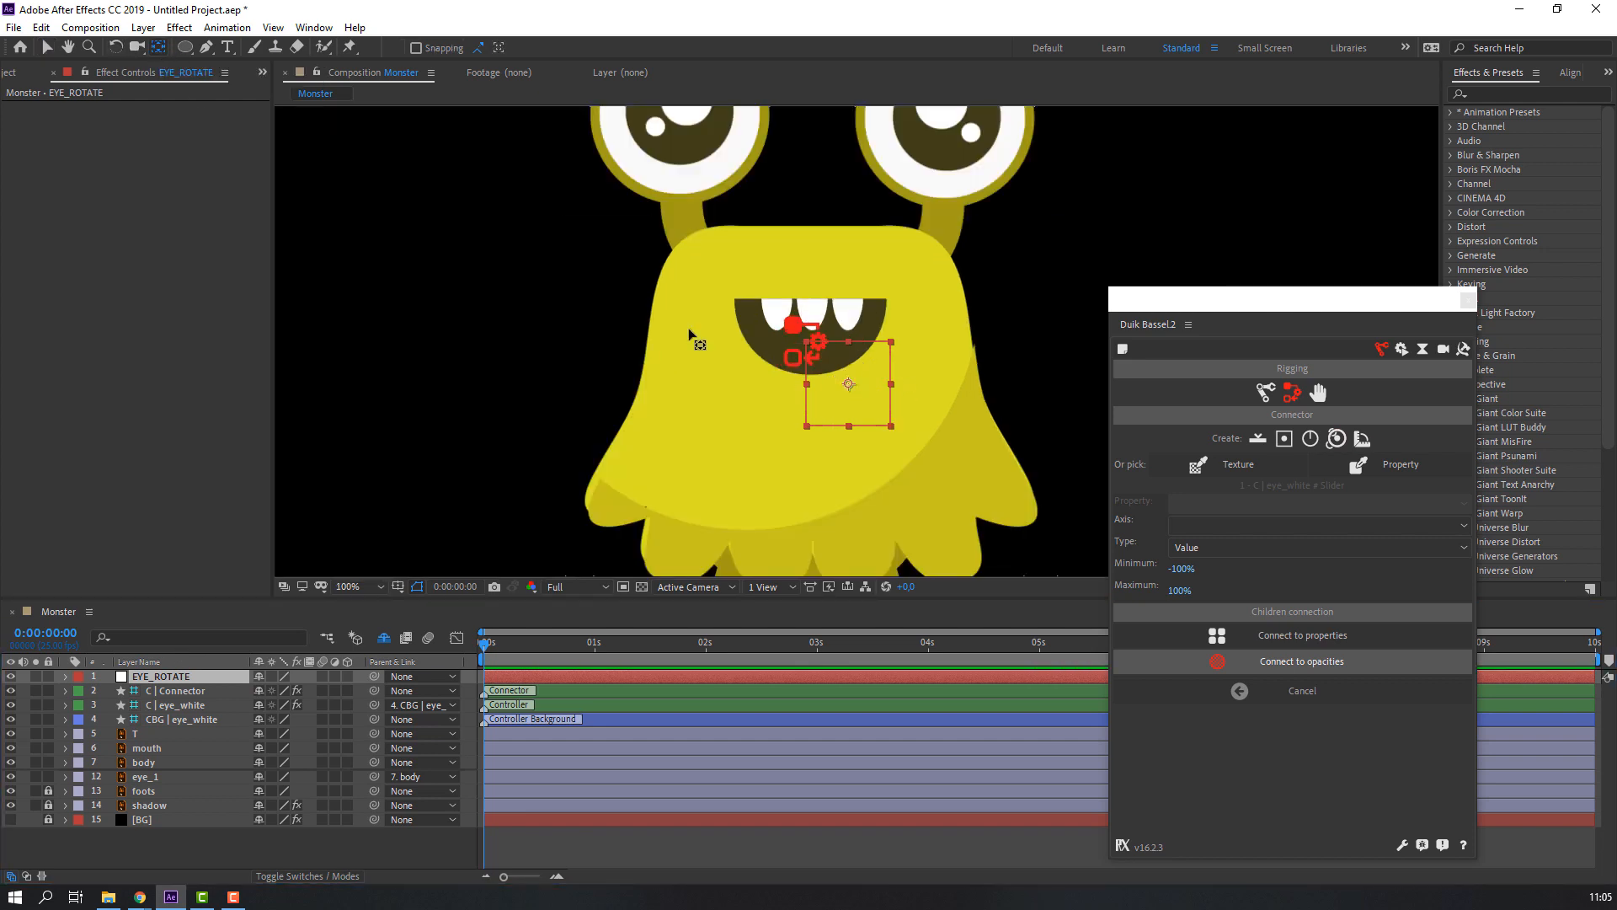
pyautogui.press('v')
pyautogui.moveTo(853, 376); pyautogui.dragTo(812, 227)
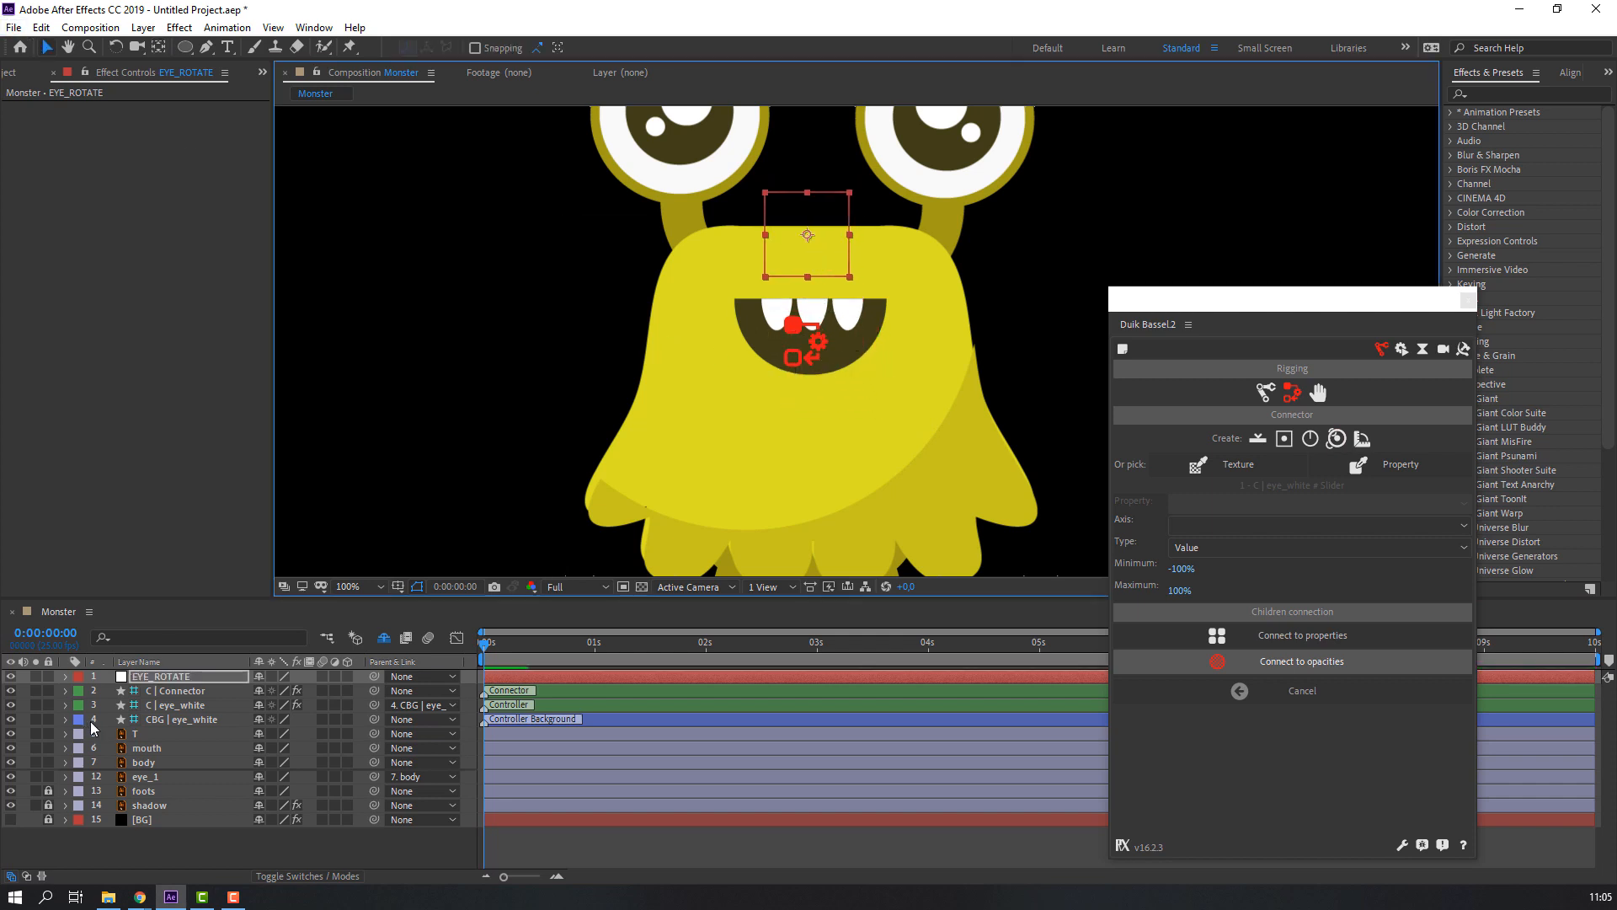
# - Parent the eye_1 layer to the EYE_ROTATE null, and test the link by rotating the null slightly
pyautogui.click(140, 777)
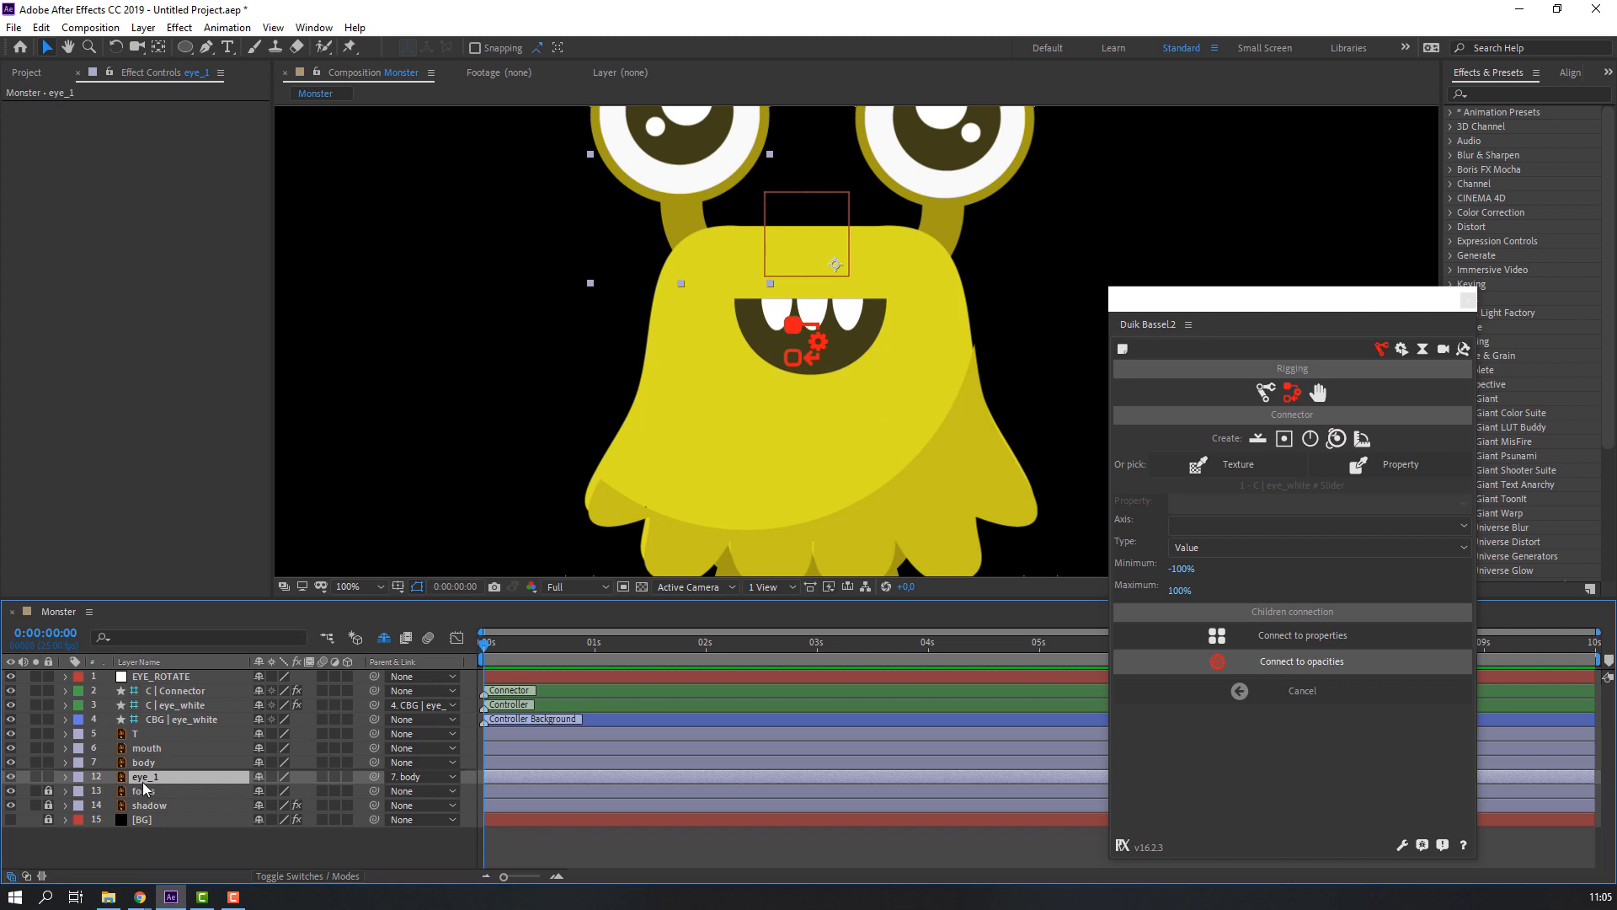
pyautogui.moveTo(374, 777); pyautogui.dragTo(175, 684)
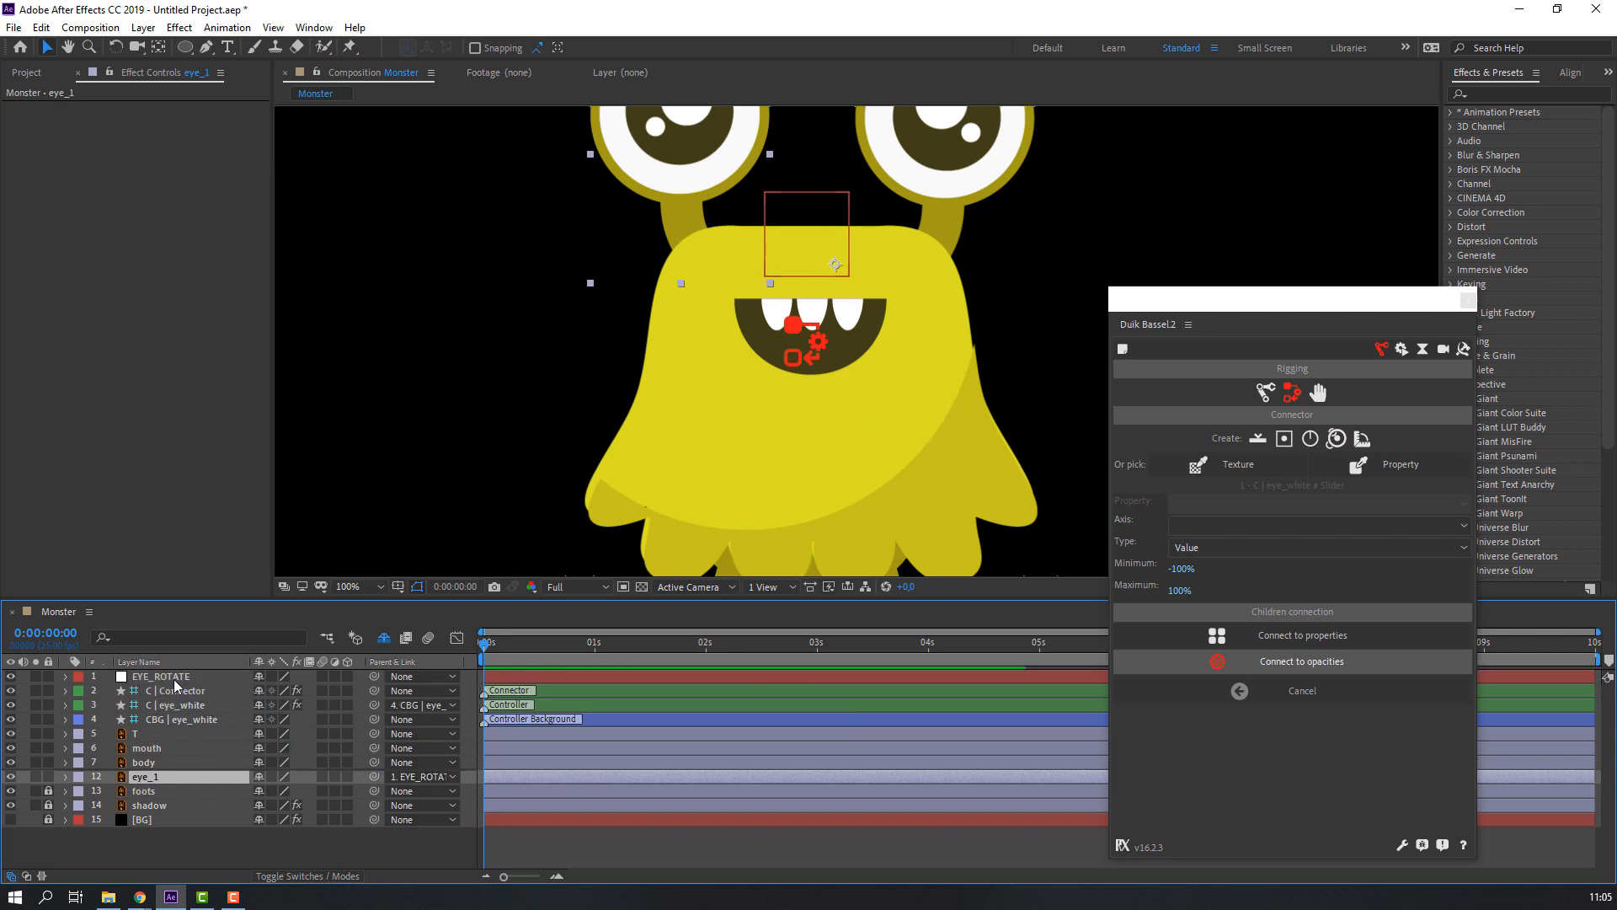
pyautogui.click(160, 677)
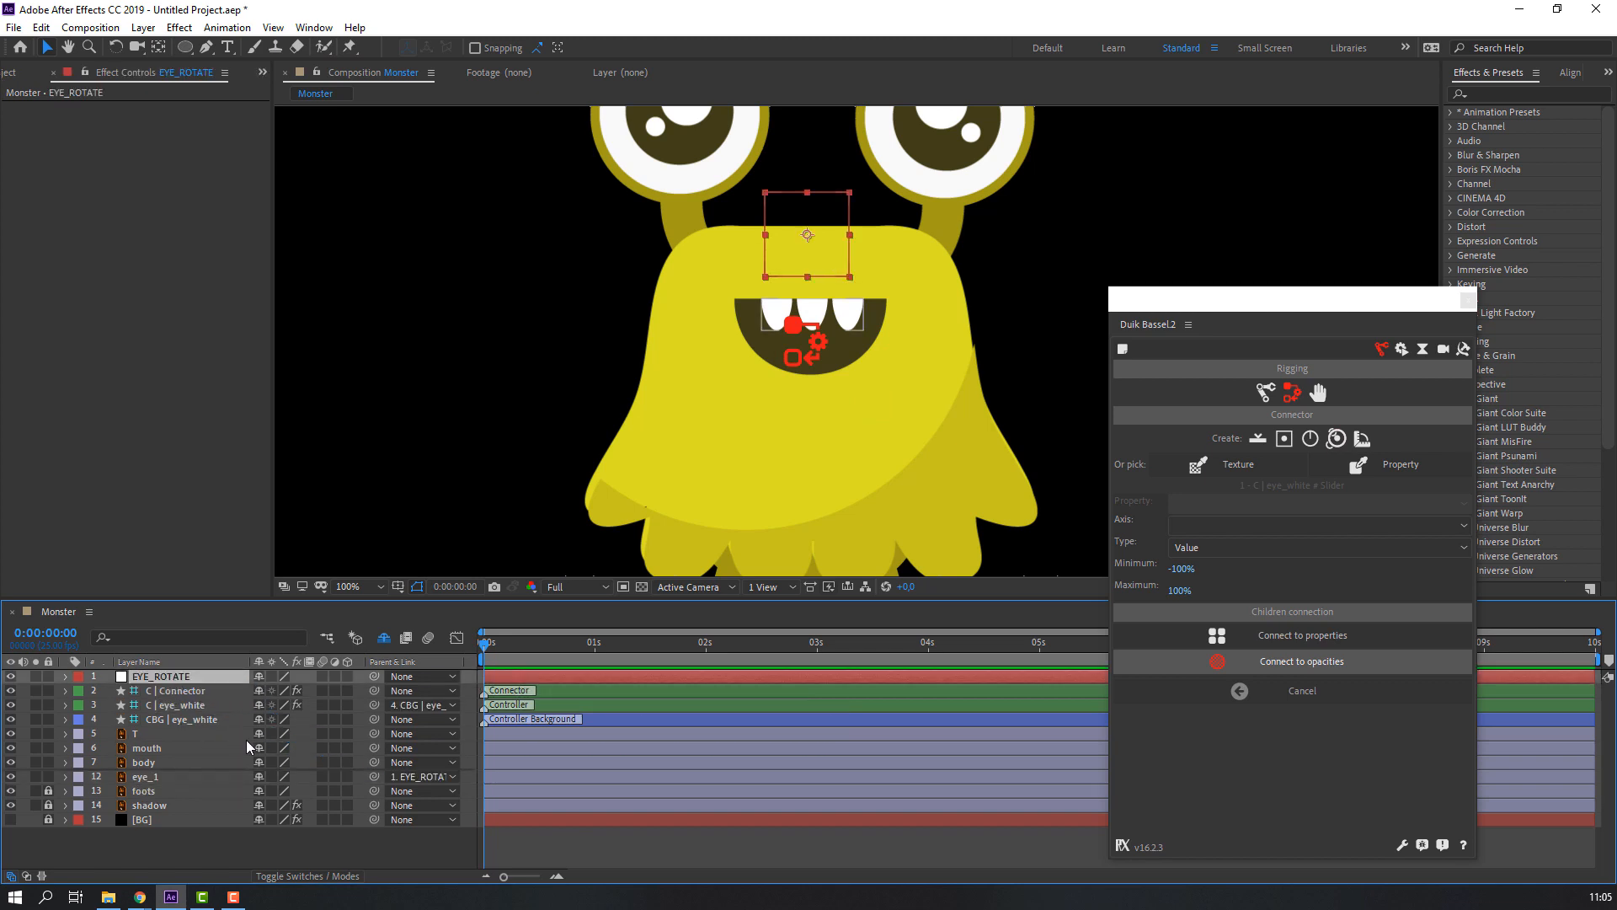
pyautogui.press('r')
pyautogui.moveTo(271, 691); pyautogui.dragTo(275, 691)
# - Mark the eye_1 layer as shy so it is hidden from the timeline
pyautogui.click(148, 780)
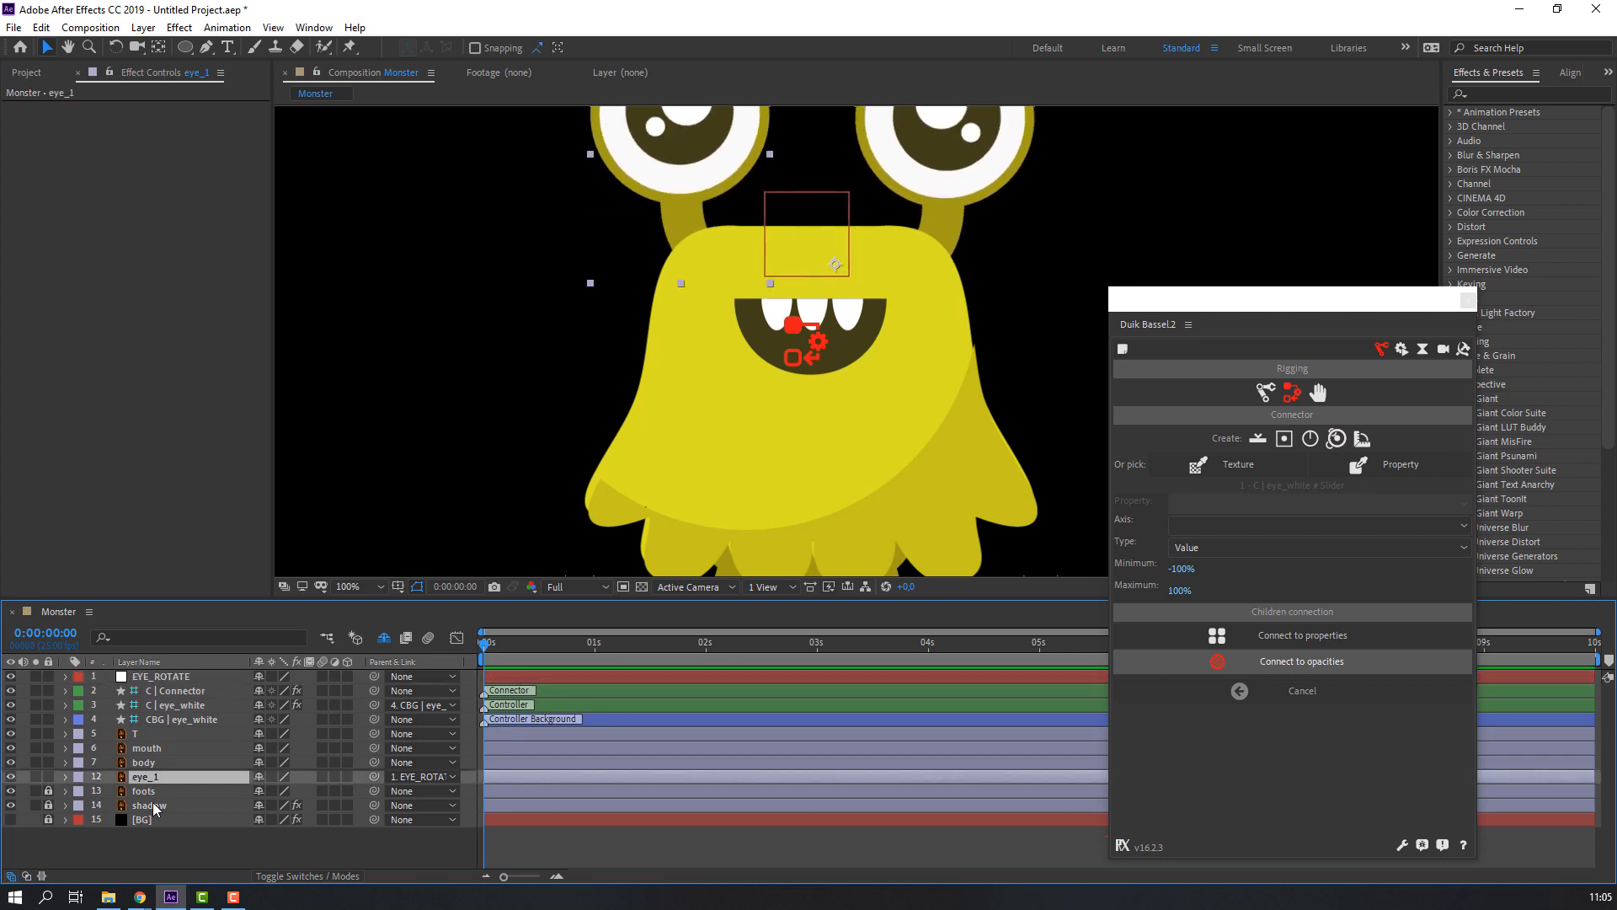
pyautogui.click(259, 777)
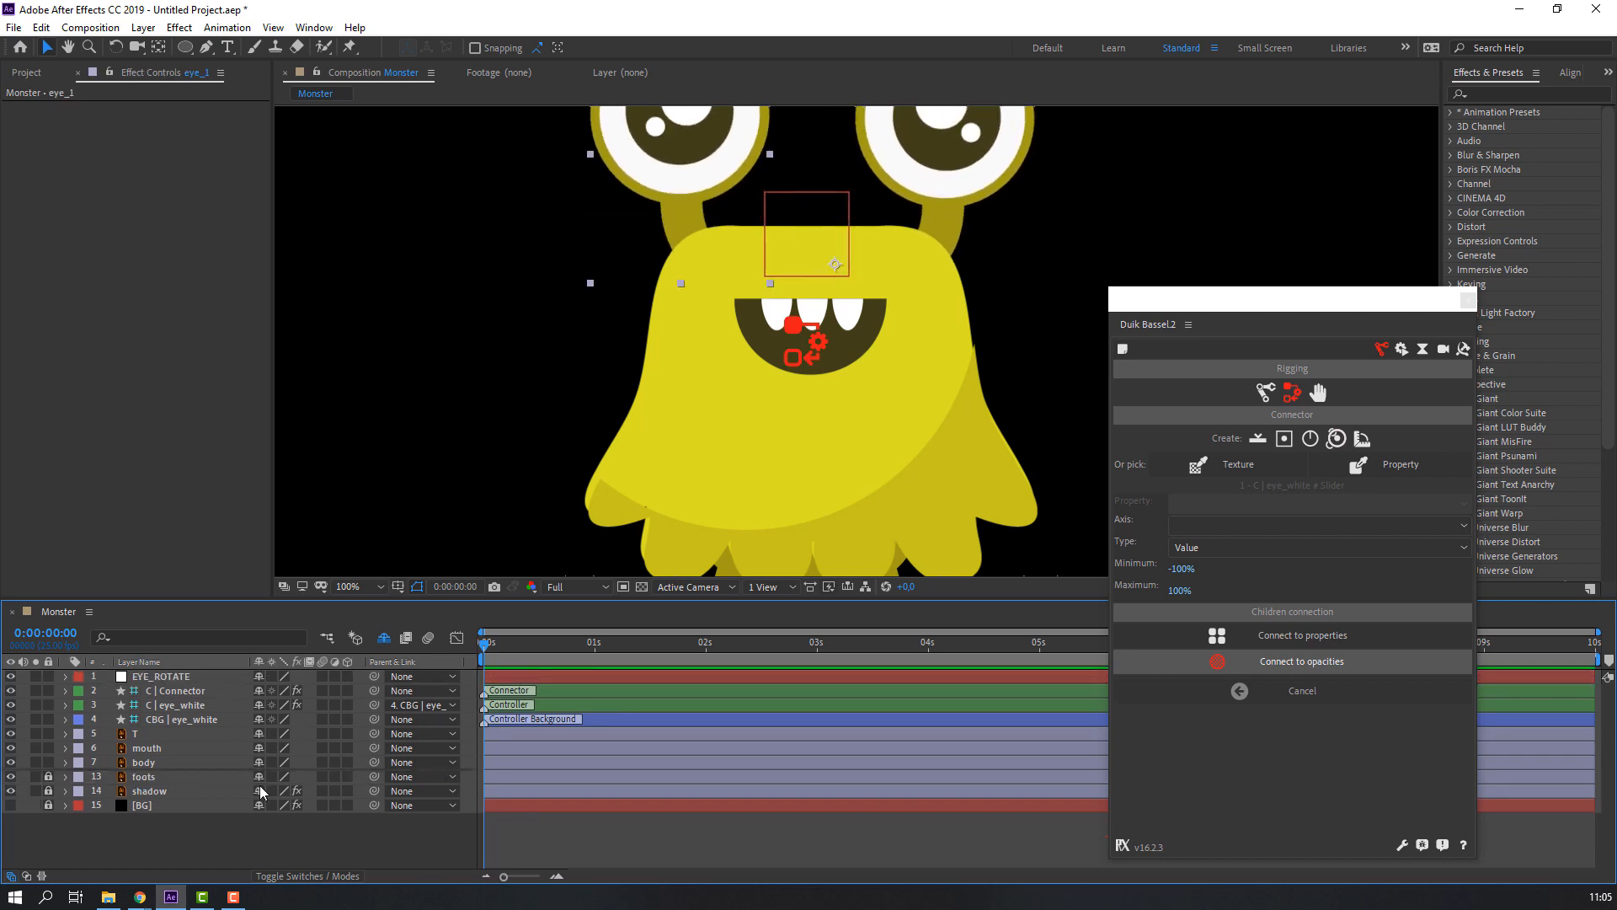
# - Create a null object, move it to the top of the layer stack and rename it BODY CONTROL
pyautogui.rightClick(171, 865)
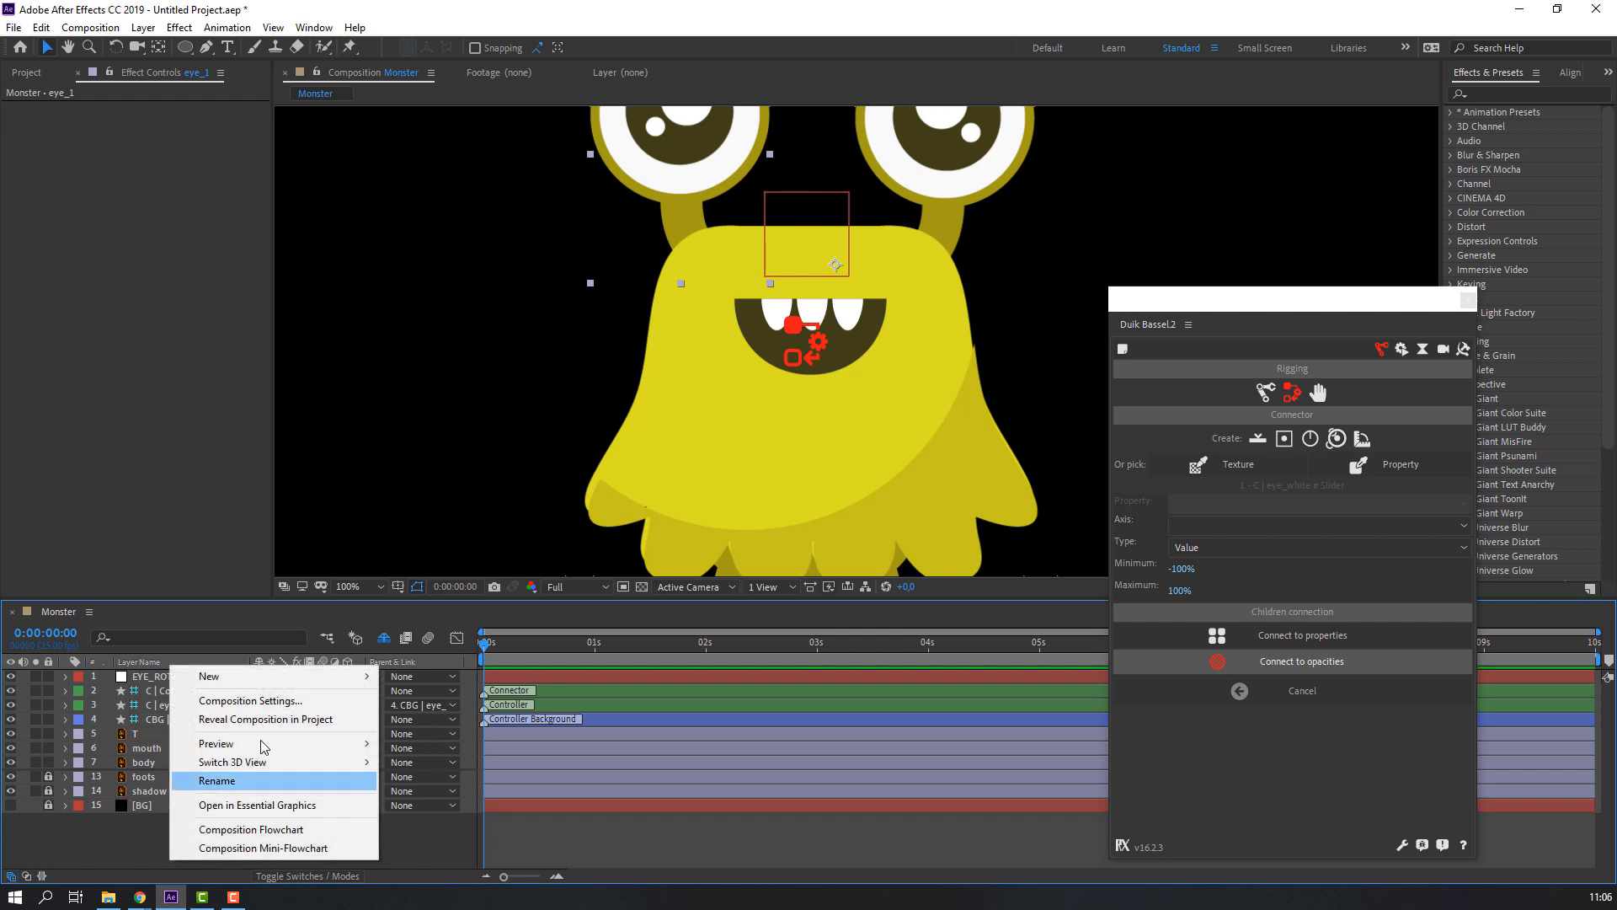
pyautogui.moveTo(257, 677)
pyautogui.click(483, 779)
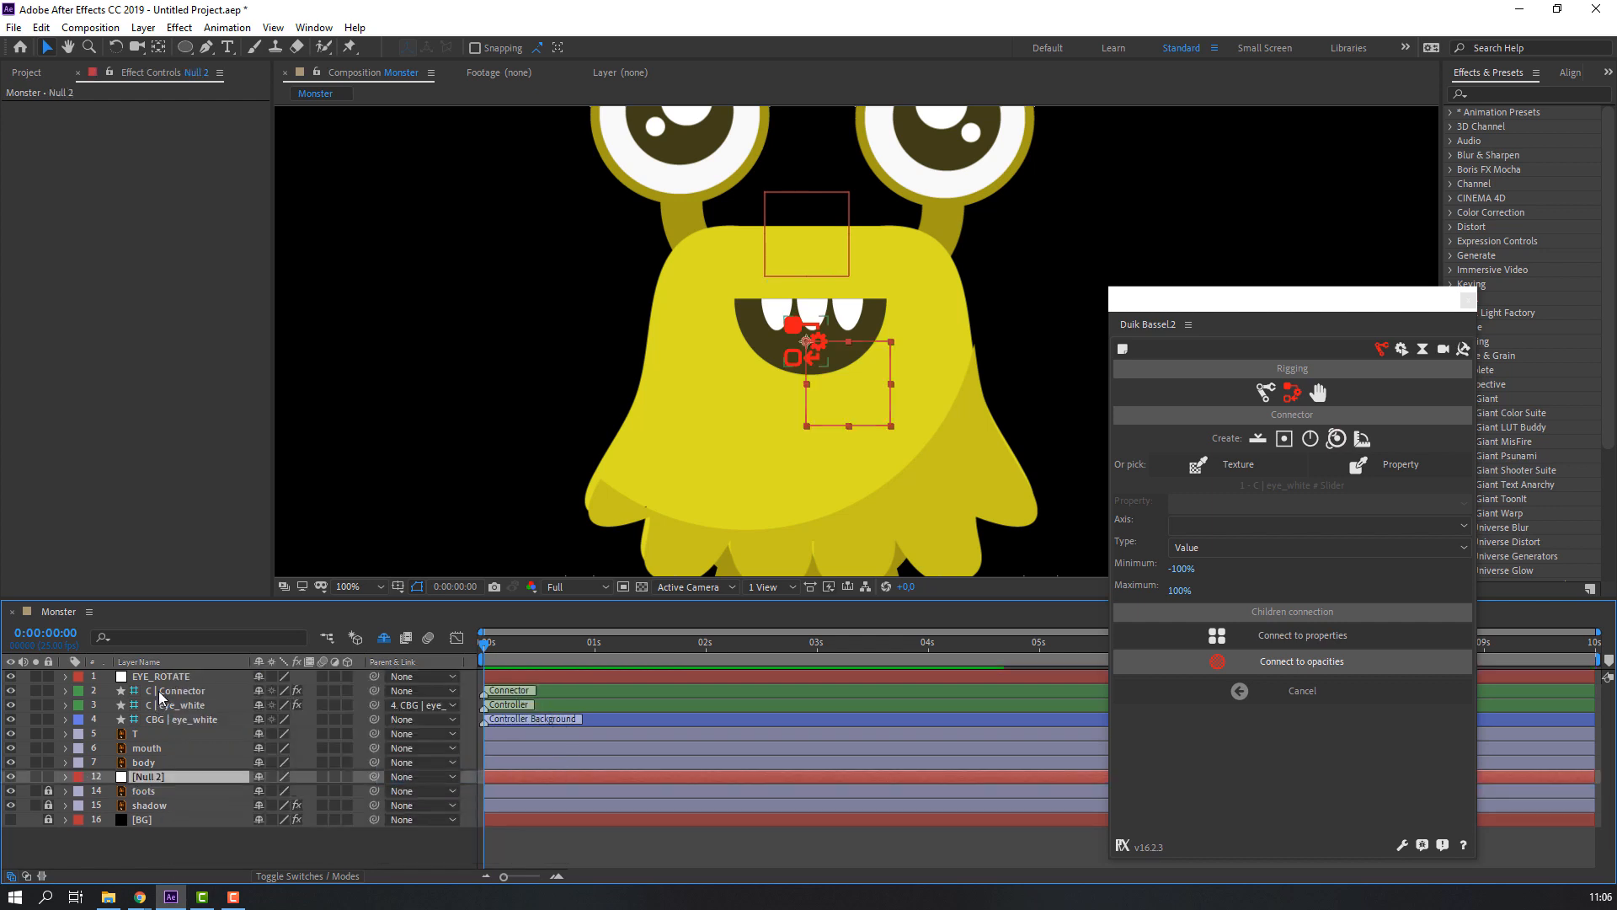
pyautogui.moveTo(143, 783); pyautogui.dragTo(162, 681)
pyautogui.press('Return')
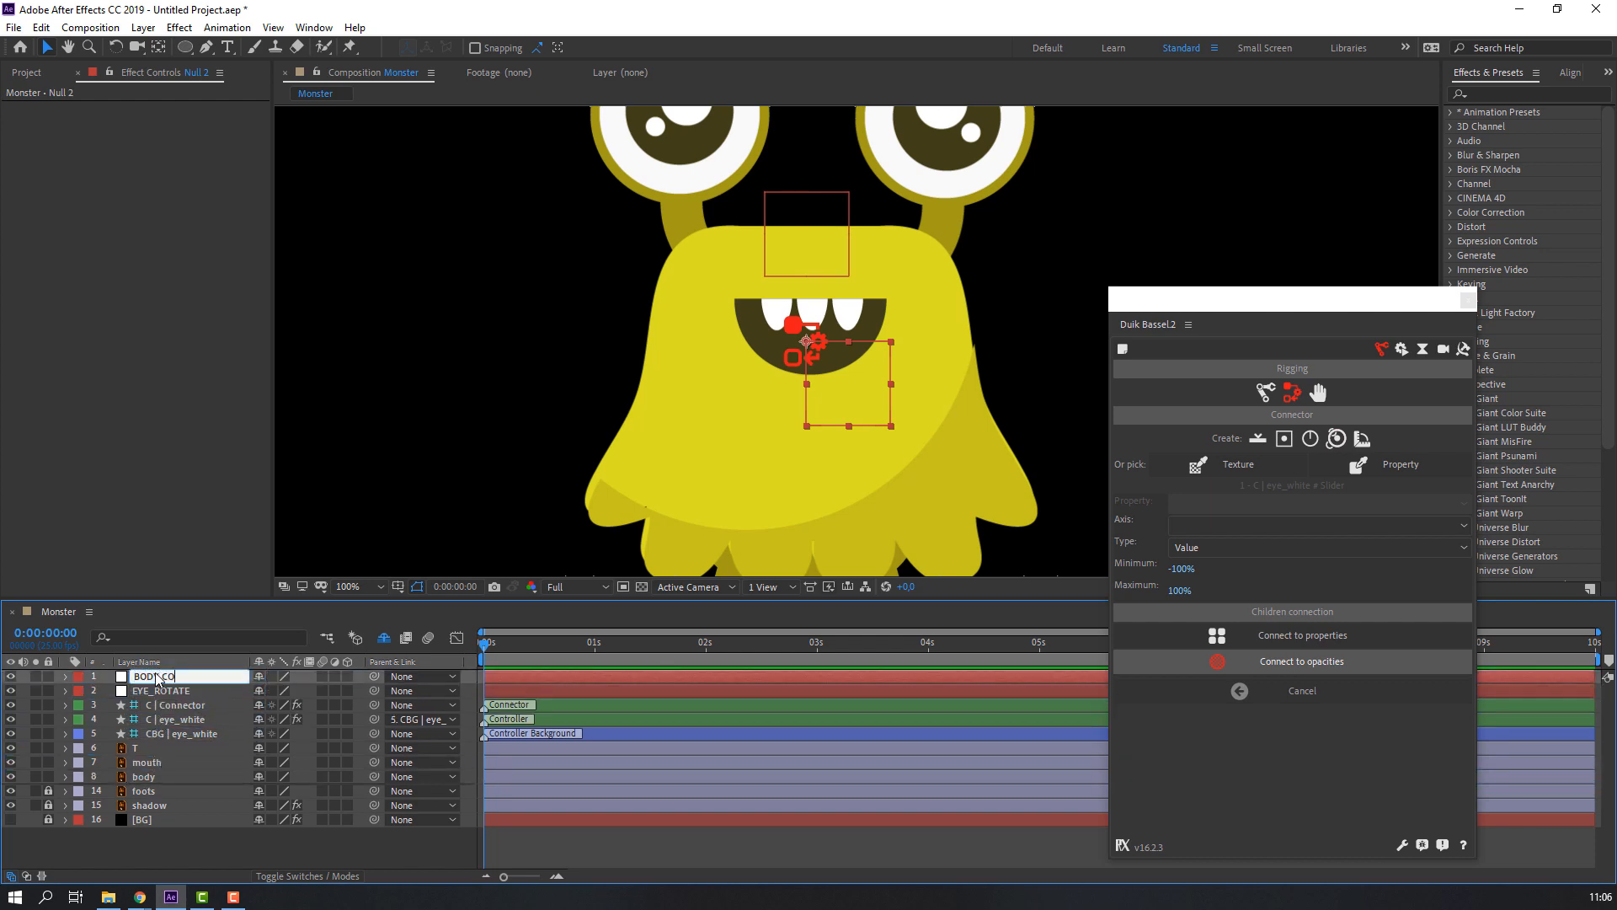
pyautogui.press('Return')
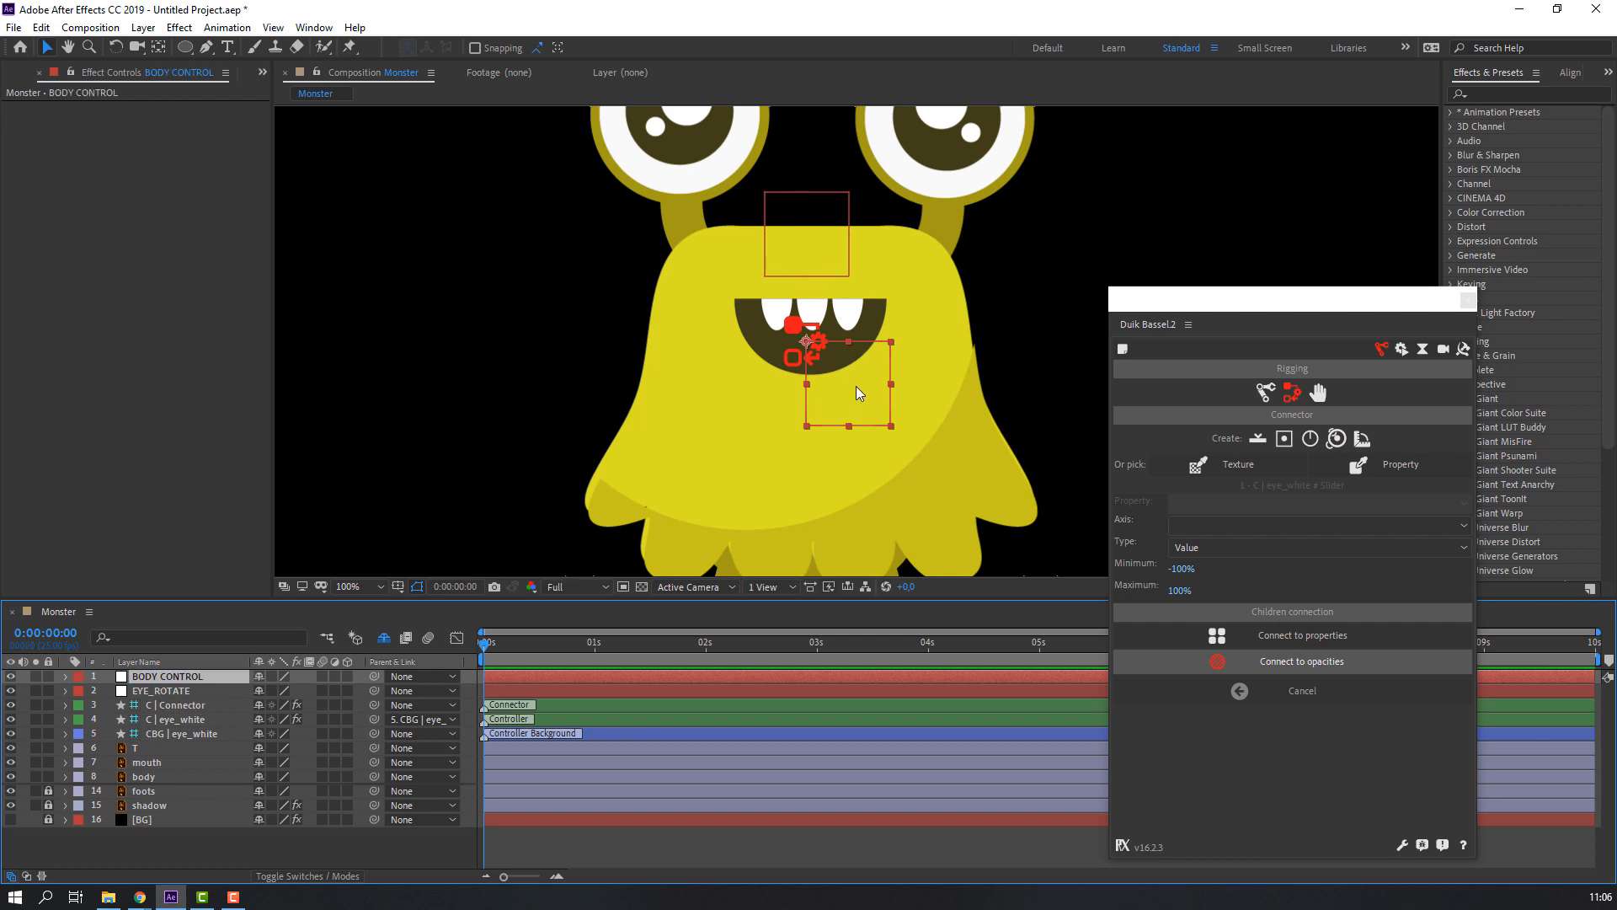
# - Place the BODY CONTROL null on the body just below the mouth and centre its anchor point
pyautogui.moveTo(856, 386); pyautogui.dragTo(824, 437)
pyautogui.click(158, 47)
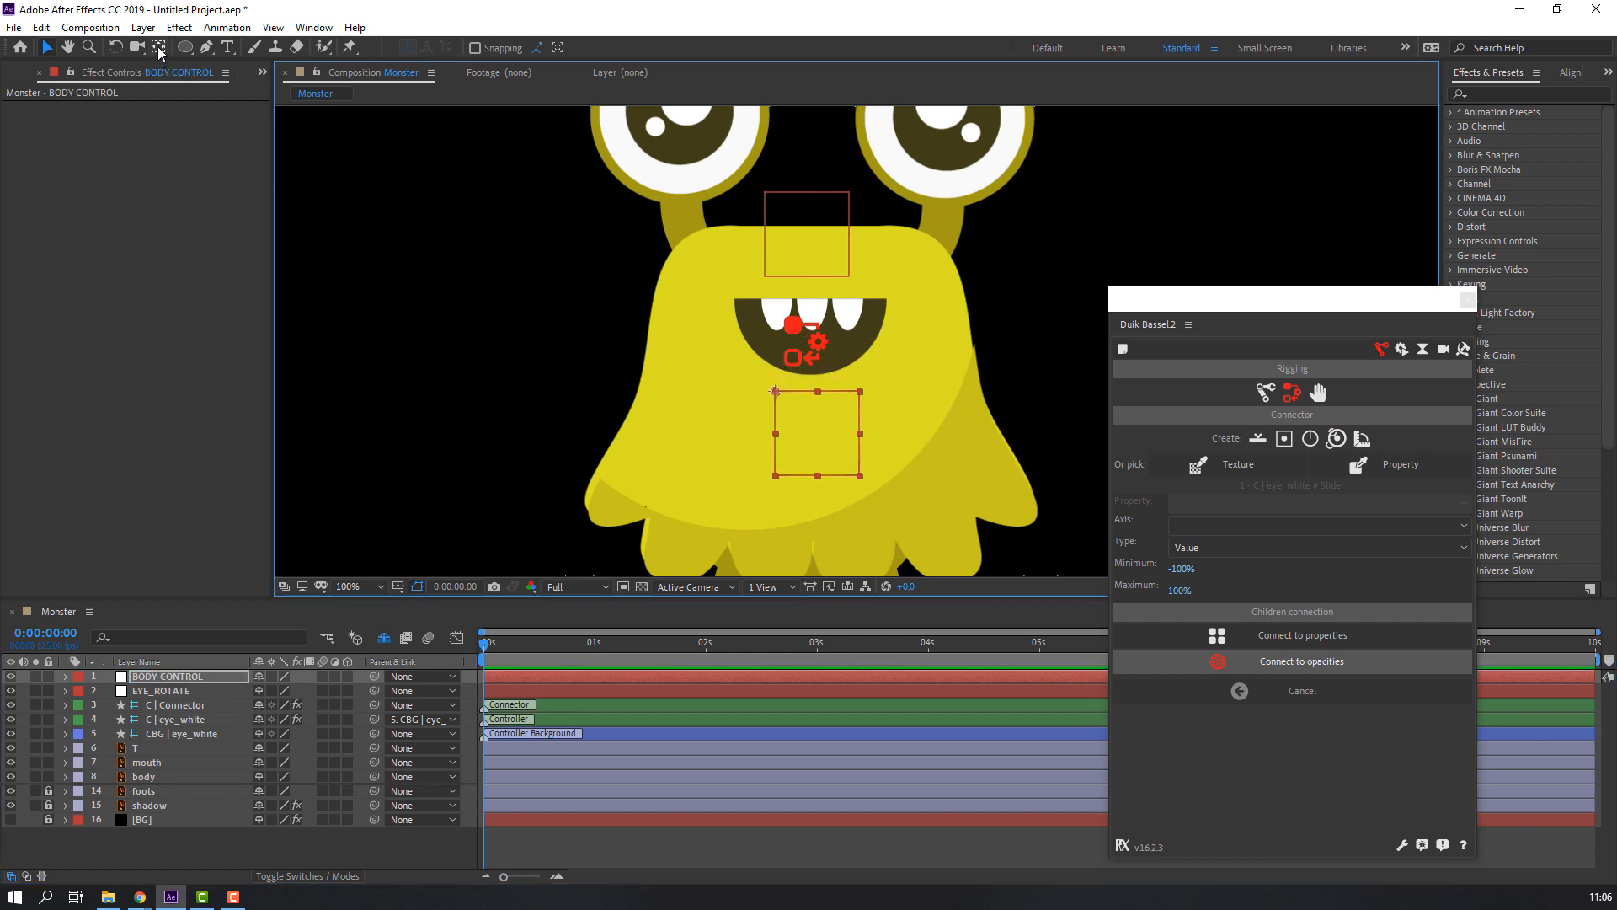
pyautogui.hotkey('ctrl', 'alt', 'Home')
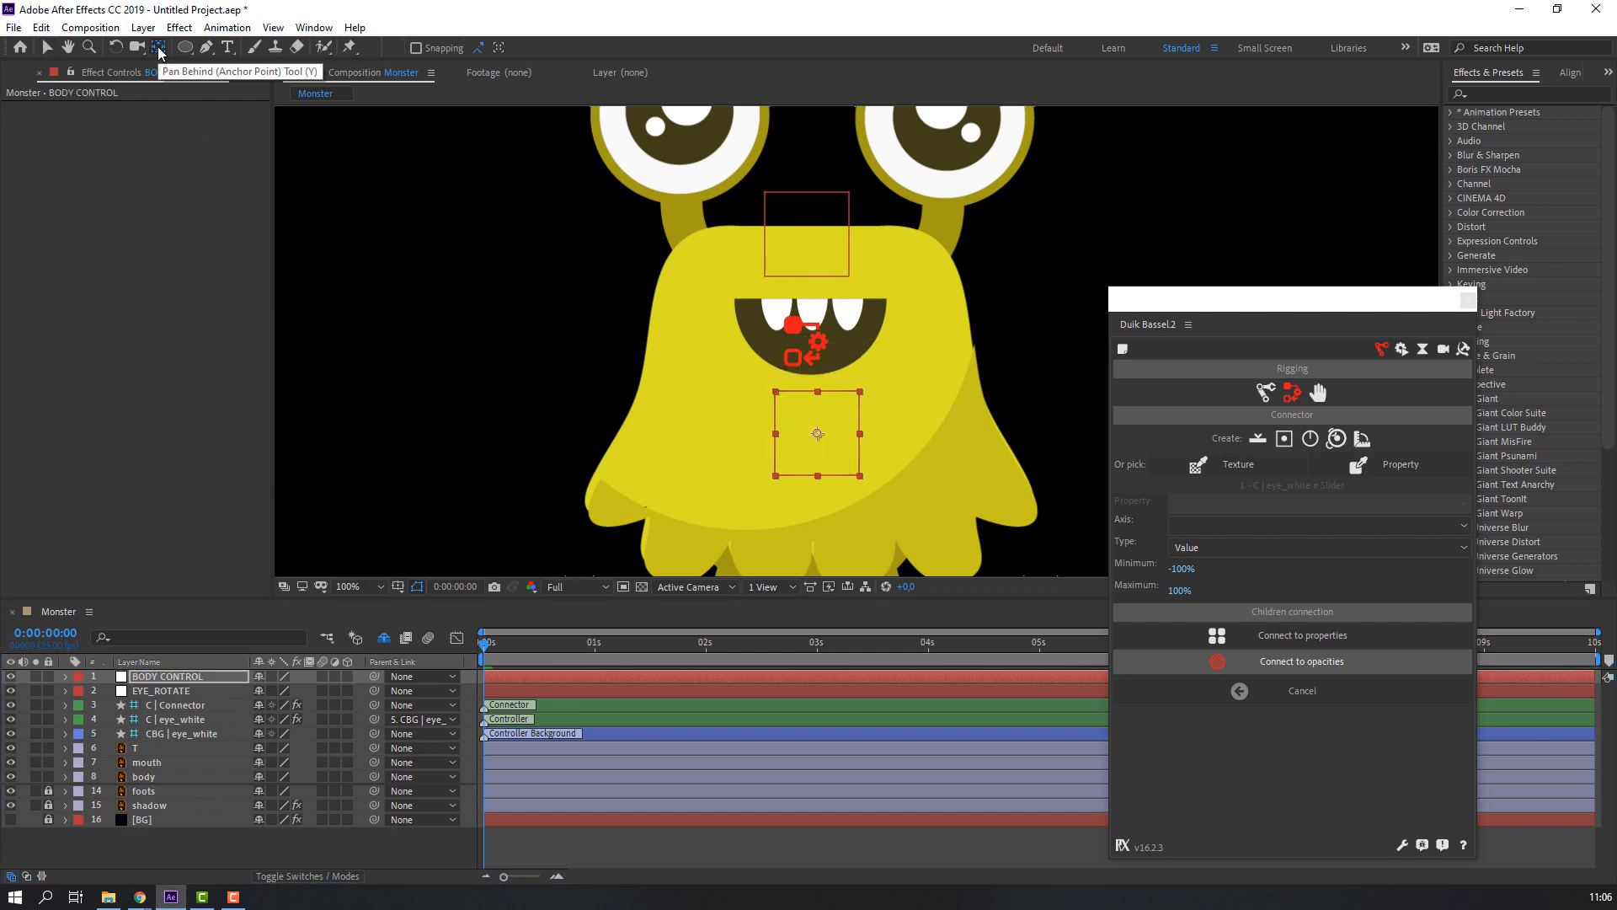
pyautogui.click(52, 49)
# - Parent the body layer and the EYE_ROTATE null to the BODY CONTROL null
pyautogui.click(147, 777)
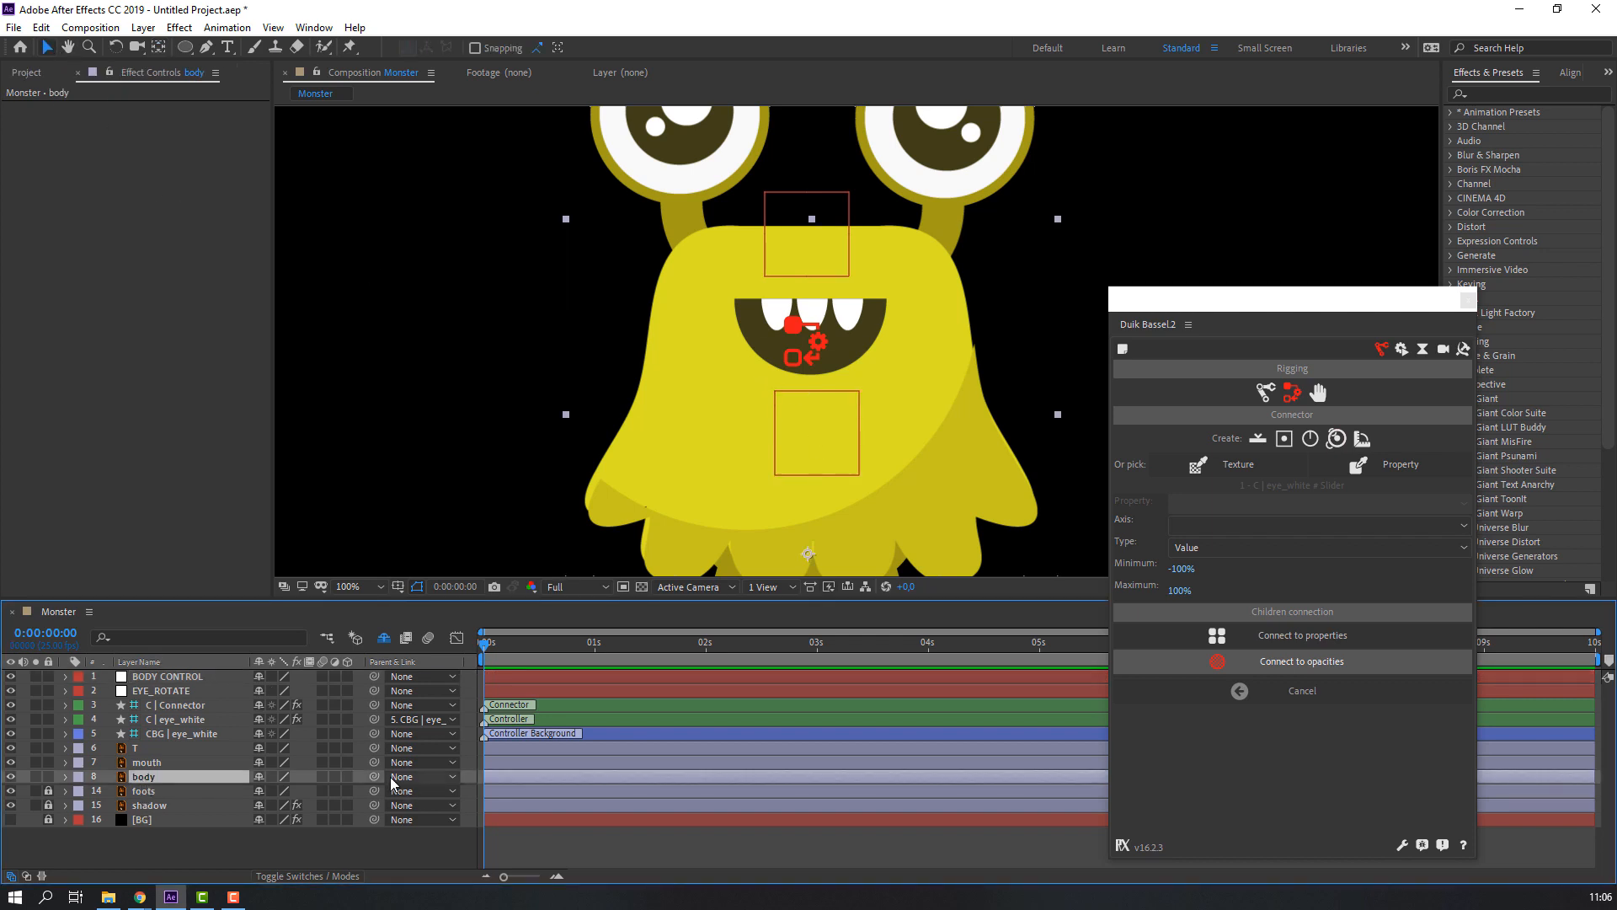
pyautogui.moveTo(373, 776); pyautogui.dragTo(170, 686)
pyautogui.click(160, 692)
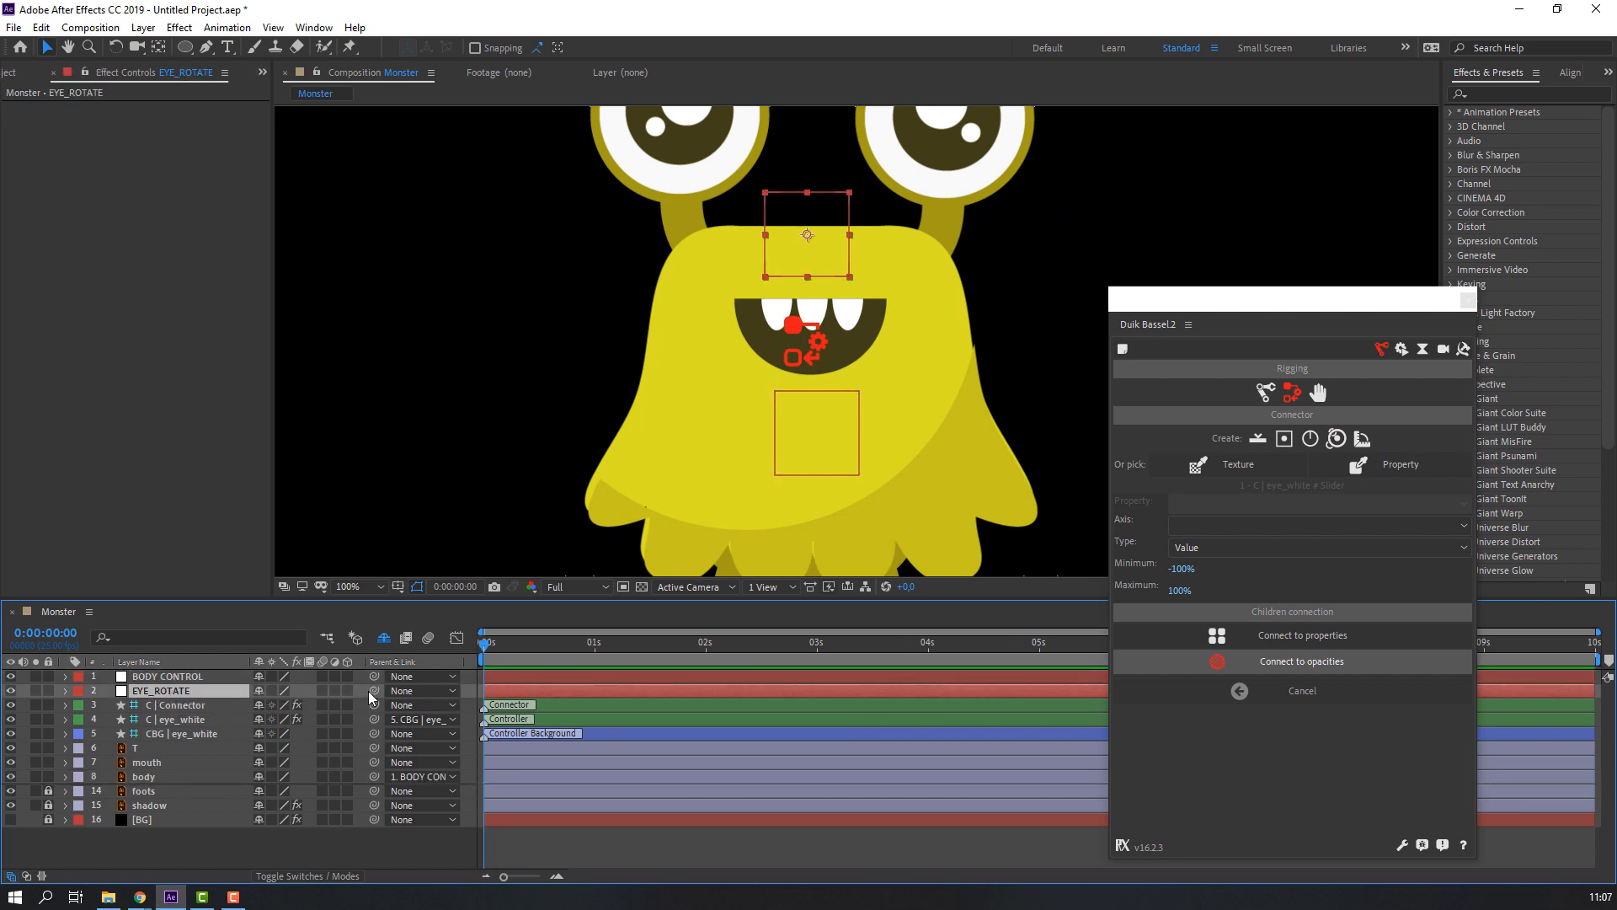
pyautogui.moveTo(233, 692); pyautogui.dragTo(167, 680)
# - Test the parenting by rotating the BODY CONTROL null slightly, and undo that rotation
pyautogui.click(169, 679)
pyautogui.press('r')
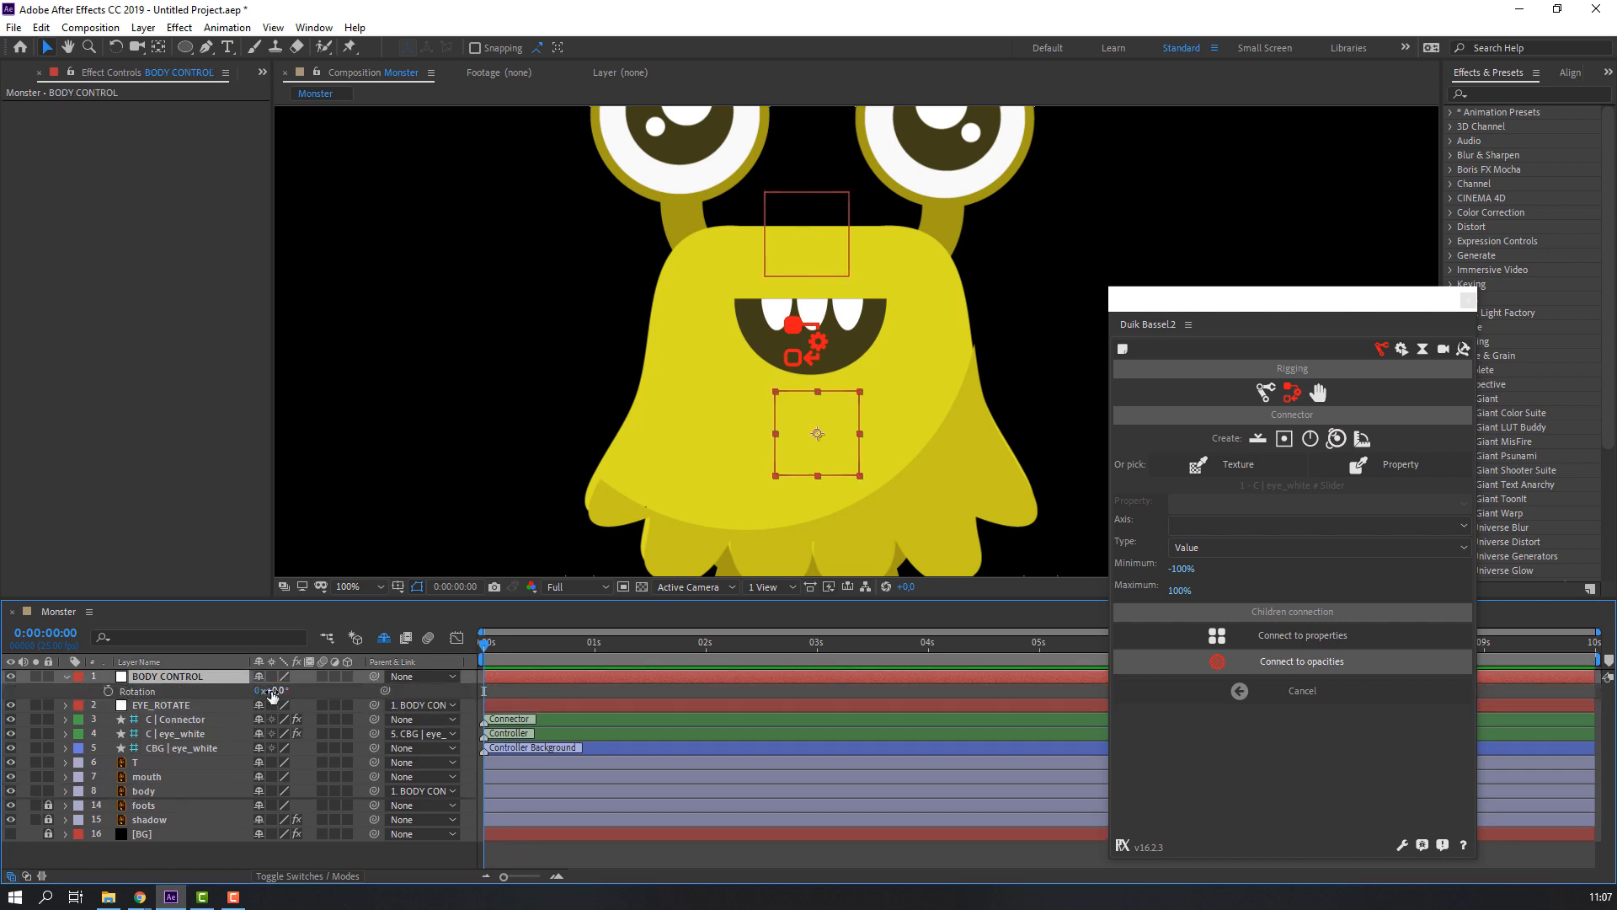
pyautogui.moveTo(272, 692); pyautogui.dragTo(261, 691)
pyautogui.hotkey('ctrl', 'z')
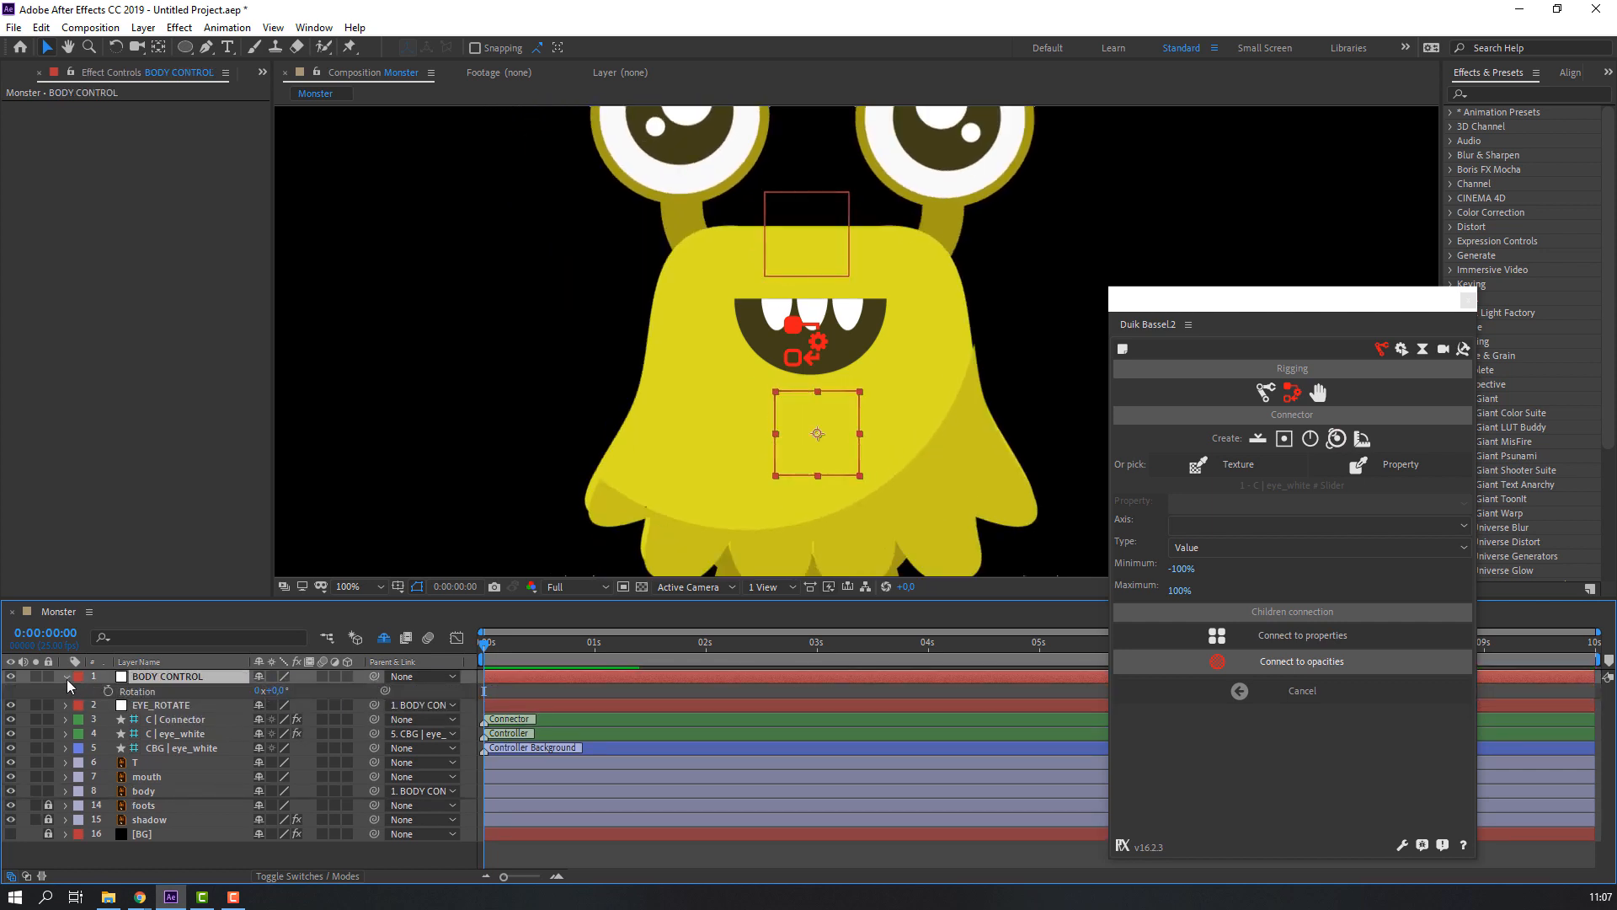
pyautogui.click(68, 680)
pyautogui.click(177, 846)
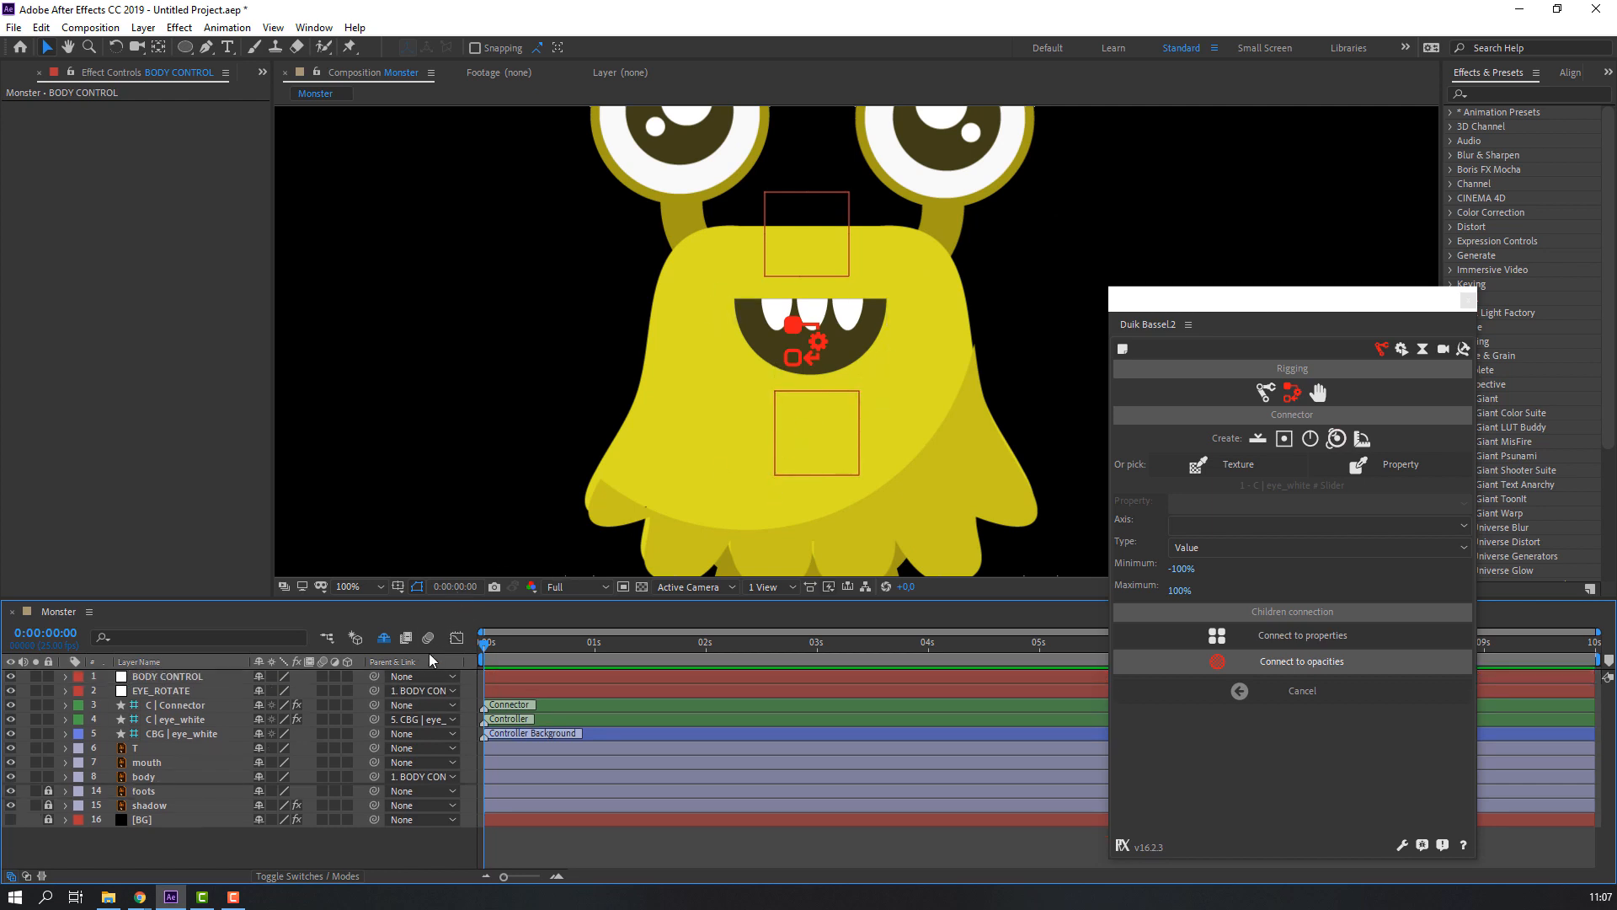
# - Draw a closed, downward-pointing triangle with the Pen tool on the body, below and to the left of the existing mouth
pyautogui.scroll(1, 916, 312)
pyautogui.click(207, 50)
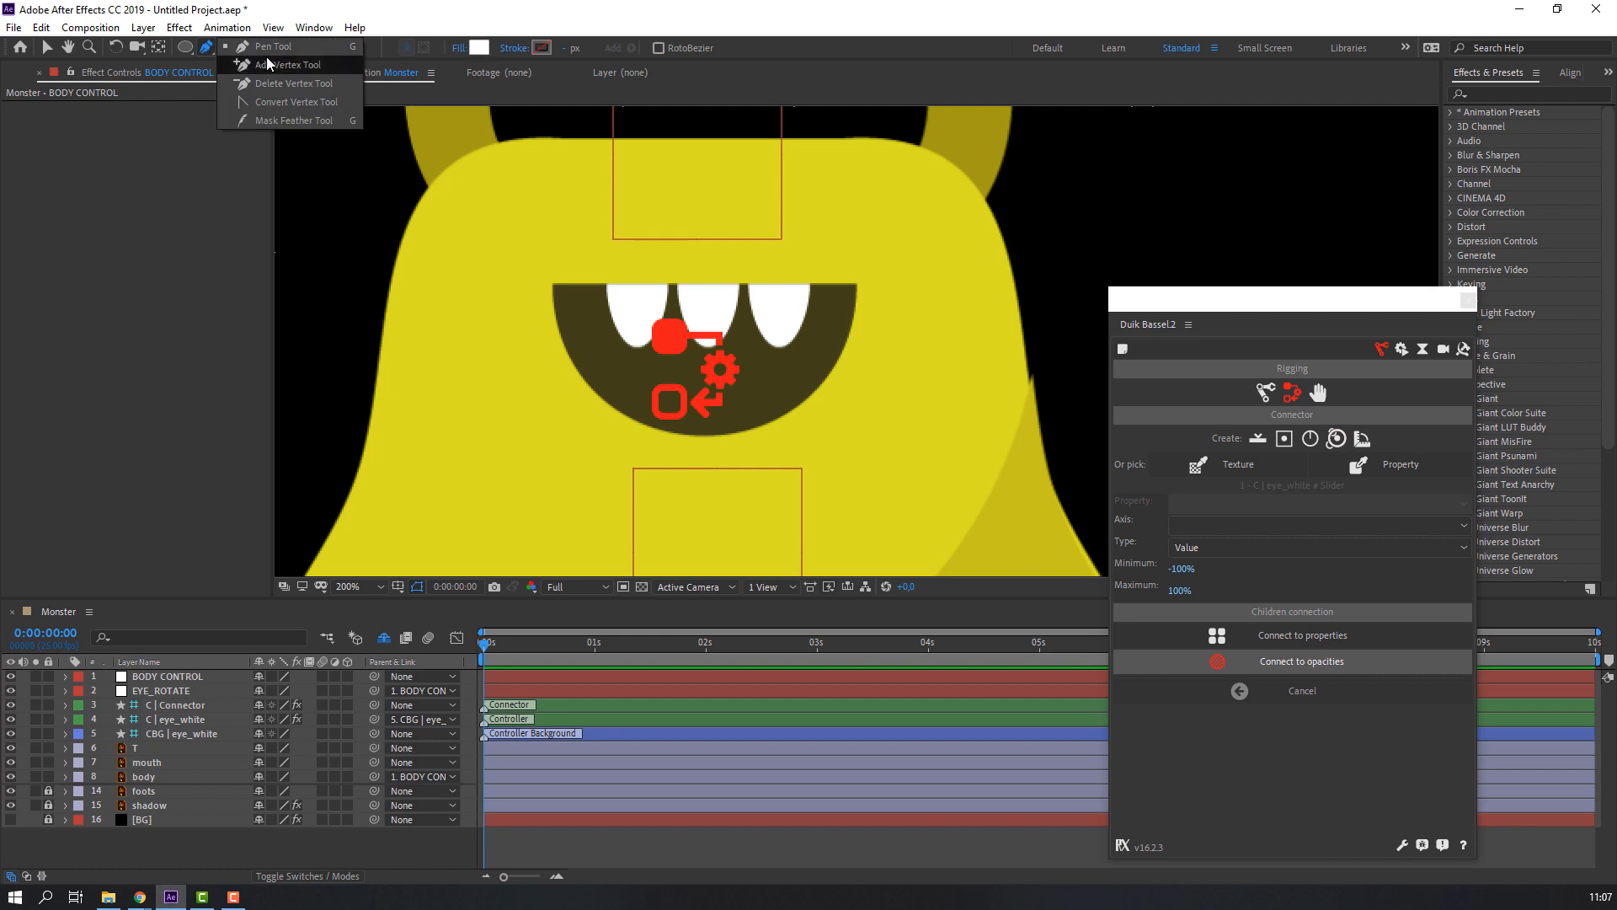
pyautogui.click(273, 48)
pyautogui.moveTo(550, 396); pyautogui.dragTo(523, 231)
pyautogui.scroll(-1, 704, 293)
pyautogui.moveTo(708, 312); pyautogui.dragTo(653, 341)
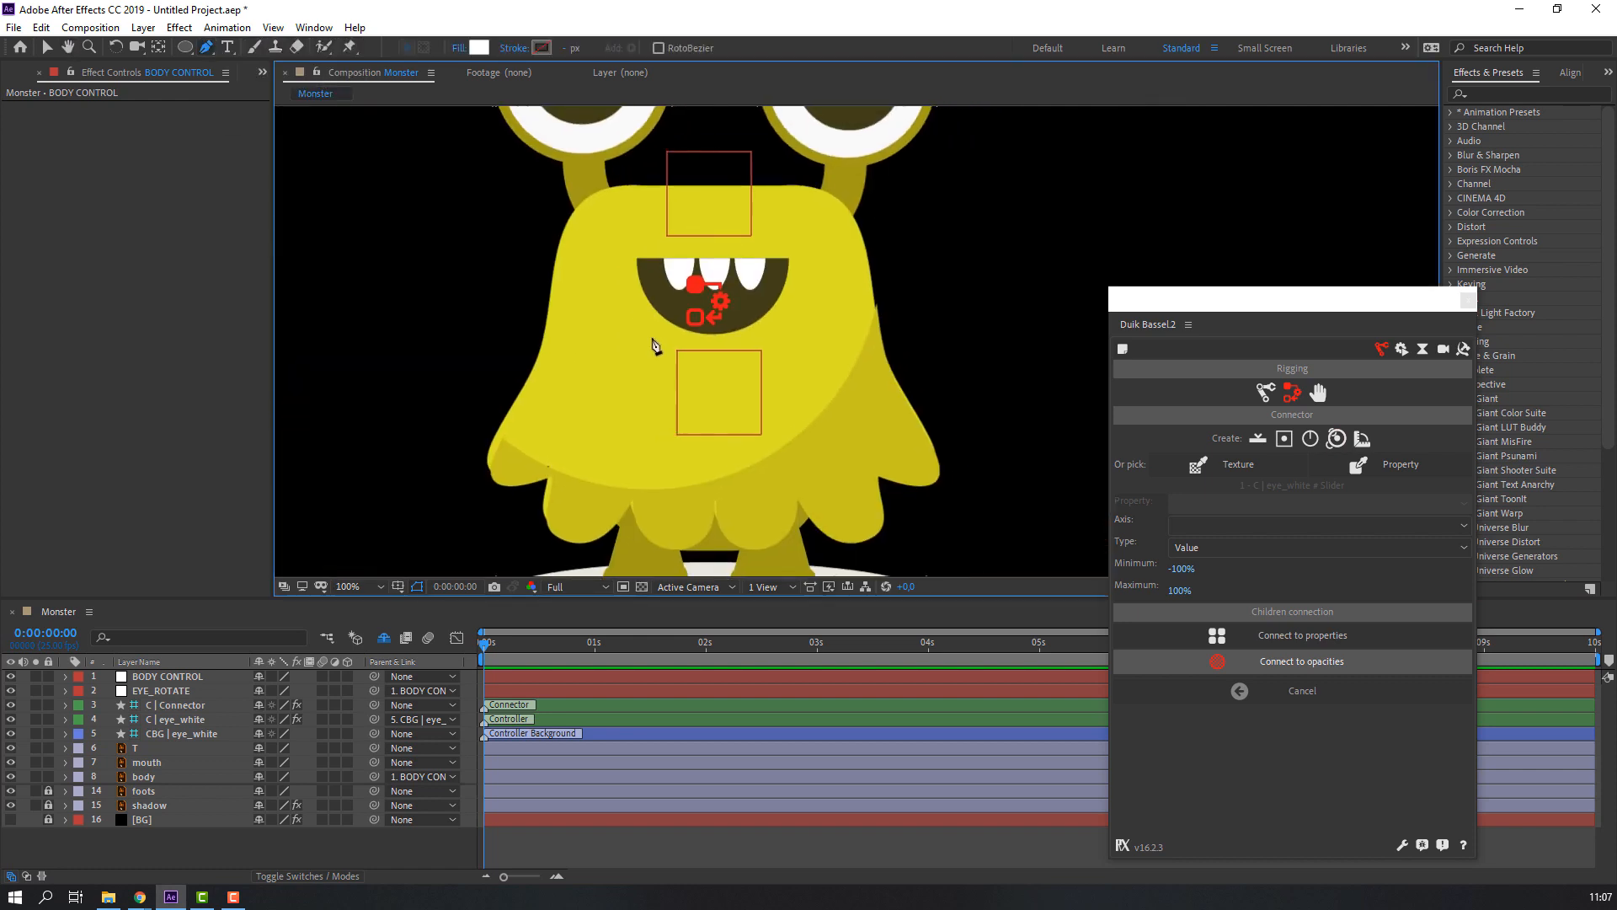
pyautogui.moveTo(531, 371); pyautogui.dragTo(501, 363)
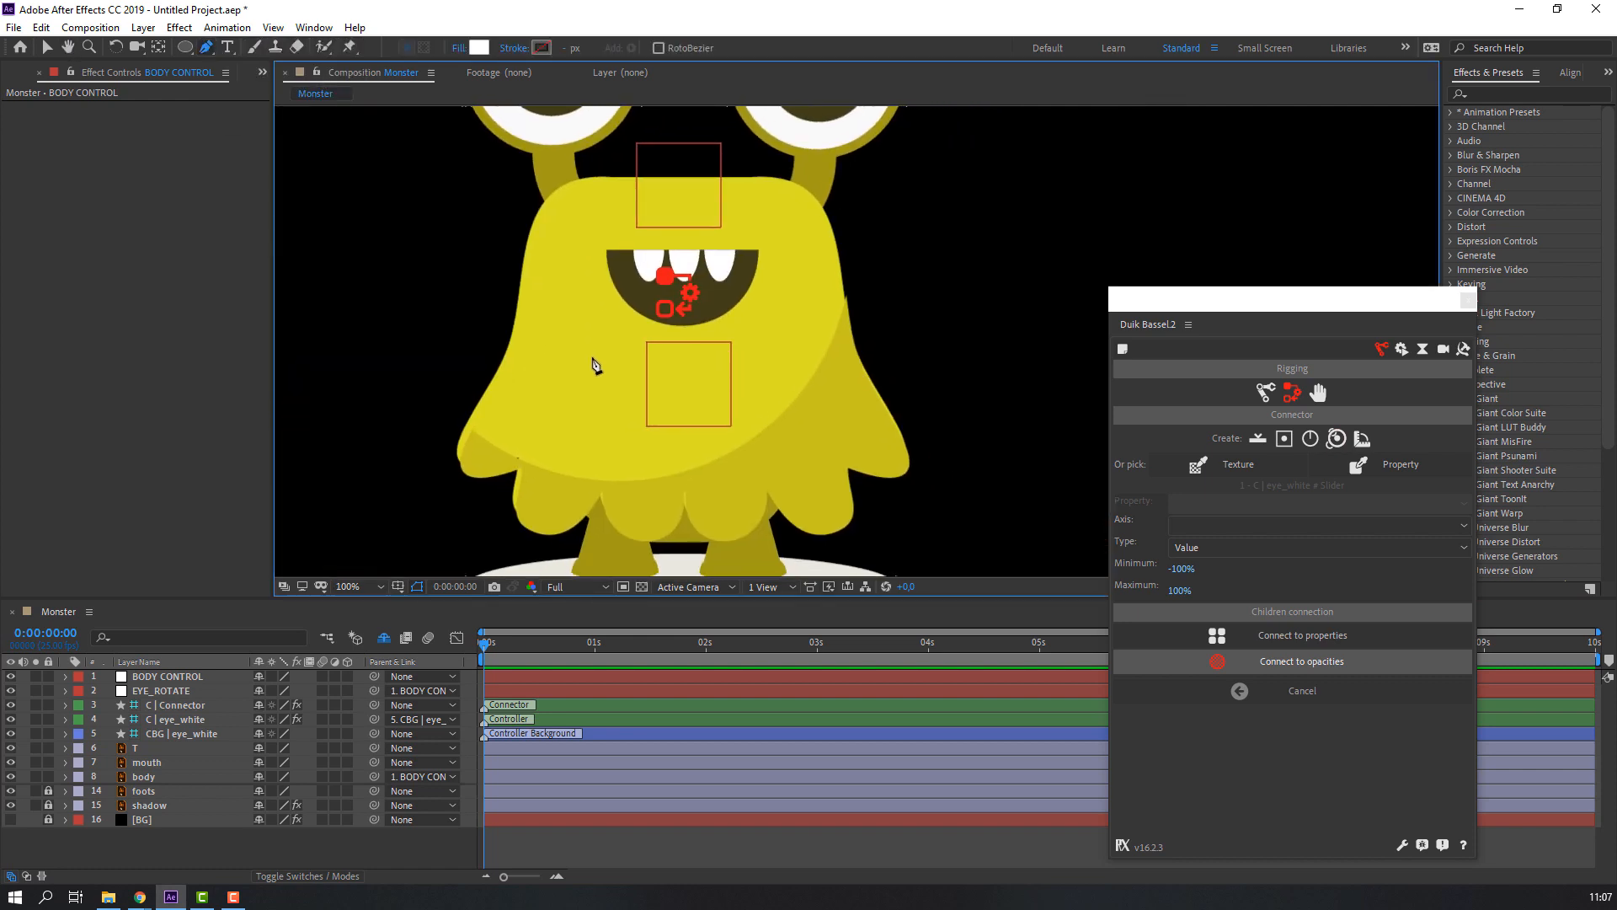
pyautogui.click(522, 368)
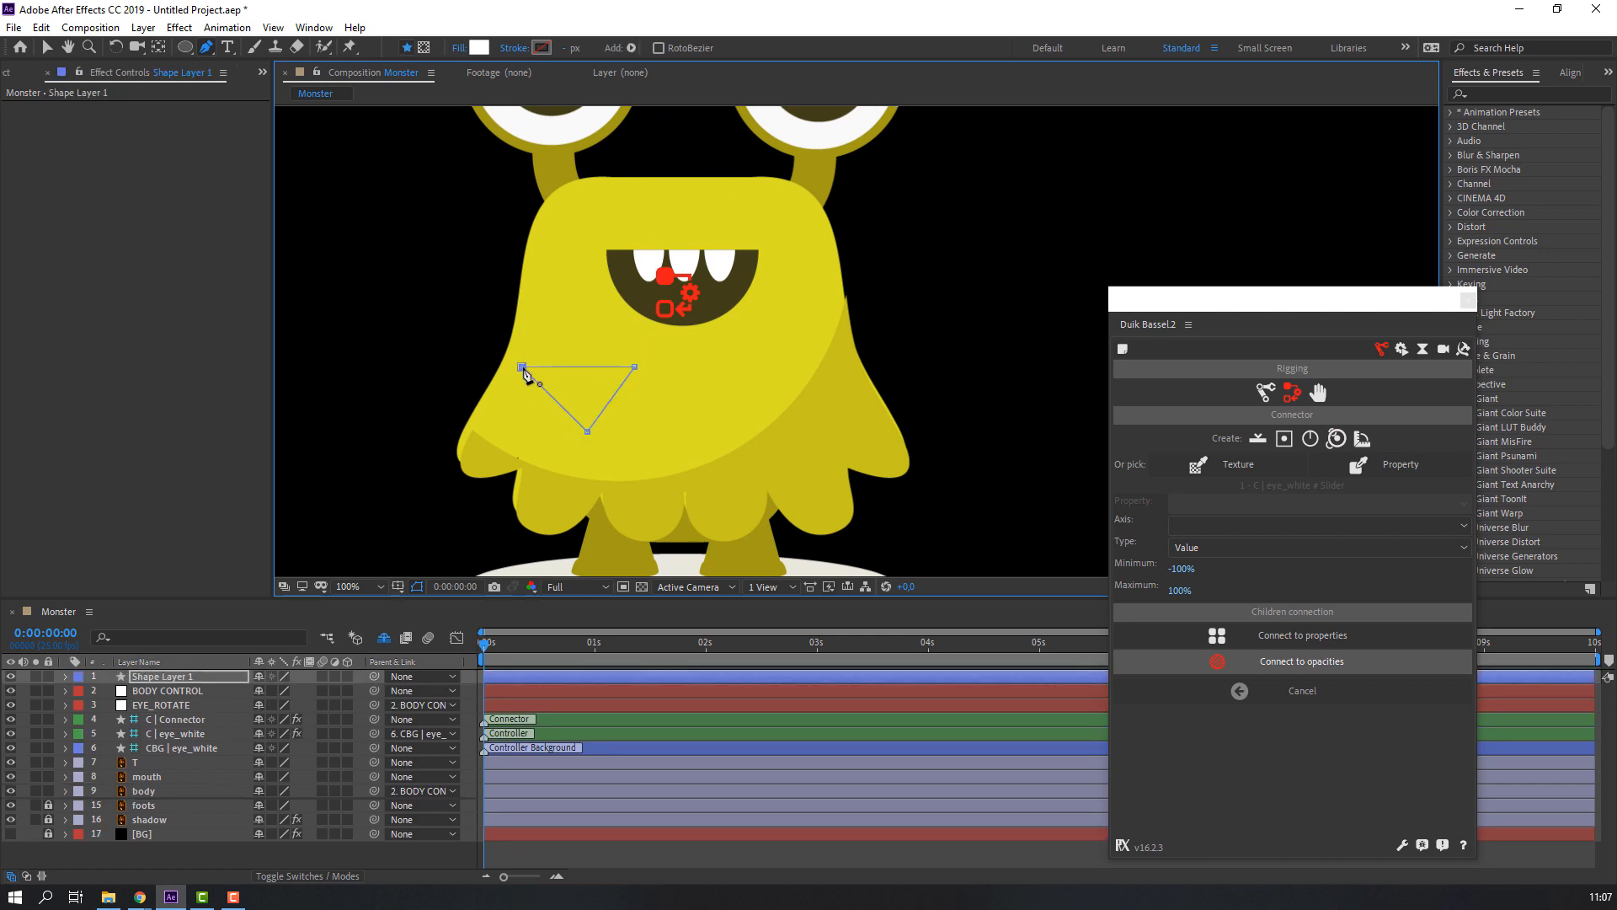
pyautogui.click(523, 368)
# - Change the triangle's fill to the dark brown sampled from the monster's mouth
pyautogui.click(48, 51)
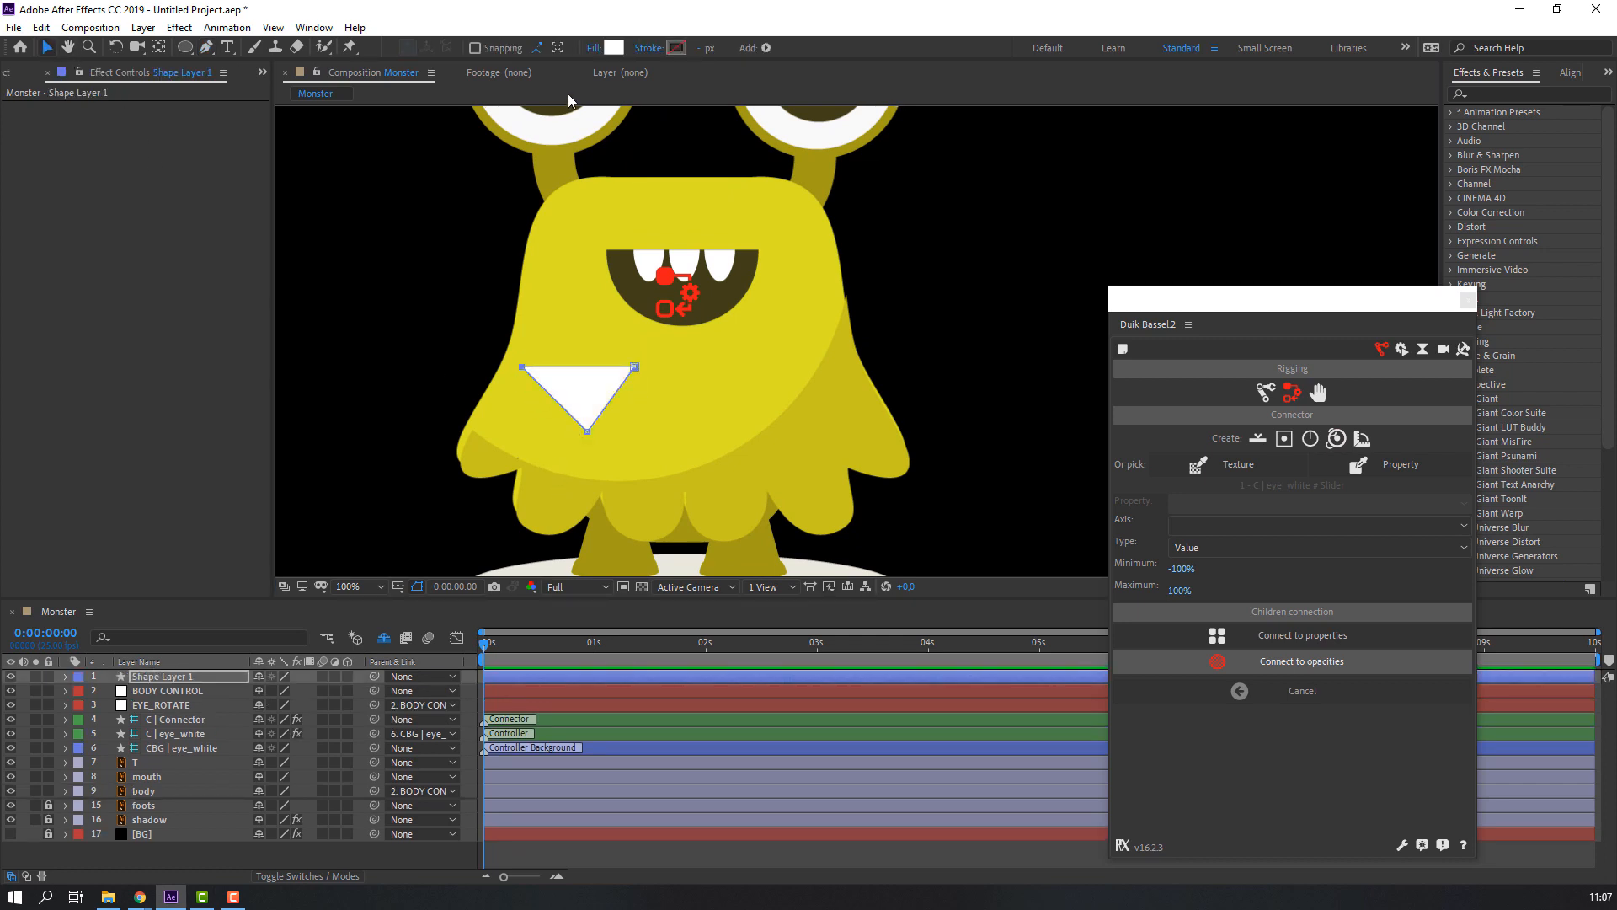
pyautogui.click(614, 48)
pyautogui.click(606, 524)
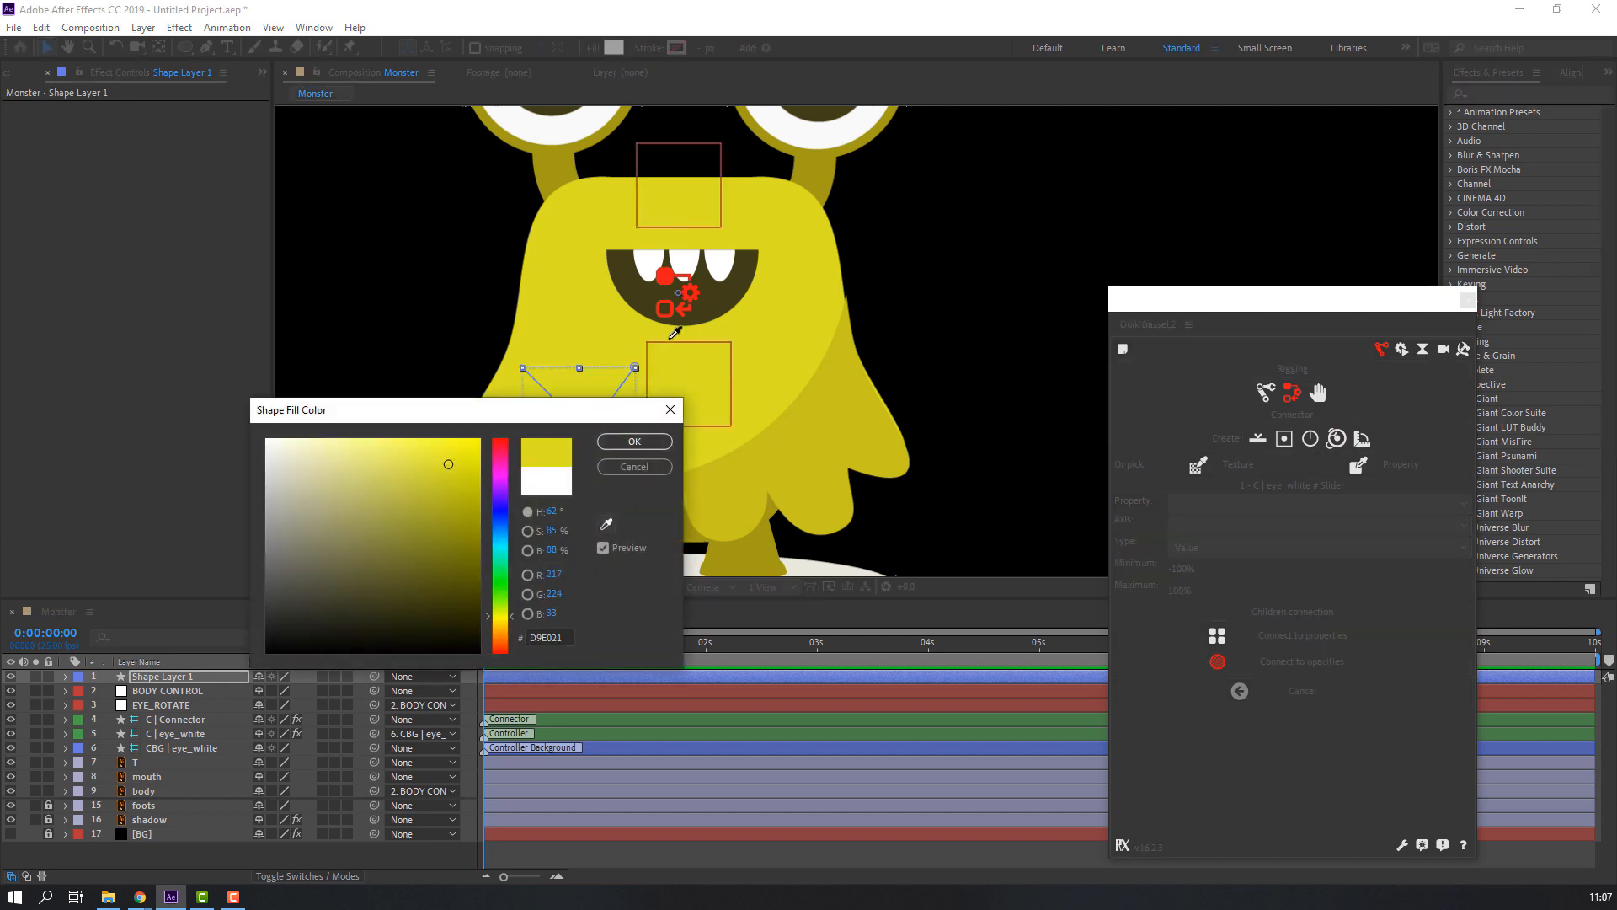
pyautogui.click(644, 291)
pyautogui.click(635, 441)
# - Raise the triangle's lower vertex and round it into a smooth curve to form a smiling mouth
pyautogui.scroll(2, 545, 437)
pyautogui.moveTo(459, 402); pyautogui.dragTo(685, 362)
pyautogui.scroll(-1, 758, 361)
pyautogui.click(205, 47)
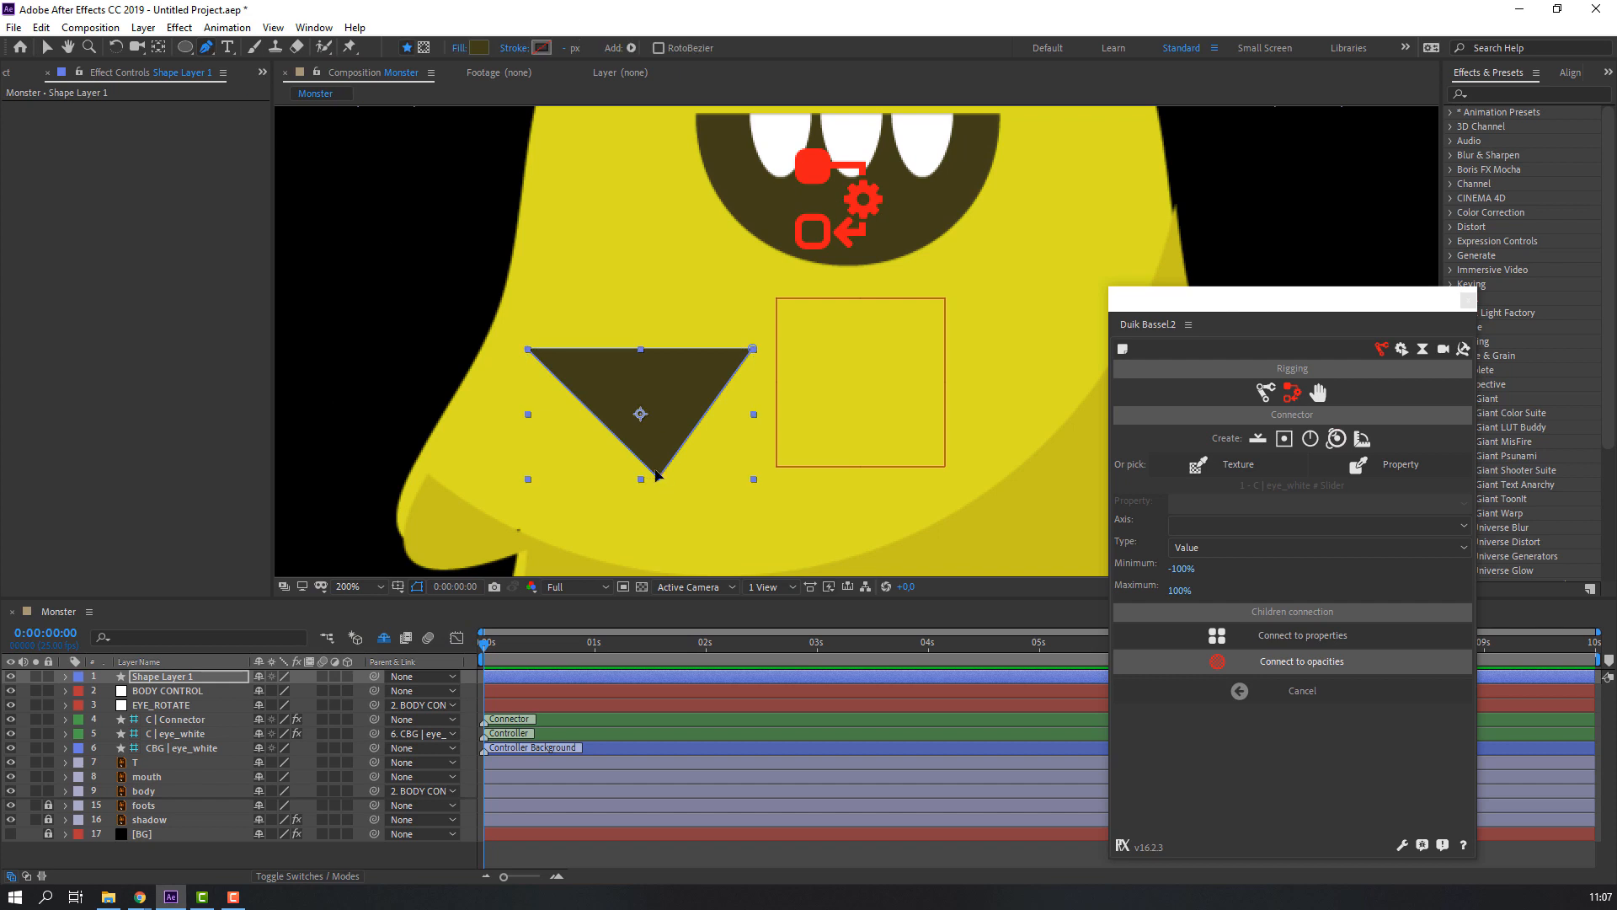
pyautogui.moveTo(660, 479); pyautogui.dragTo(648, 447)
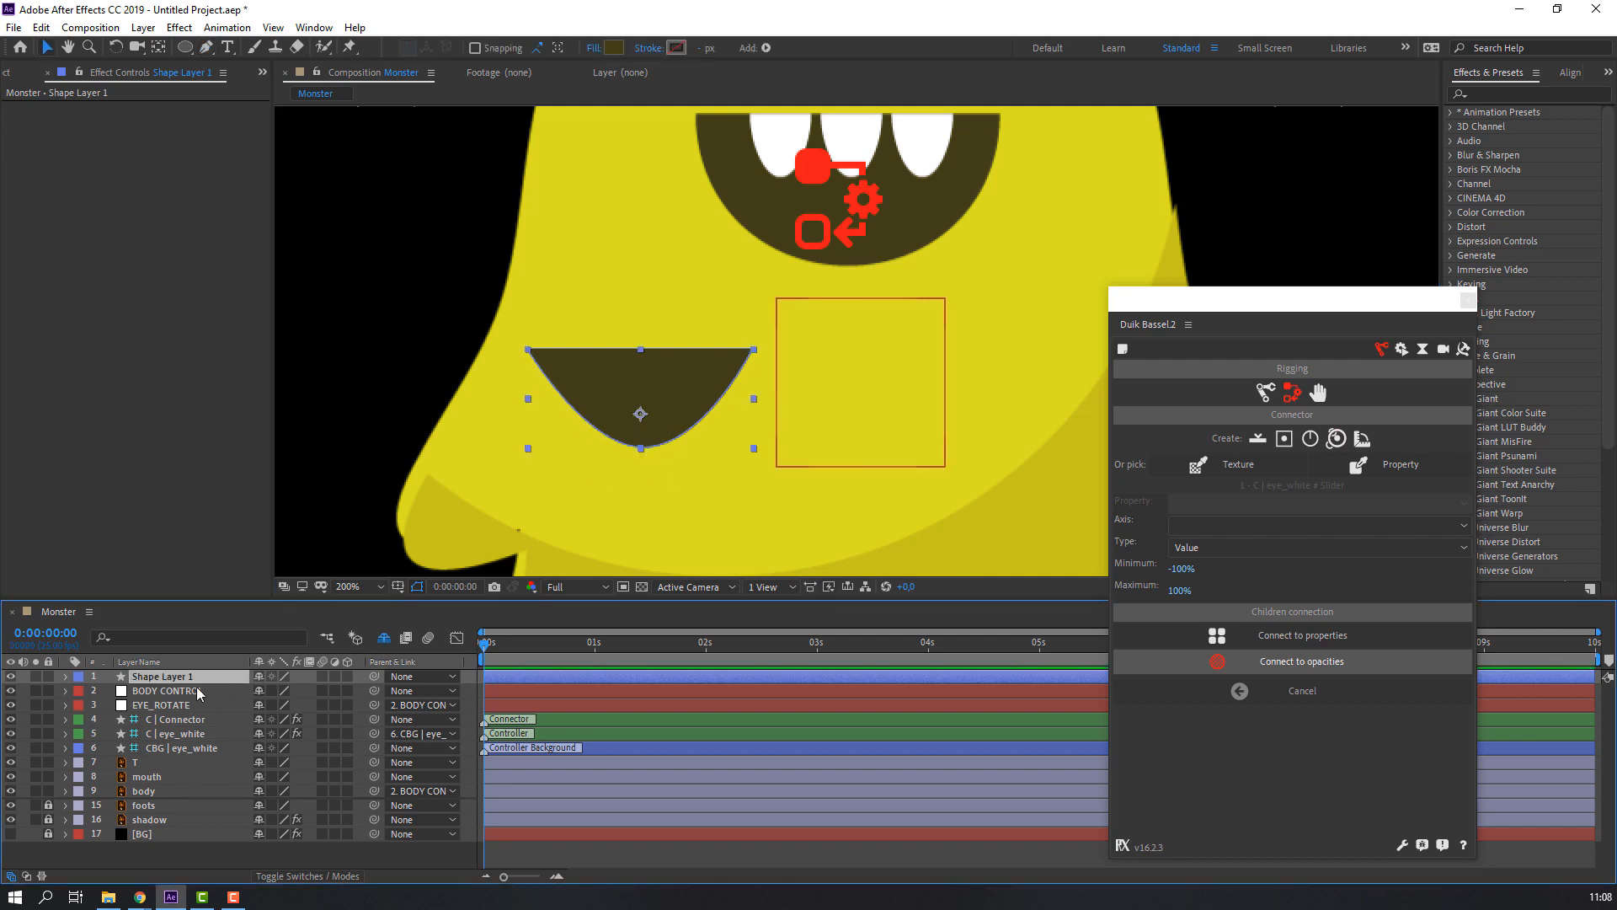
# - Rename the new shape layer MOUTH
pyautogui.press('Return')
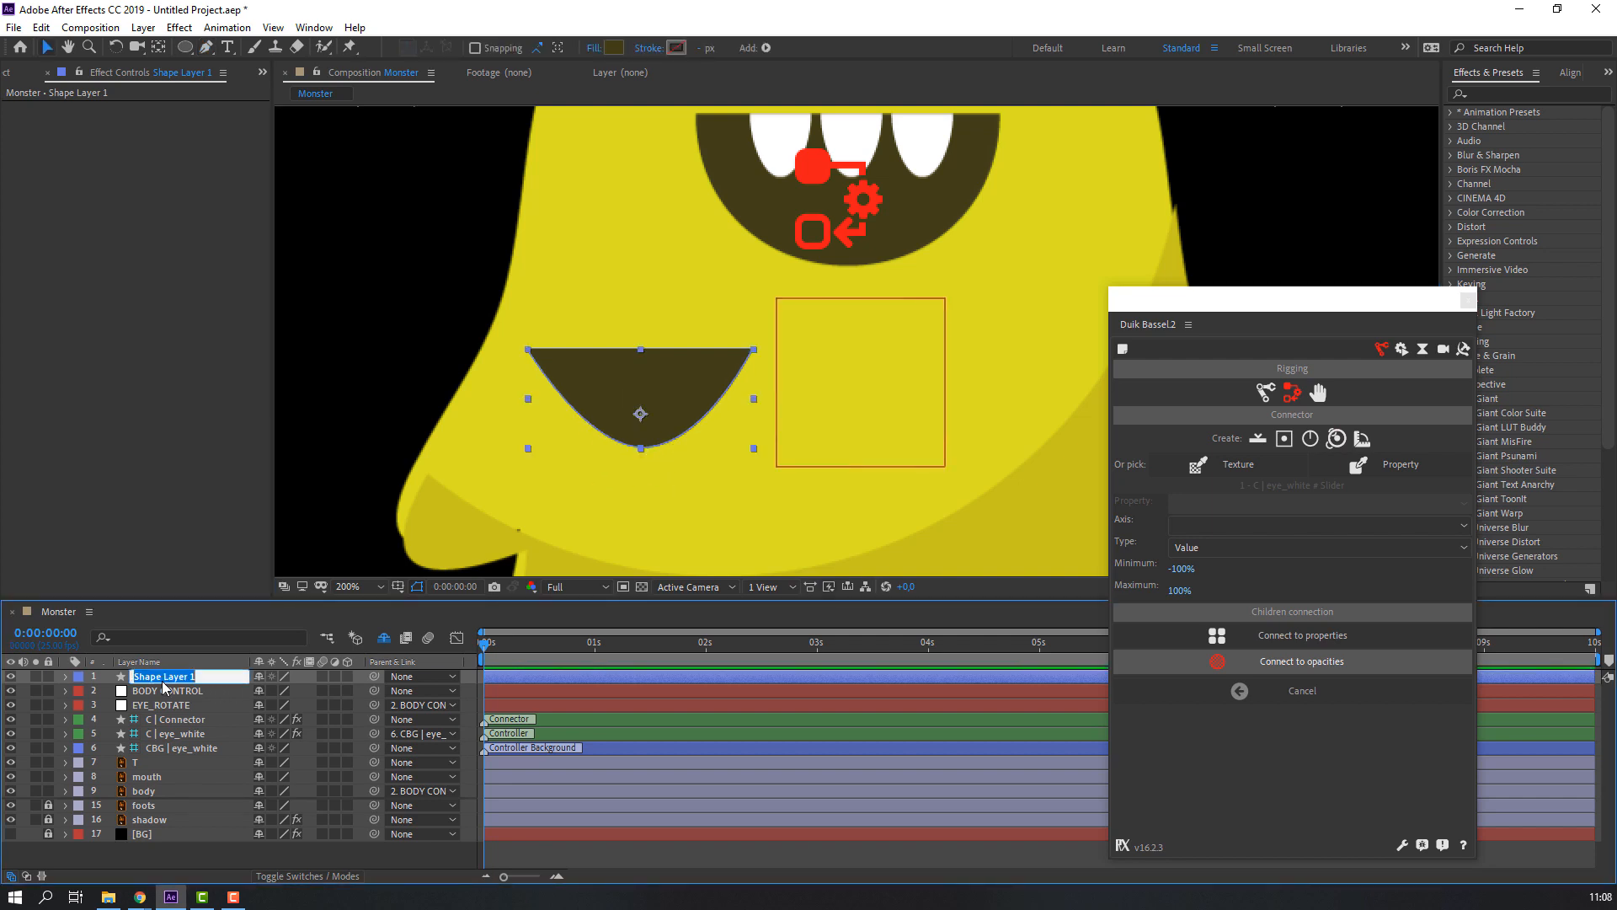
pyautogui.write('MOUTH')
pyautogui.press('Return')
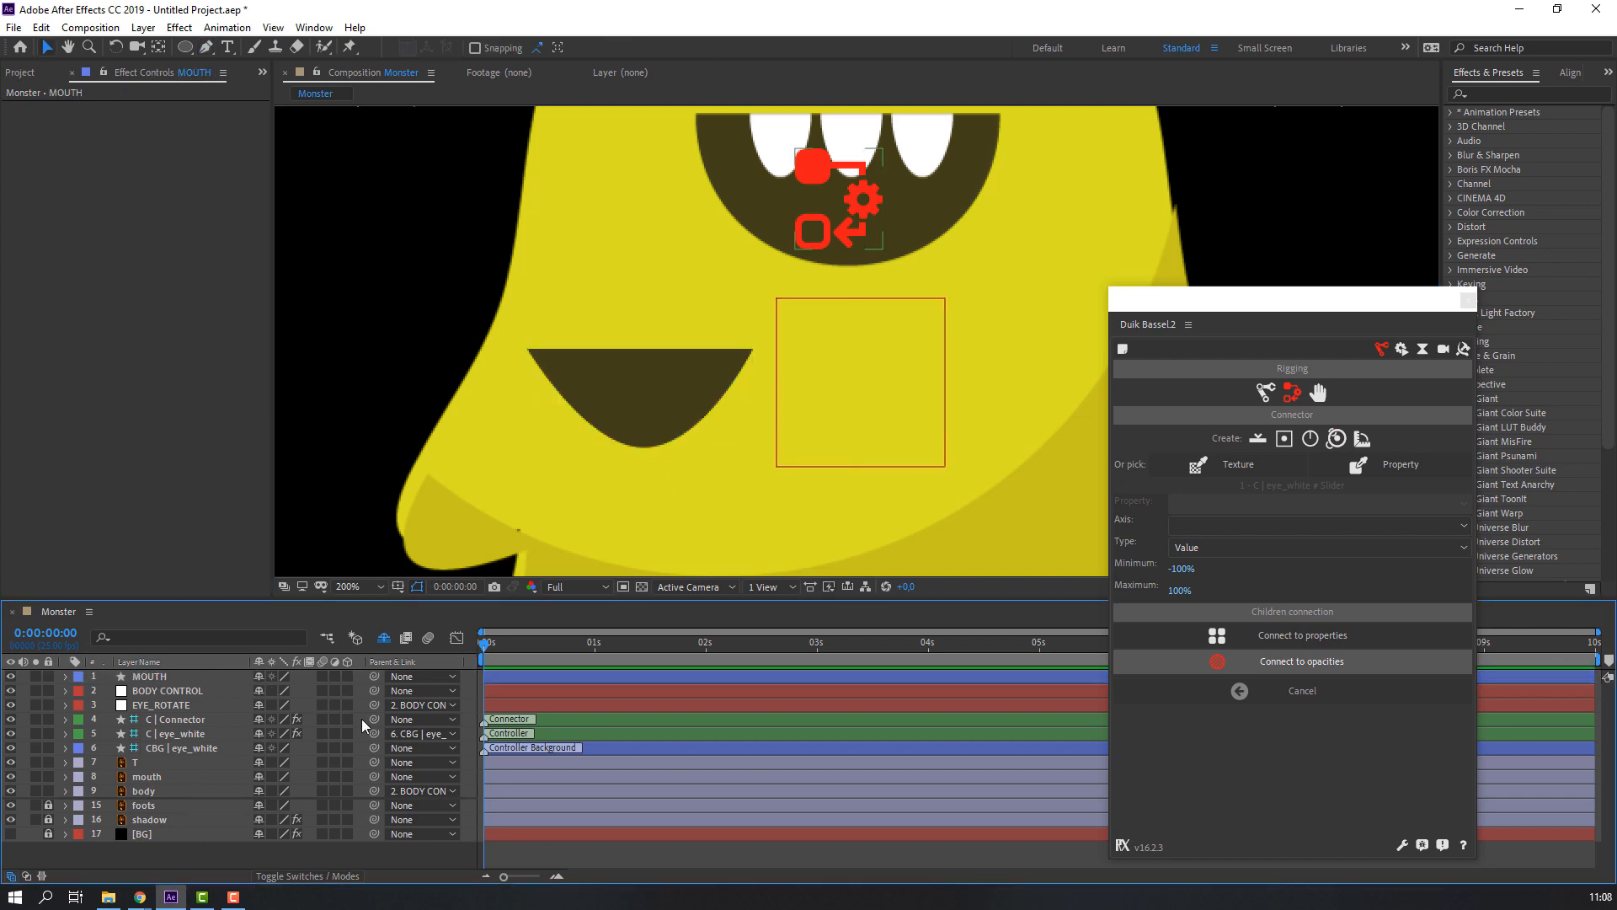
# - Reveal the MOUTH layer's Shape 1 path and set a Path keyframe at frame 0
pyautogui.click(145, 678)
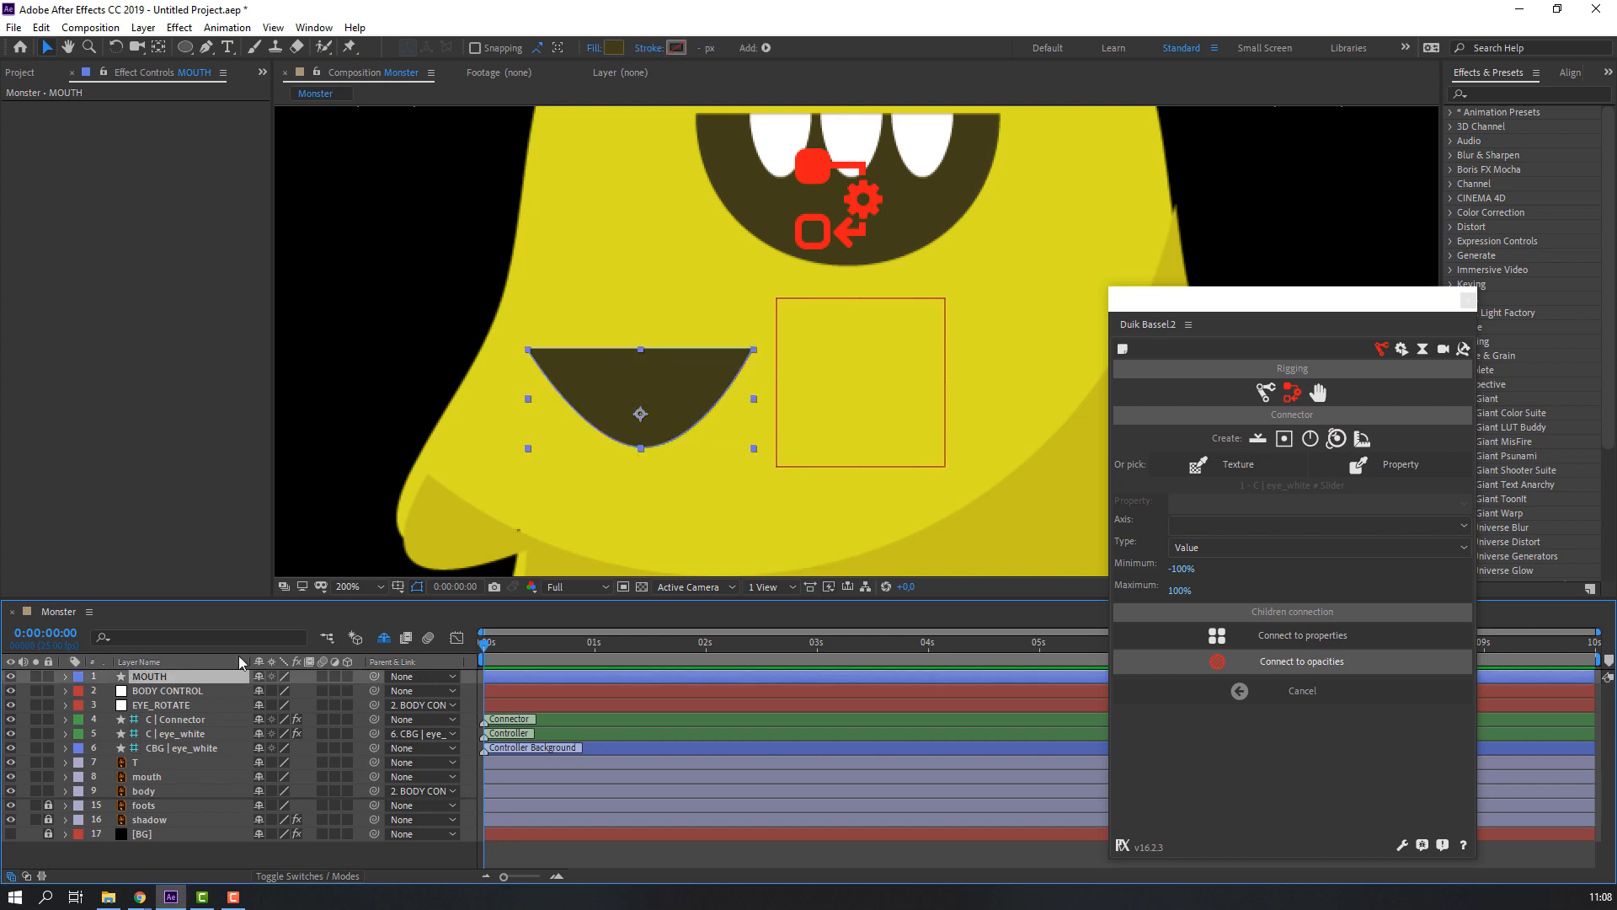
pyautogui.click(65, 677)
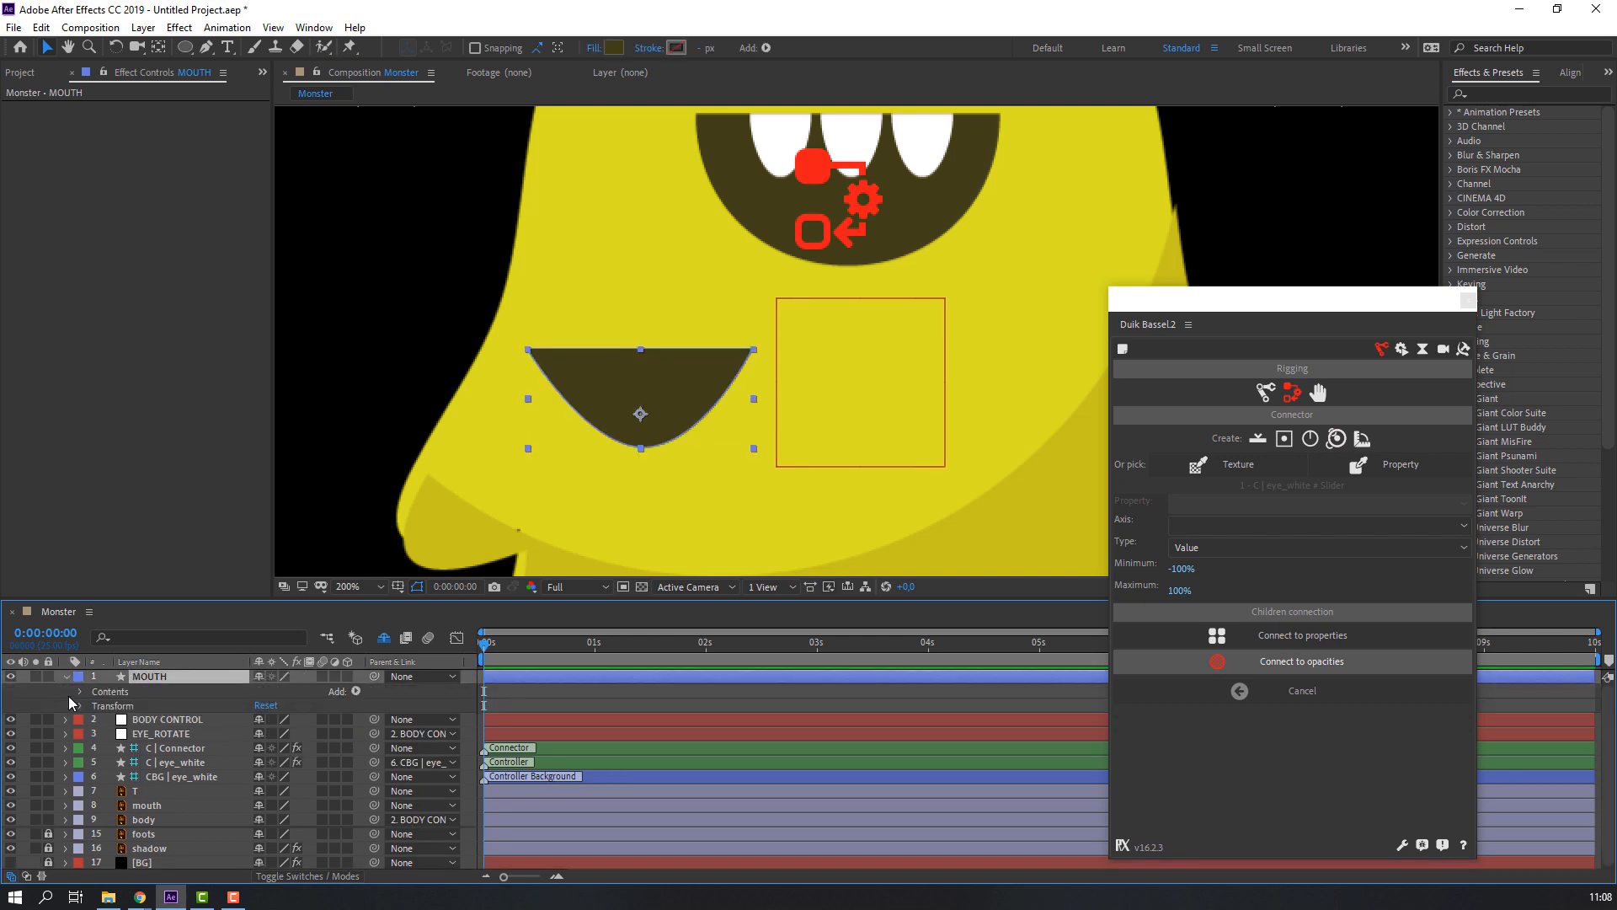
pyautogui.click(81, 693)
pyautogui.click(95, 706)
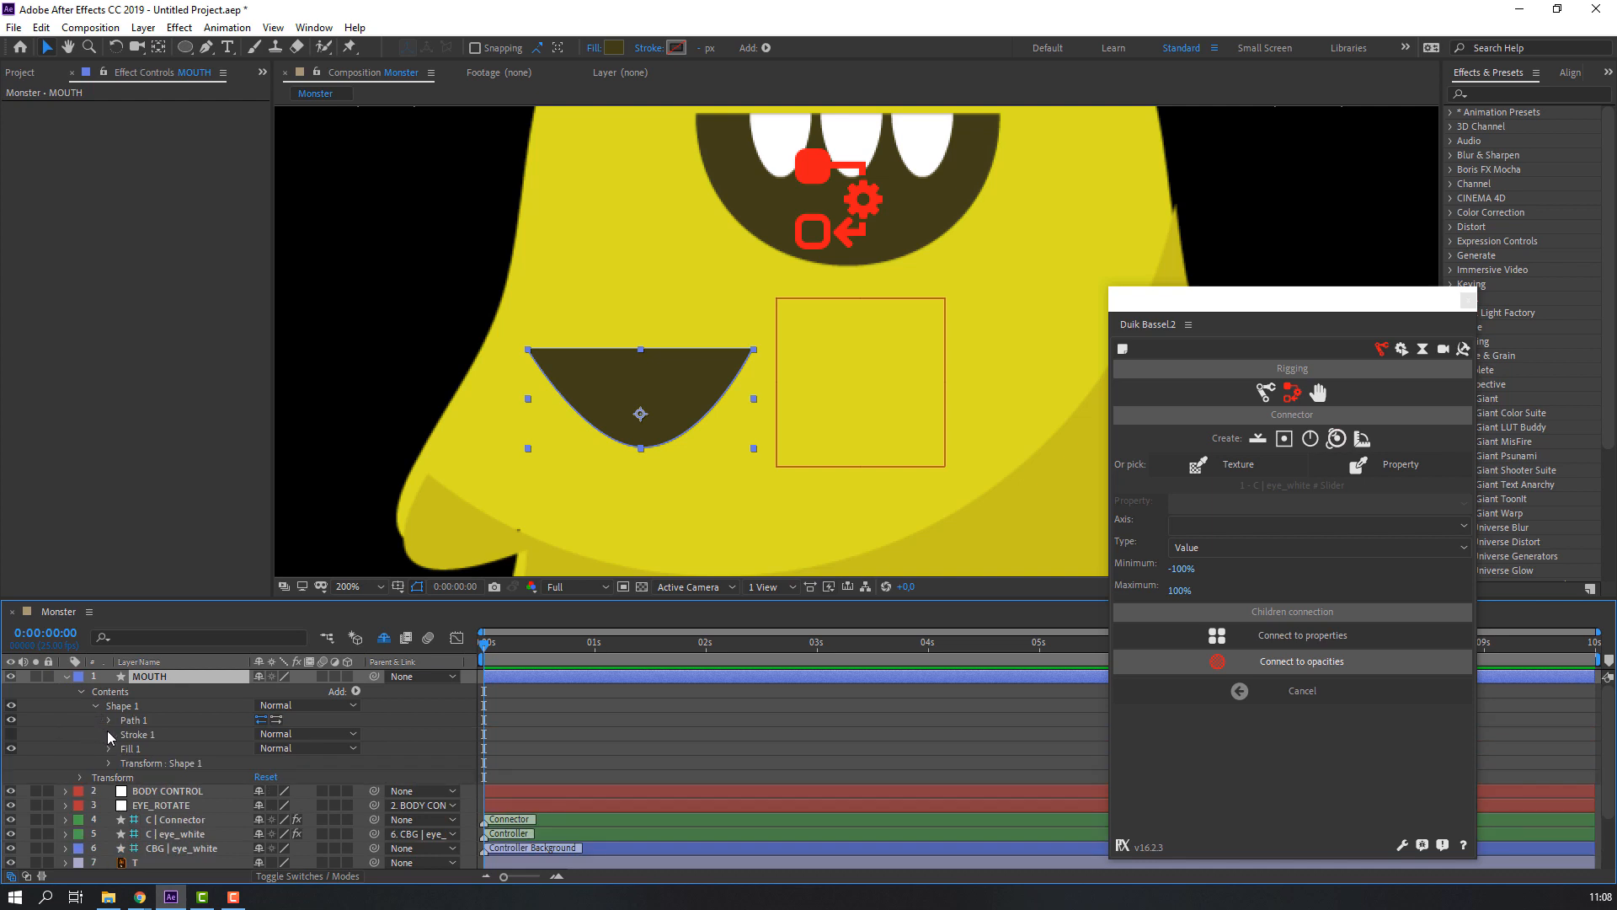
pyautogui.click(109, 720)
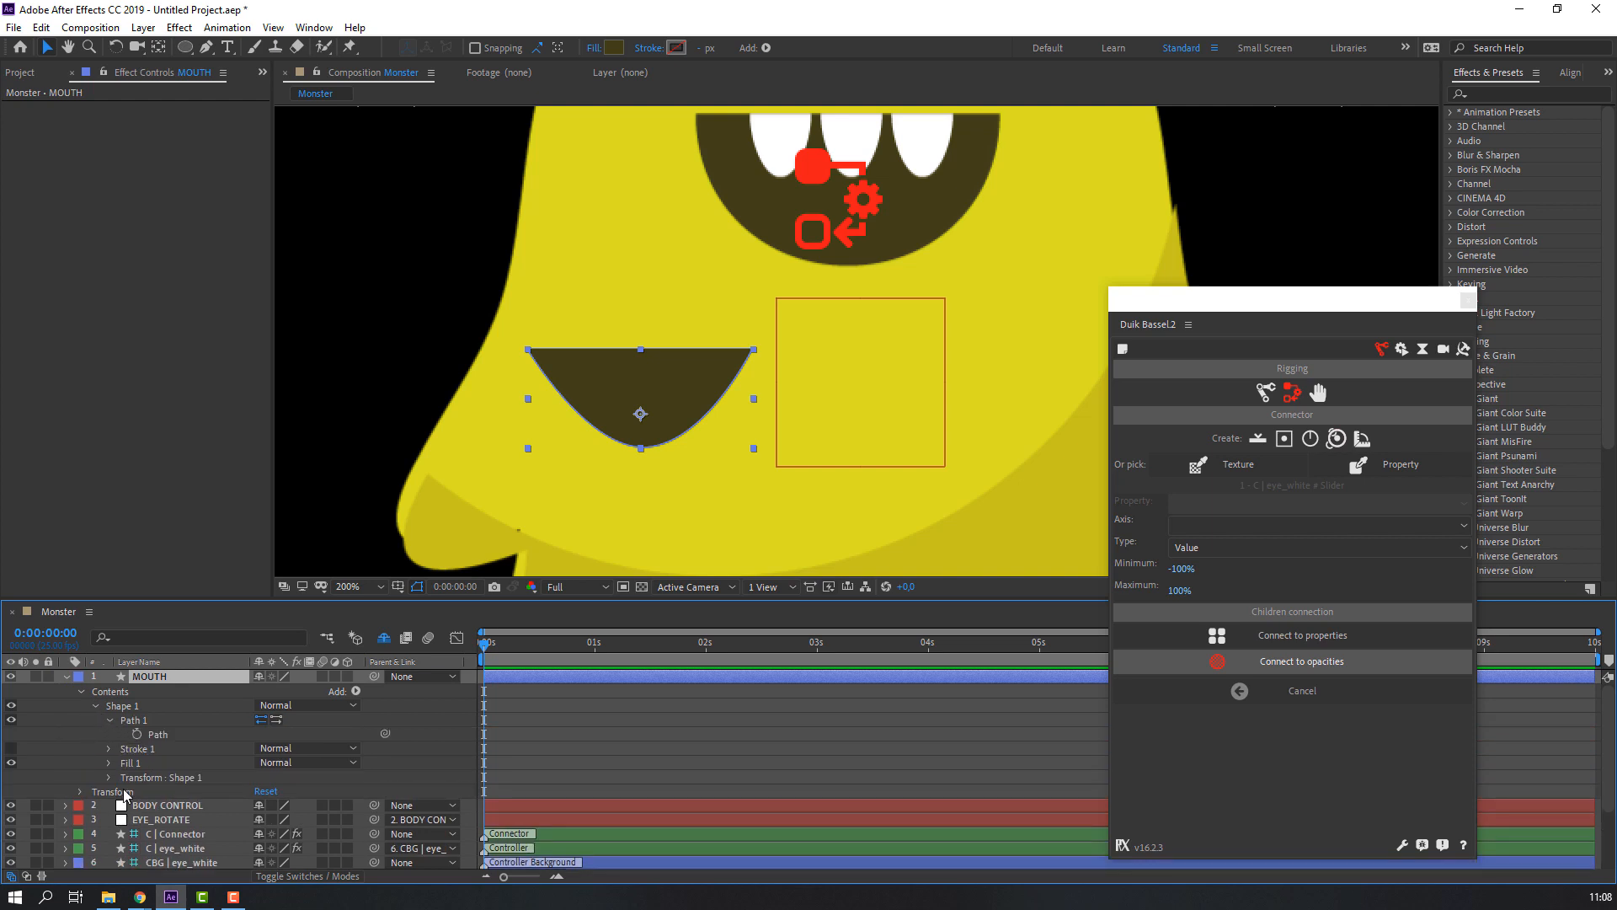
pyautogui.click(137, 735)
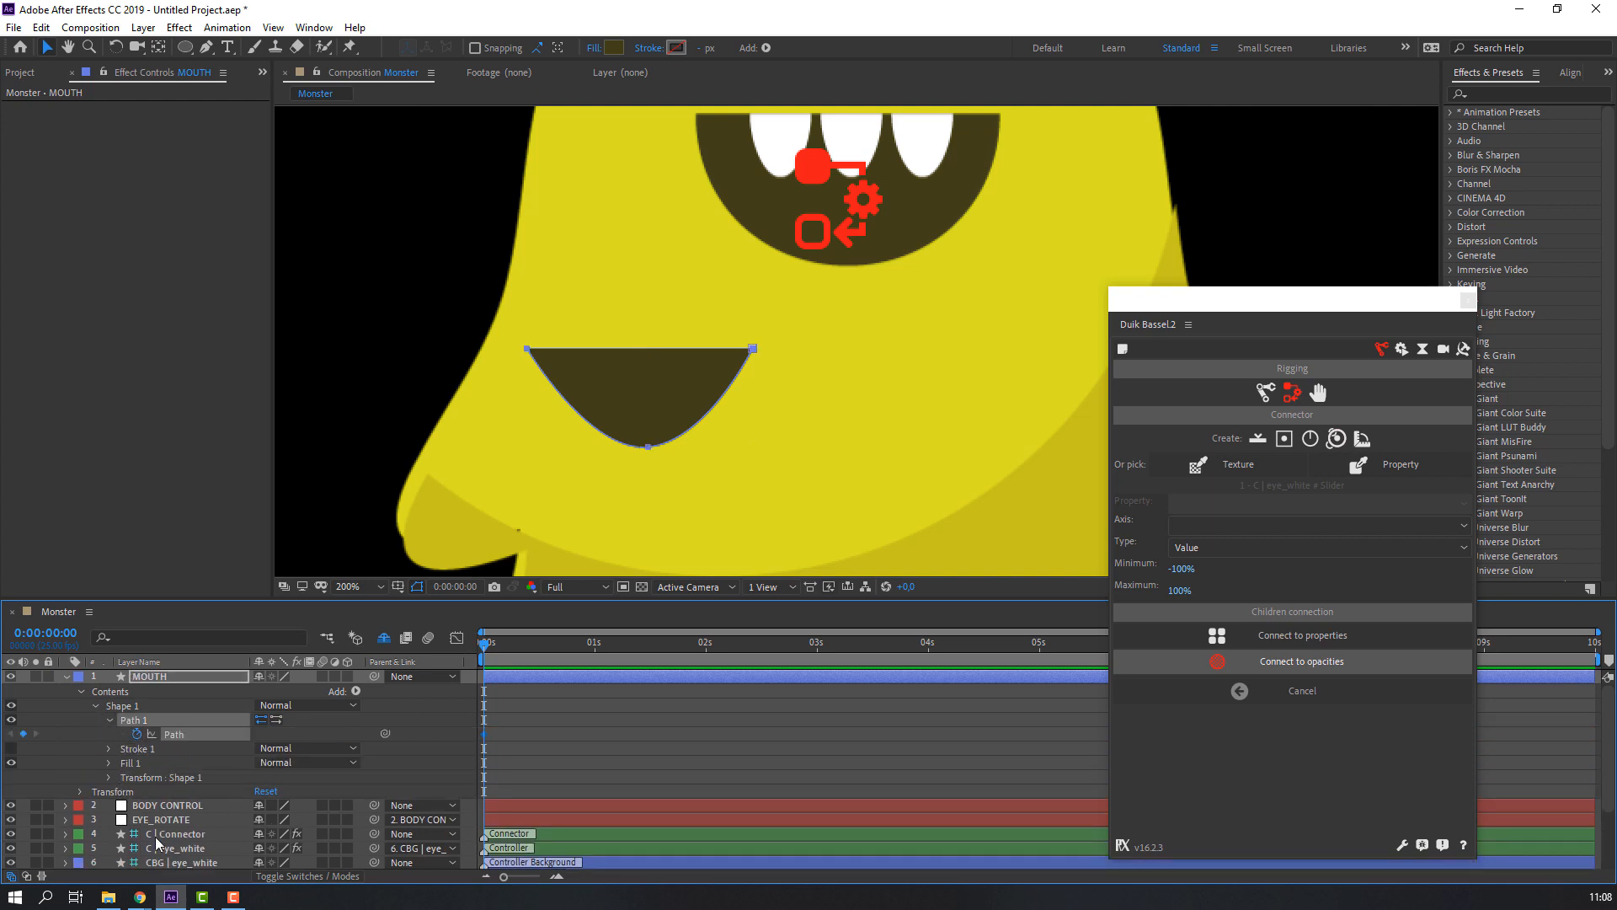
# - Add Path keyframes to the MOUTH shape at frames 10 and 20, and return to frame 0
pyautogui.hotkey('shift', 'pagedown')
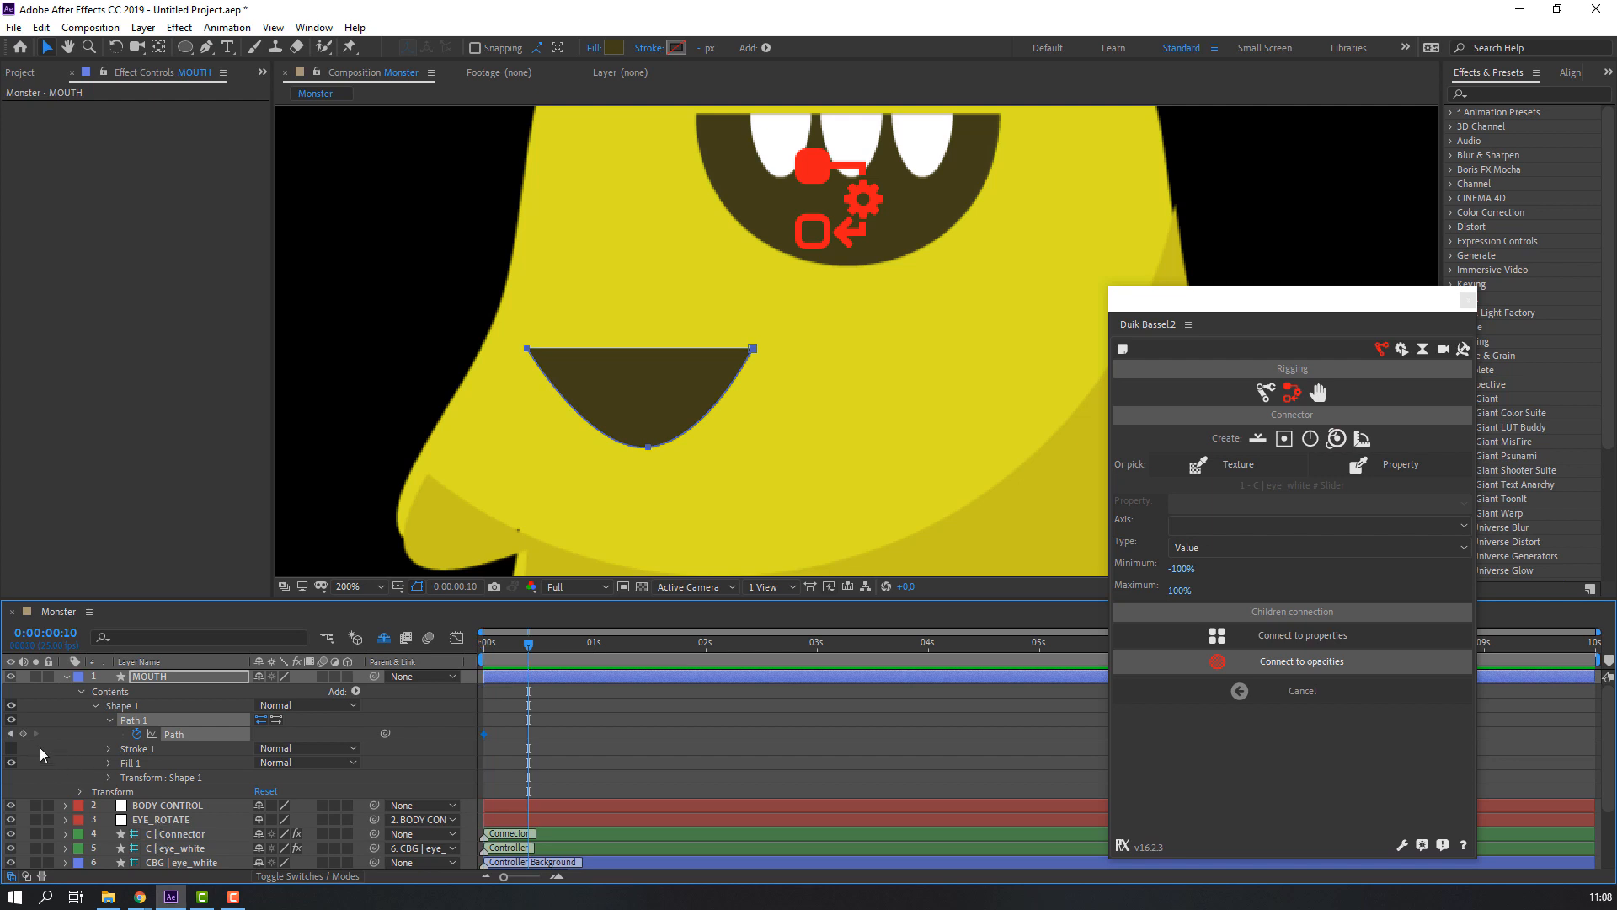
pyautogui.hotkey('shift', 'pagedown')
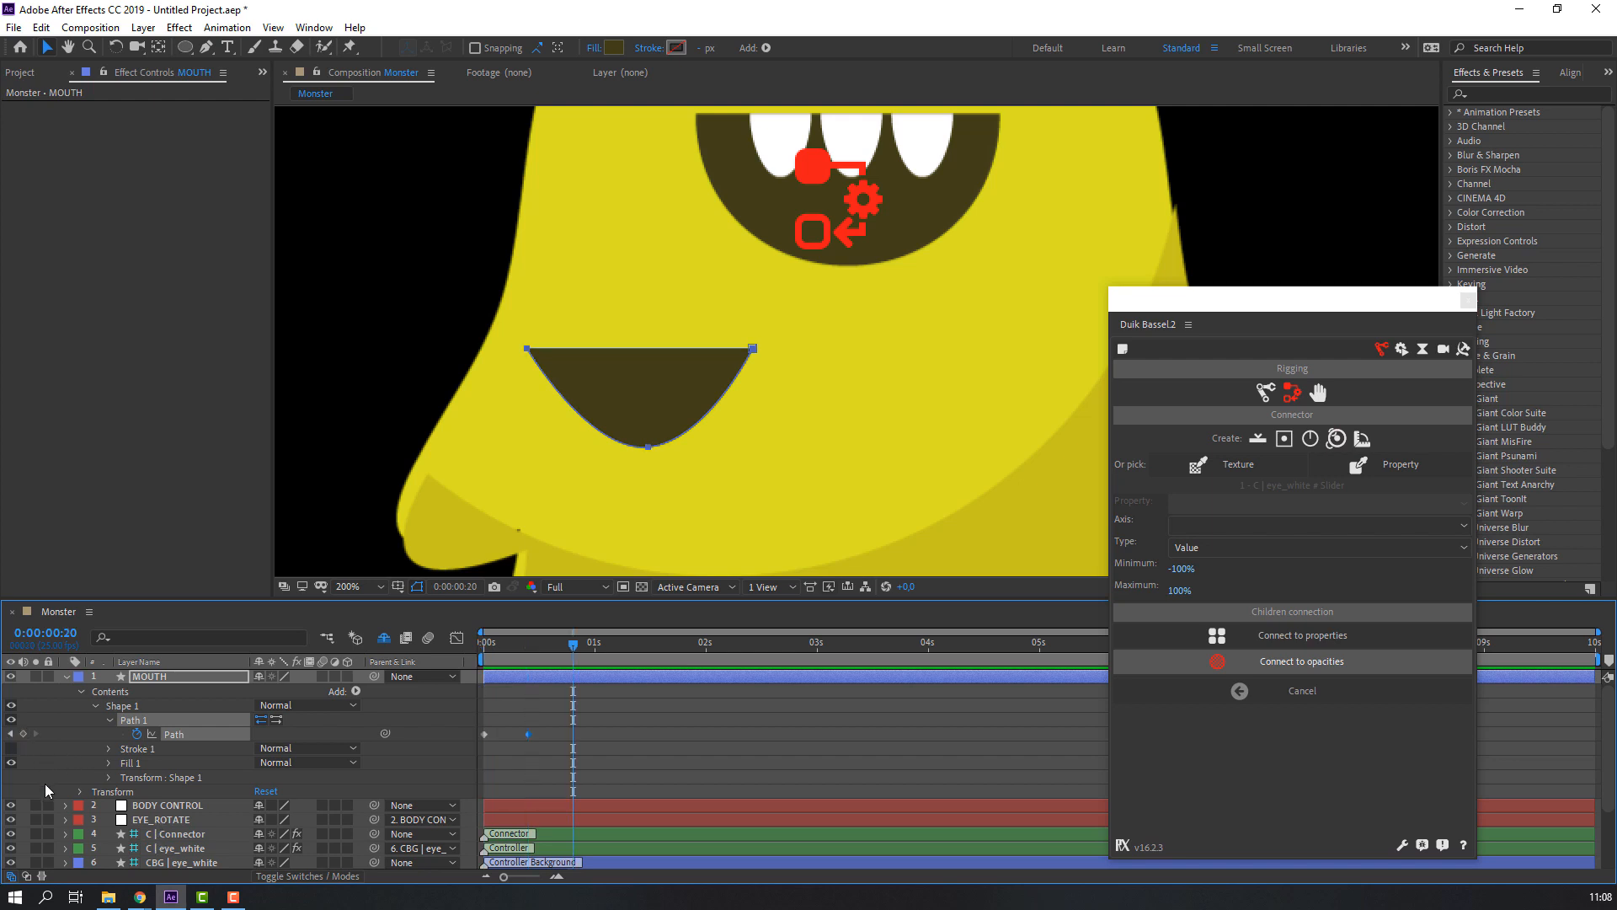
pyautogui.click(22, 733)
pyautogui.click(555, 648)
pyautogui.moveTo(633, 705); pyautogui.dragTo(455, 743)
pyautogui.click(543, 654)
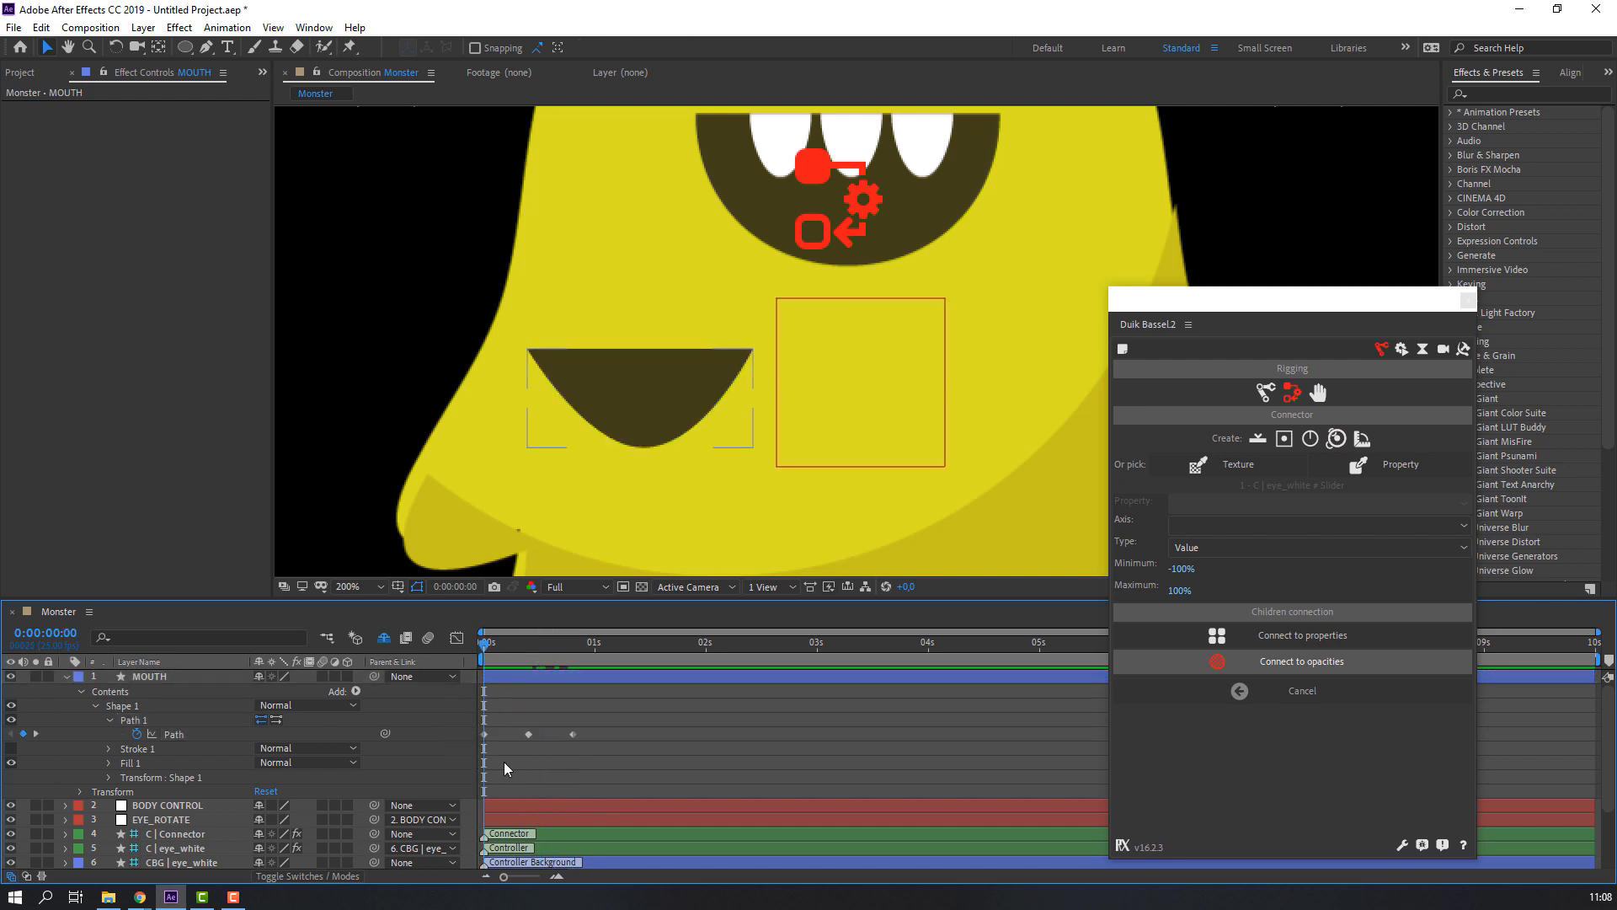
# - Reshape the MOUTH path at frame 0 into a small rounded open mouth by moving its three vertices and curving both corners
pyautogui.scroll(1, 610, 380)
pyautogui.press('g')
pyautogui.click(135, 721)
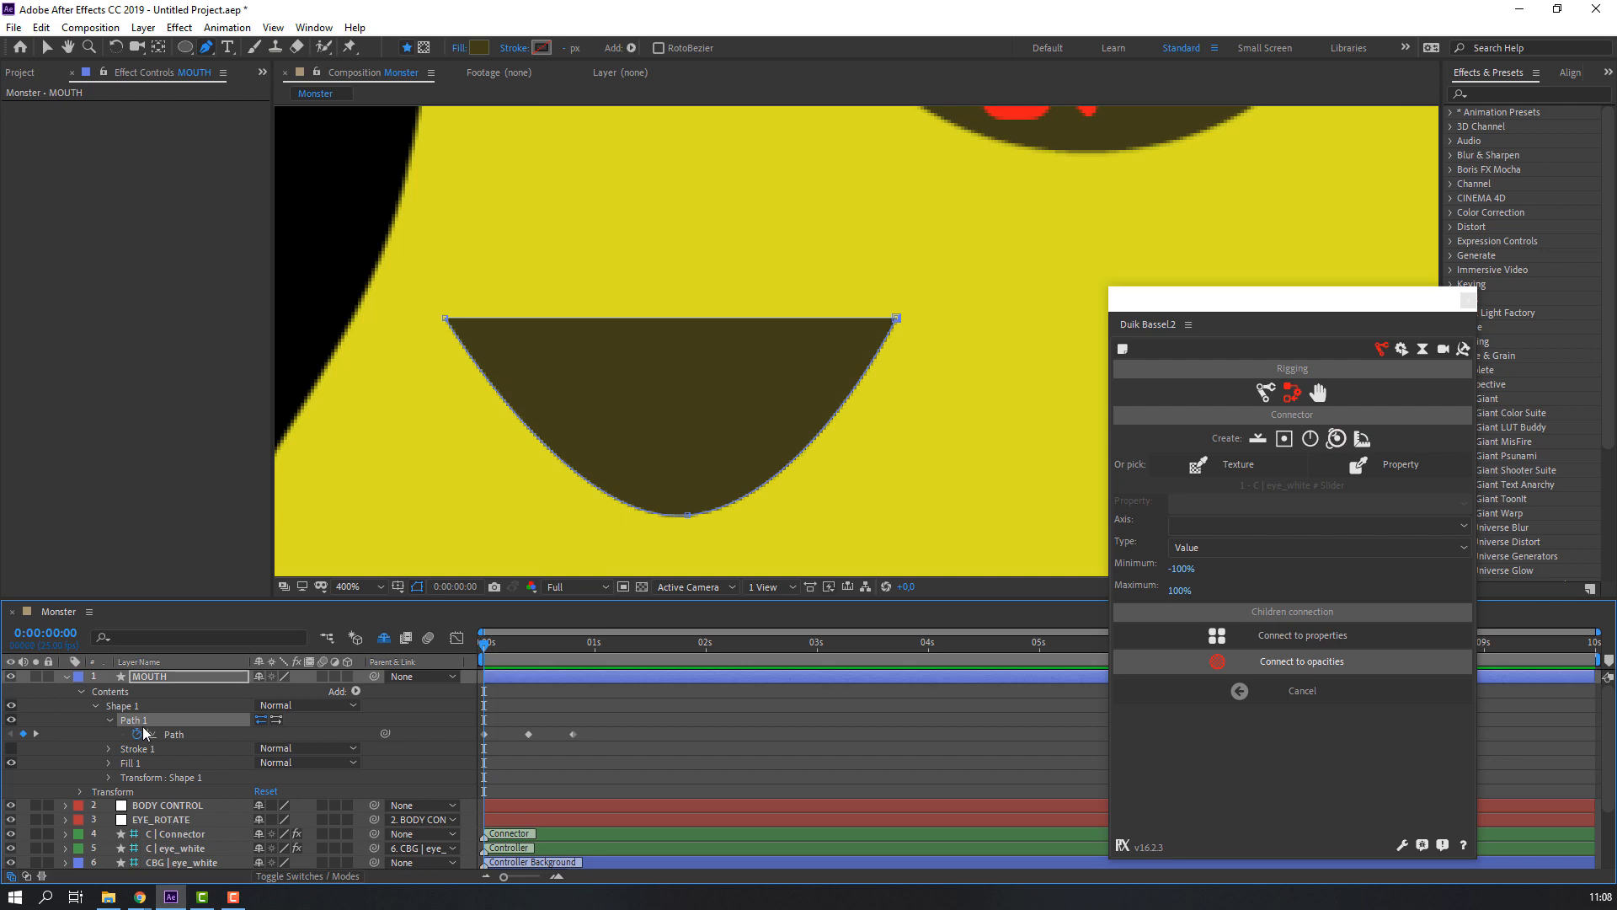
pyautogui.click(209, 52)
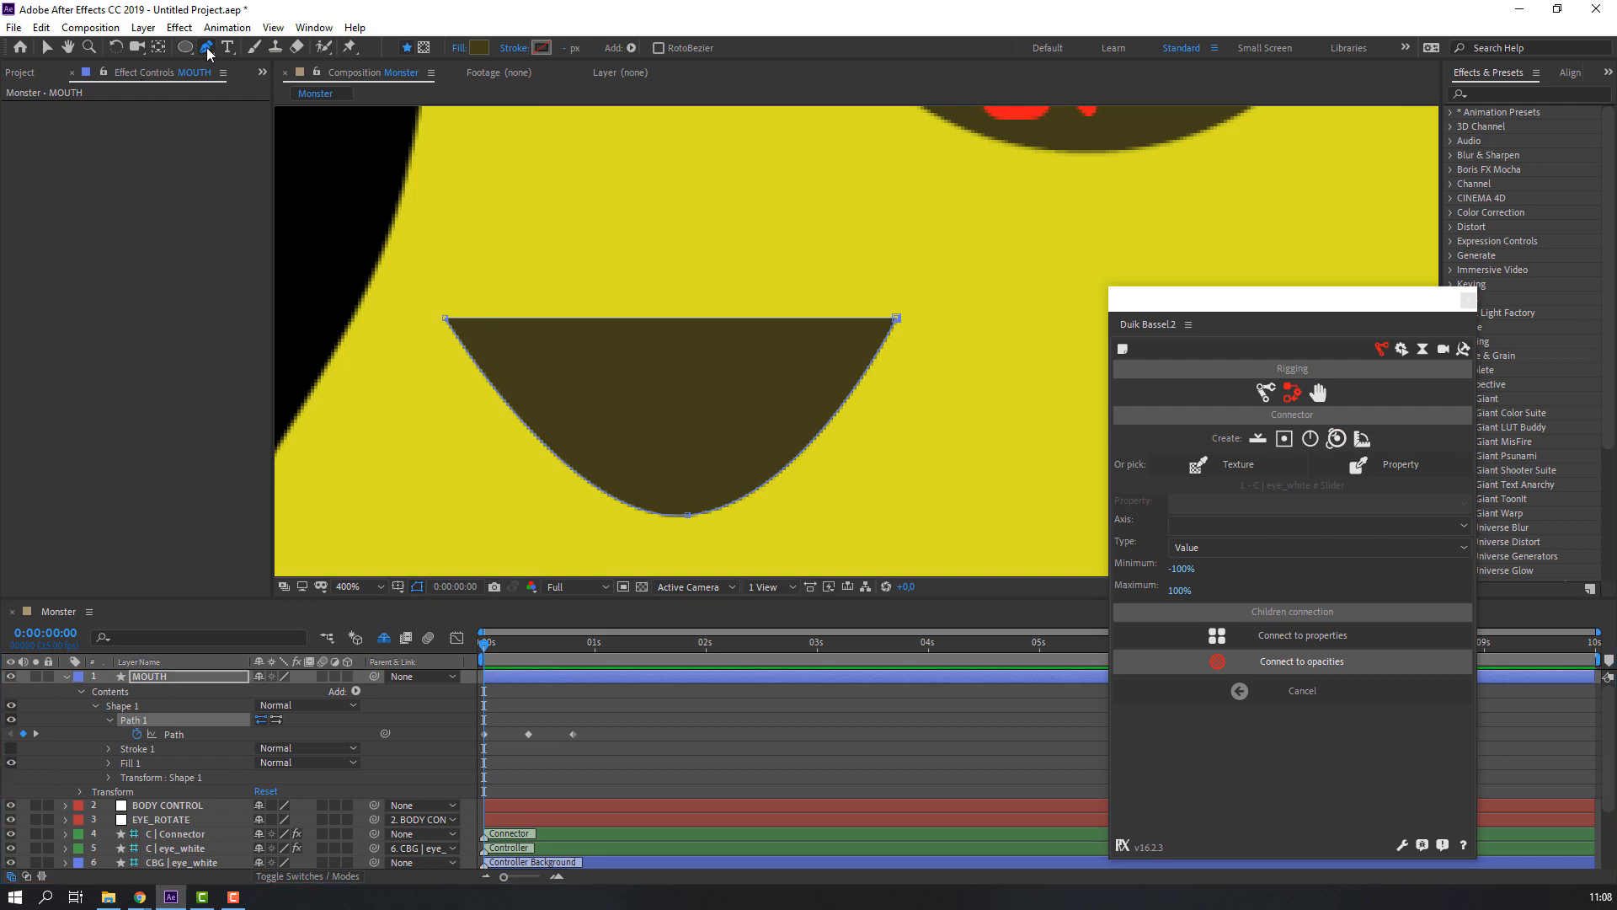
pyautogui.click(226, 50)
pyautogui.moveTo(446, 319); pyautogui.dragTo(531, 338)
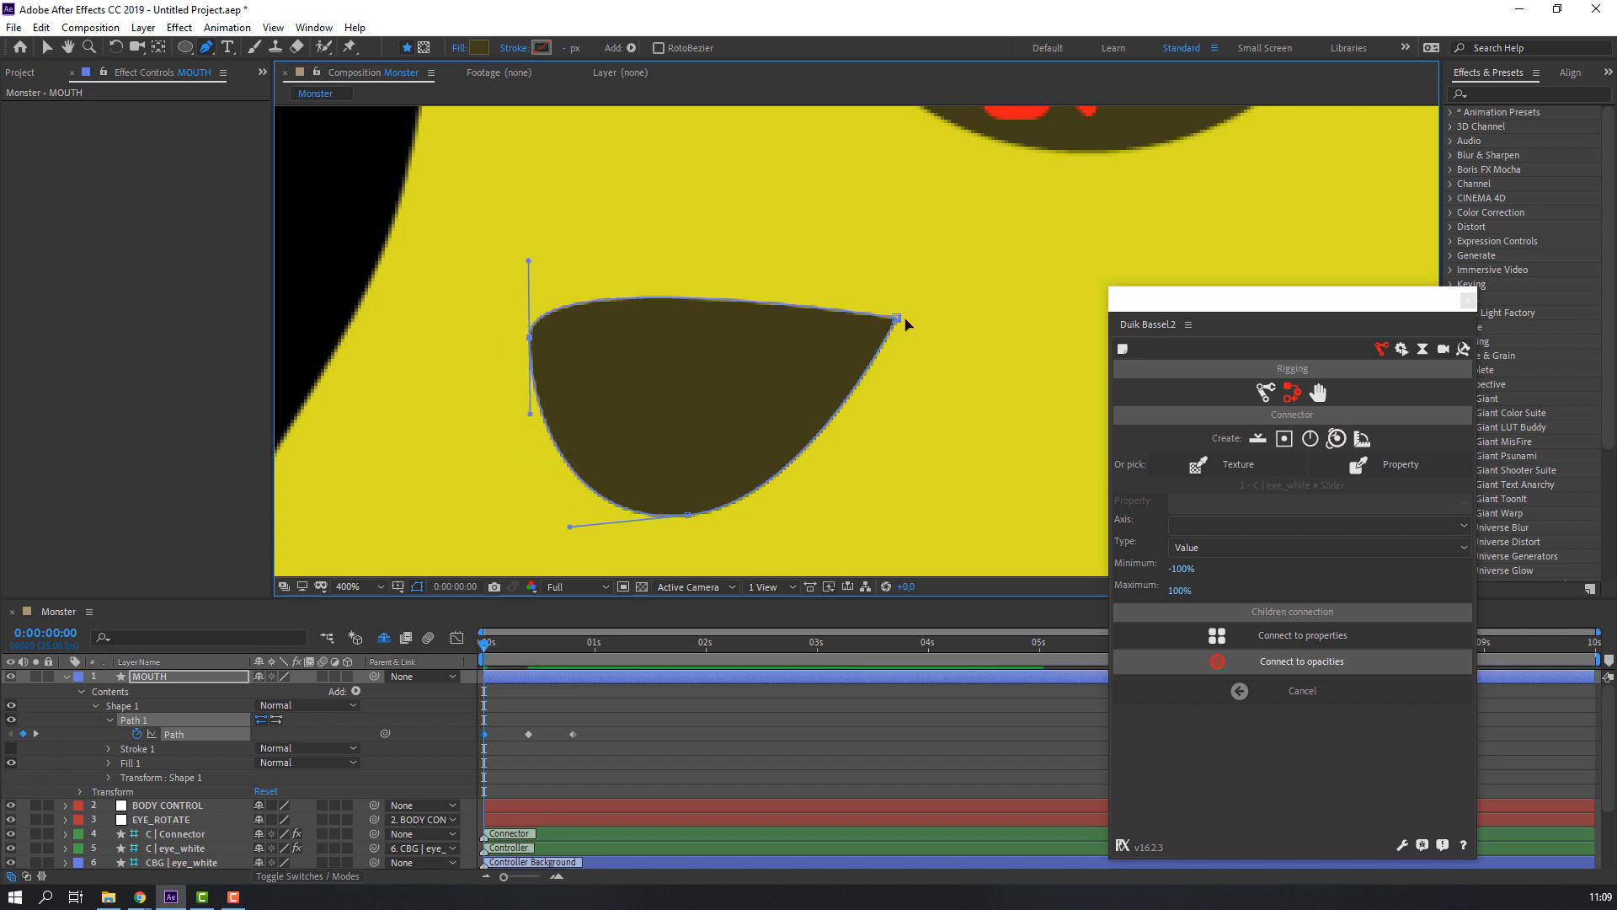
pyautogui.moveTo(905, 320); pyautogui.dragTo(702, 308)
pyautogui.moveTo(688, 514); pyautogui.dragTo(648, 505)
pyautogui.moveTo(531, 412); pyautogui.dragTo(506, 405)
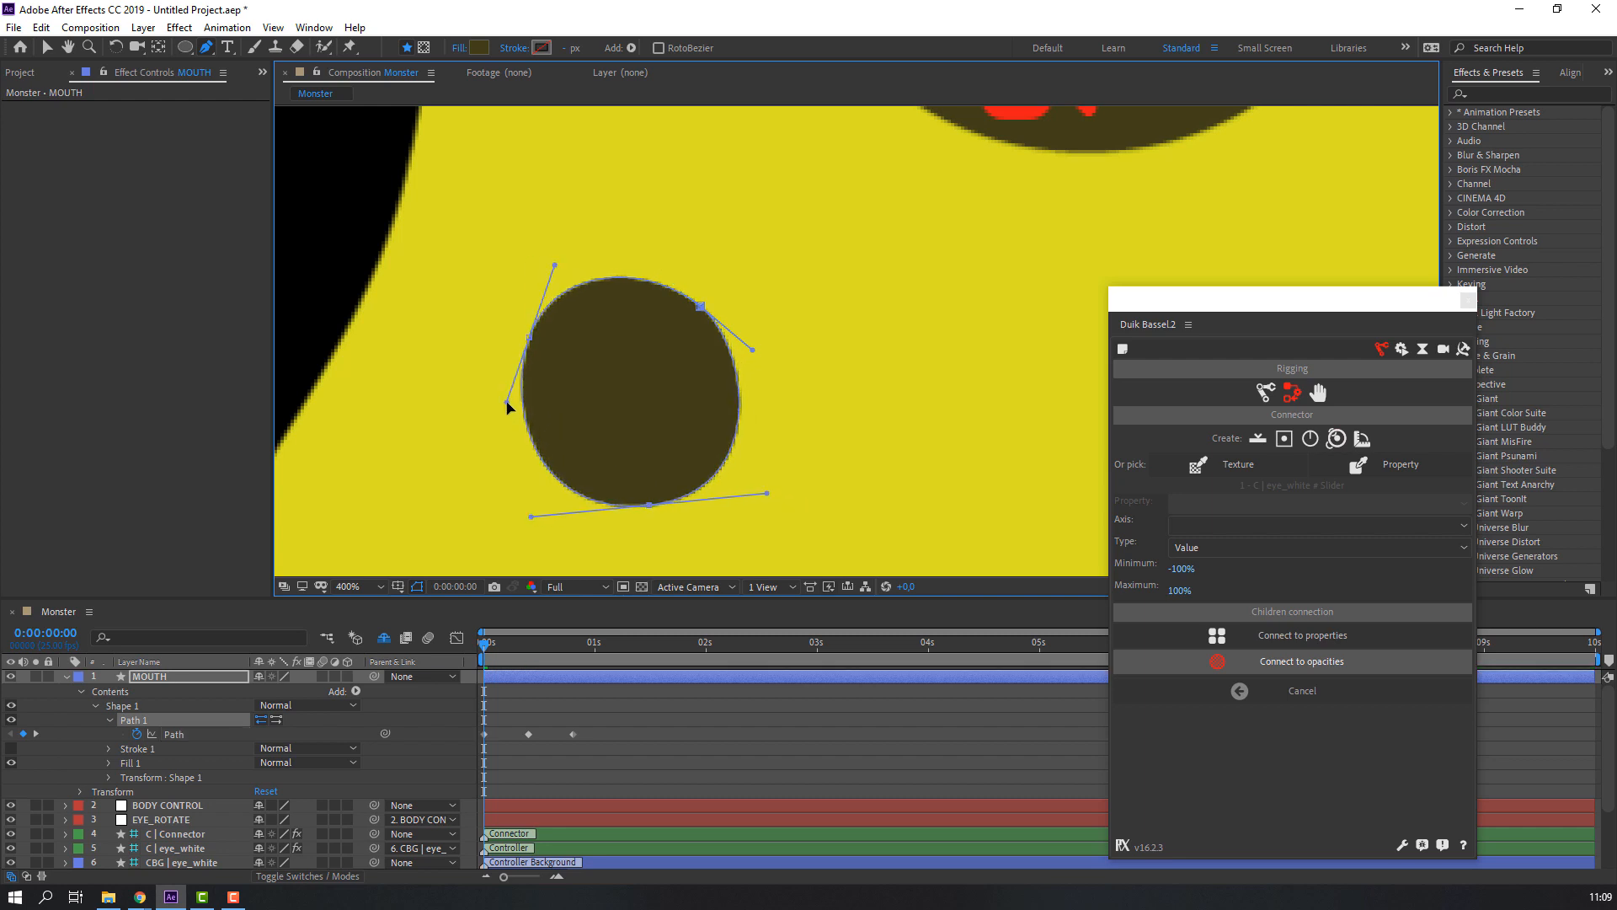
pyautogui.moveTo(701, 307); pyautogui.dragTo(707, 315)
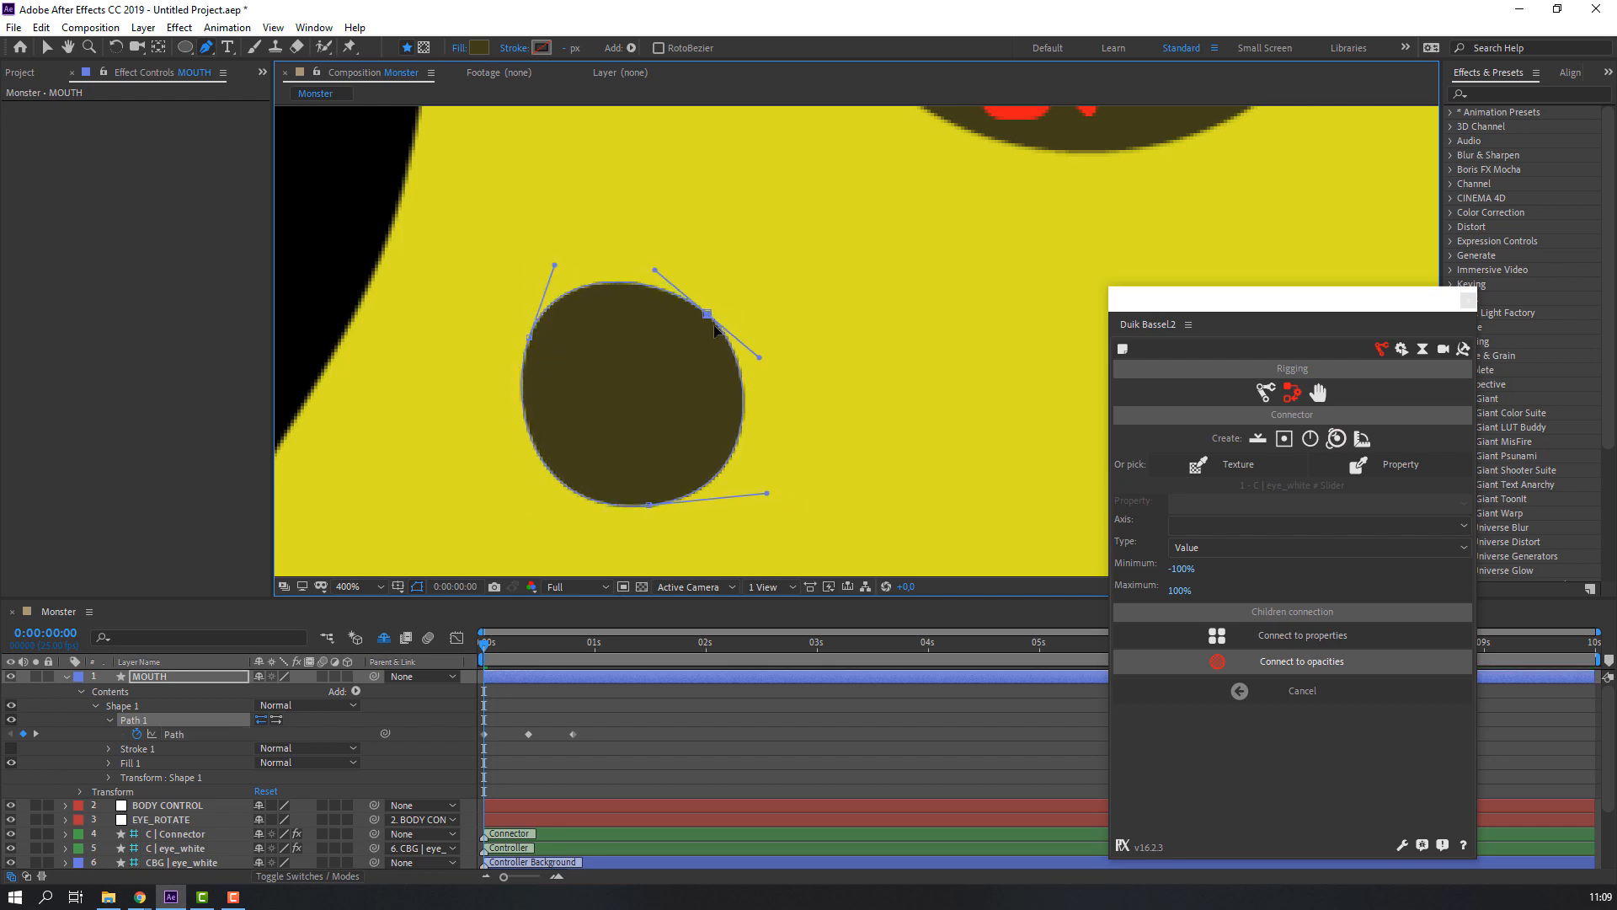
pyautogui.click(629, 711)
pyautogui.scroll(-1, 516, 459)
pyautogui.scroll(1, 503, 452)
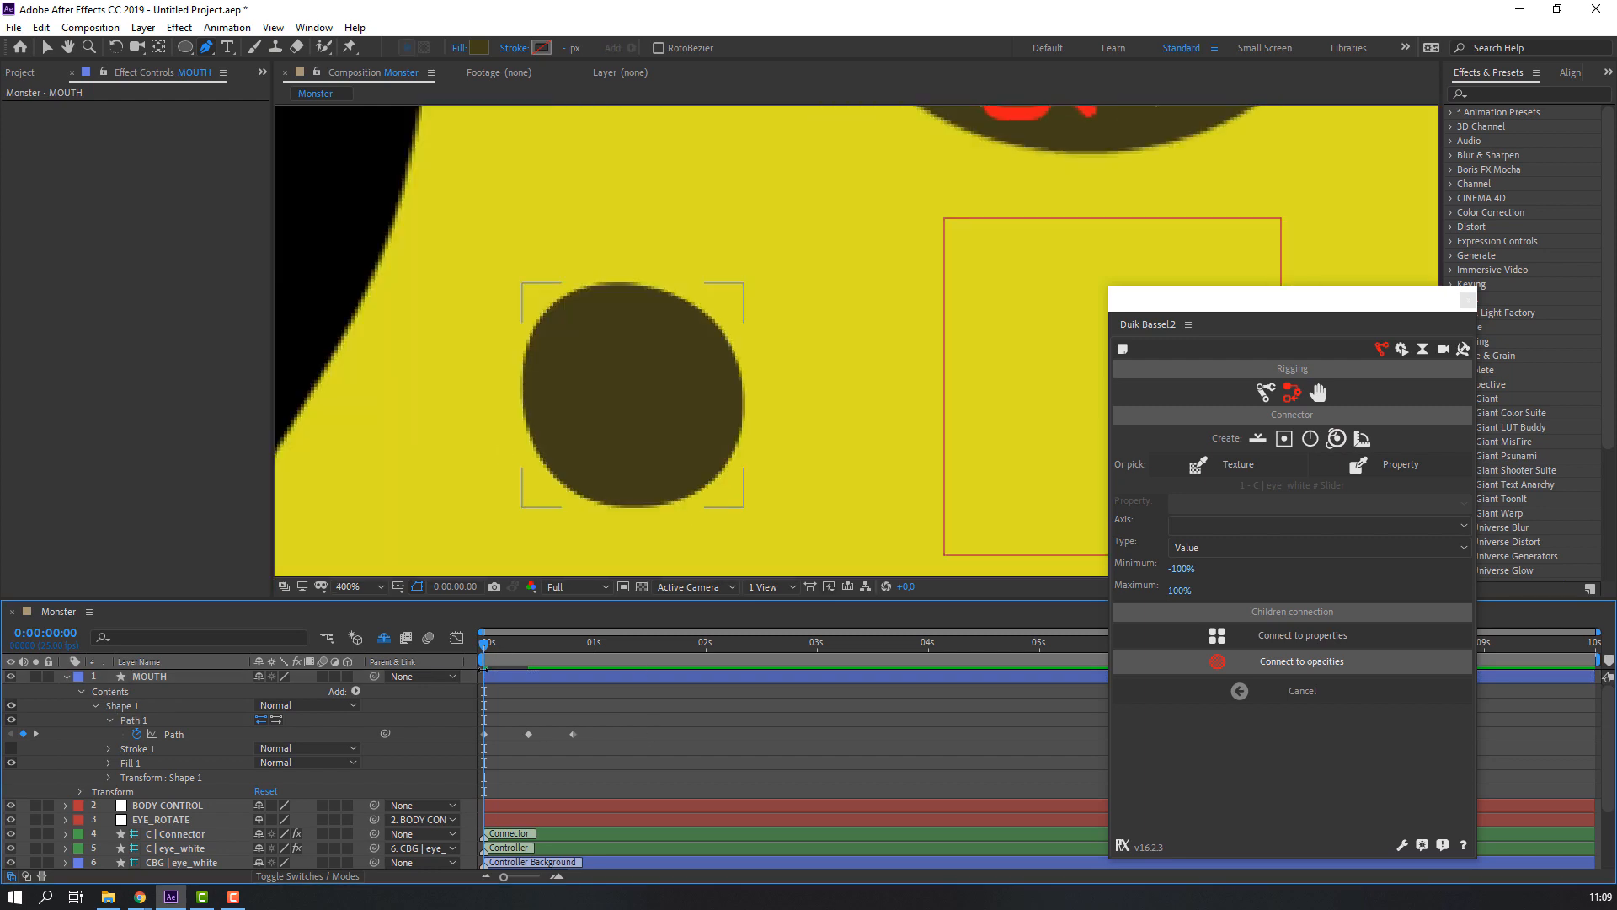
# - At frame 20, narrow the MOUTH path by moving both upper corner vertices inward and shifting the bottom vertex up
pyautogui.moveTo(485, 640); pyautogui.dragTo(572, 643)
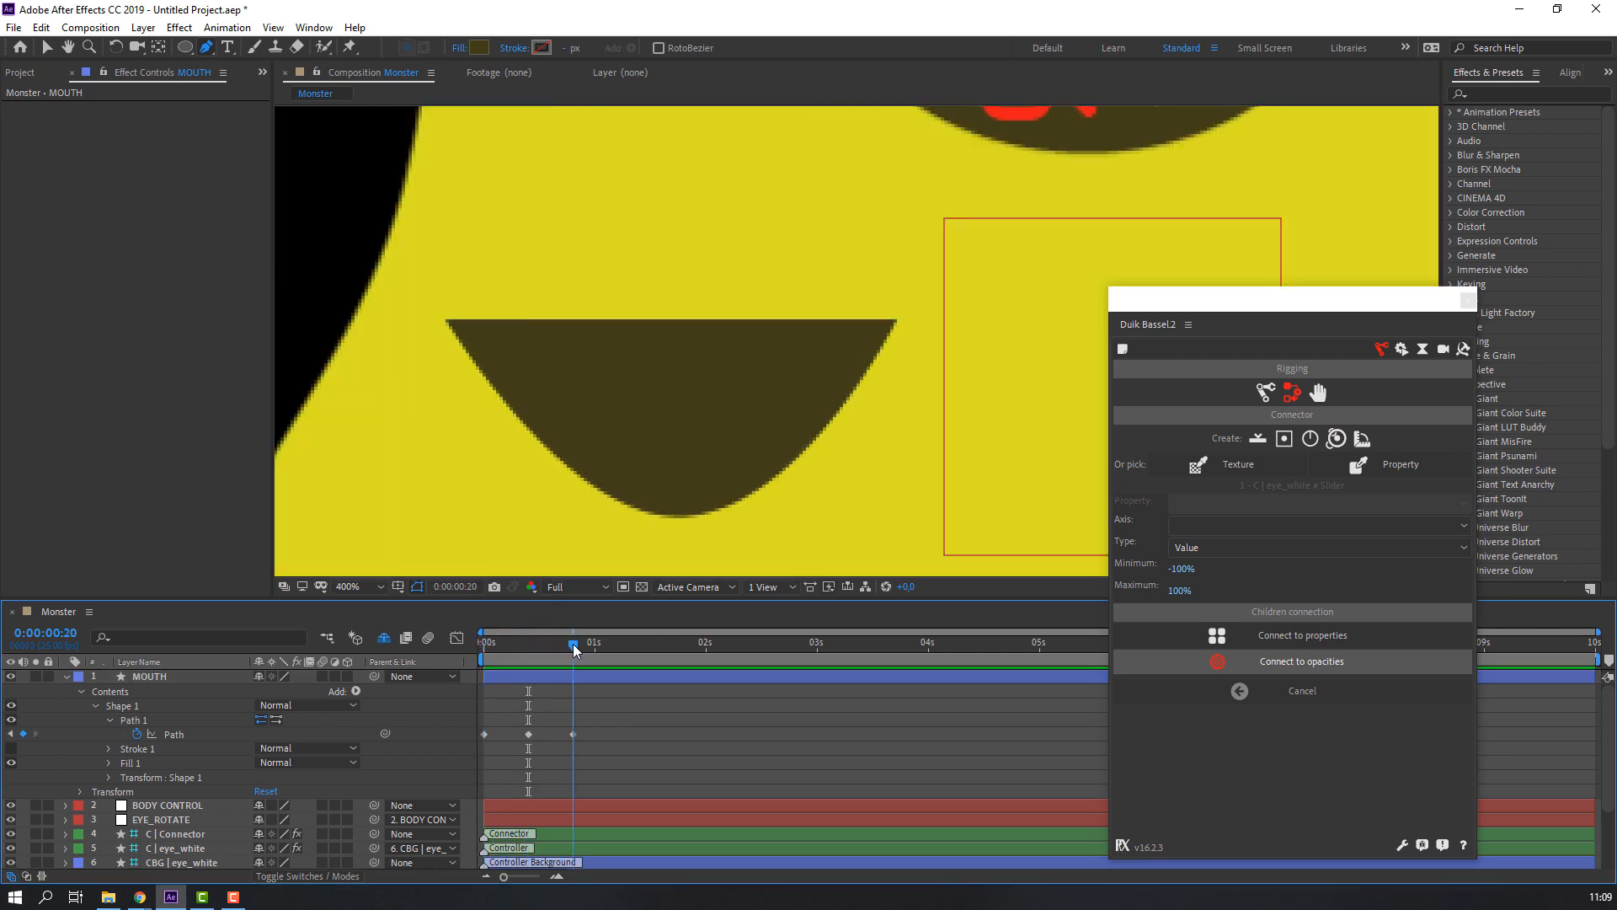
pyautogui.click(133, 720)
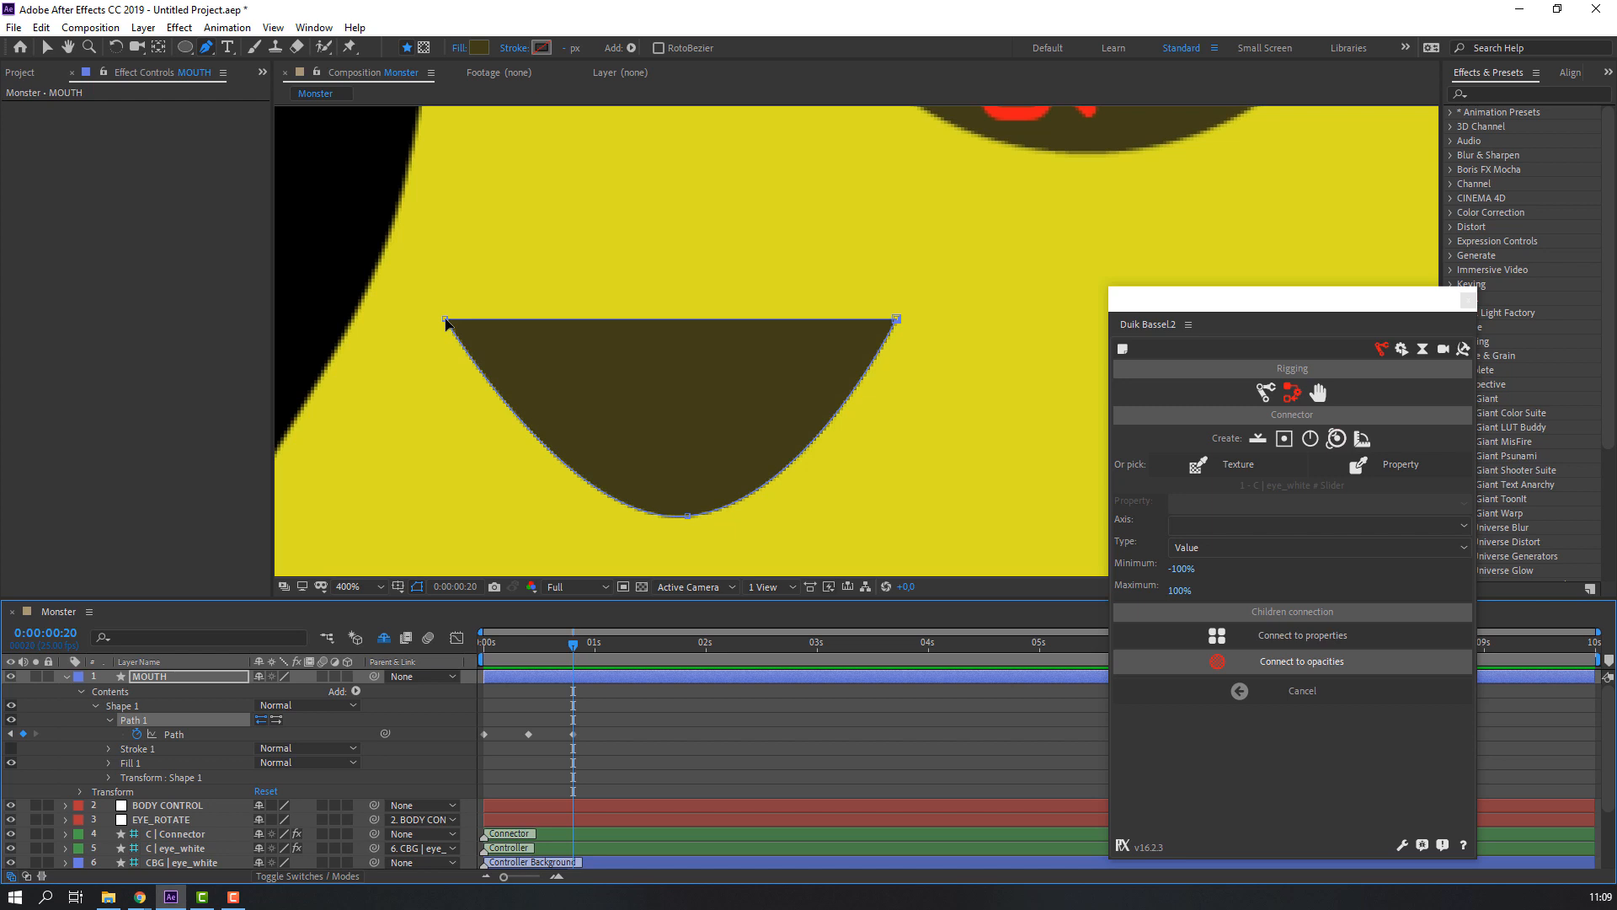
pyautogui.moveTo(446, 319); pyautogui.dragTo(535, 319)
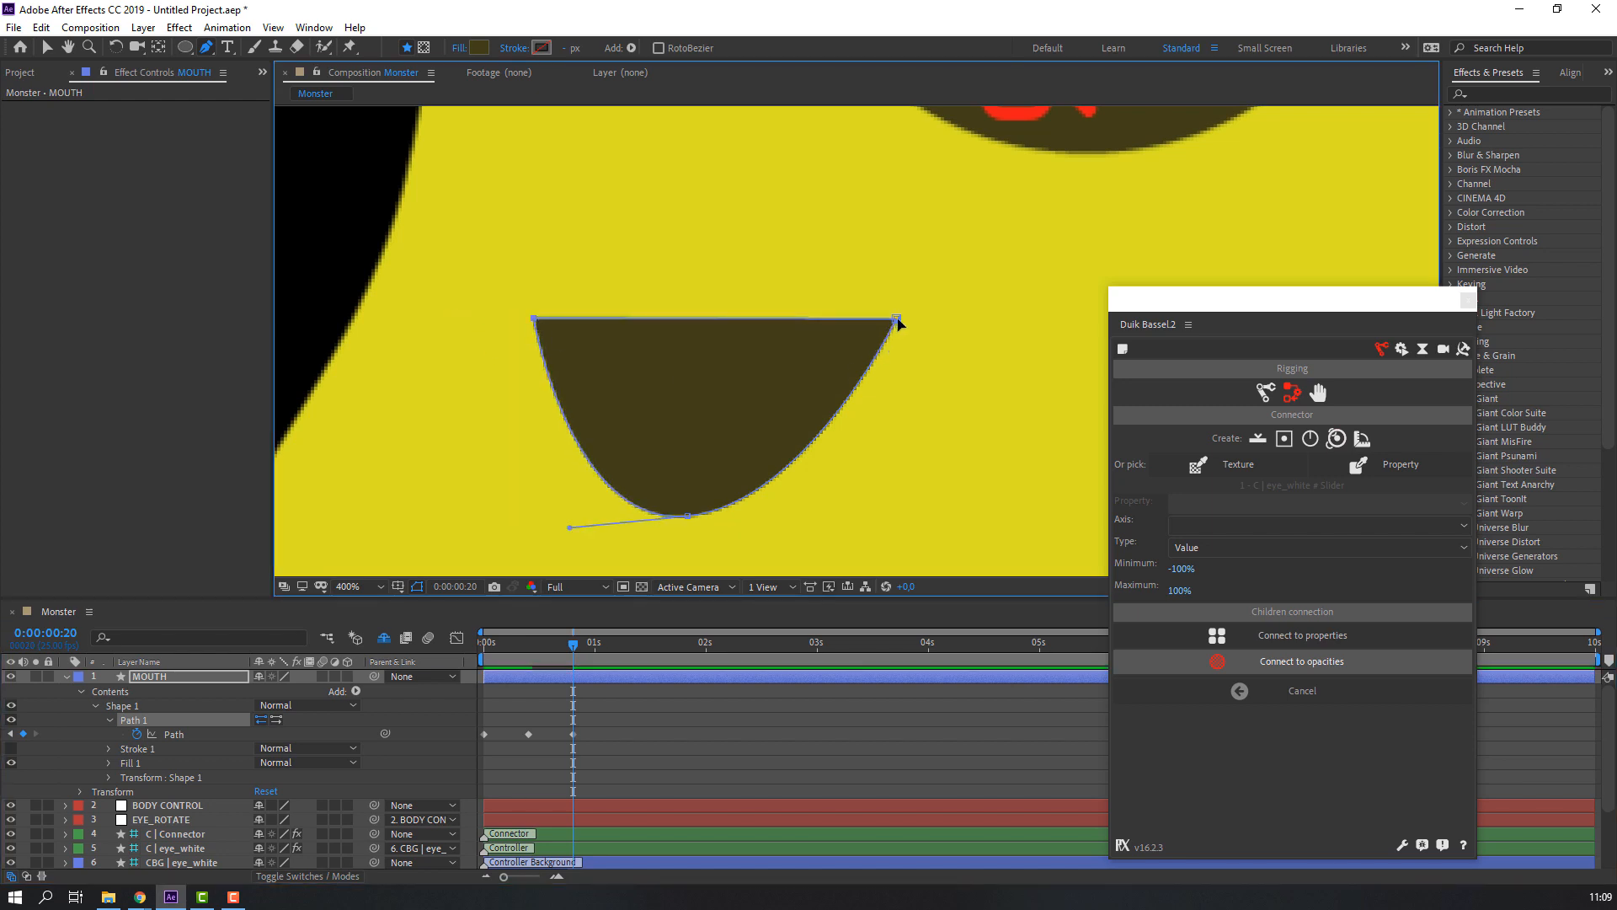
pyautogui.moveTo(897, 320); pyautogui.dragTo(813, 332)
pyautogui.moveTo(535, 319); pyautogui.dragTo(676, 326)
pyautogui.moveTo(814, 331); pyautogui.dragTo(798, 325)
pyautogui.moveTo(688, 515)
pyautogui.mouseDown()
pyautogui.moveTo(722, 409)
pyautogui.moveTo(671, 489)
pyautogui.mouseUp()
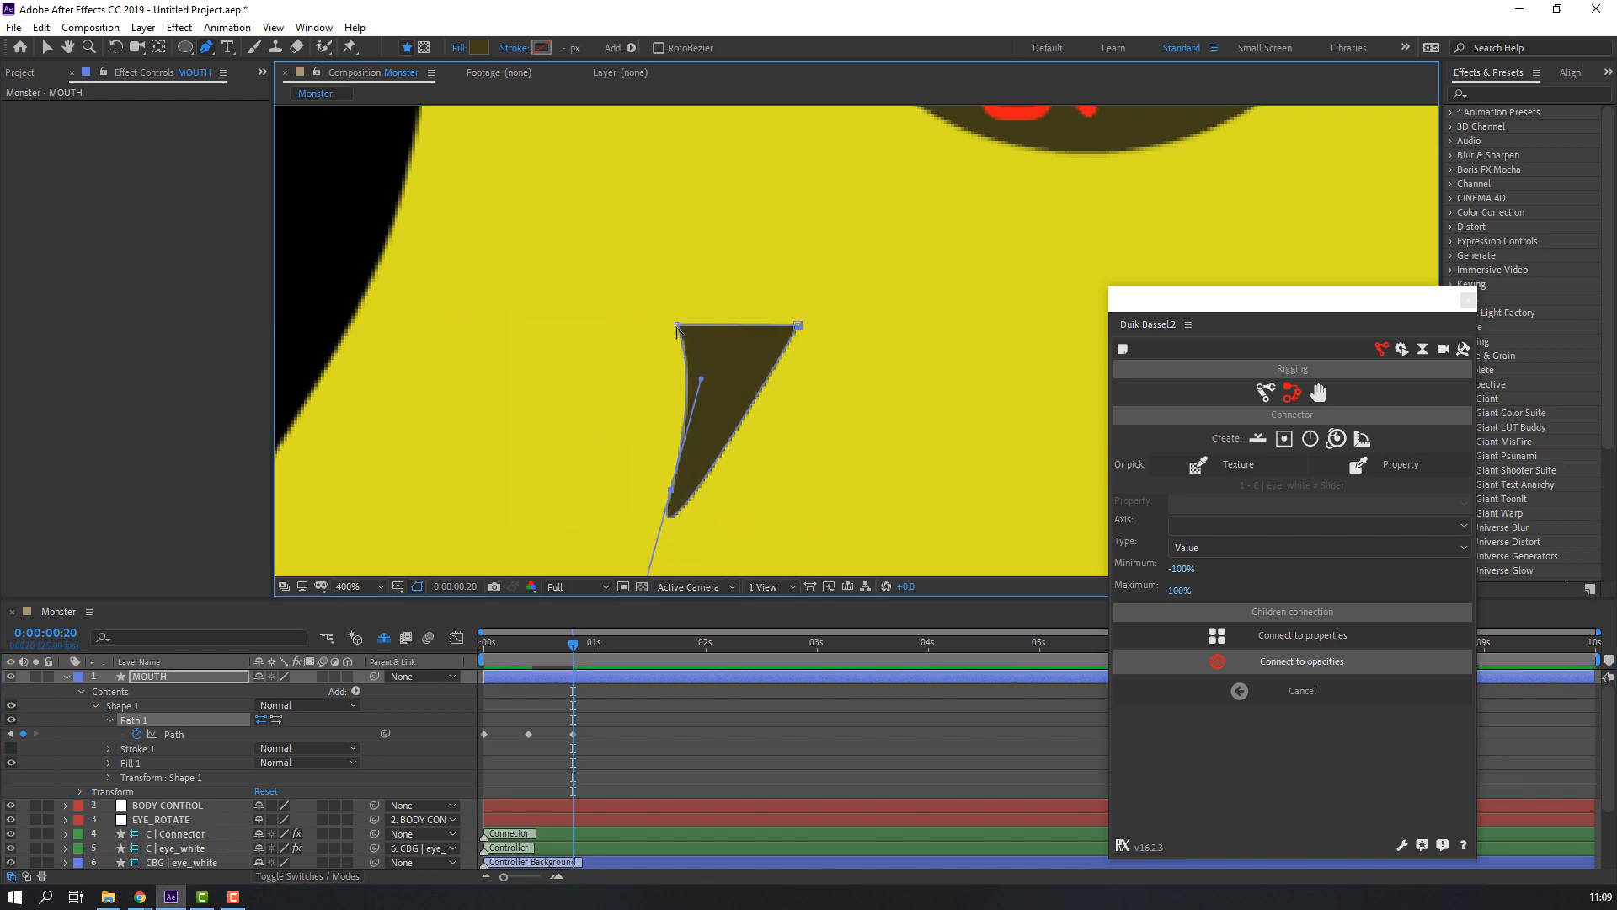
# - Curve the upper-left corner of the frame 20 MOUTH path, reposition its bottom vertex up and to the right, and adjust that vertex's handle
pyautogui.keyDown('alt'); pyautogui.click(679, 325); pyautogui.keyUp('alt')
pyautogui.moveTo(660, 349); pyautogui.dragTo(683, 324)
pyautogui.click(548, 758)
pyautogui.click(173, 734)
pyautogui.moveTo(671, 490); pyautogui.dragTo(727, 430)
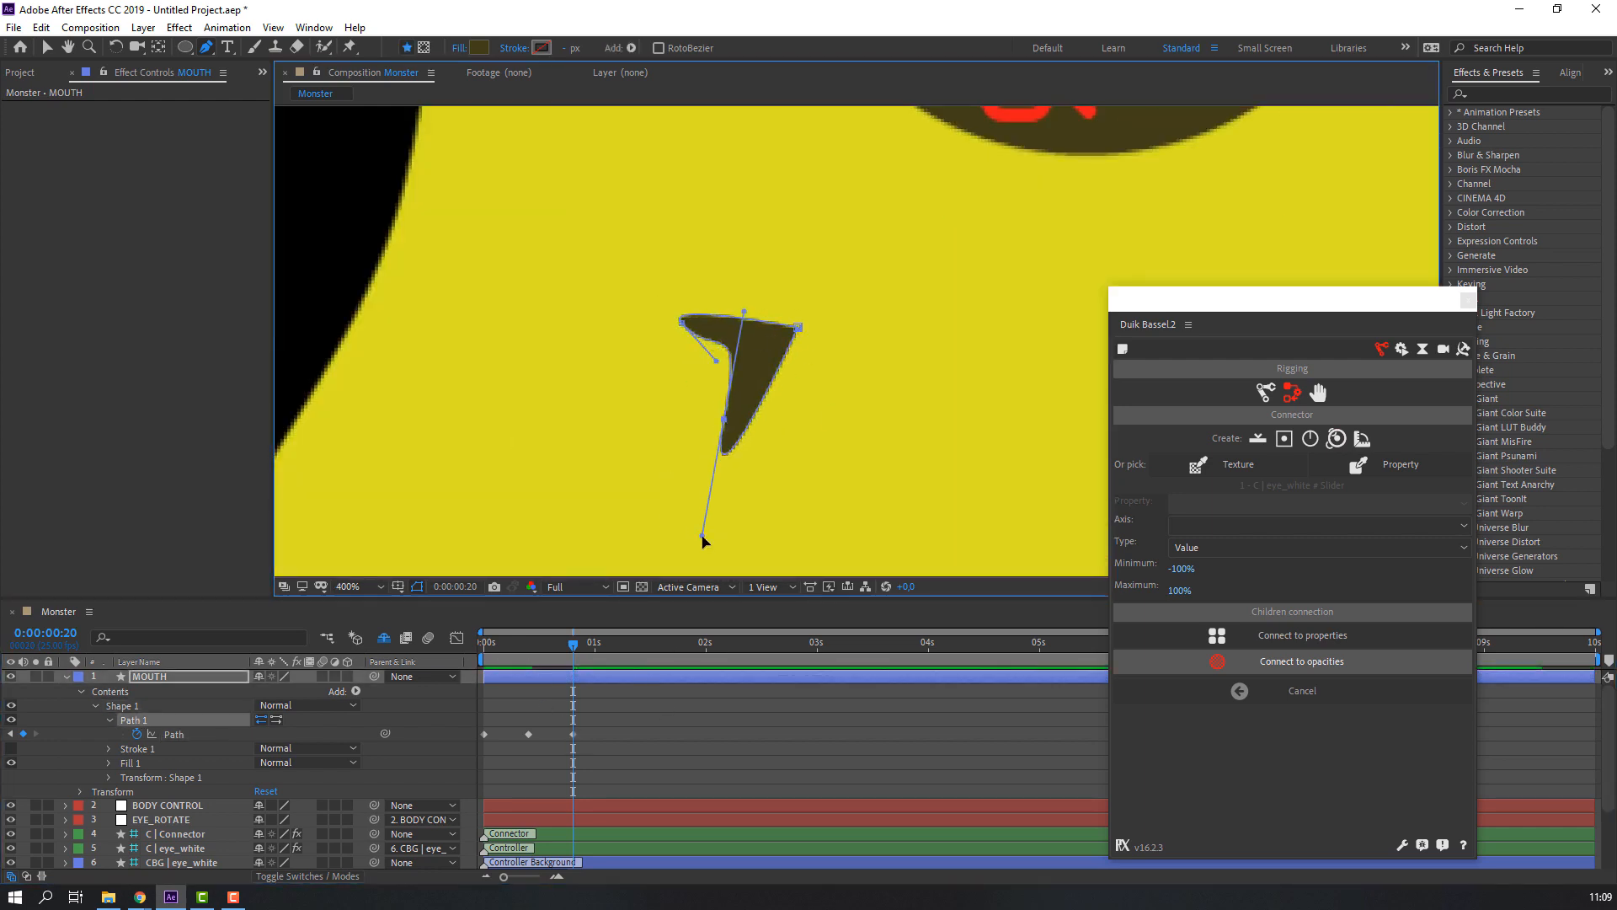
pyautogui.moveTo(705, 539); pyautogui.dragTo(791, 509)
pyautogui.moveTo(727, 430); pyautogui.dragTo(760, 404)
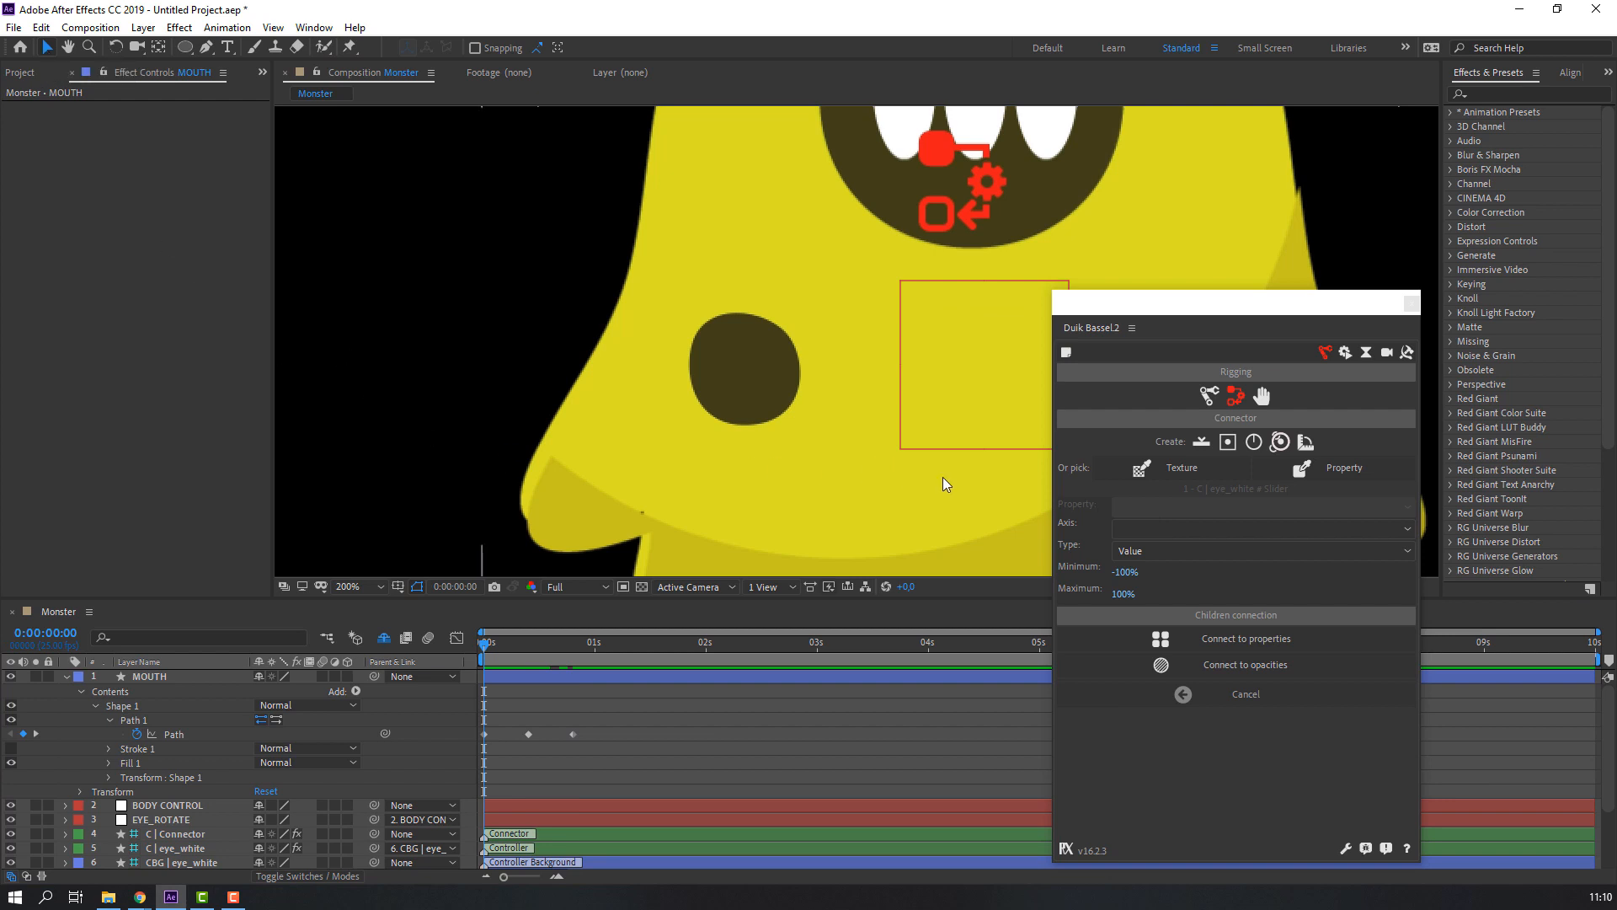
# - Create a Duik slider controller, scale CBG | Slider to 190%, and place it on the black area left of the character
pyautogui.click(1202, 442)
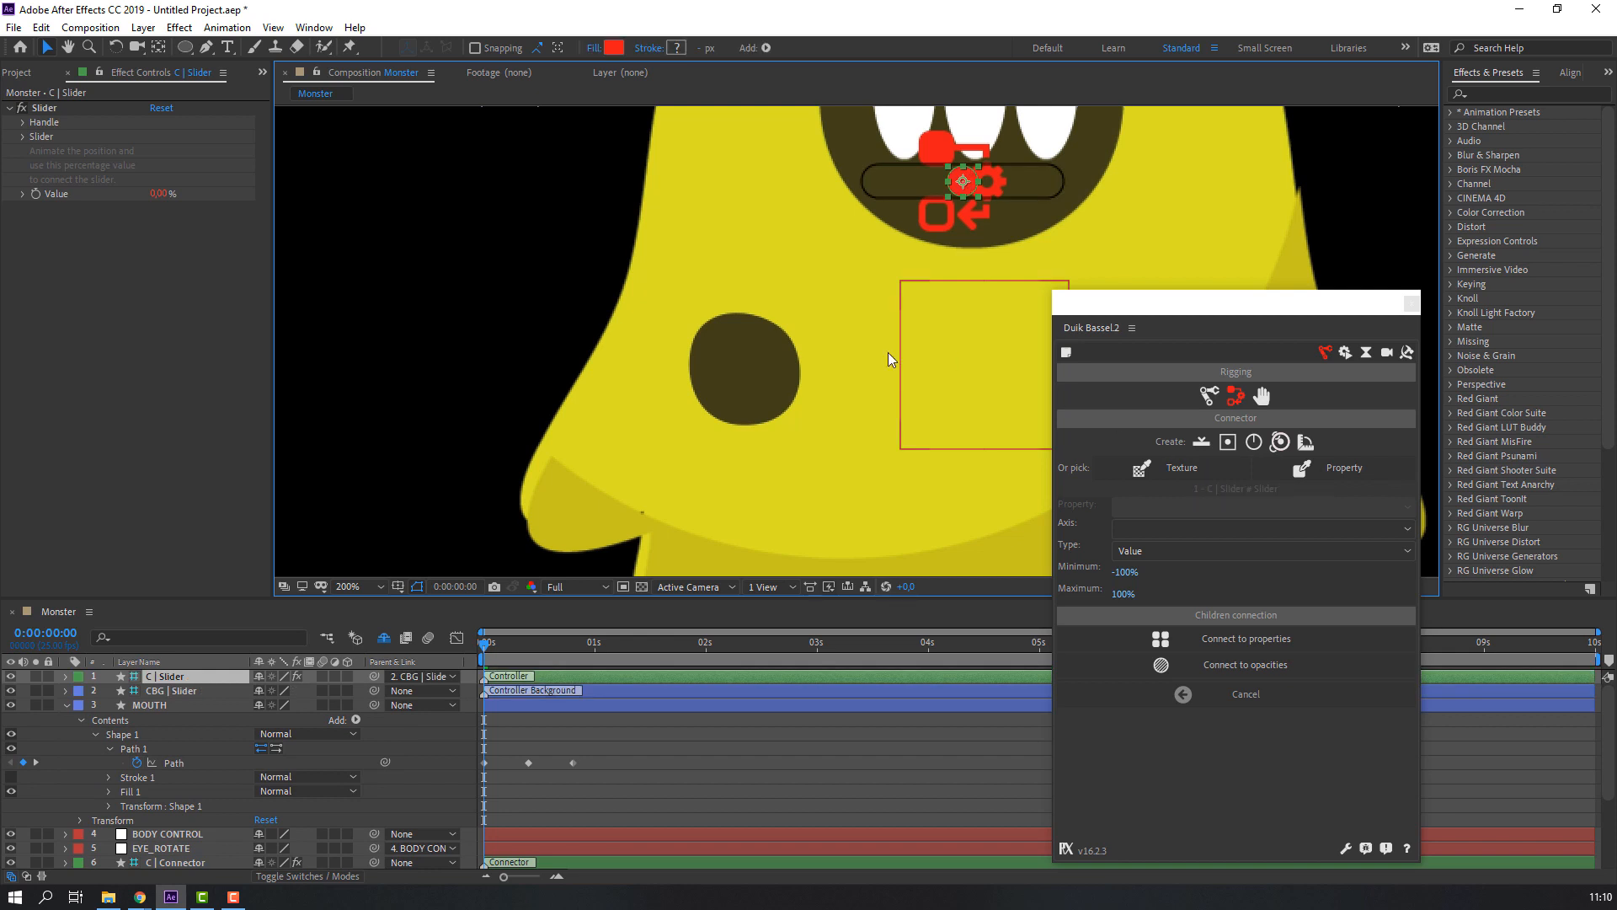
pyautogui.moveTo(311, 704); pyautogui.dragTo(349, 705)
pyautogui.scroll(-2, 900, 268)
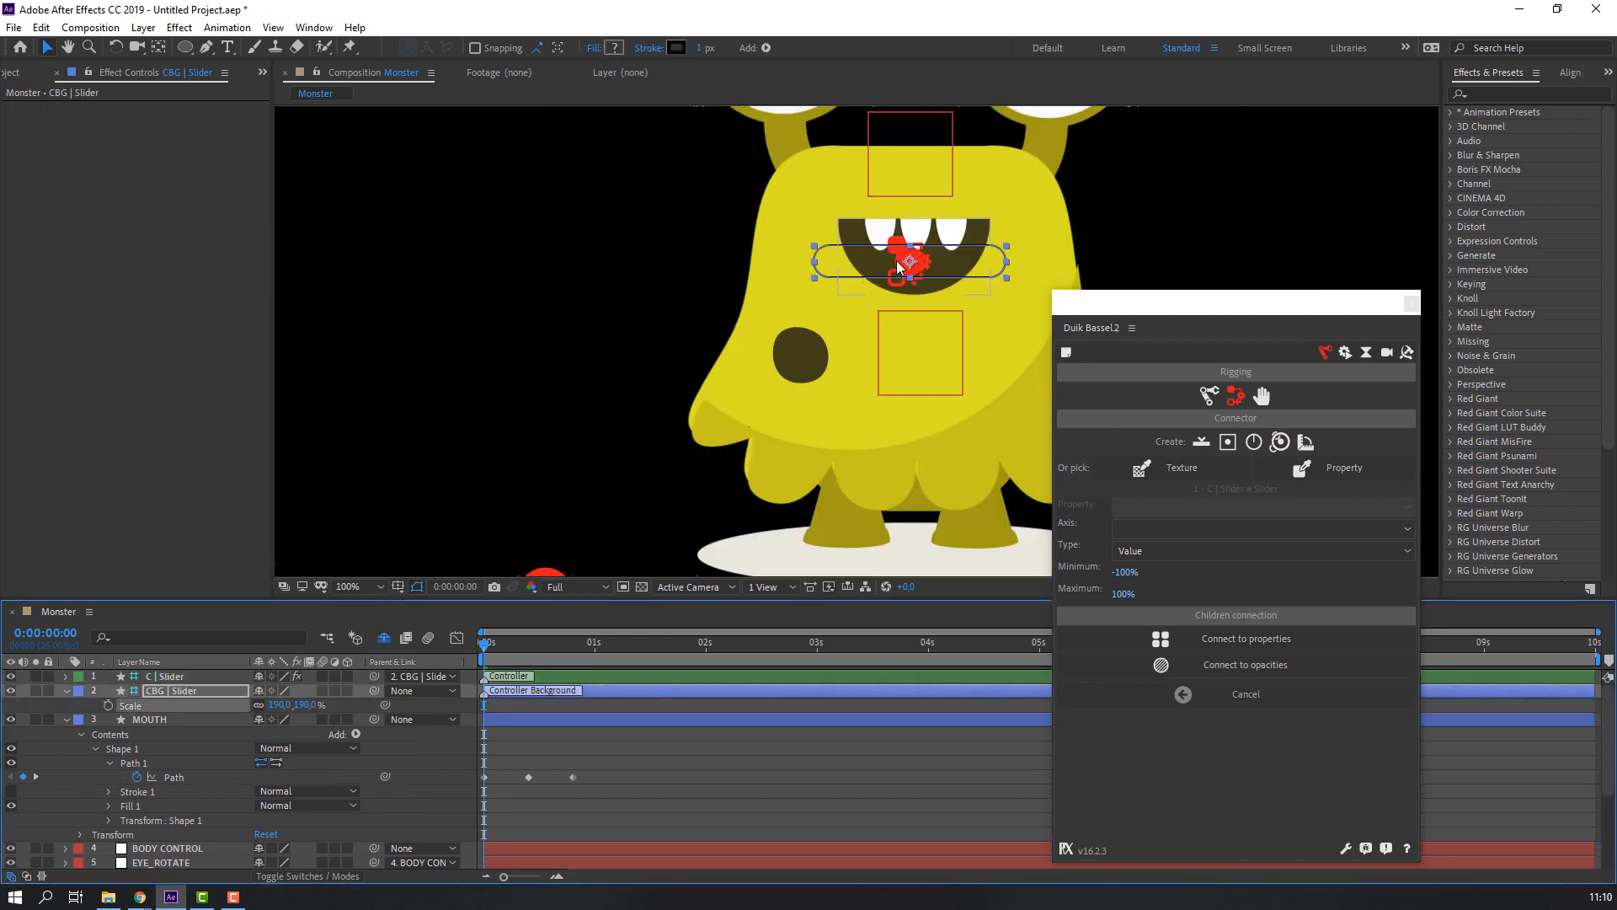
pyautogui.moveTo(922, 270); pyautogui.dragTo(563, 262)
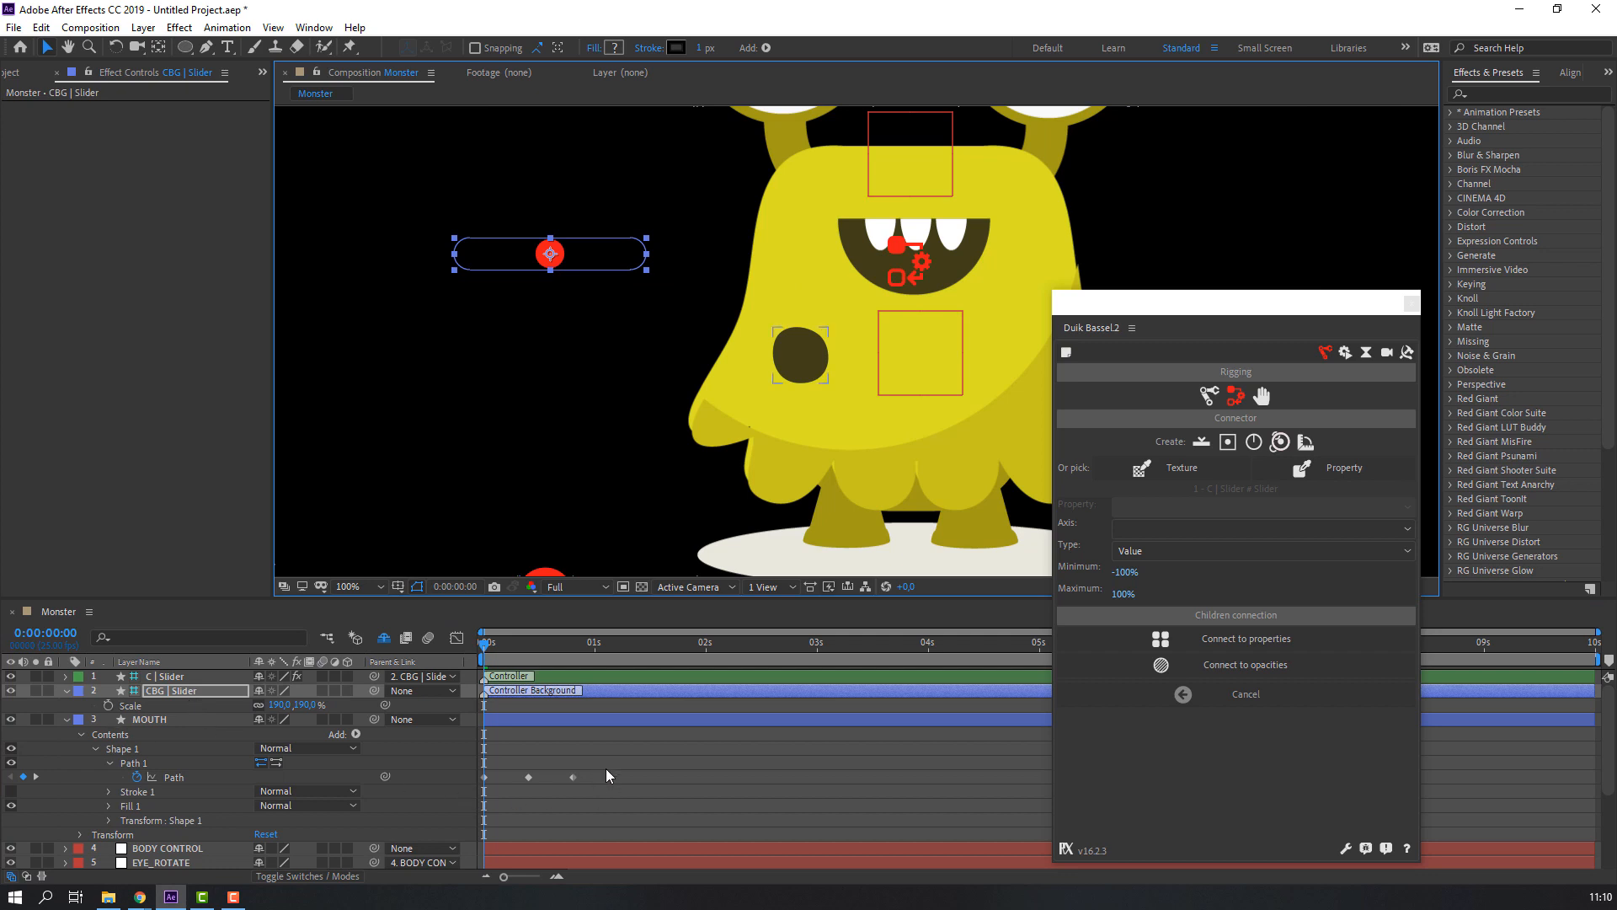
# - Connect the three MOUTH Path keyframes to the new slider with Duik and nudge its handle slightly left as a test
pyautogui.moveTo(606, 770); pyautogui.dragTo(477, 792)
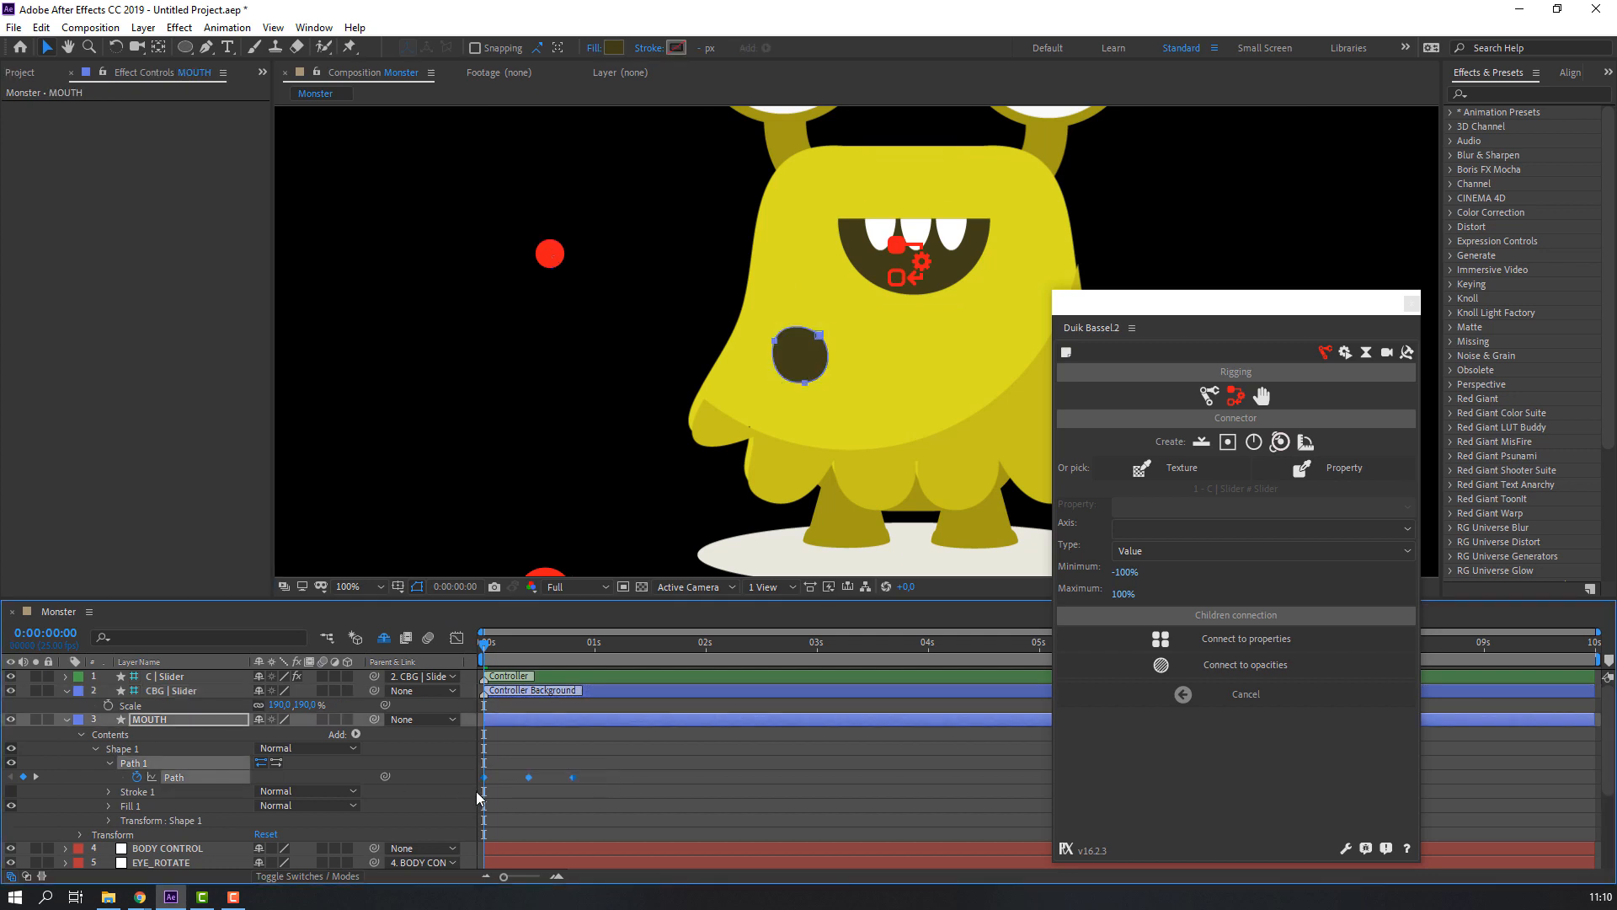
pyautogui.click(1238, 640)
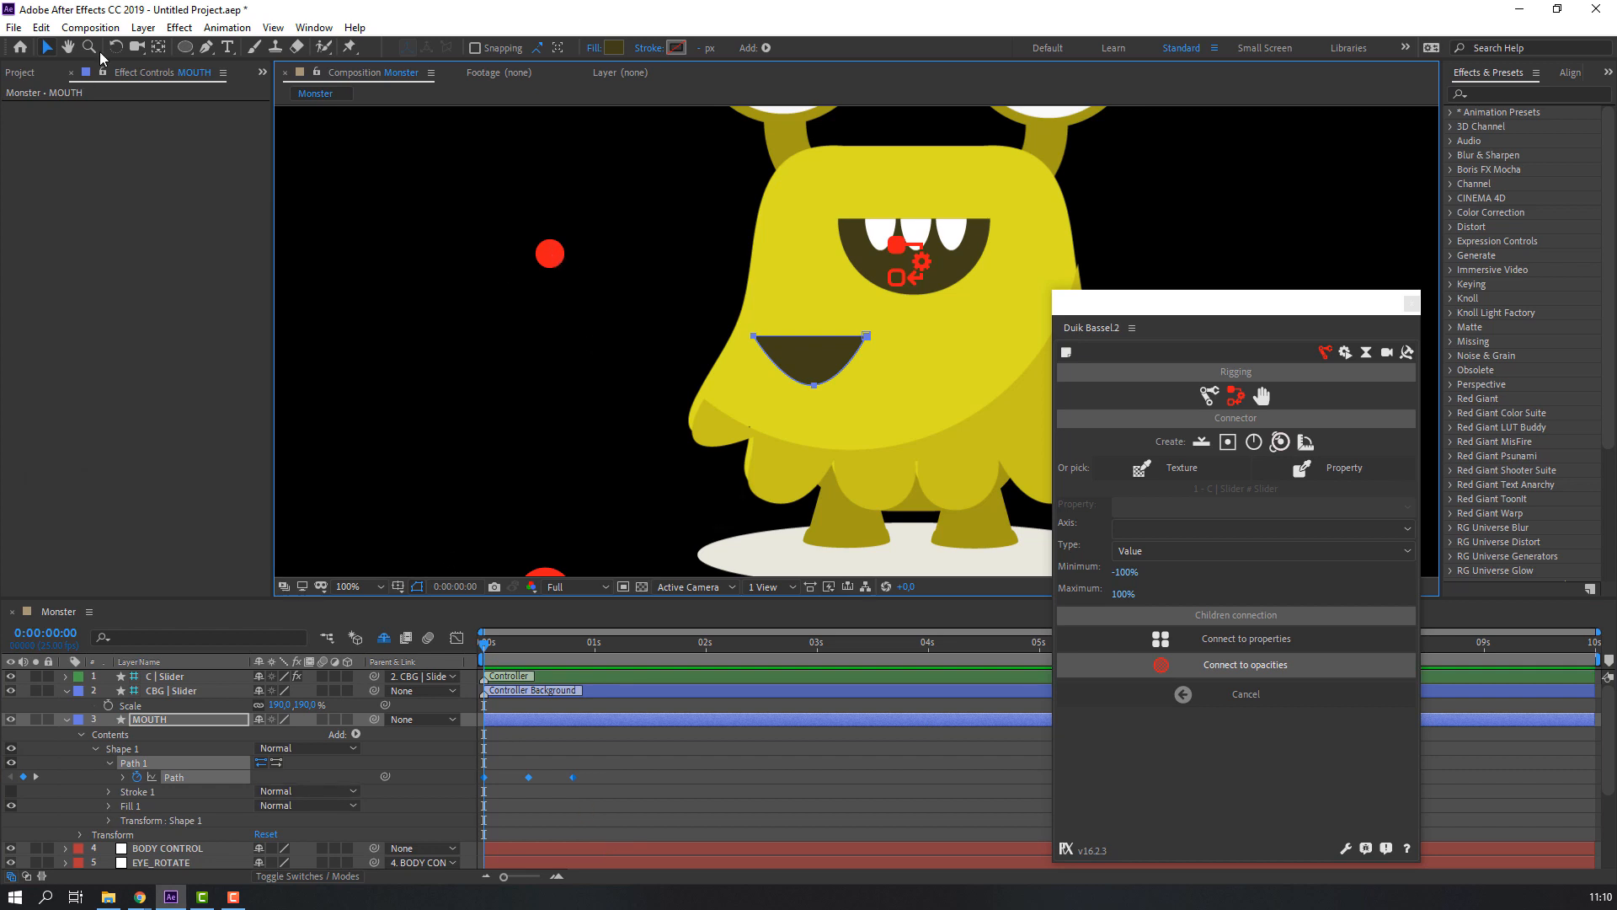
pyautogui.click(169, 676)
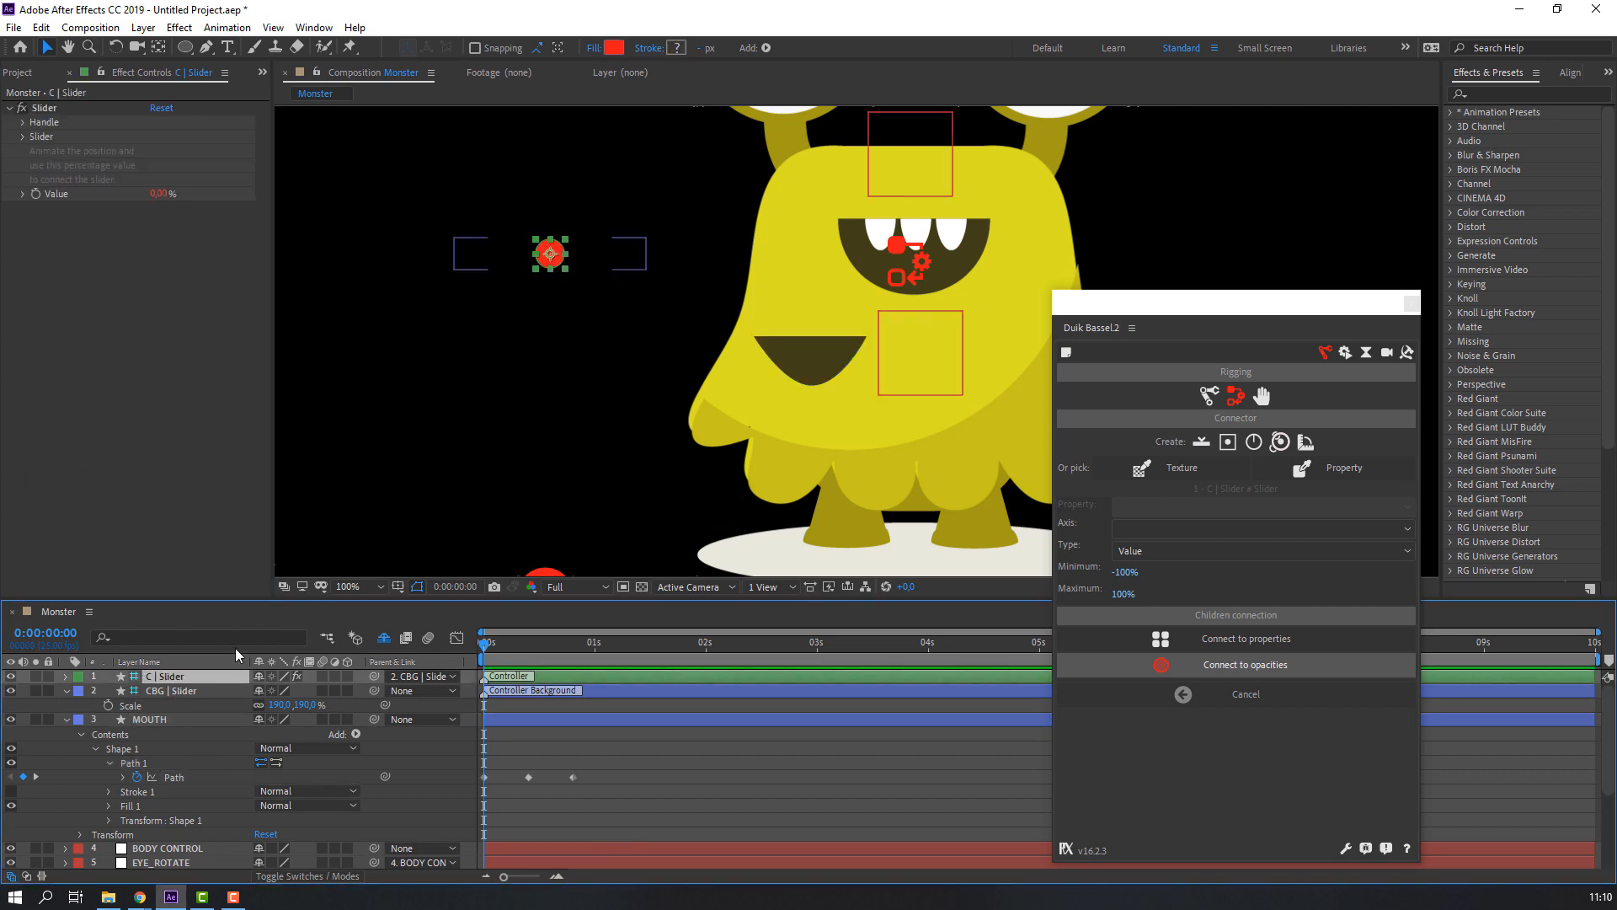
pyautogui.moveTo(549, 263)
pyautogui.mouseDown()
pyautogui.moveTo(649, 268)
pyautogui.moveTo(434, 257)
pyautogui.moveTo(638, 253)
pyautogui.moveTo(419, 253)
pyautogui.moveTo(546, 253)
pyautogui.mouseUp()
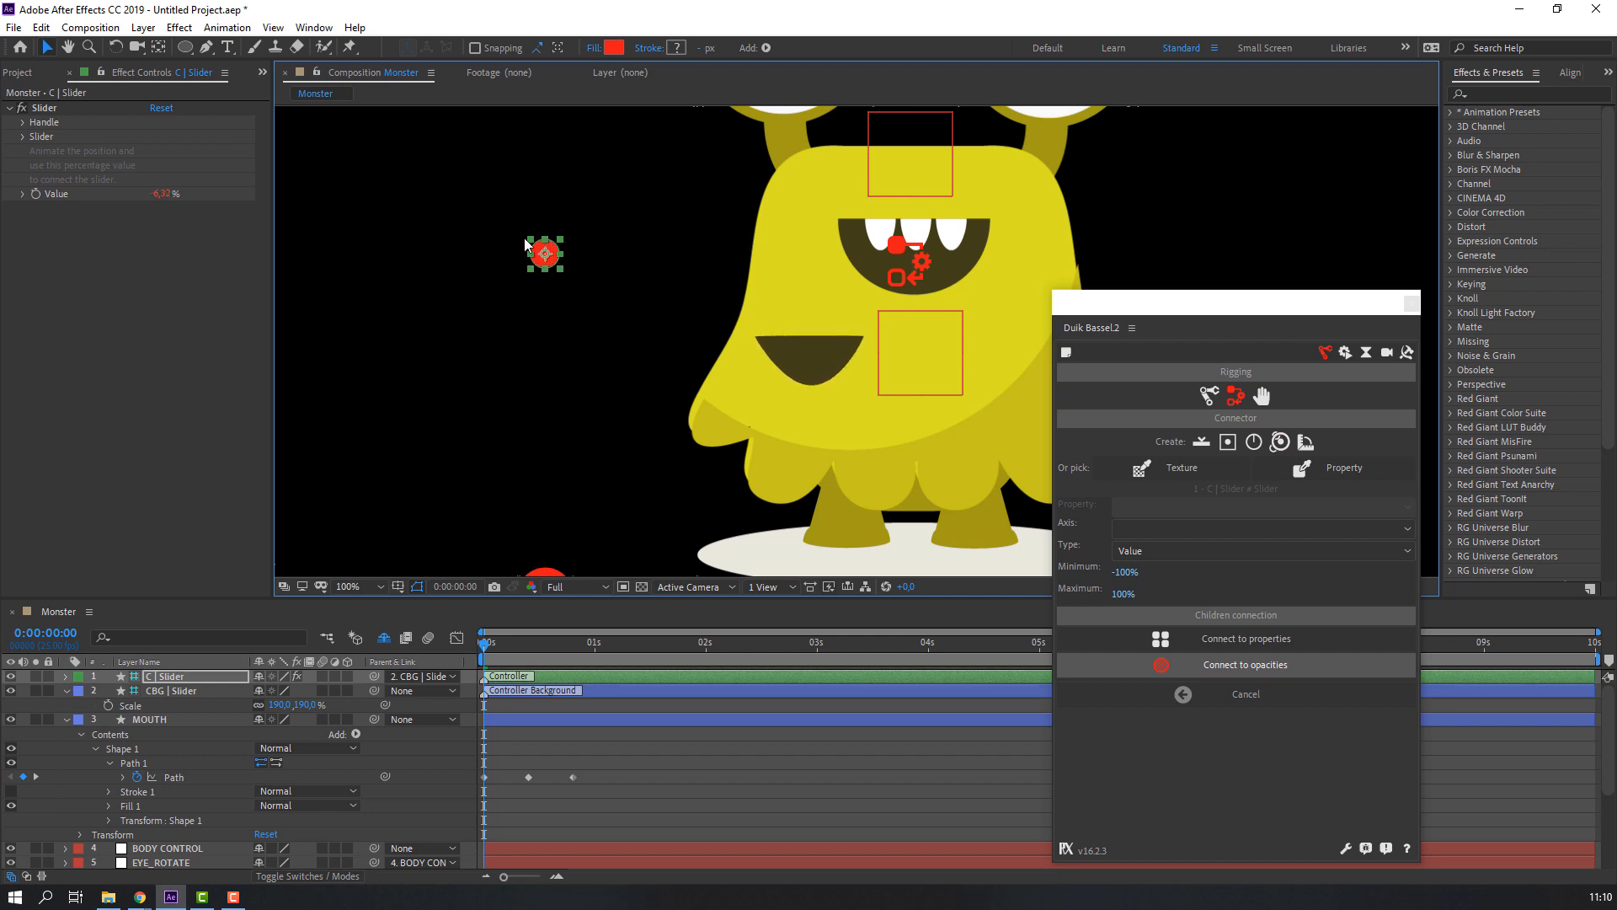
# - Position the MOUTH shape over the character's original mouth and scale it to 162%
pyautogui.click(830, 368)
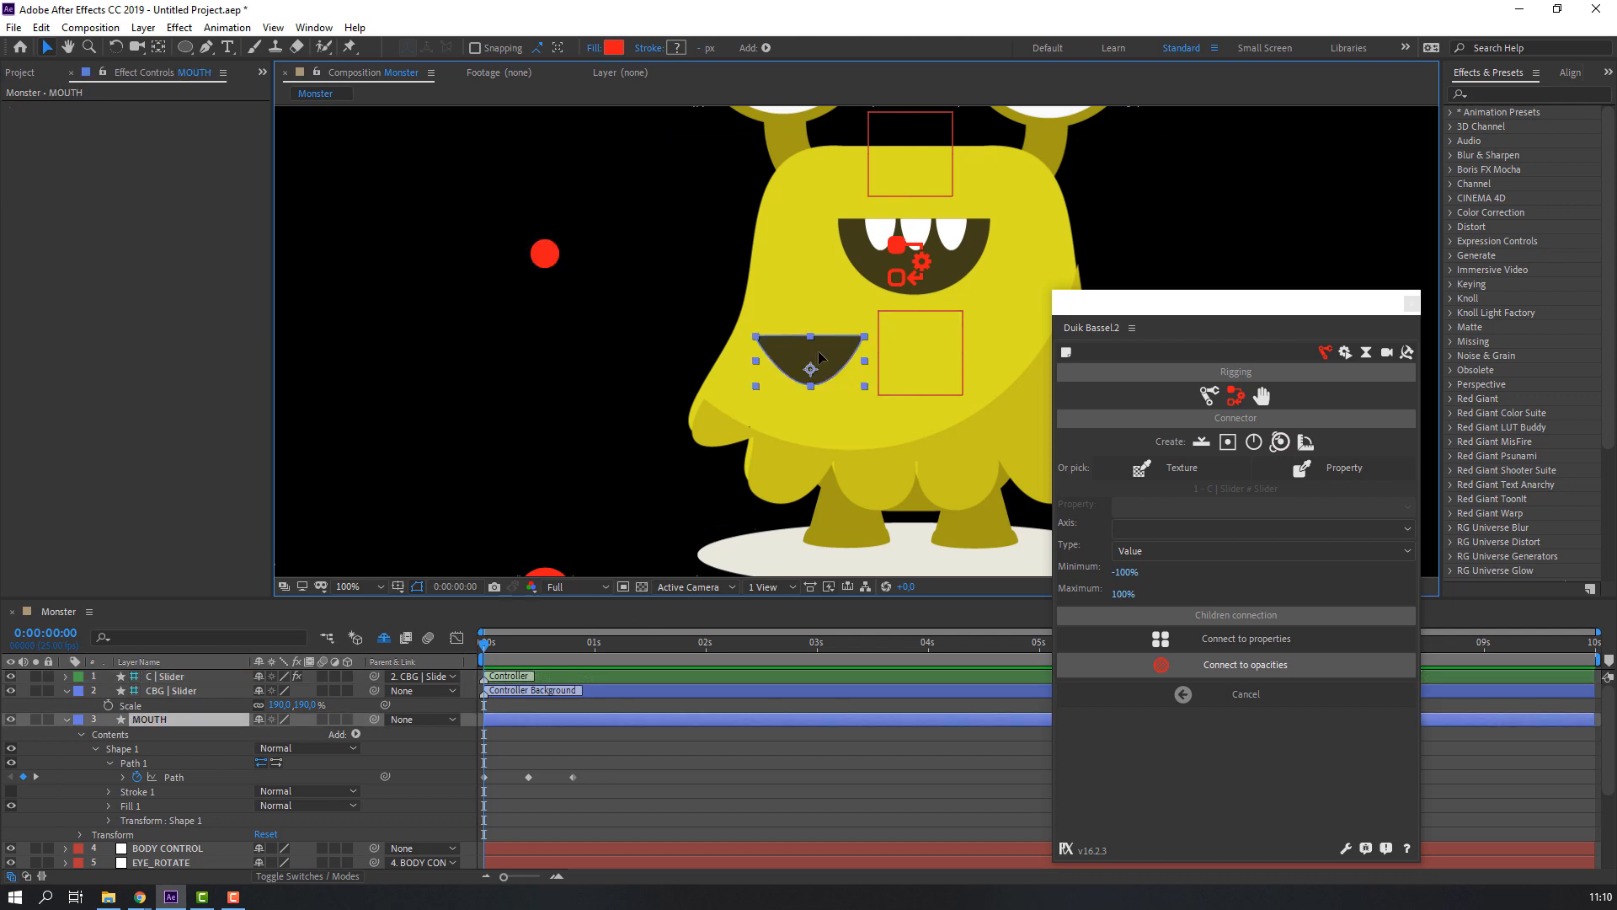
pyautogui.moveTo(840, 359); pyautogui.dragTo(943, 258)
pyautogui.click(135, 720)
pyautogui.press('s')
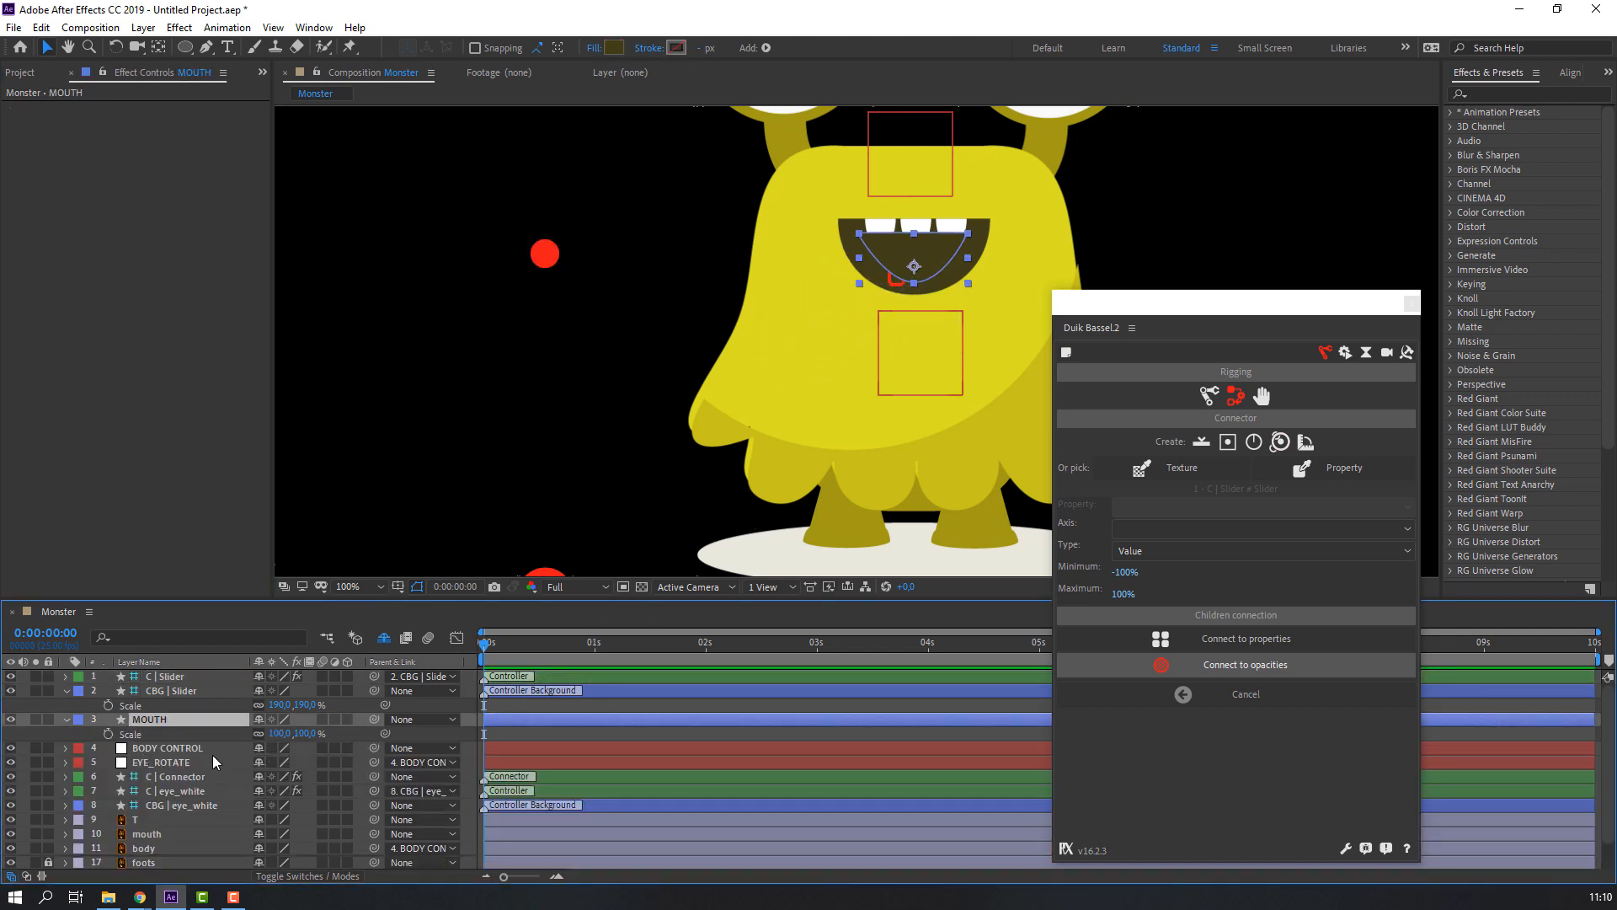
pyautogui.moveTo(285, 738); pyautogui.dragTo(325, 721)
pyautogui.moveTo(952, 244); pyautogui.dragTo(957, 249)
# - Test the mouth slider near its right end and undo that slider move
pyautogui.click(539, 257)
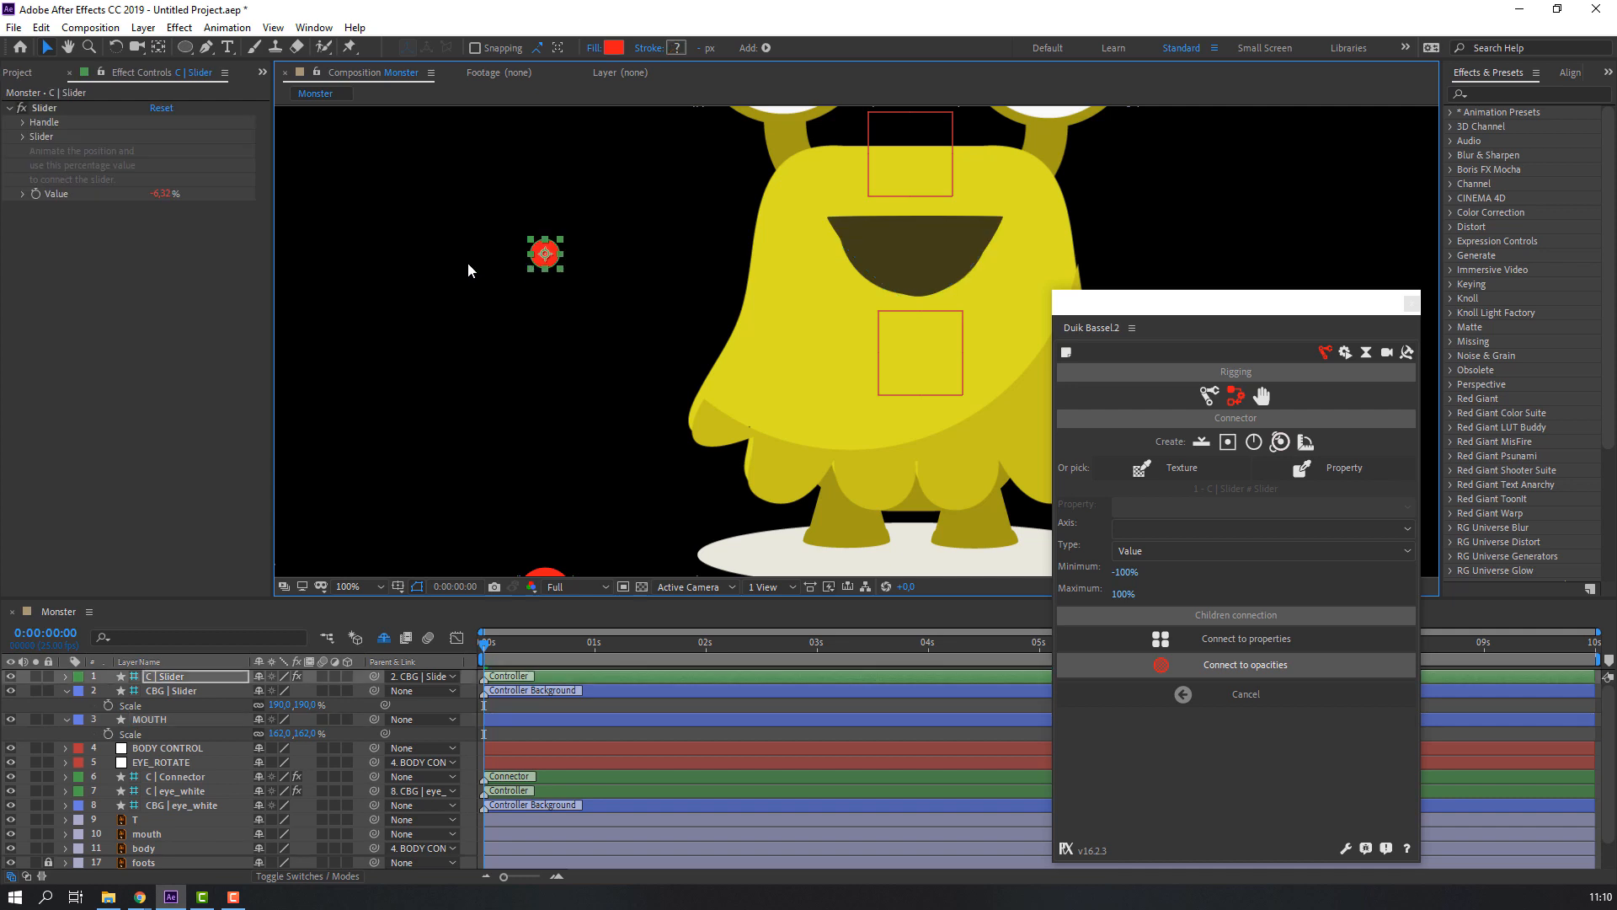
pyautogui.moveTo(539, 258); pyautogui.dragTo(620, 267)
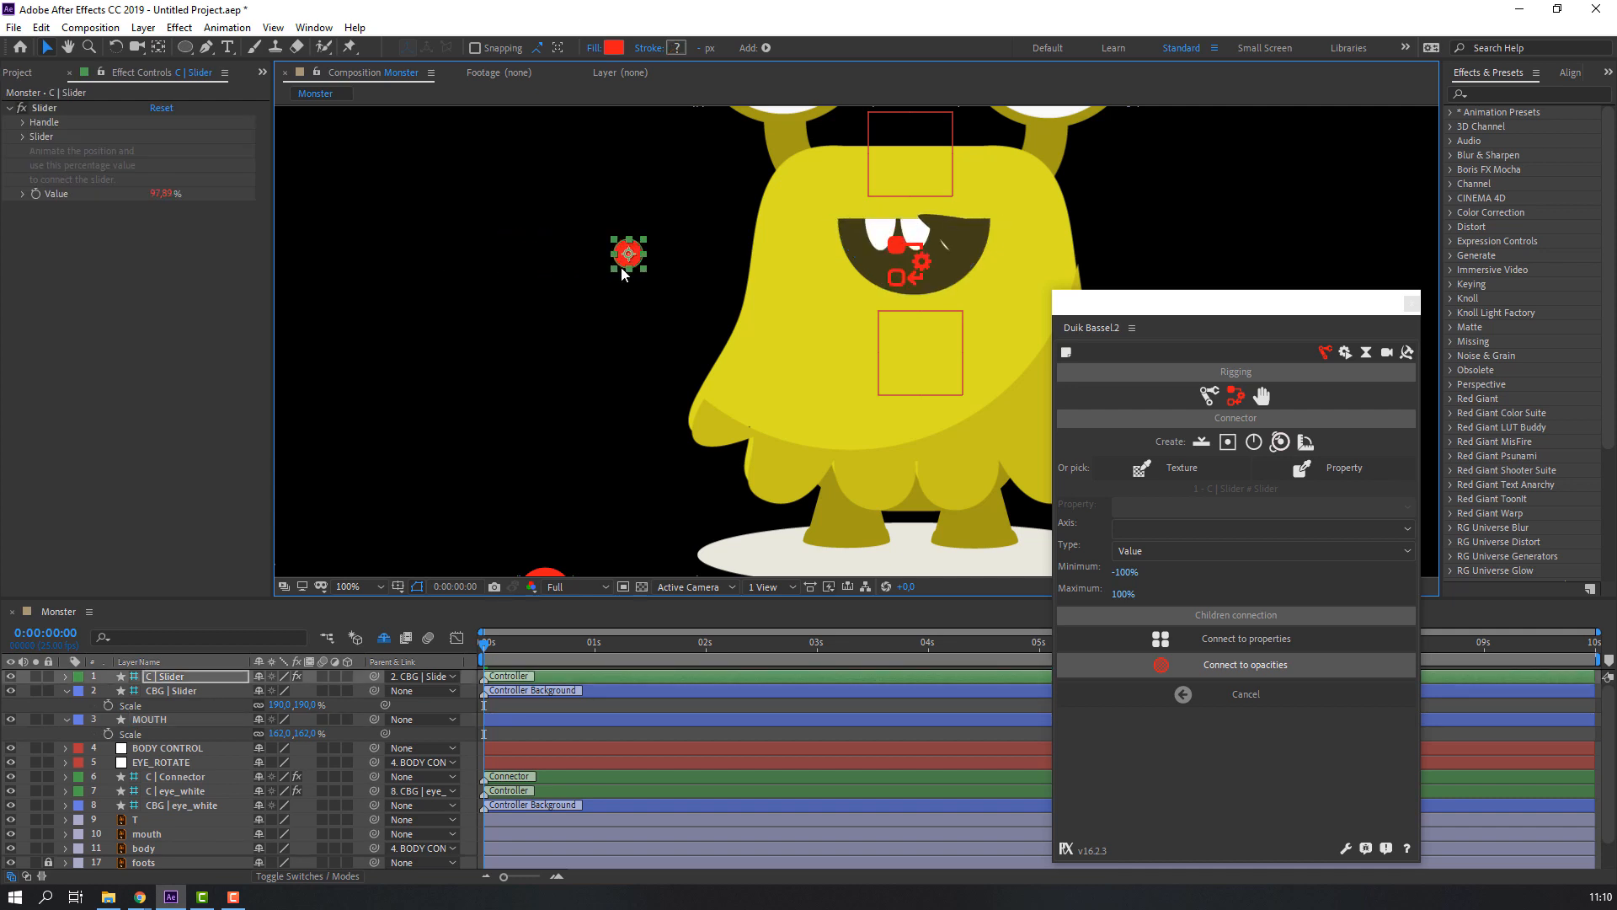
pyautogui.hotkey('ctrl', 'z')
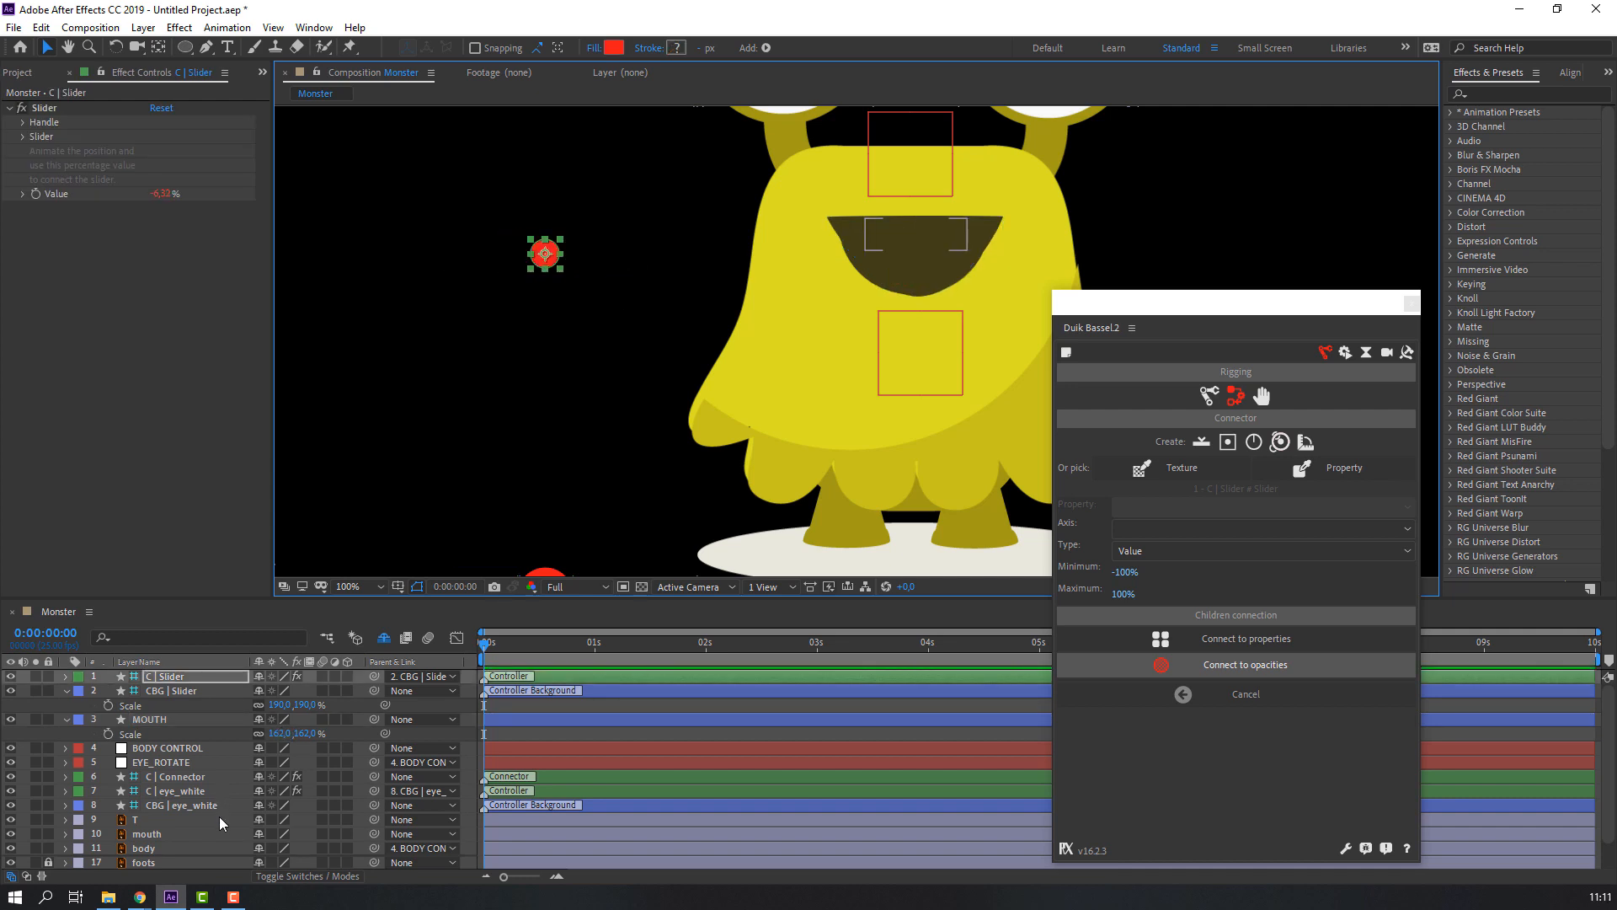
# - Delete the original mouth layer and move the teeth layer T directly above MOUTH
pyautogui.scroll(-1, 217, 816)
pyautogui.click(161, 808)
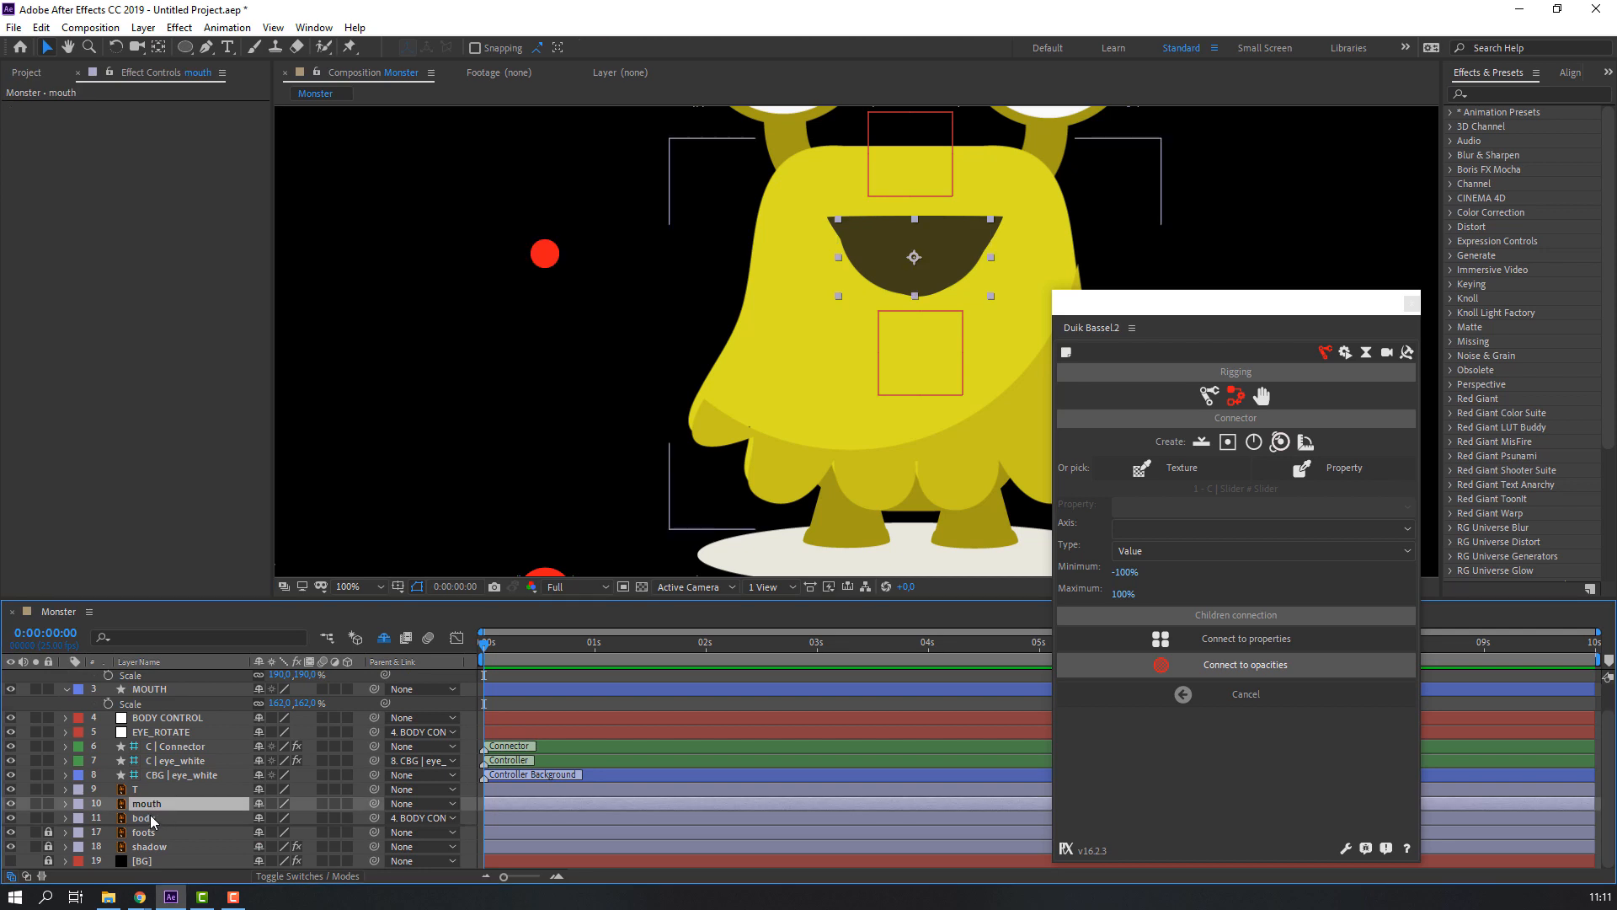
pyautogui.press('Delete')
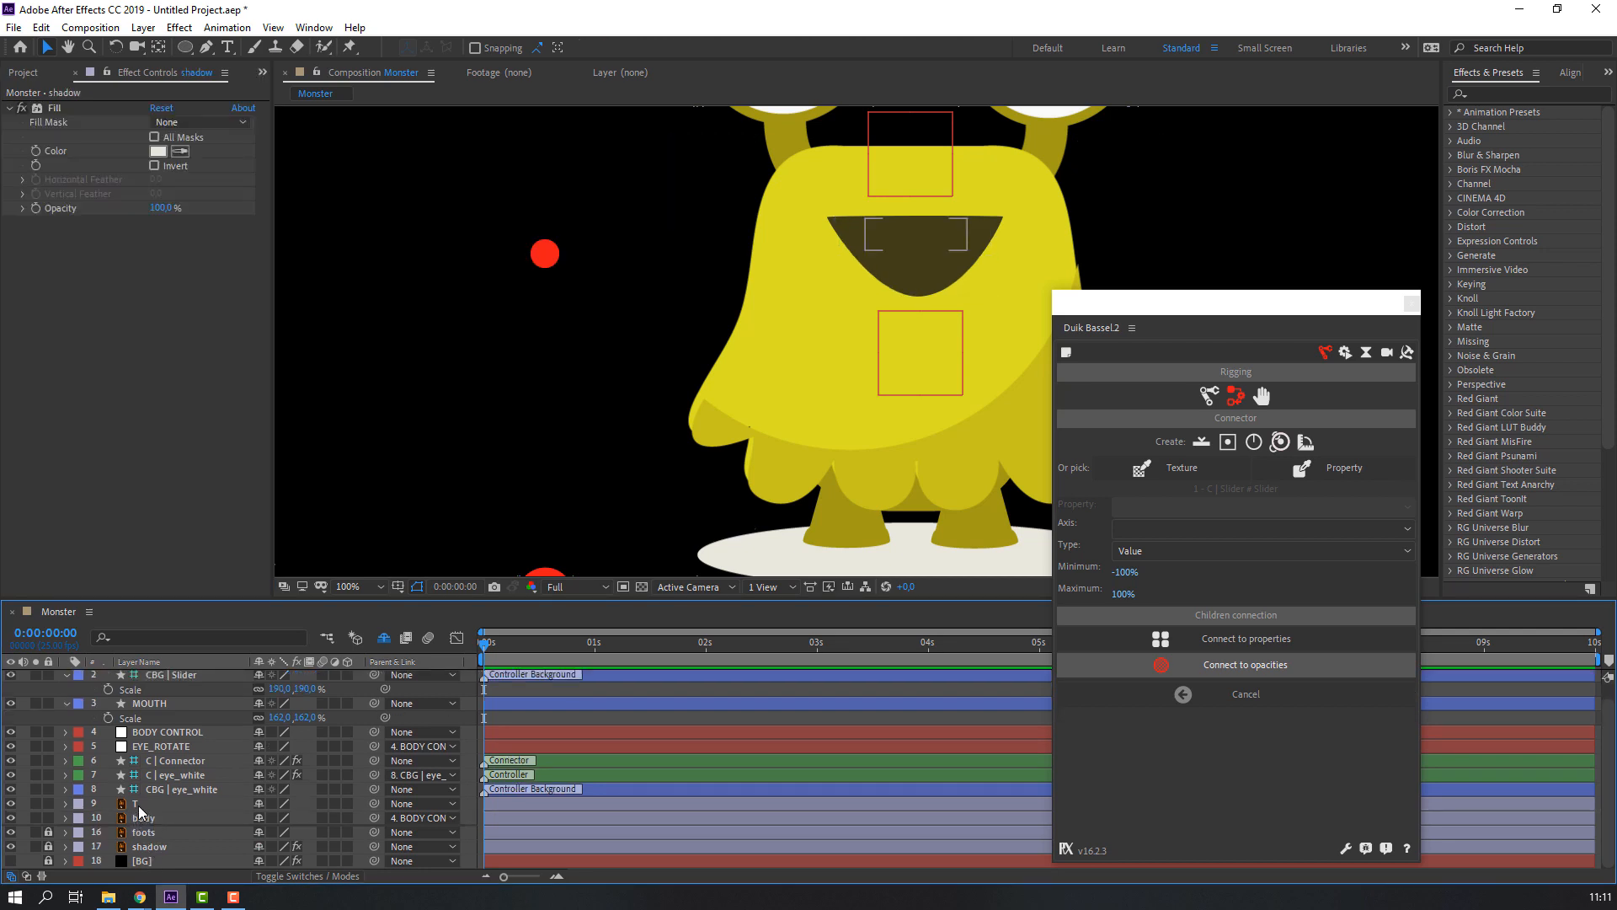
pyautogui.click(136, 805)
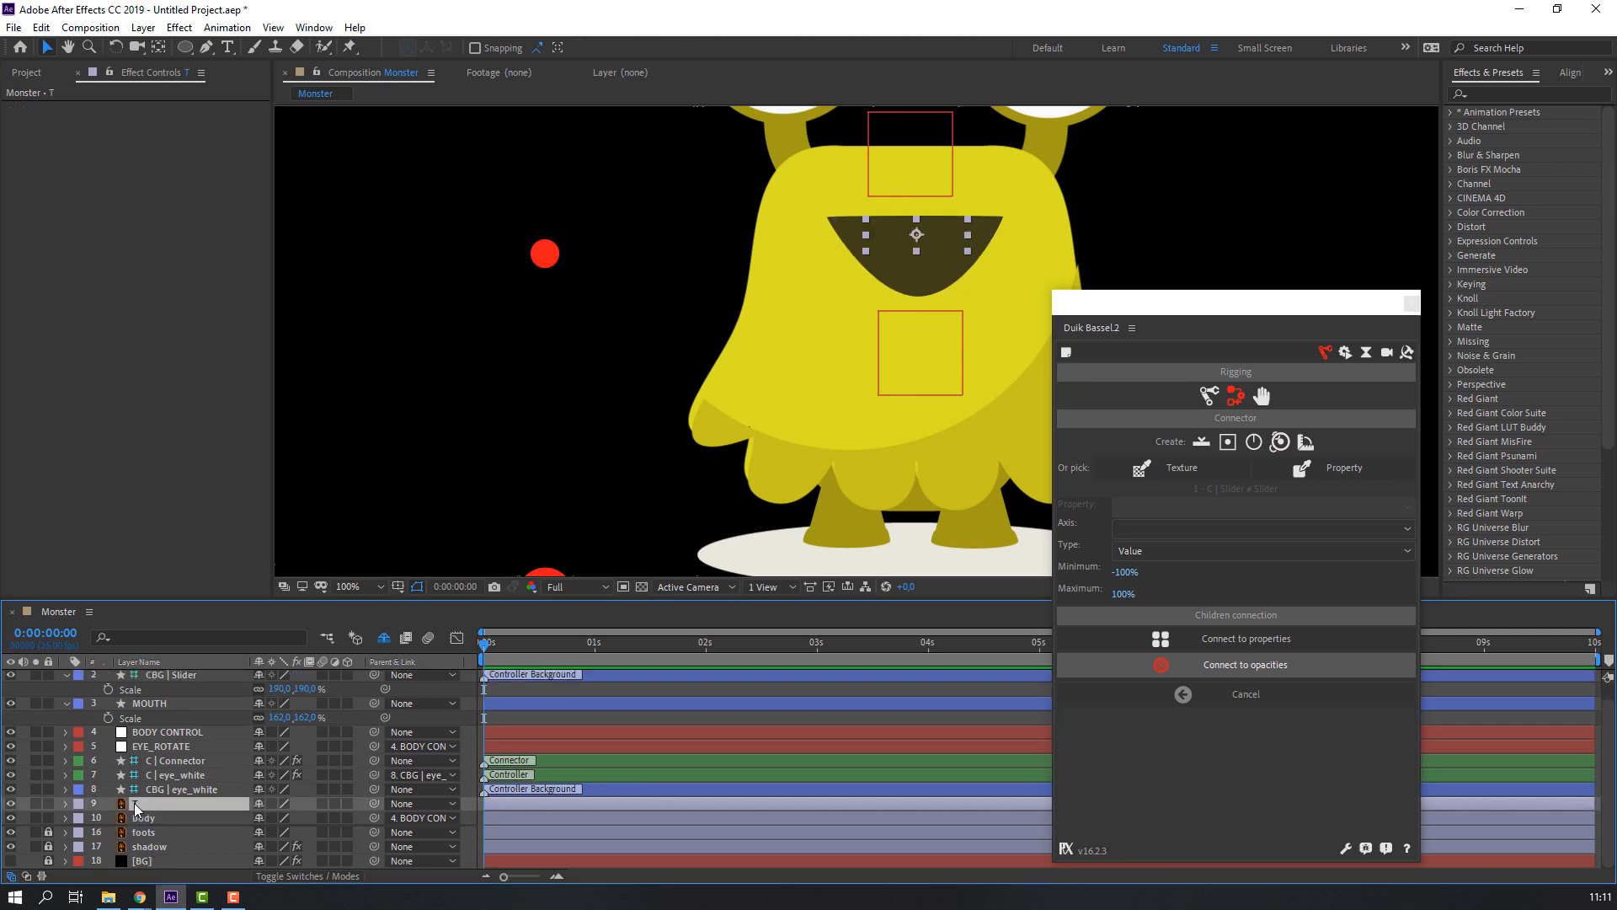
pyautogui.moveTo(136, 801); pyautogui.dragTo(164, 729)
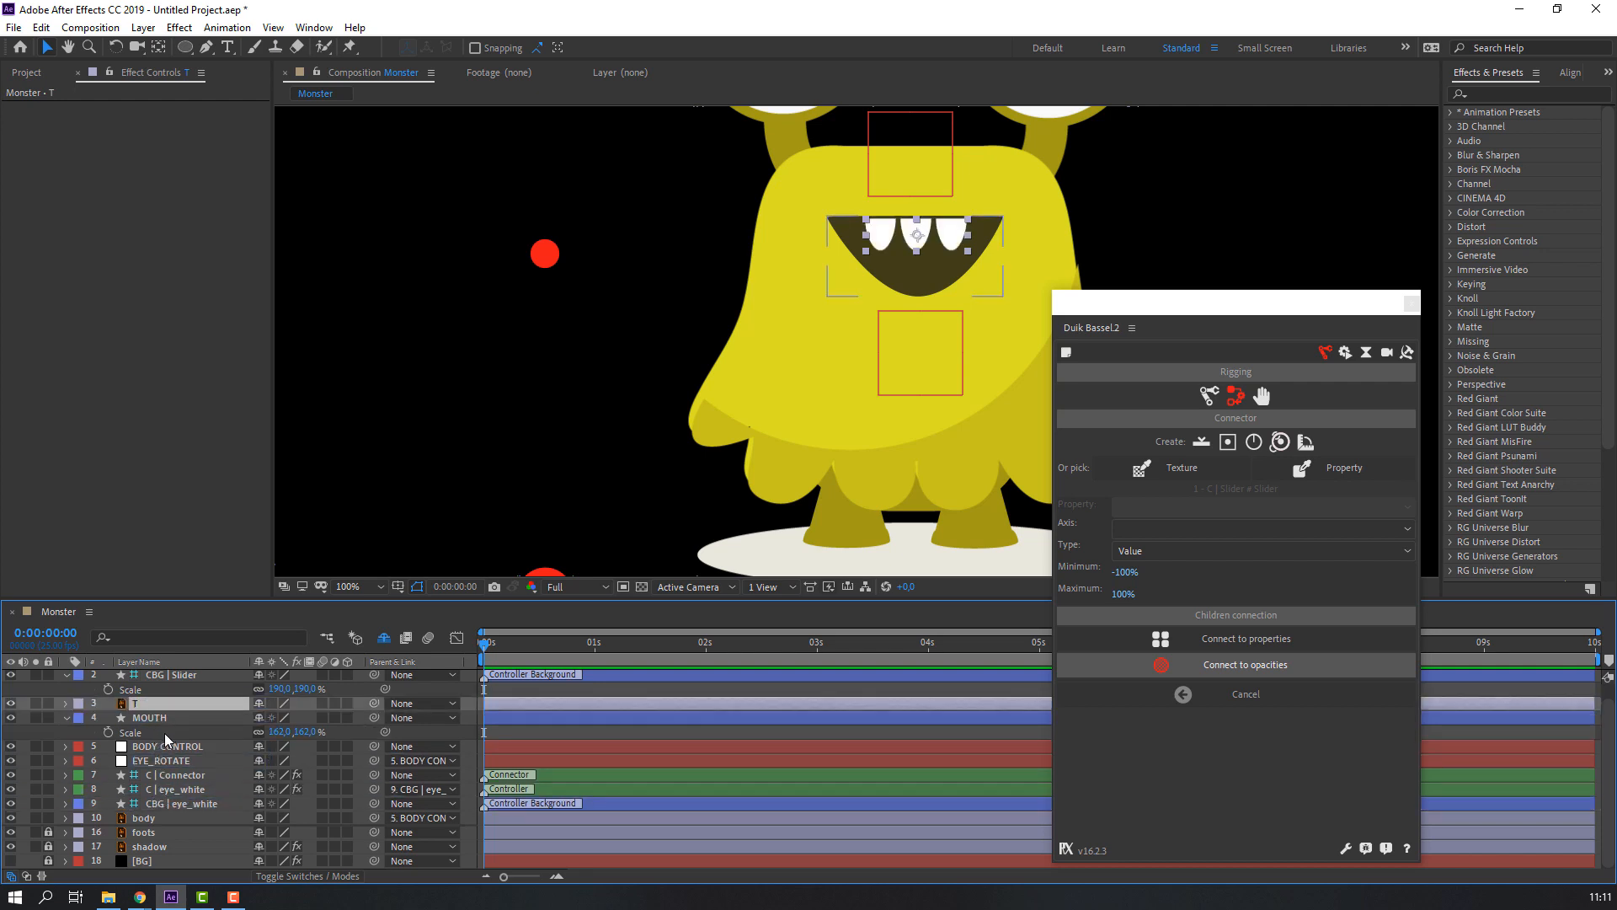
# - Duplicate MOUTH, place T directly below MOUTH 2, and set T's track matte to Alpha Matte "MOUTH 2"
pyautogui.click(151, 735)
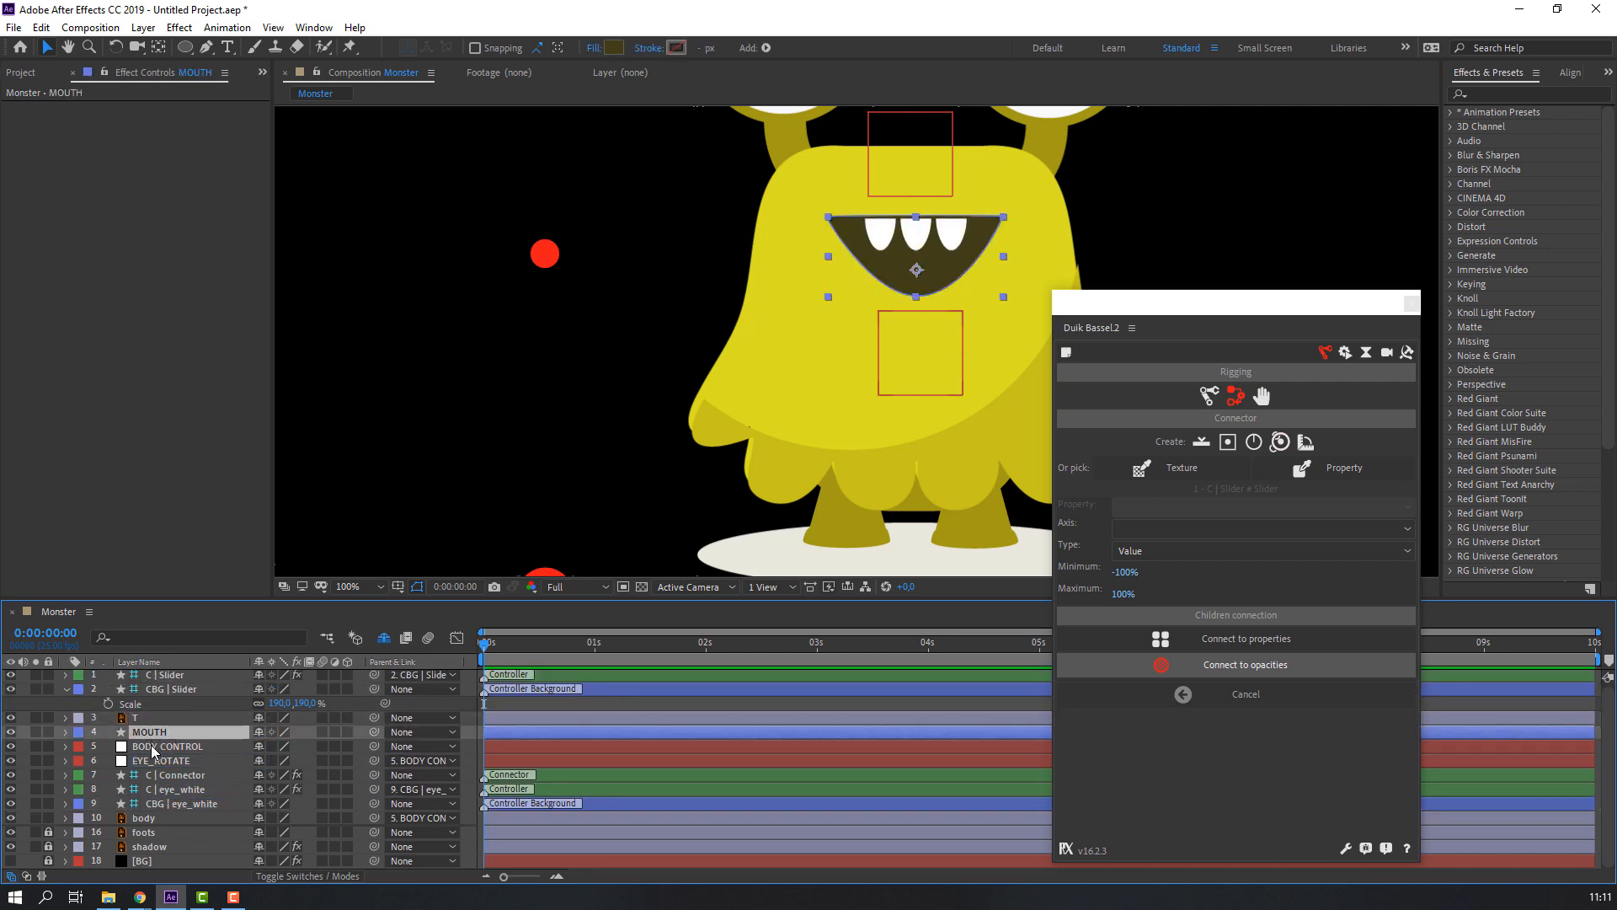
pyautogui.hotkey('ctrl', 'd')
pyautogui.click(143, 720)
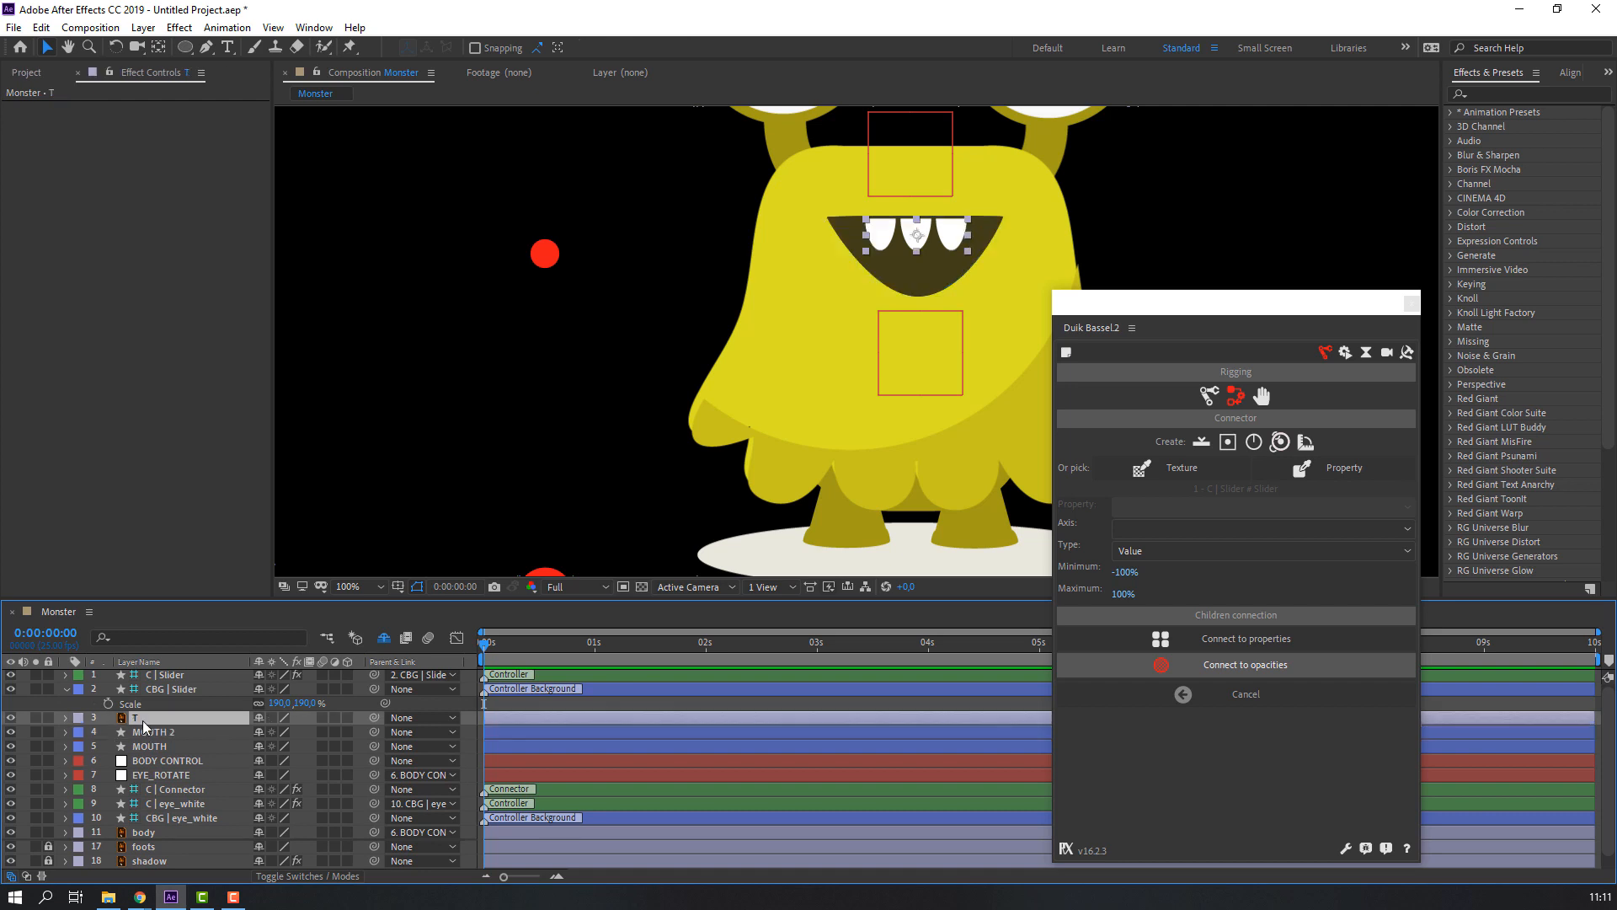
pyautogui.moveTo(135, 722); pyautogui.dragTo(147, 748)
pyautogui.click(299, 877)
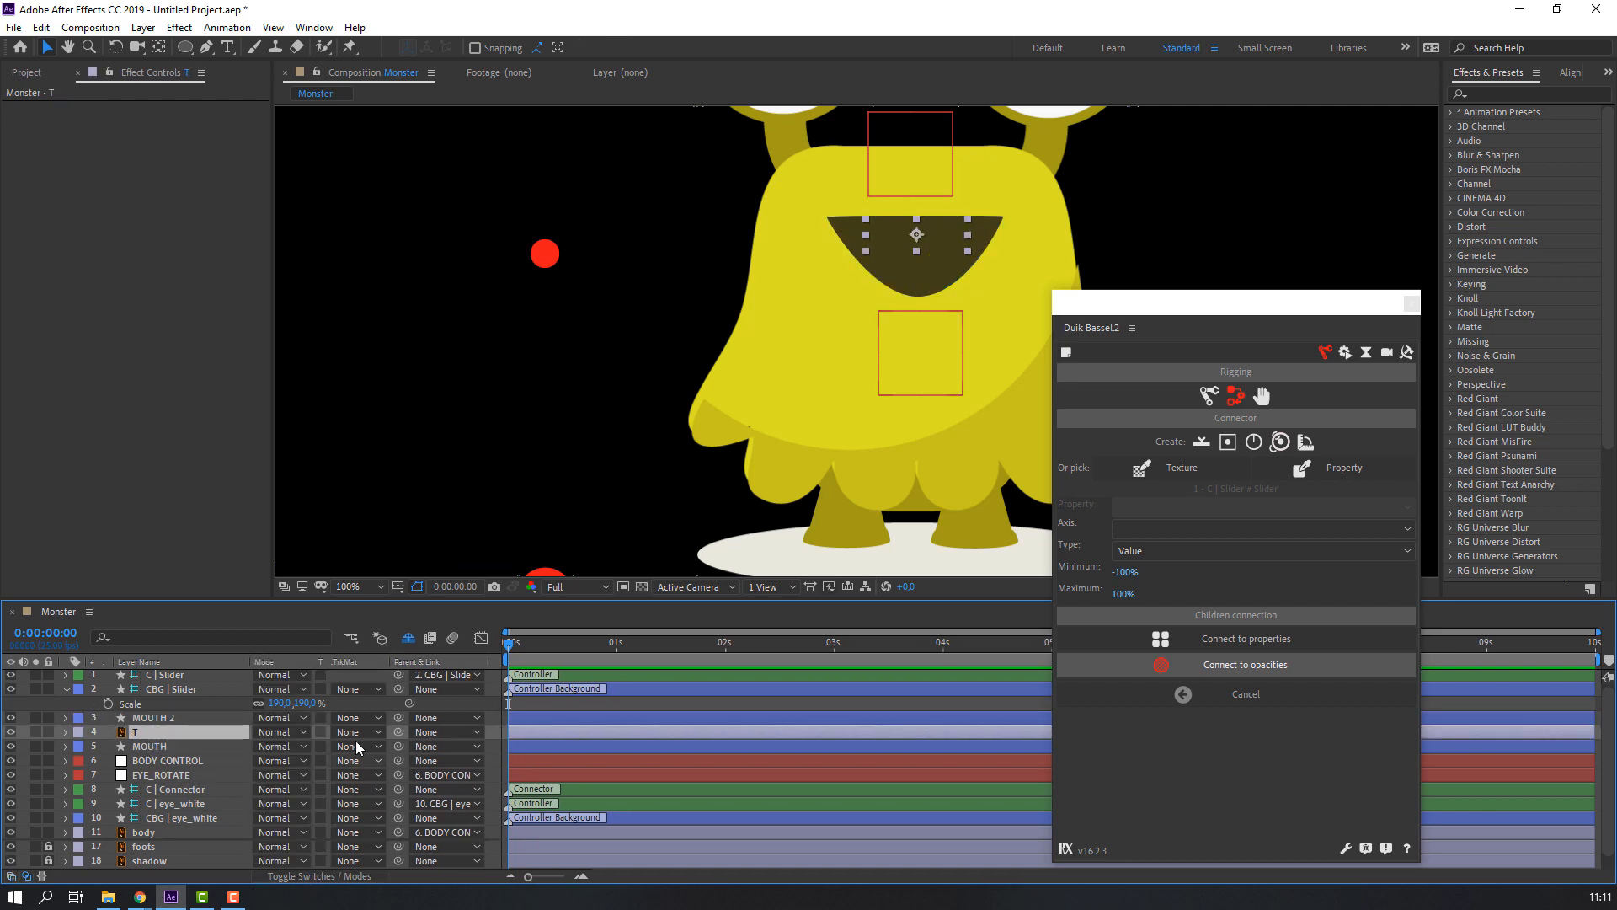
pyautogui.click(375, 732)
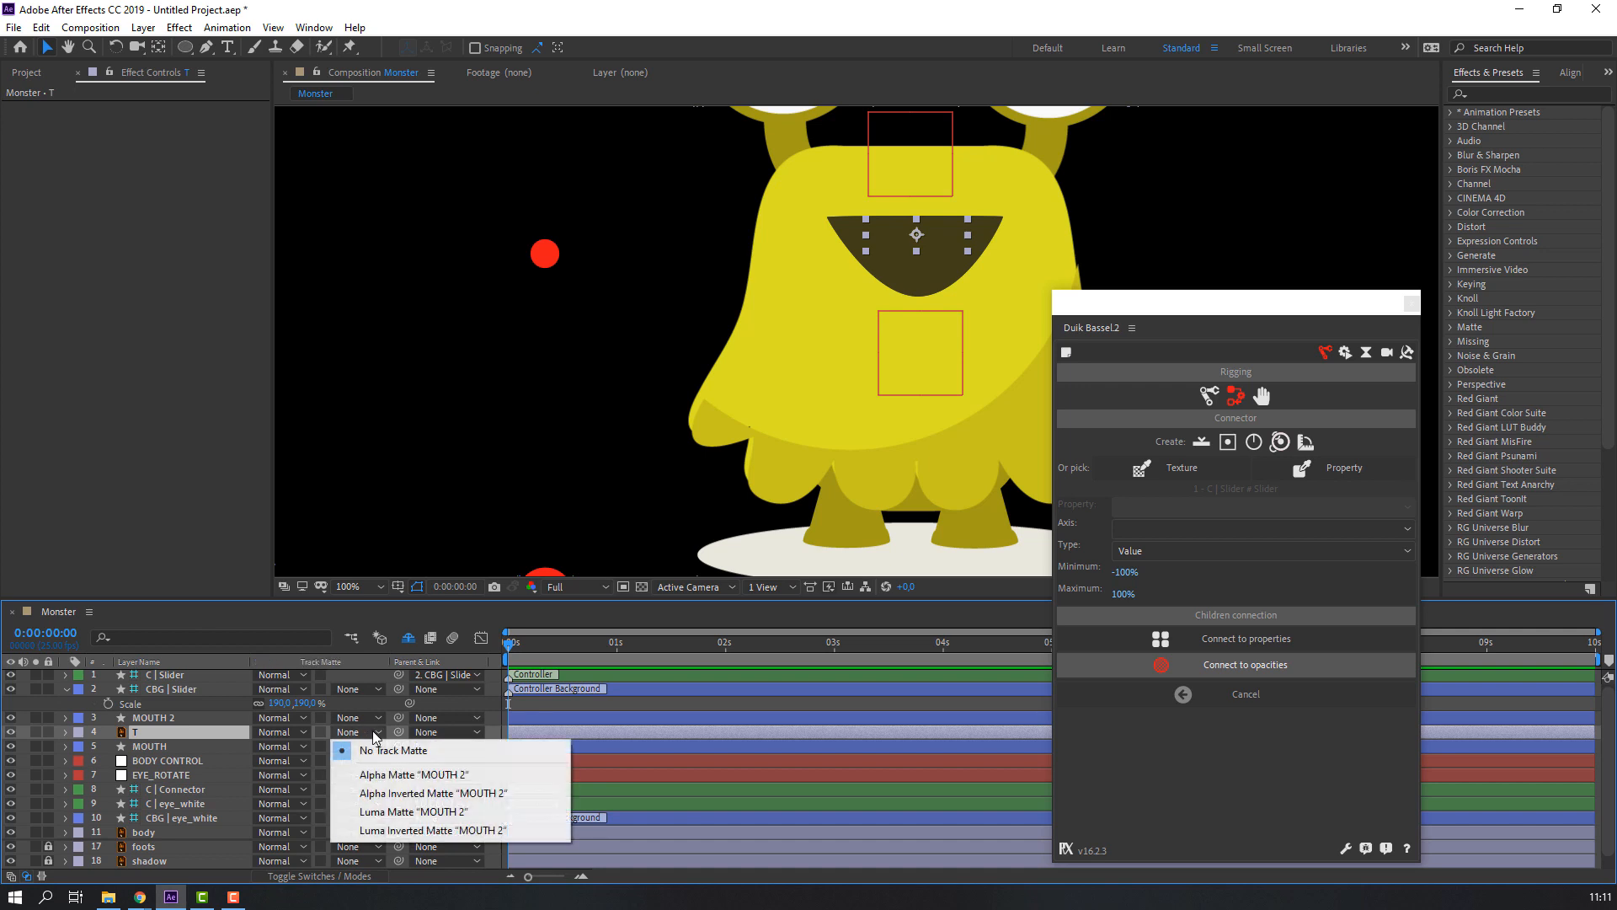
pyautogui.click(378, 776)
# - Move the mouth slider further left in two stages and shift the teeth layer T up into the rounded mouth at each
pyautogui.moveTo(545, 253); pyautogui.dragTo(497, 239)
pyautogui.click(876, 237)
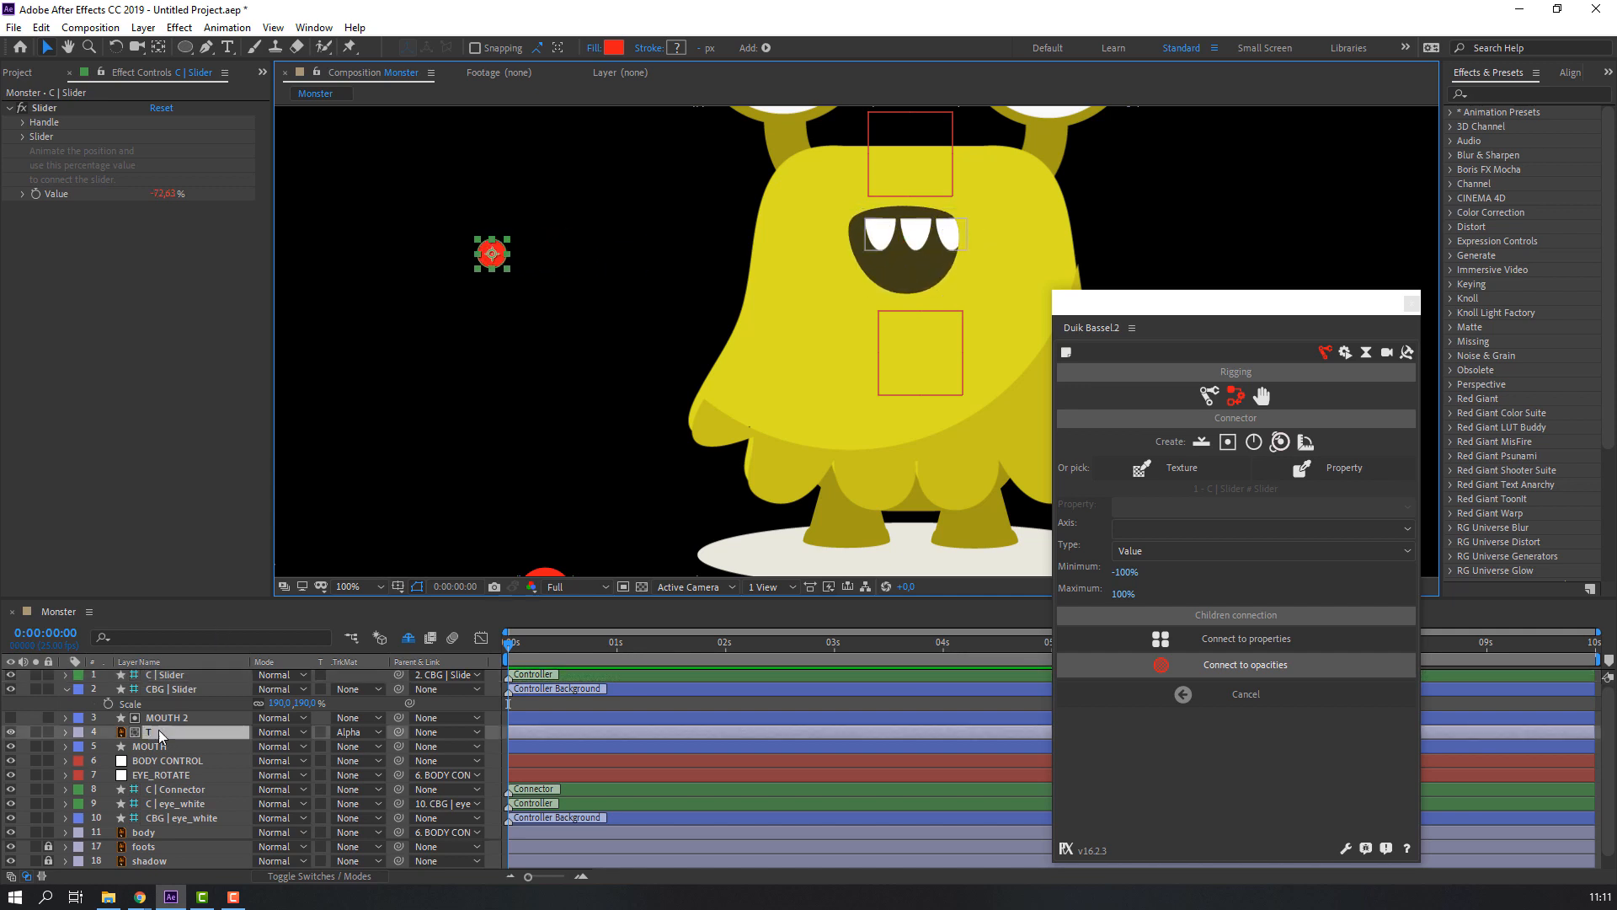
pyautogui.moveTo(898, 238); pyautogui.dragTo(903, 233)
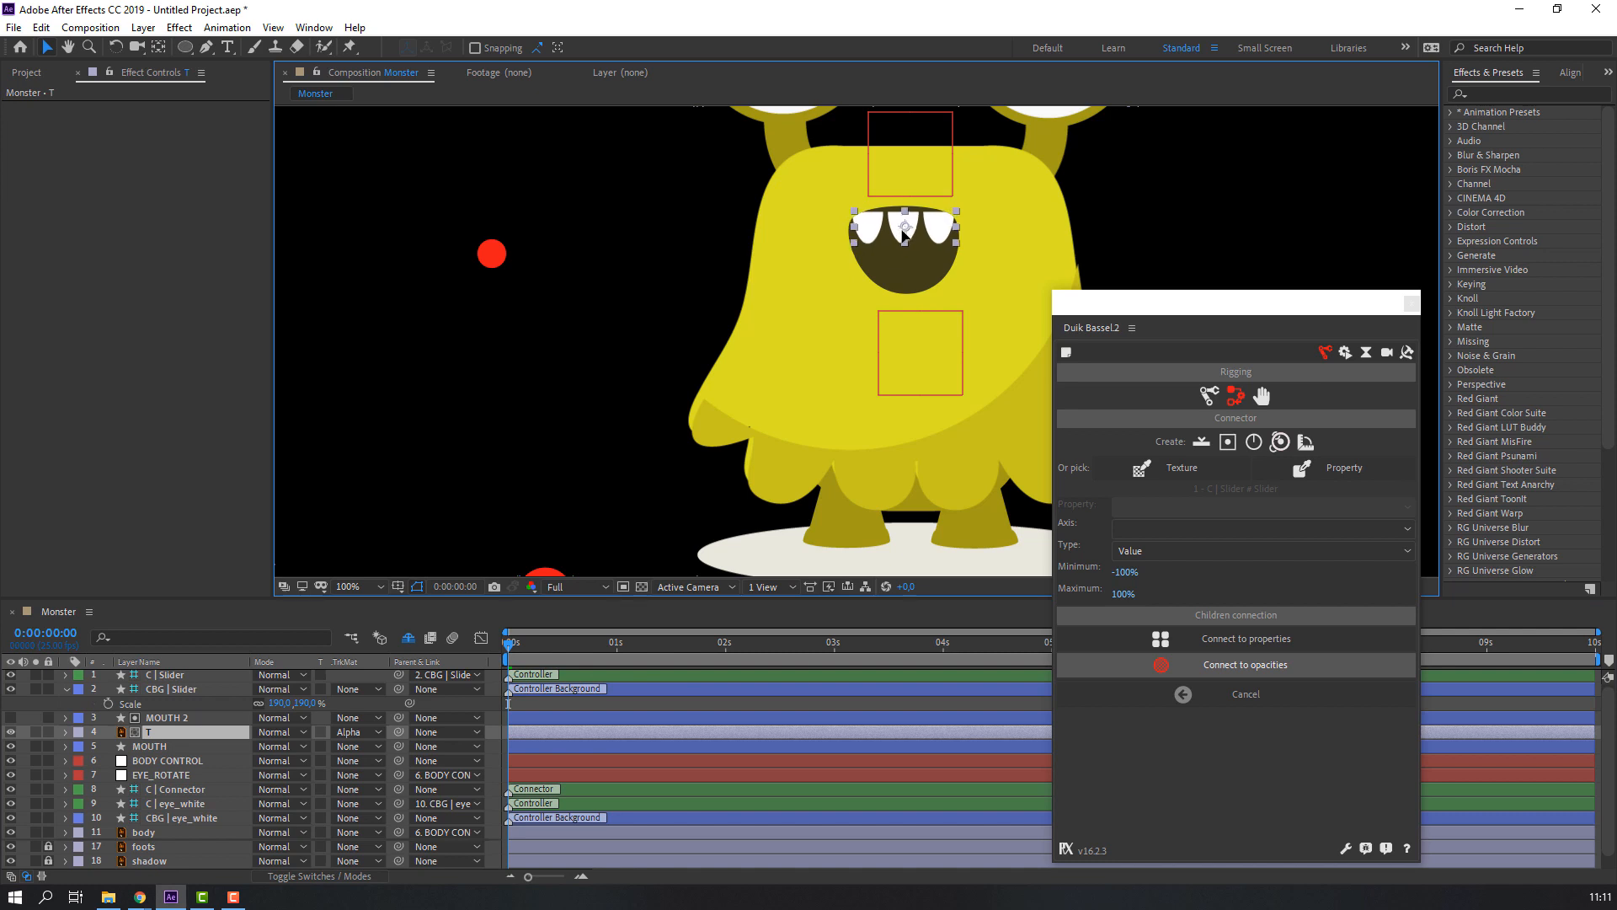
pyautogui.click(493, 254)
pyautogui.moveTo(493, 253); pyautogui.dragTo(394, 265)
pyautogui.click(902, 224)
pyautogui.moveTo(902, 225); pyautogui.dragTo(899, 220)
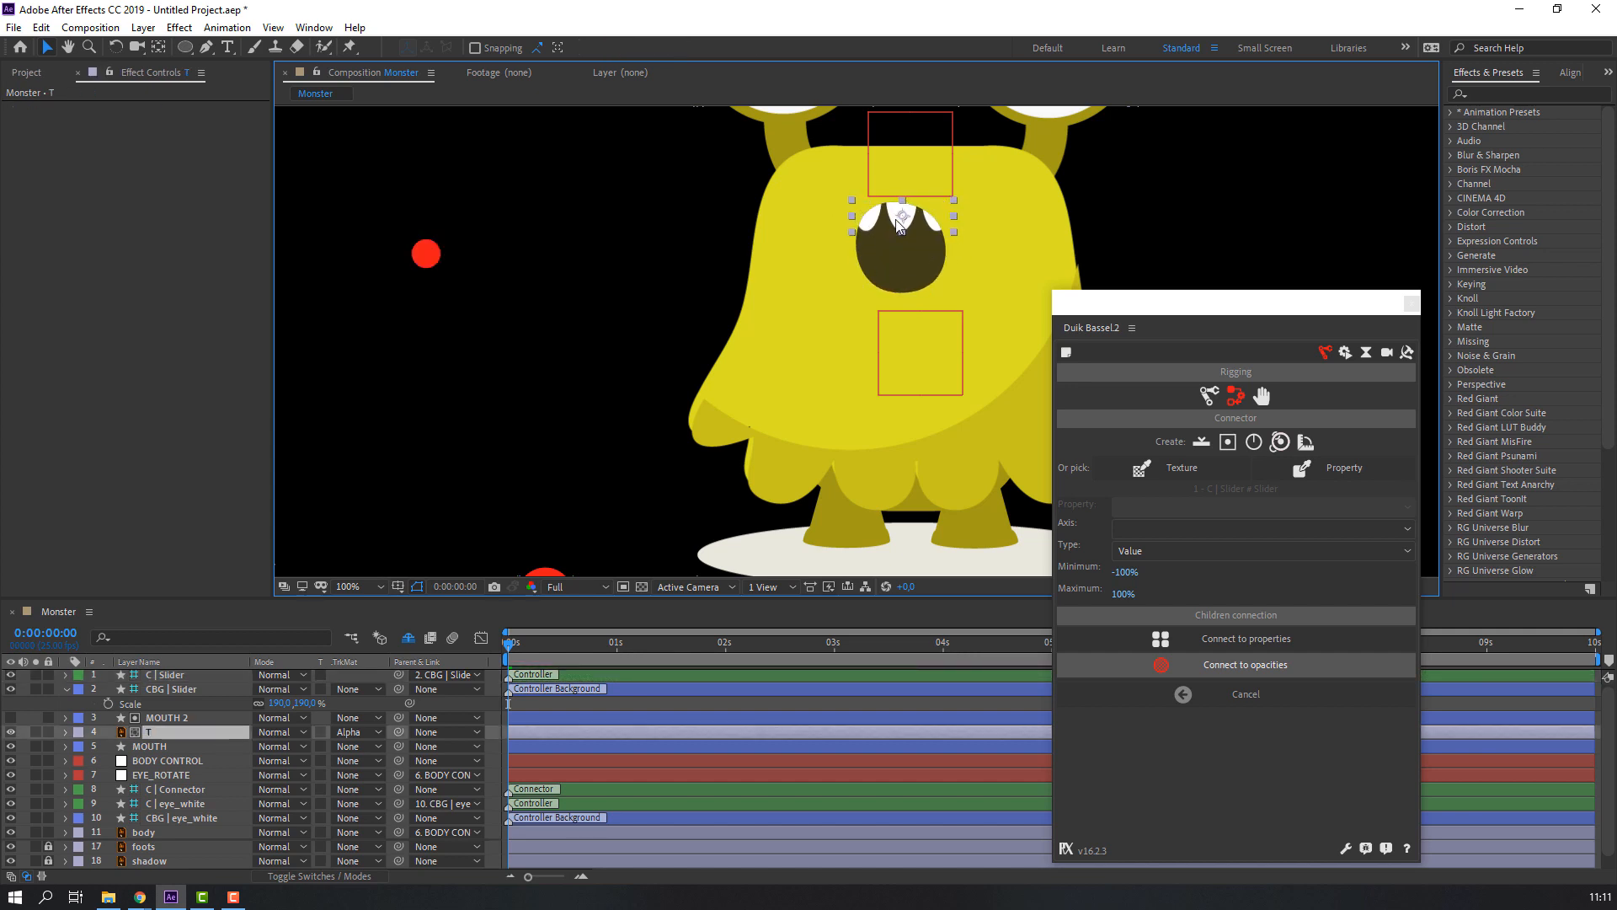
# - Enlarge the teeth layer T slightly with its Scale property and slide the mouth controller back toward the center
pyautogui.click(159, 734)
pyautogui.press('s')
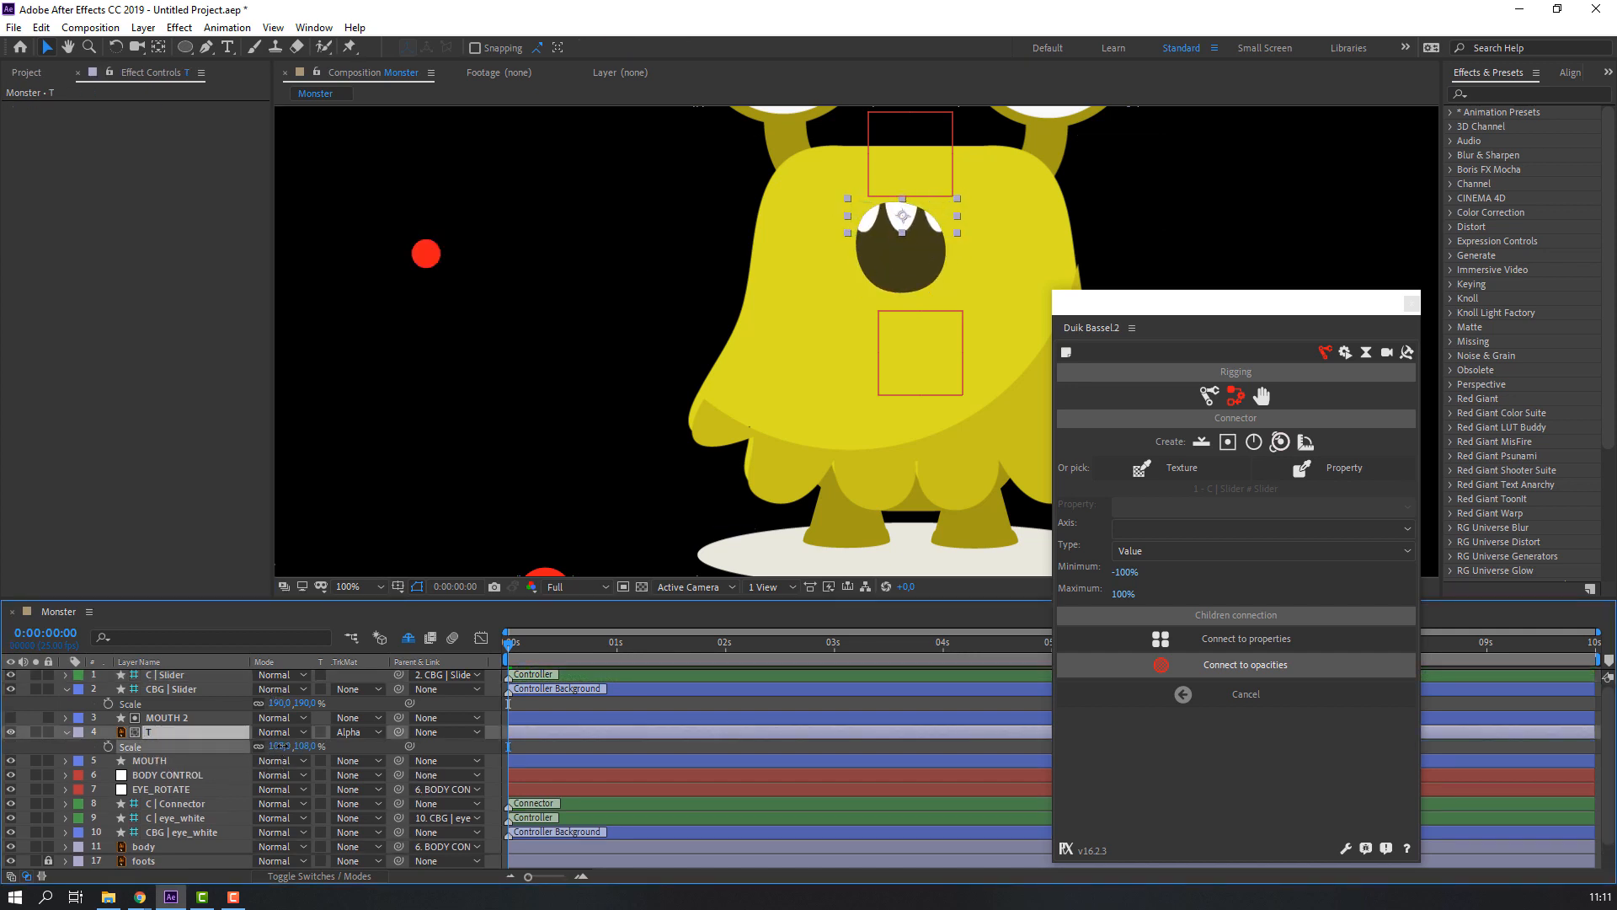
pyautogui.moveTo(277, 747); pyautogui.dragTo(289, 746)
pyautogui.moveTo(426, 253); pyautogui.dragTo(507, 254)
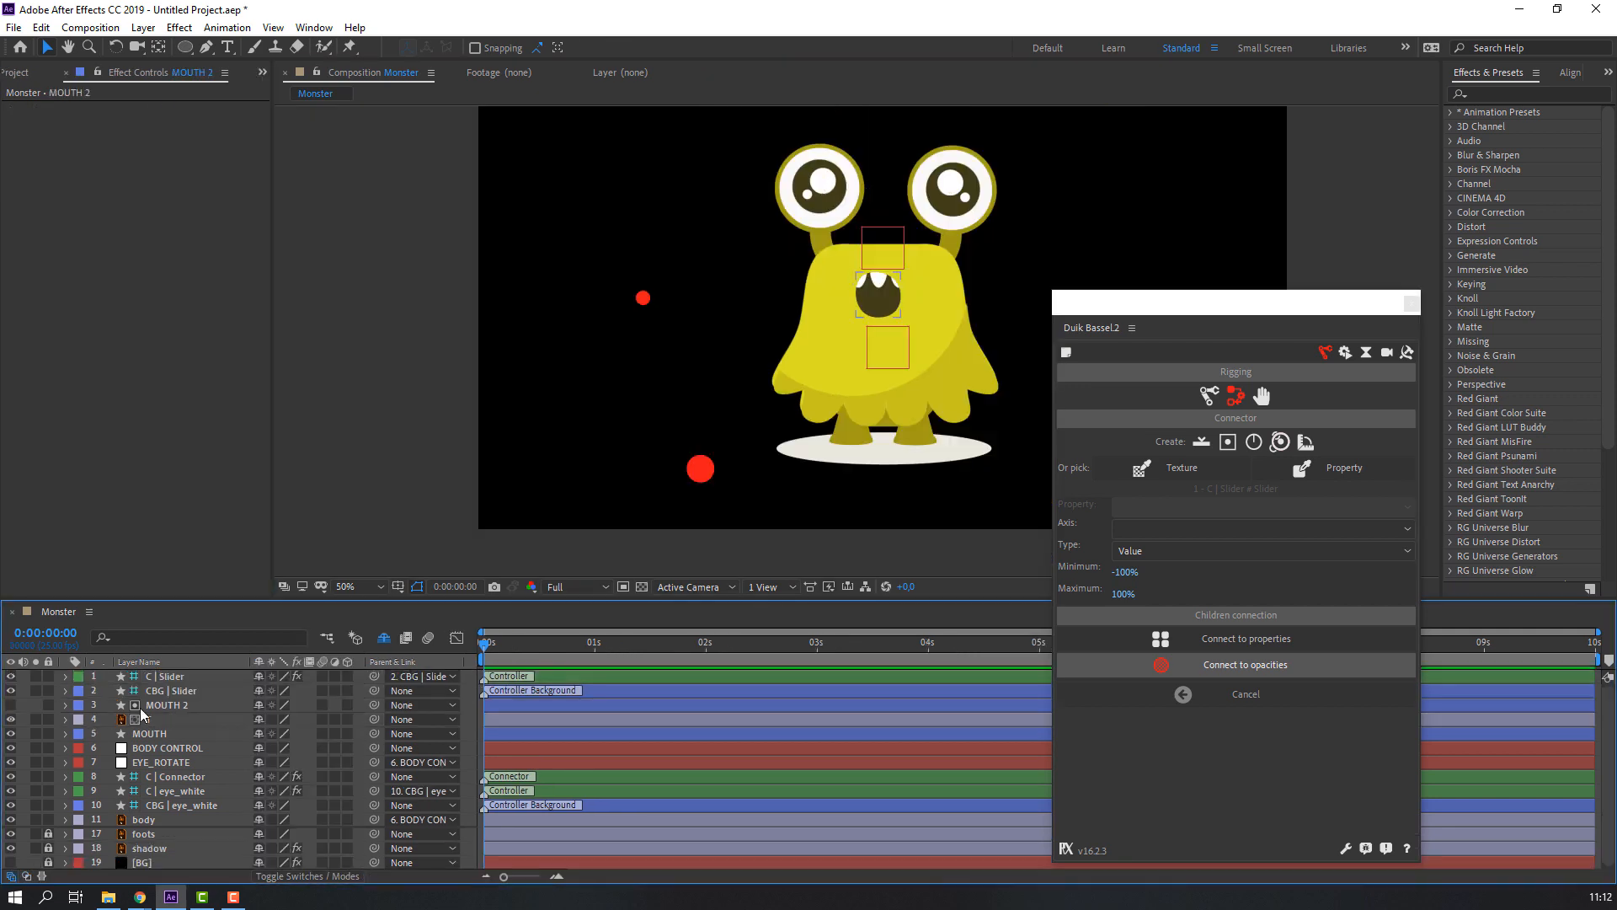
# - Parent MOUTH 2 to MOUTH, parent T and MOUTH to BODY CONTROL, and select the BODY CONTROL null
pyautogui.click(156, 706)
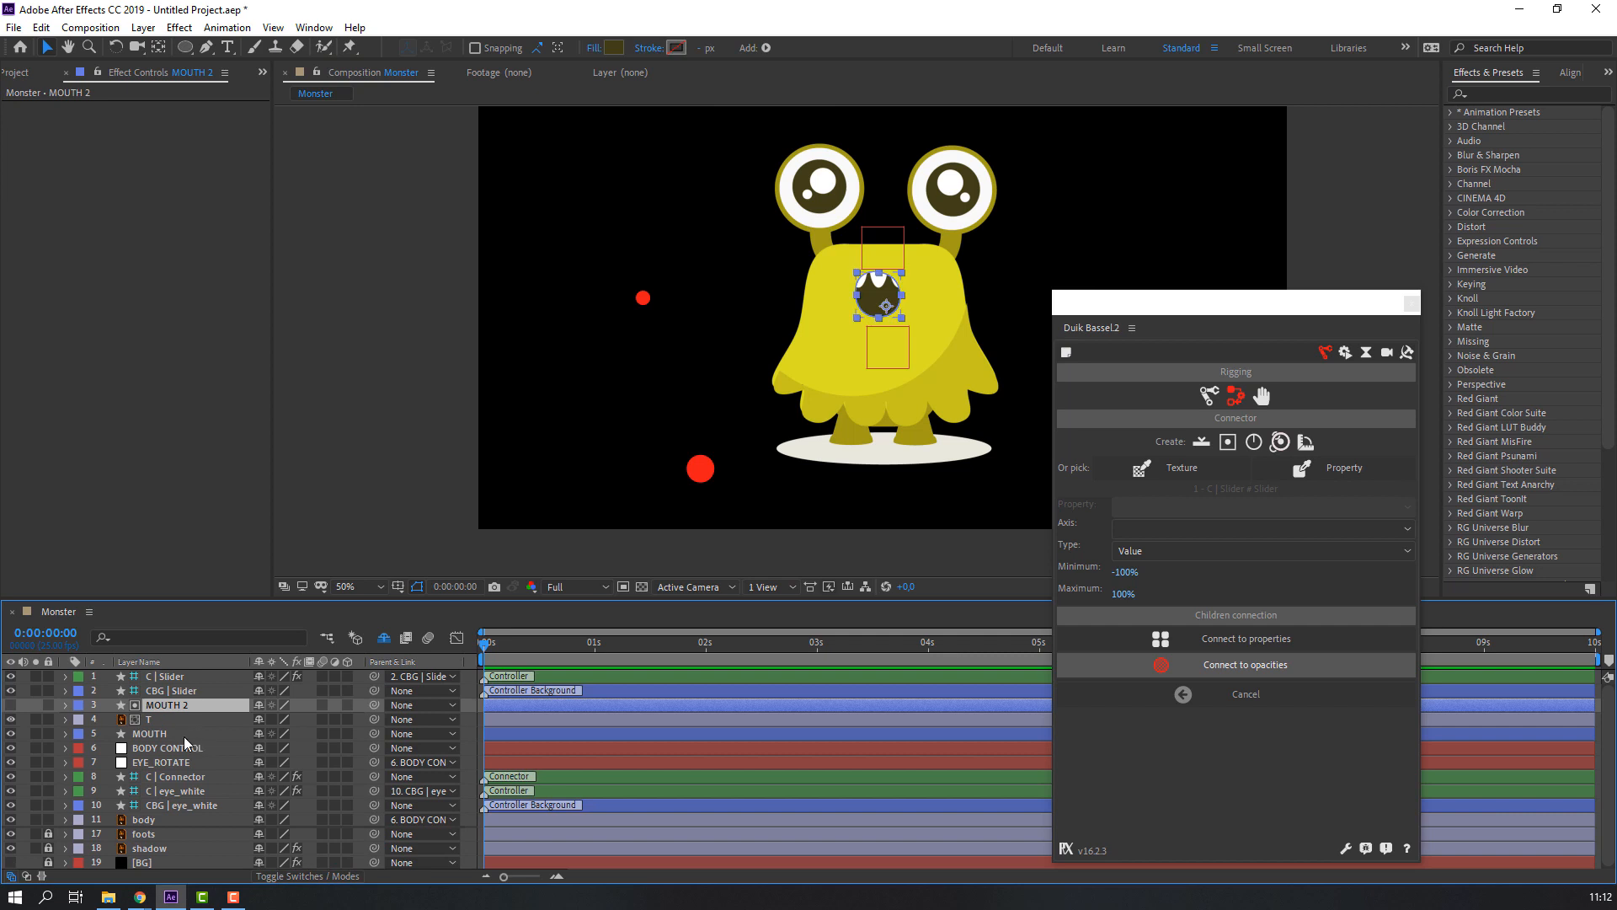
pyautogui.moveTo(370, 710); pyautogui.dragTo(154, 734)
pyautogui.click(151, 721)
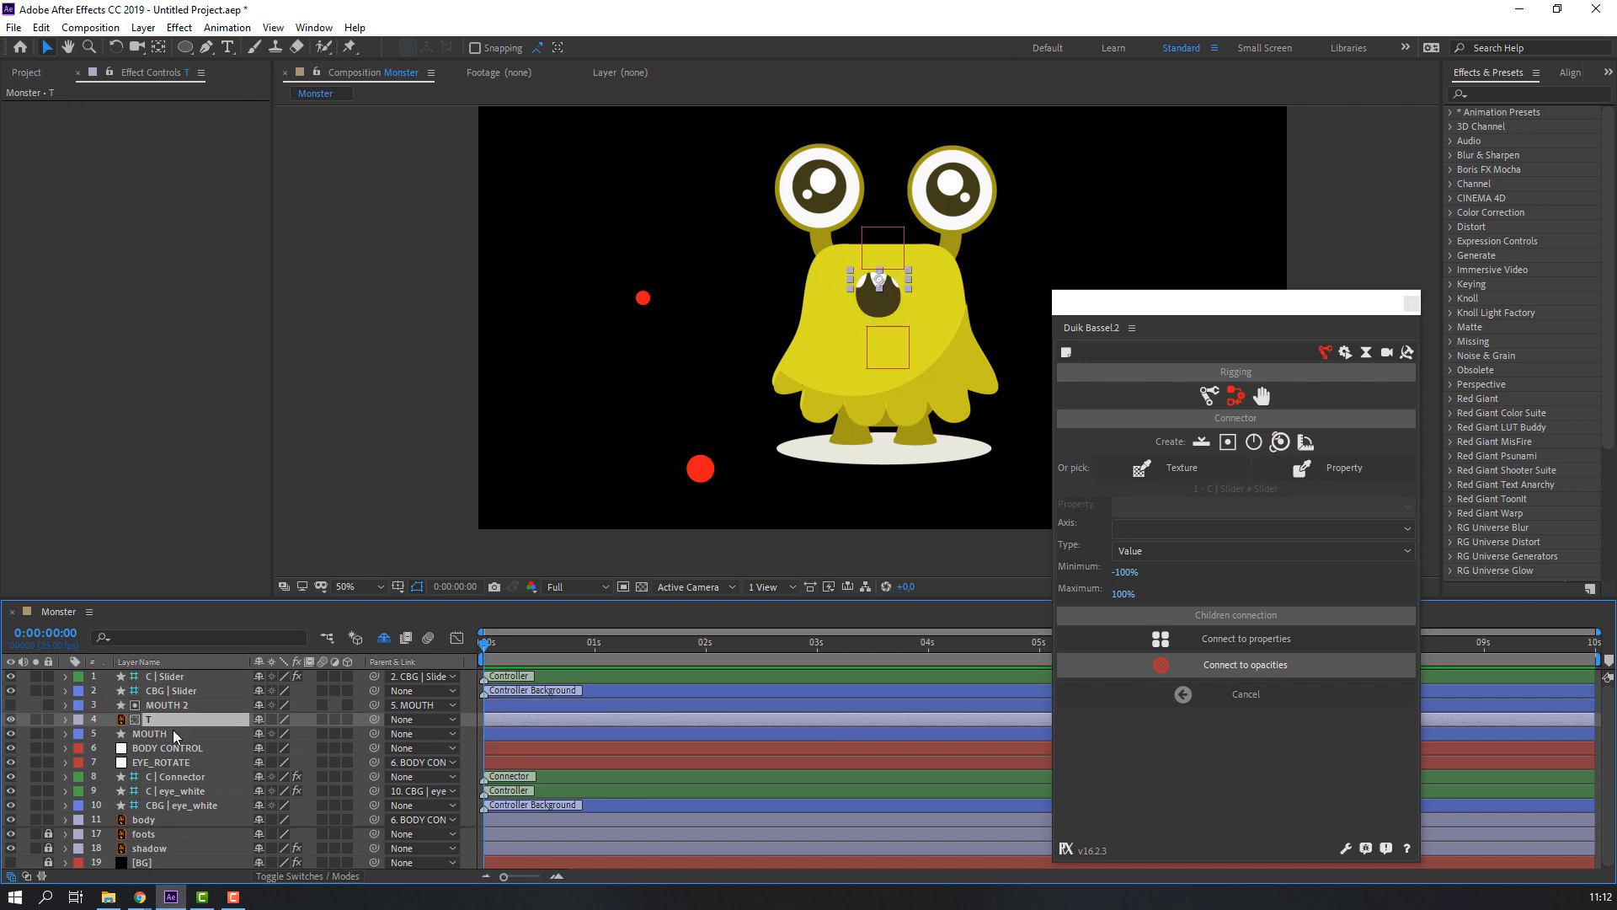
pyautogui.keyDown('ctrl'); pyautogui.click(154, 731); pyautogui.keyUp('ctrl')
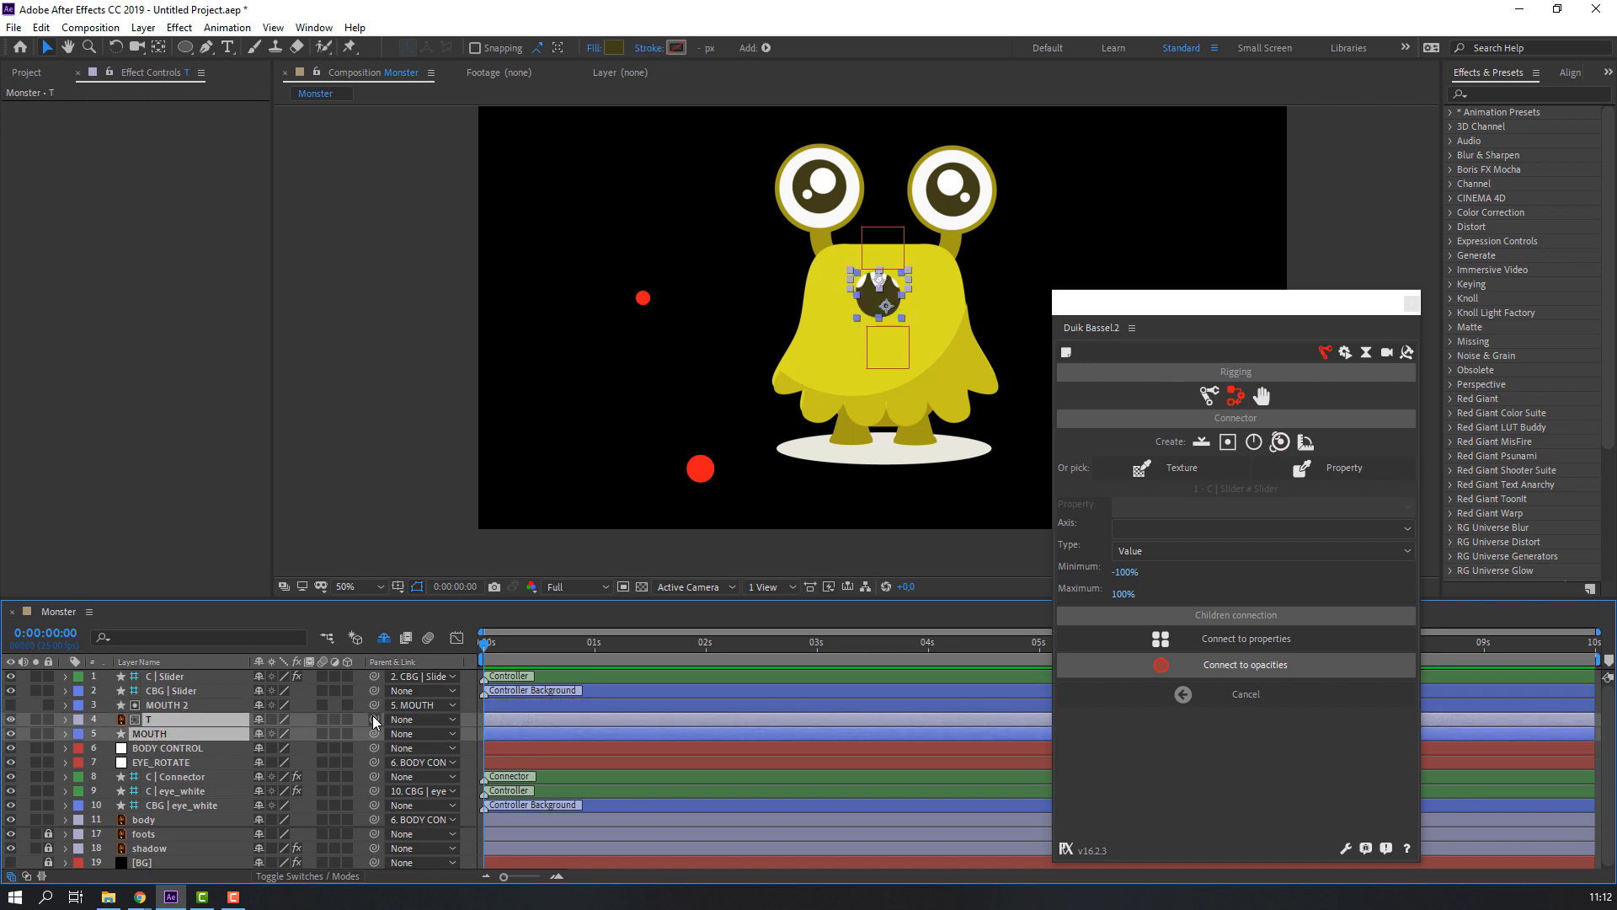
pyautogui.moveTo(373, 718); pyautogui.dragTo(189, 752)
pyautogui.click(168, 748)
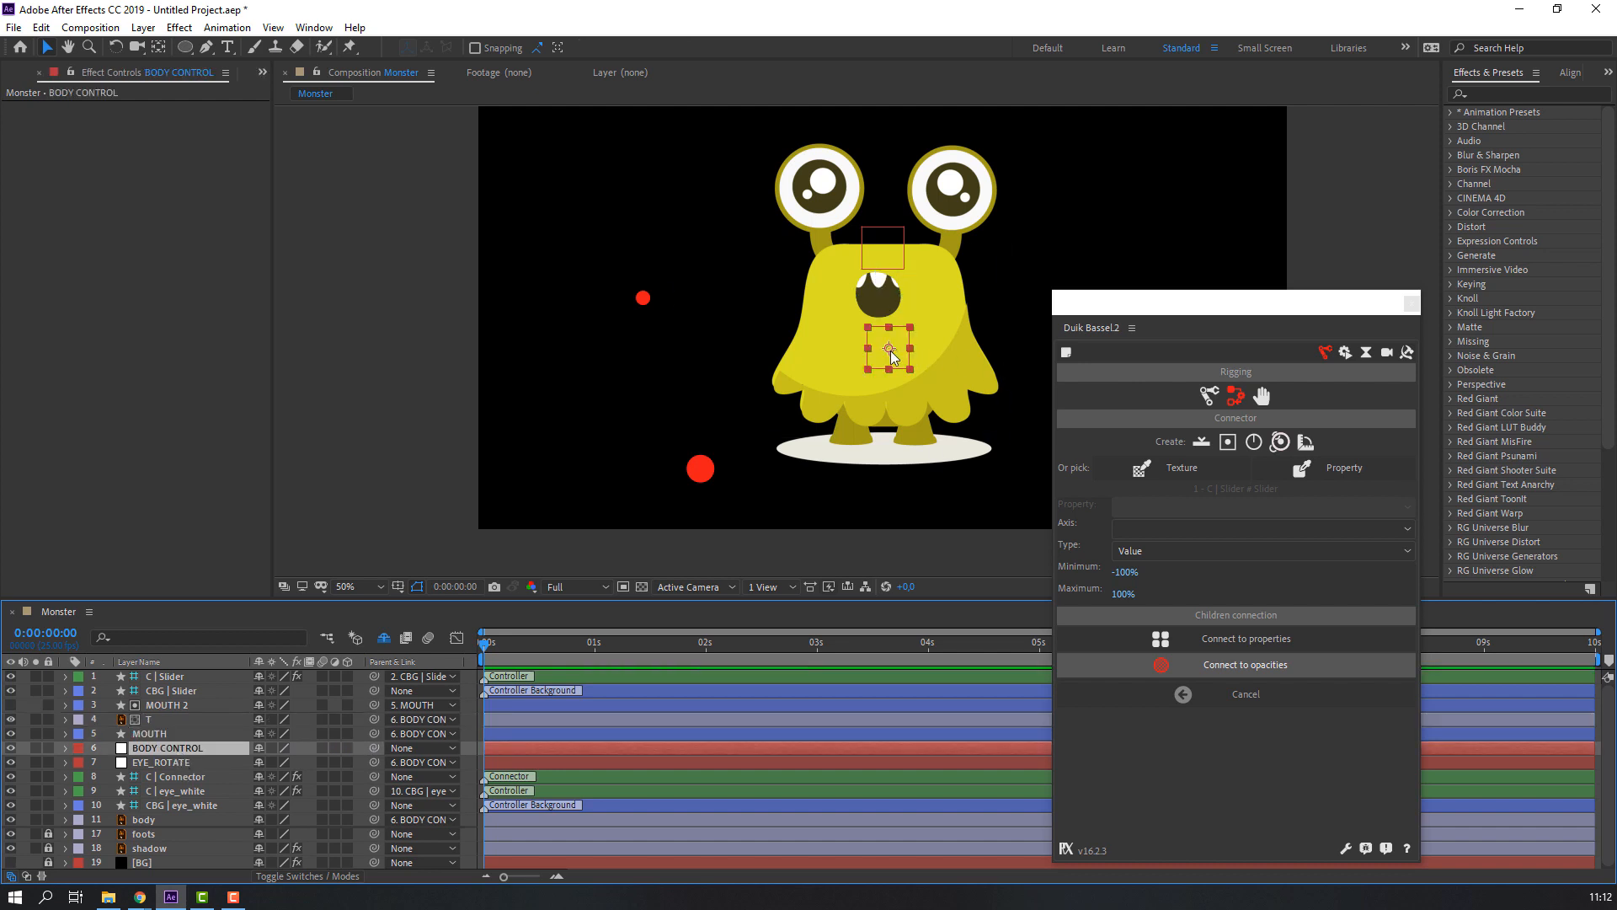
# - Test the body rig by shifting the BODY CONTROL null slightly up, and undo the move
pyautogui.moveTo(892, 351); pyautogui.dragTo(890, 342)
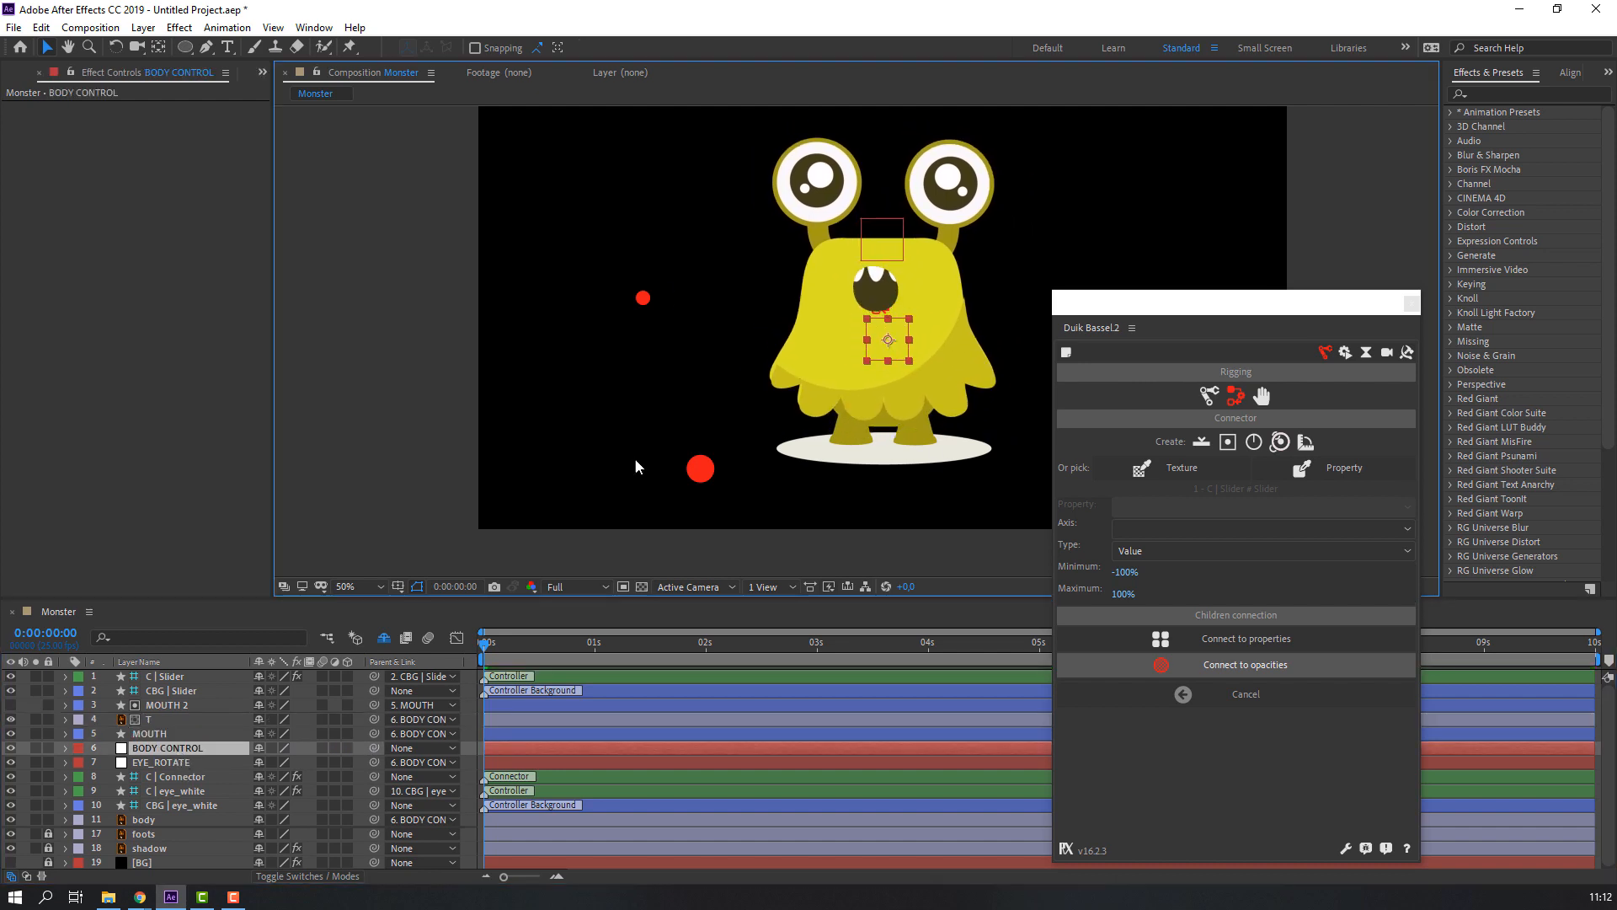
pyautogui.hotkey('ctrl', 'z')
# - Hide the MOUTH 2, T and MOUTH layers from the timeline as shy layers and make the [BG] layer visible
pyautogui.click(176, 705)
pyautogui.keyDown('ctrl'); pyautogui.click(165, 720); pyautogui.keyUp('ctrl')
pyautogui.keyDown('ctrl'); pyautogui.click(161, 735); pyautogui.keyUp('ctrl')
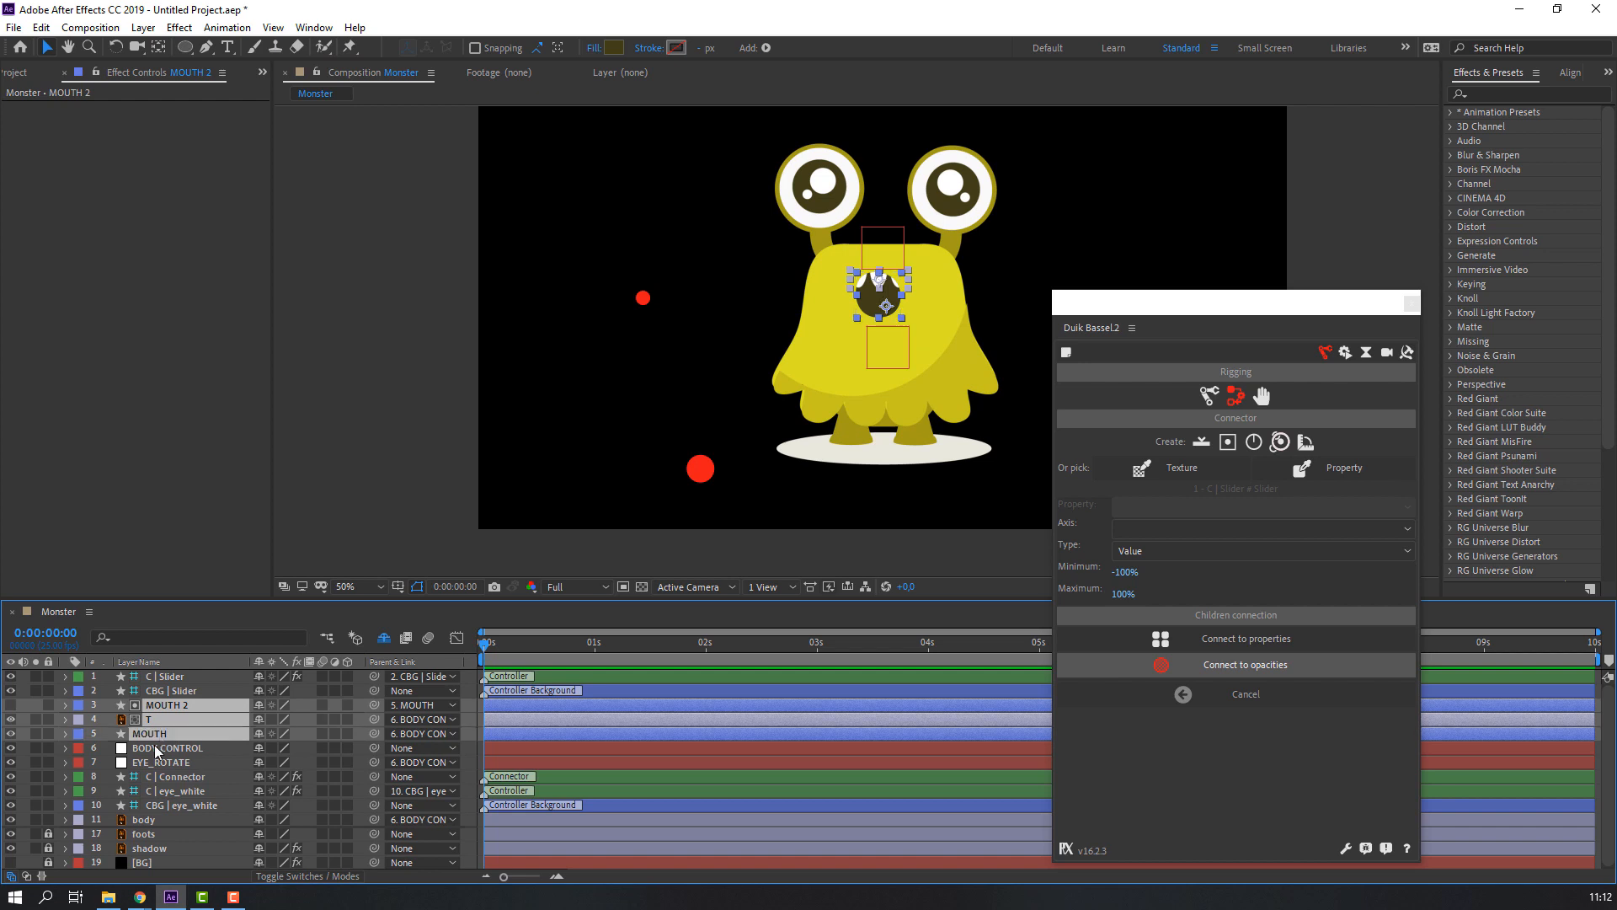
pyautogui.click(260, 717)
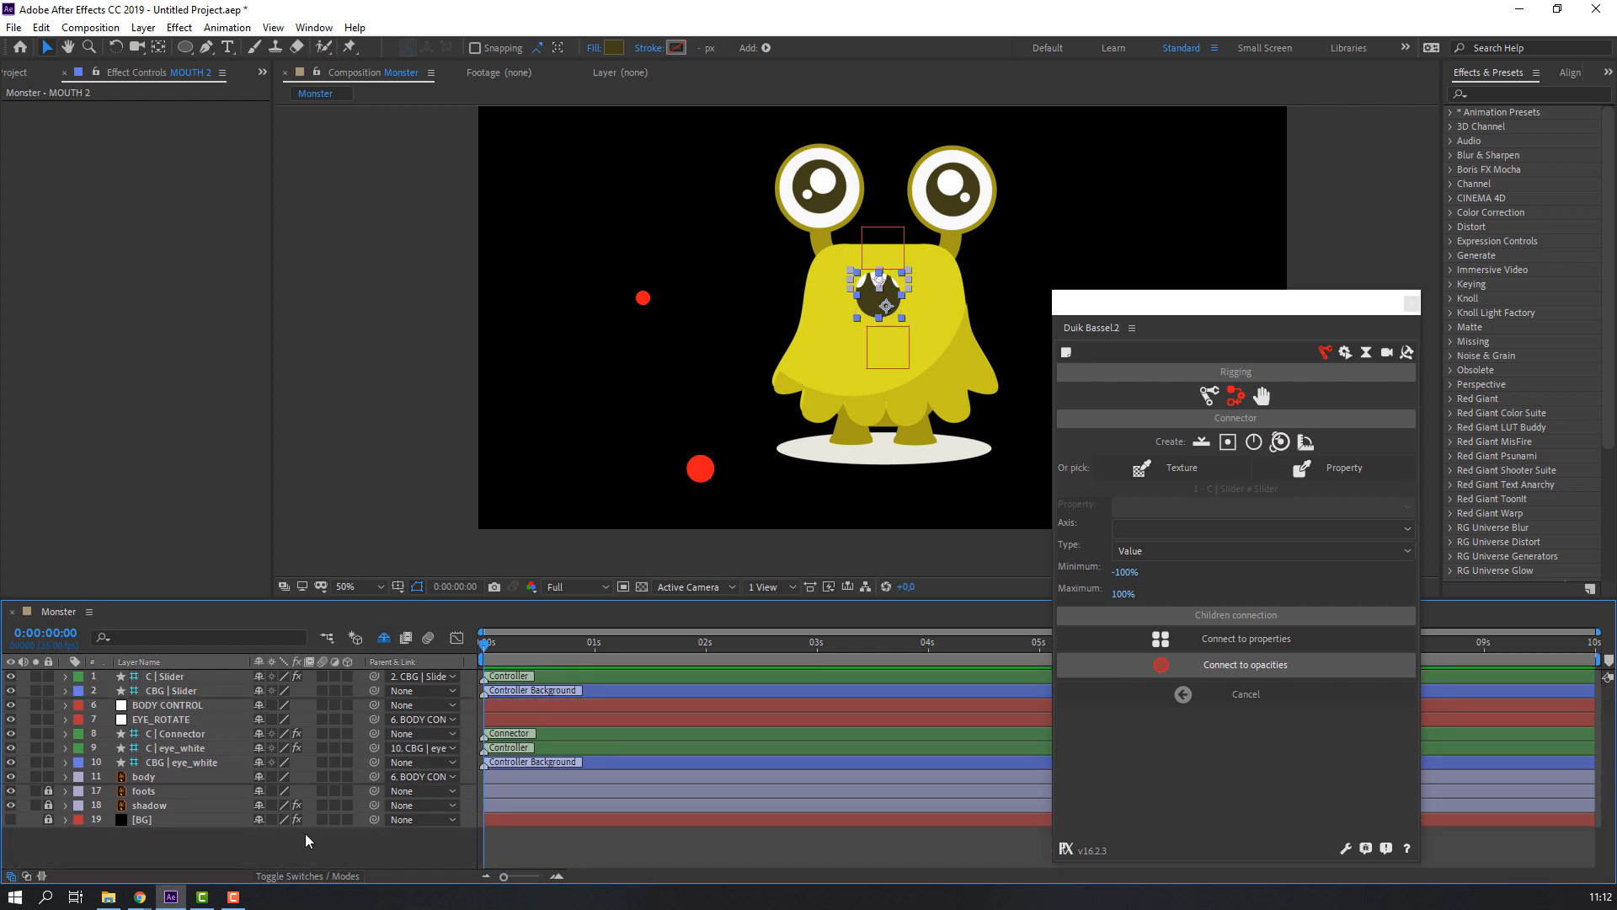
pyautogui.click(10, 819)
pyautogui.click(107, 858)
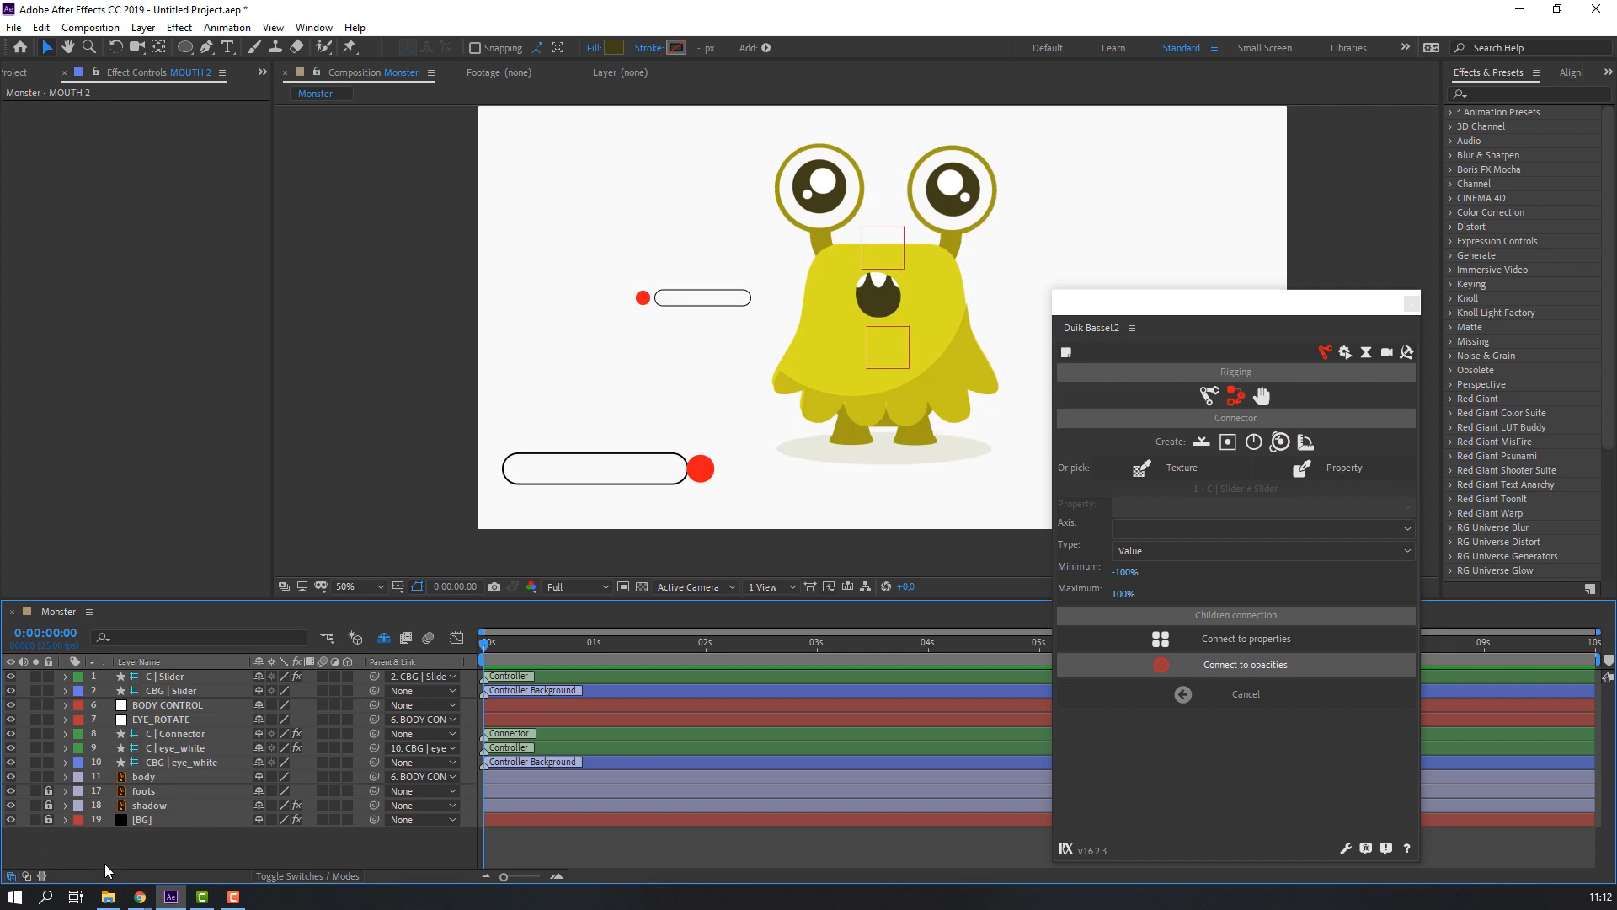
# - Scale the CBG | Slider layer up to 411% and place it in the lower-right corner of the composition
pyautogui.click(178, 691)
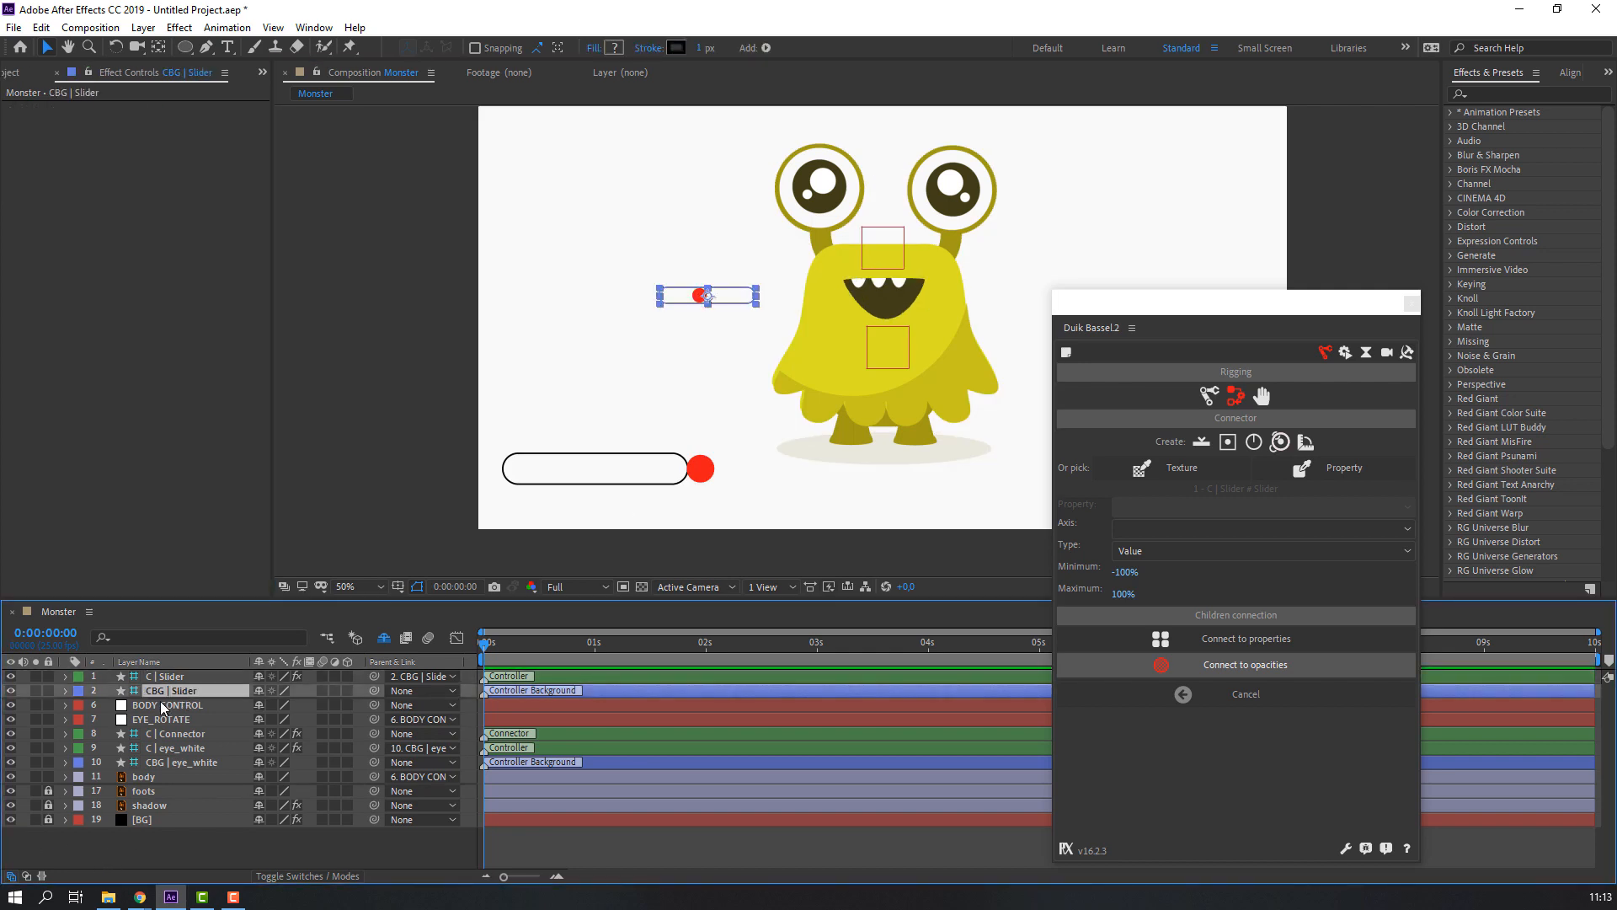
pyautogui.press('s')
pyautogui.moveTo(278, 705); pyautogui.dragTo(439, 671)
pyautogui.press('space')
pyautogui.moveTo(841, 376); pyautogui.dragTo(614, 354)
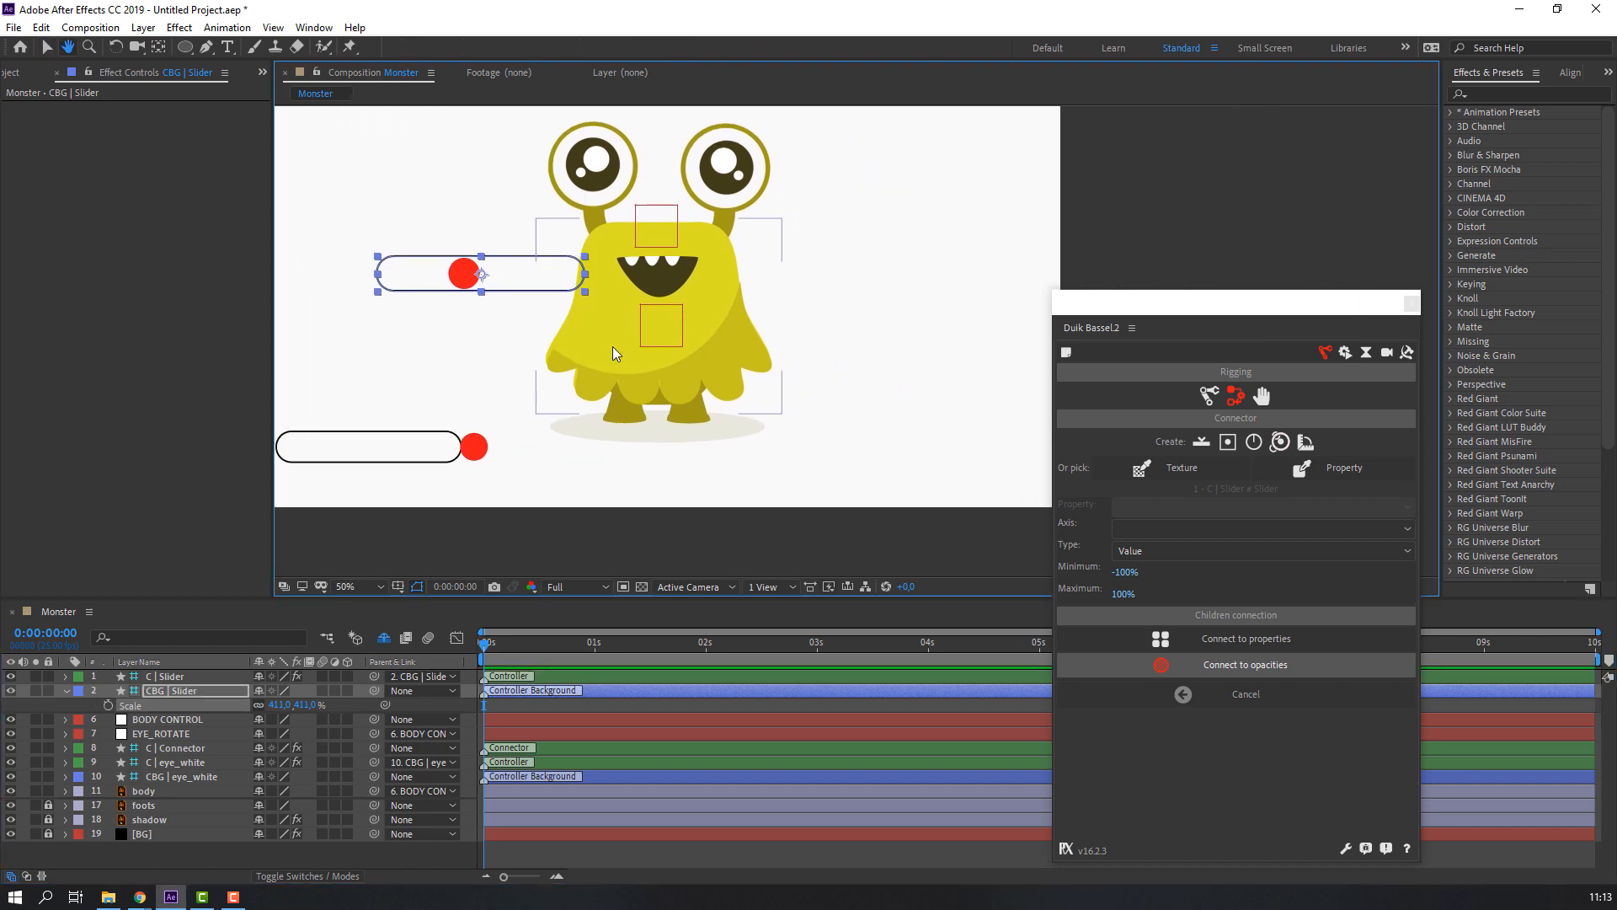
pyautogui.moveTo(549, 281); pyautogui.dragTo(988, 453)
pyautogui.press('space')
pyautogui.moveTo(623, 379); pyautogui.dragTo(694, 406)
# - Hide the C | Connector, body and foots layers from the timeline as shy layers
pyautogui.click(166, 737)
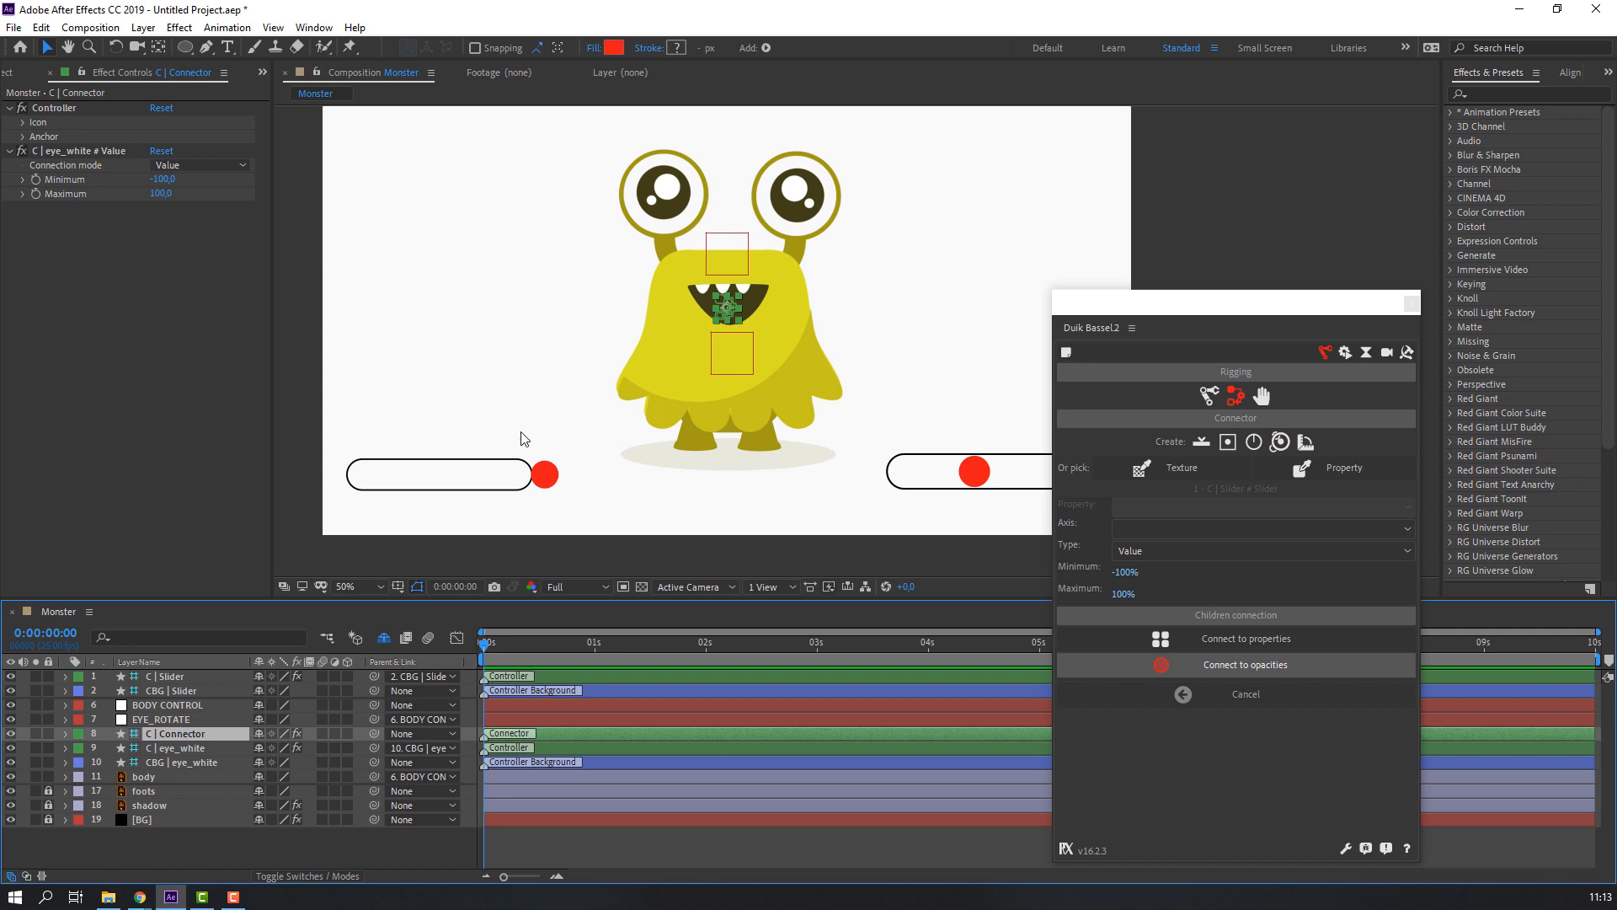
pyautogui.scroll(3, 652, 323)
pyautogui.scroll(-3, 625, 356)
pyautogui.press('Delete')
pyautogui.click(209, 767)
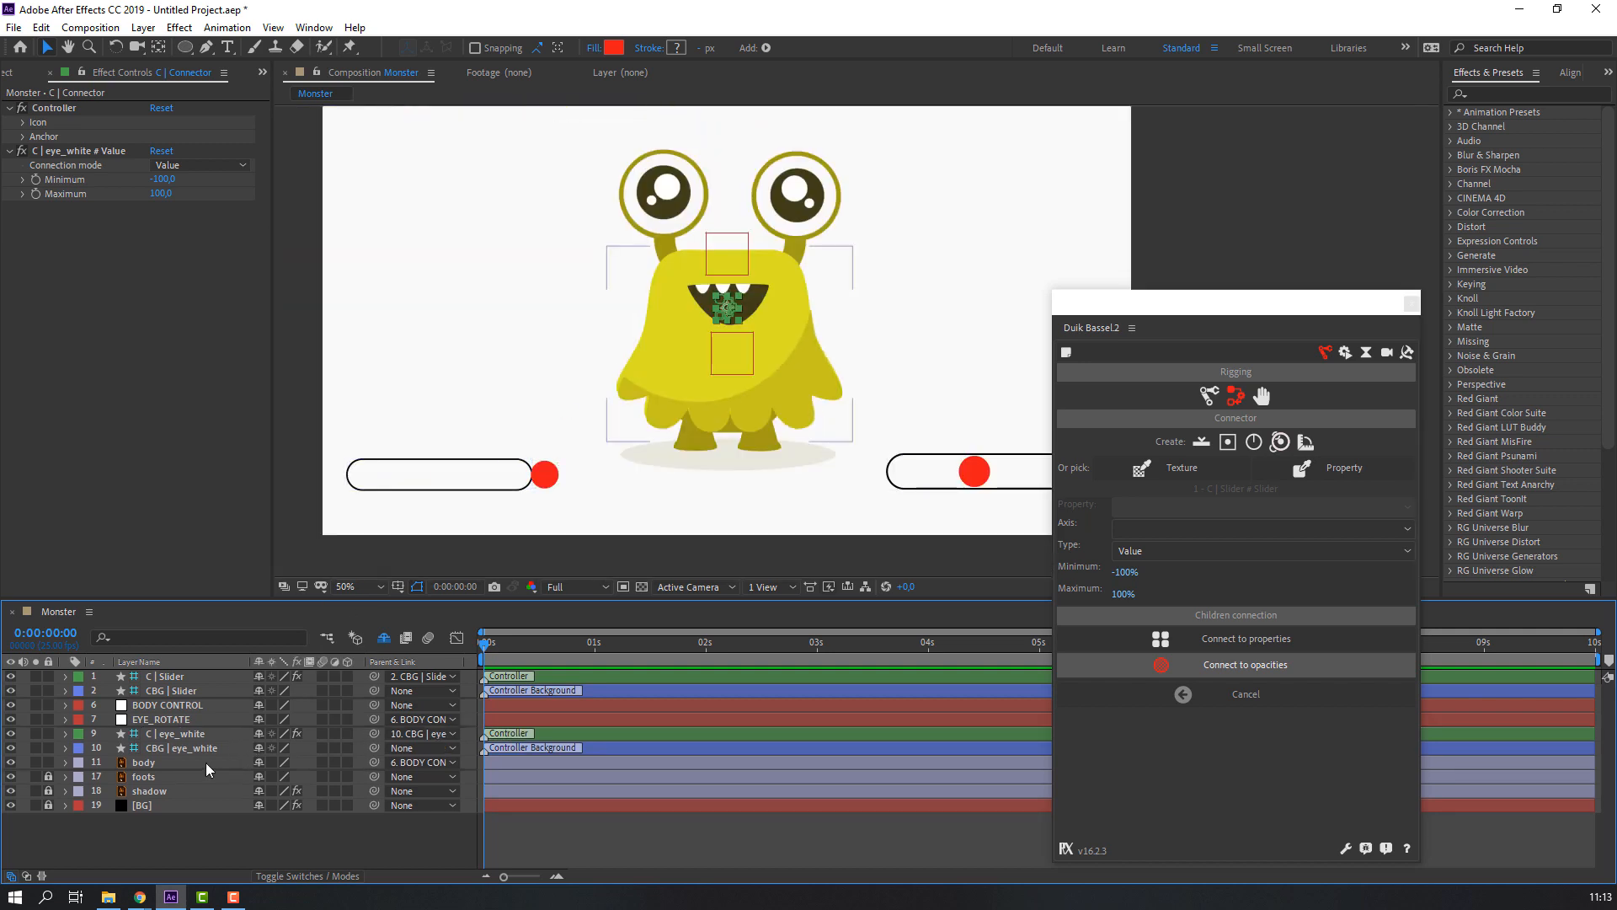
pyautogui.click(148, 763)
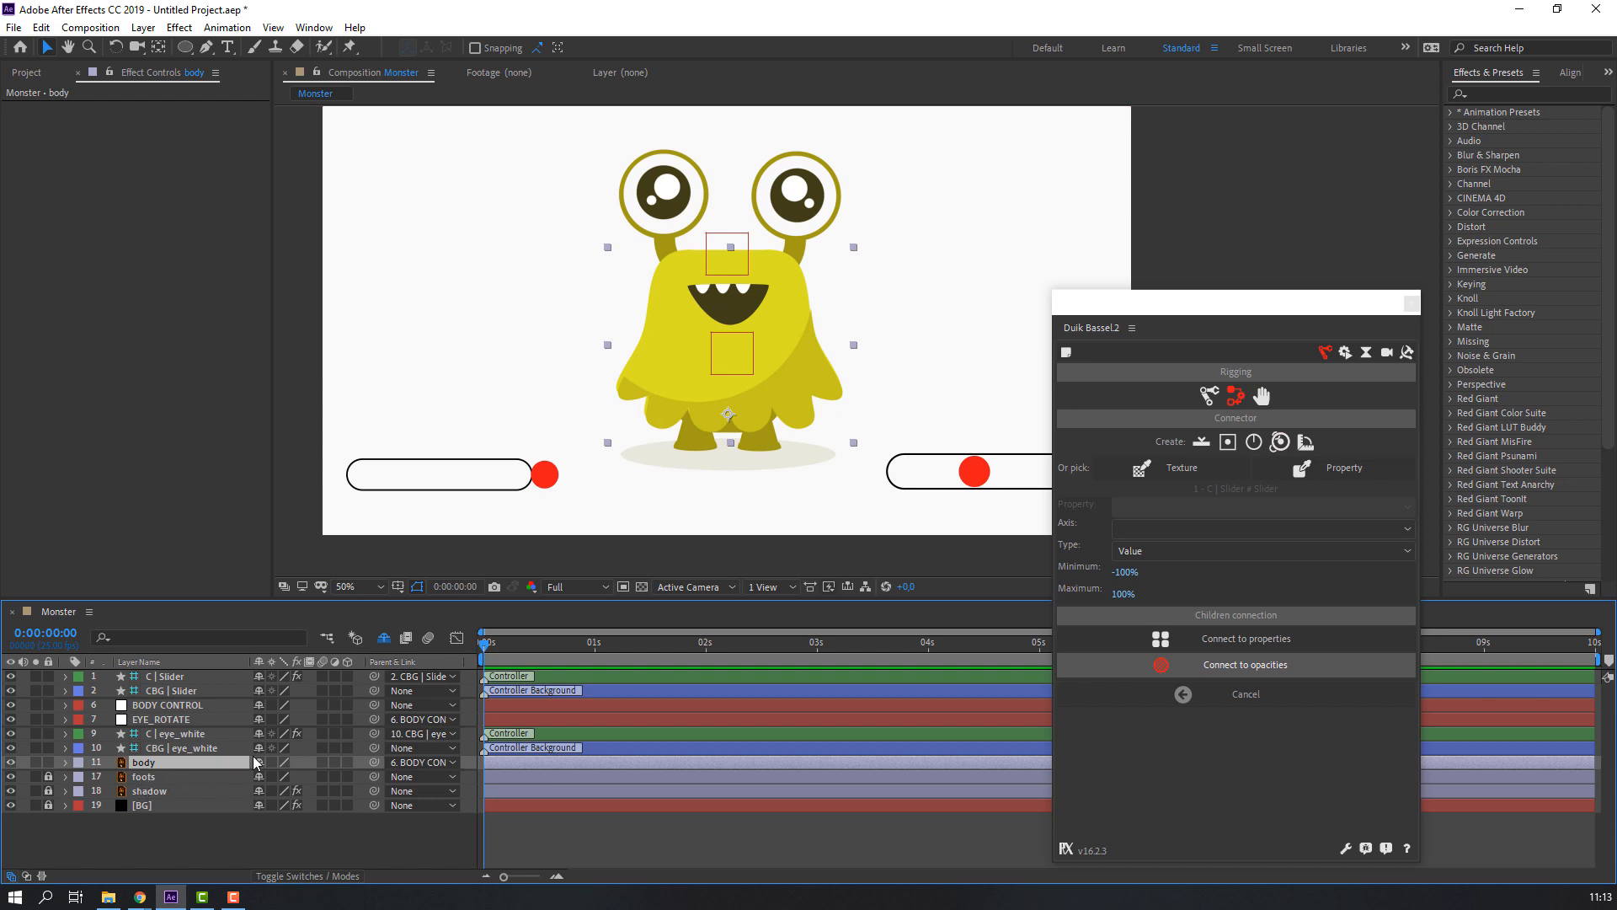
pyautogui.press('Delete')
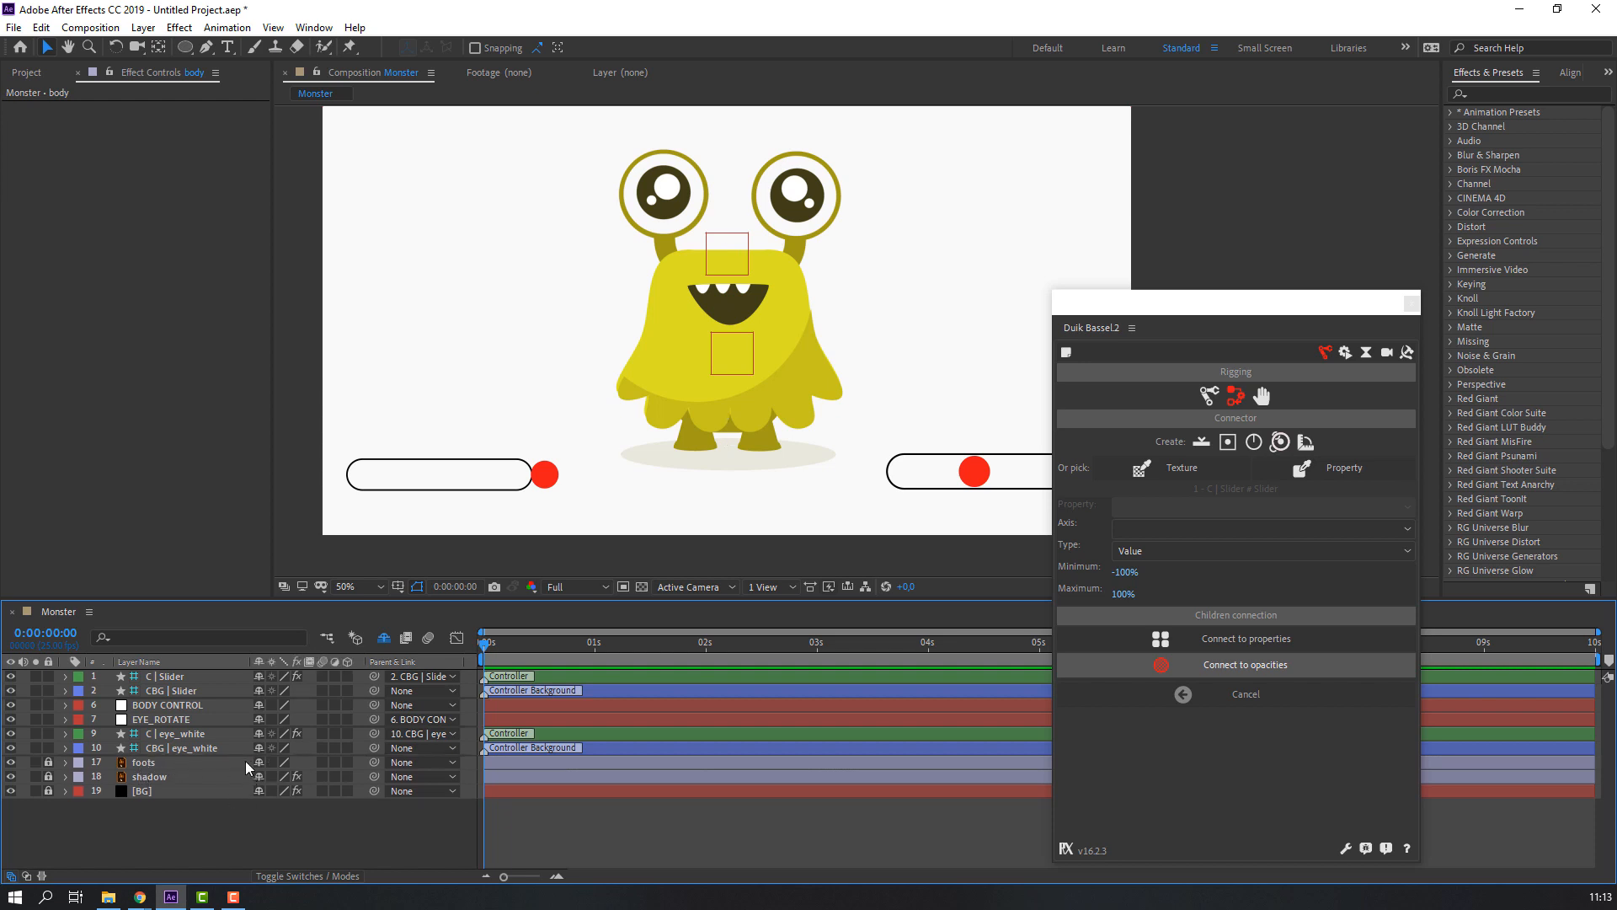
pyautogui.click(258, 763)
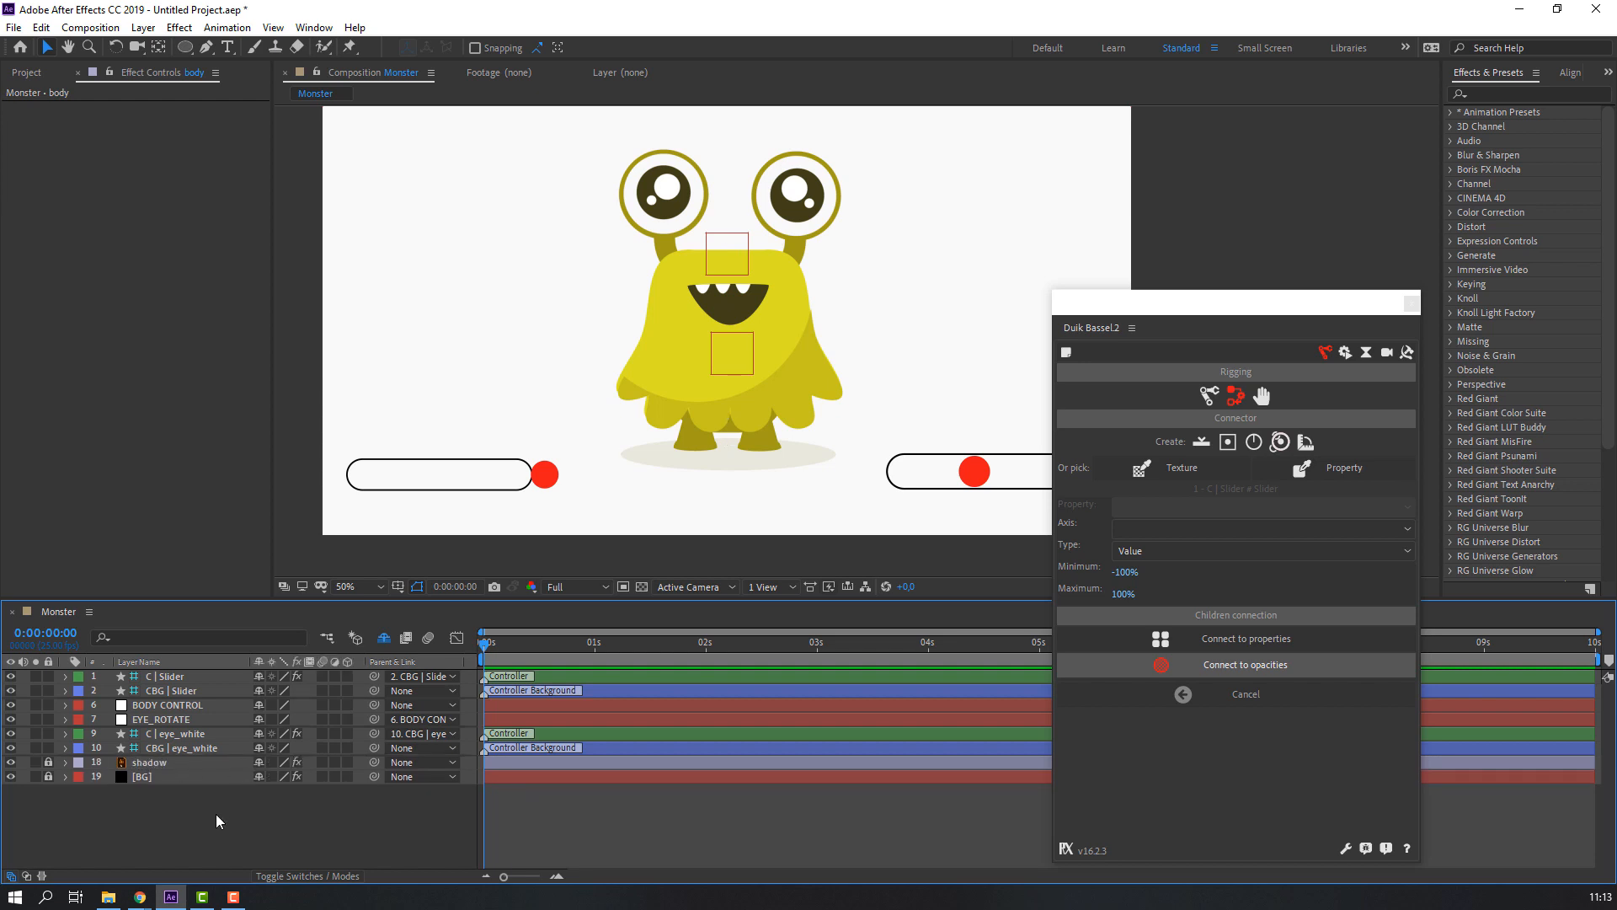
# - Slide the C | eye_white controller to the left end of its slider and close the Duik Bassel.2 panel
pyautogui.moveTo(540, 487); pyautogui.dragTo(360, 479)
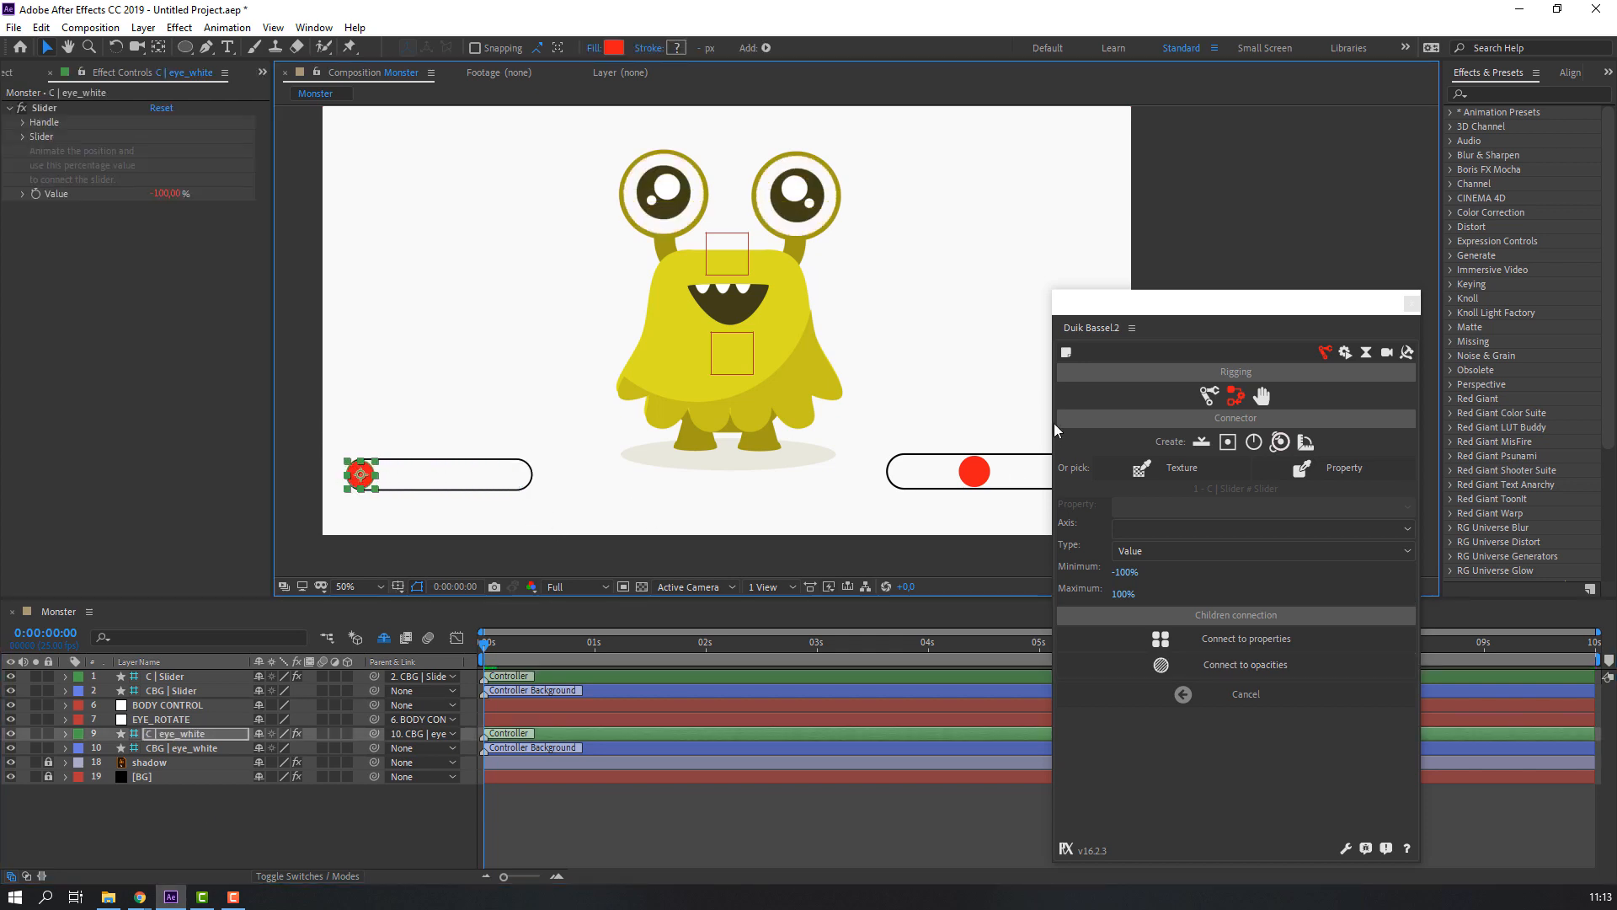
pyautogui.click(1411, 304)
pyautogui.click(366, 588)
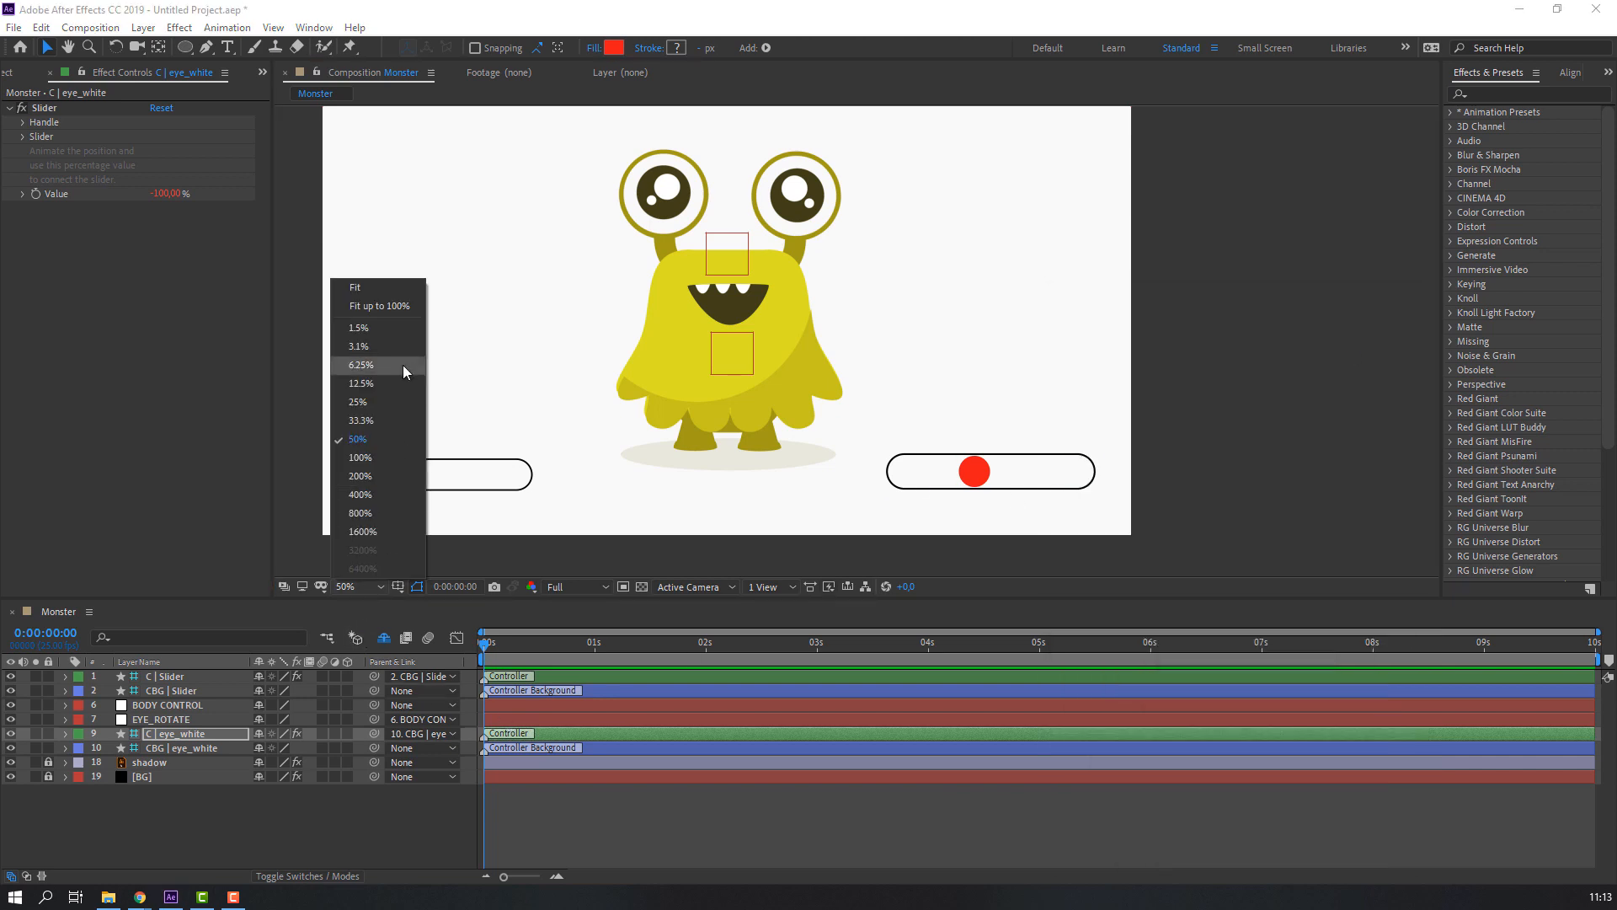
pyautogui.click(397, 312)
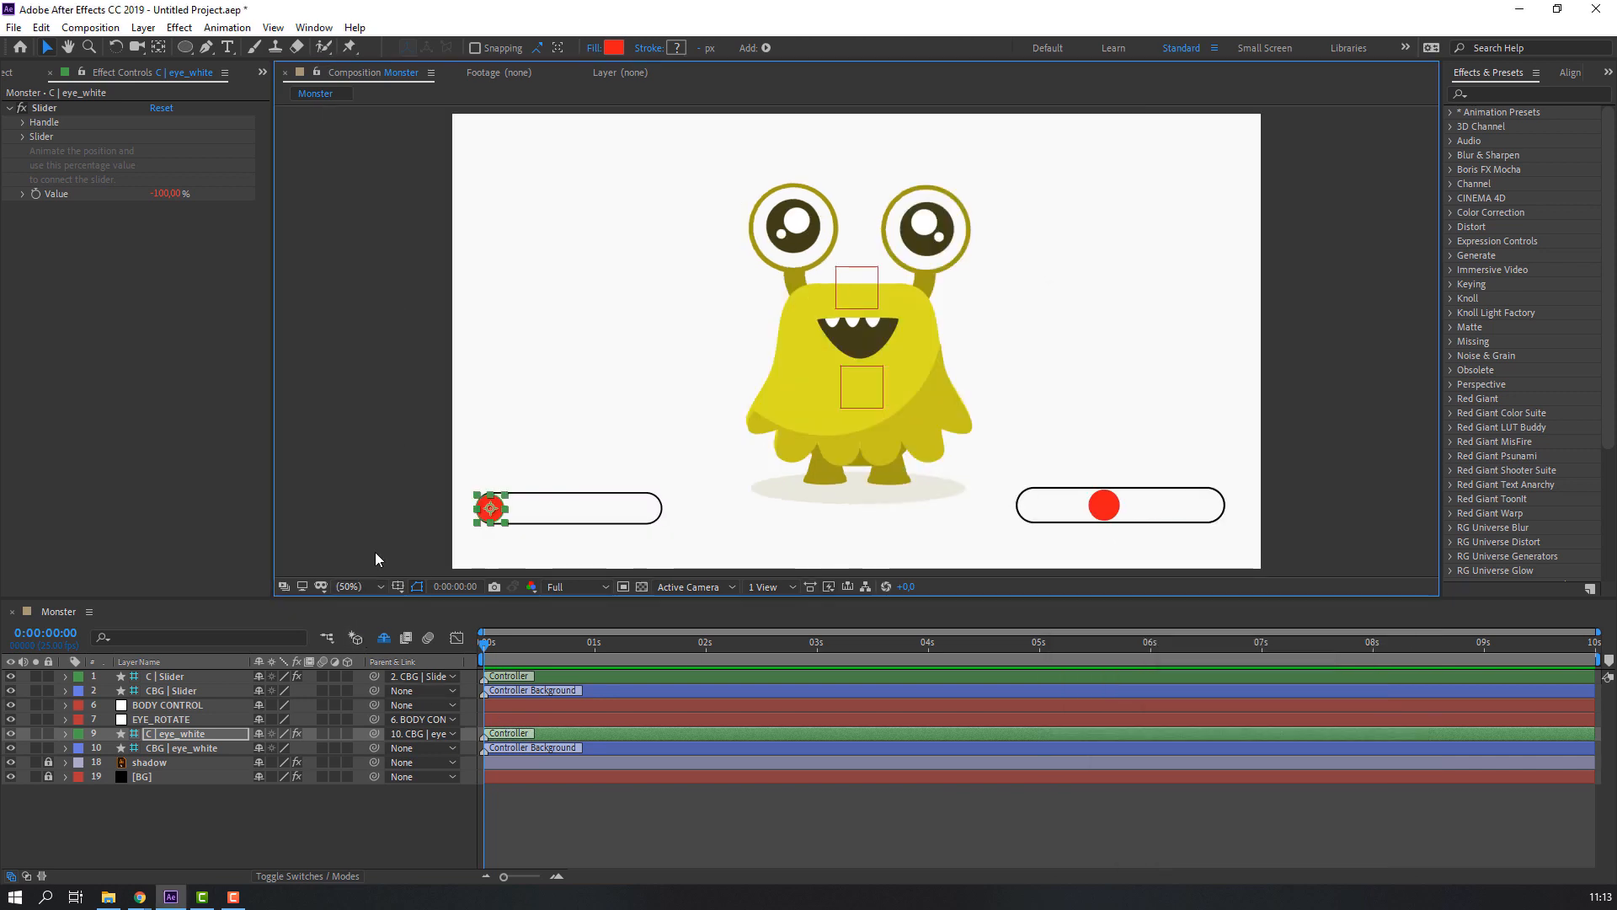
# - Keyframe C | eye_white's Position at 0:00:00:05, and at 0:00:00:15 move the controller to near the right end of its slider
pyautogui.click(174, 738)
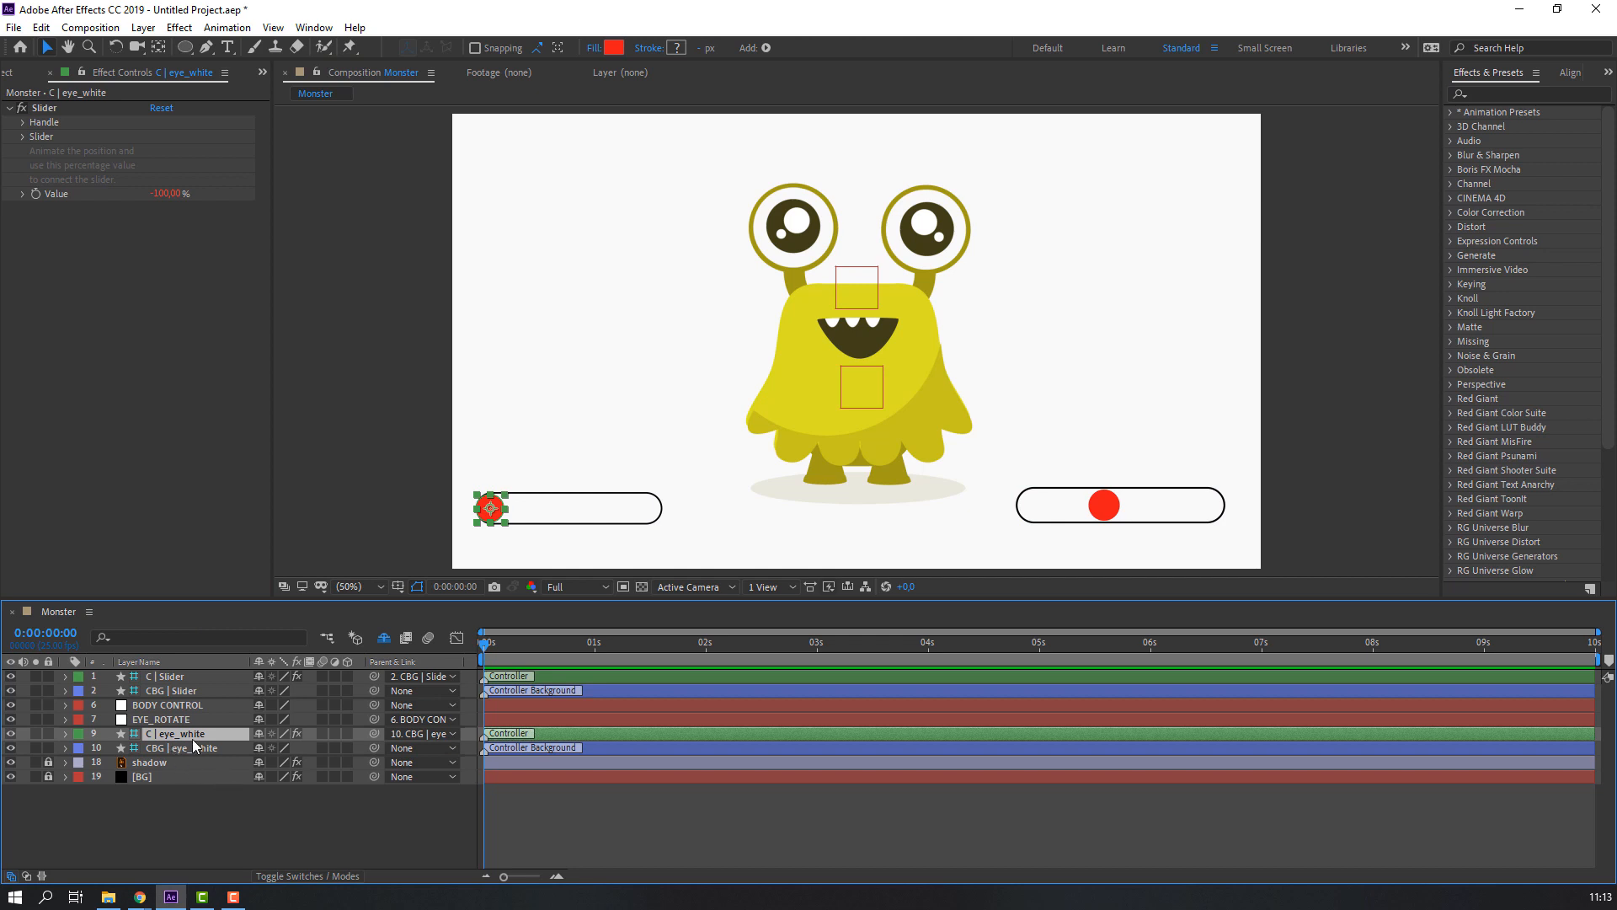
pyautogui.press('p')
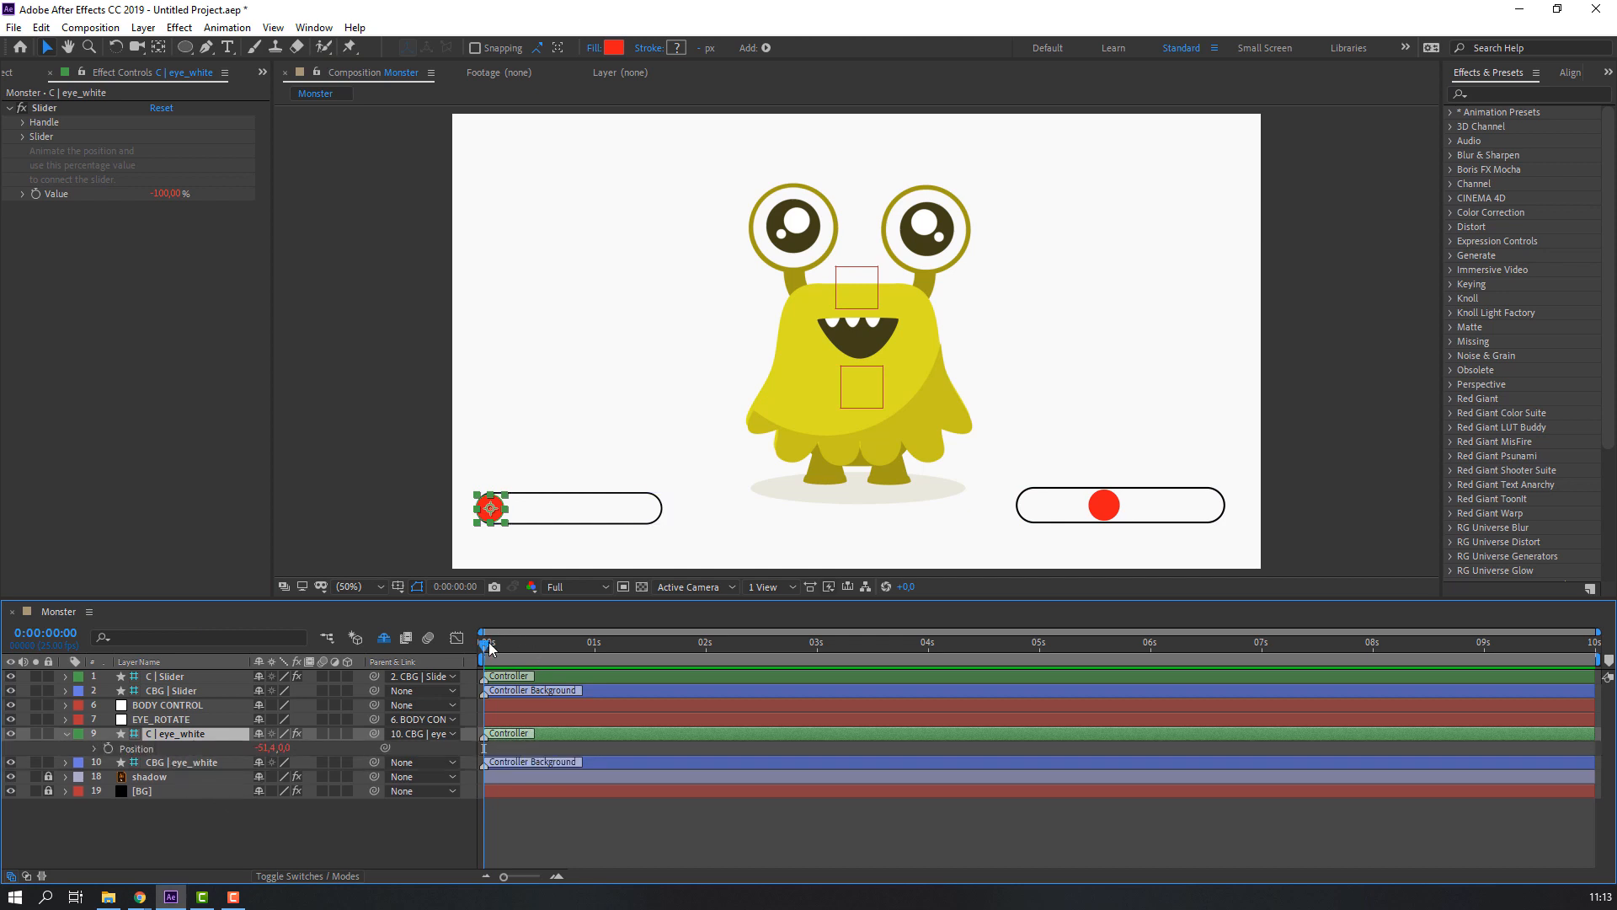
pyautogui.moveTo(488, 642); pyautogui.dragTo(508, 645)
pyautogui.click(107, 748)
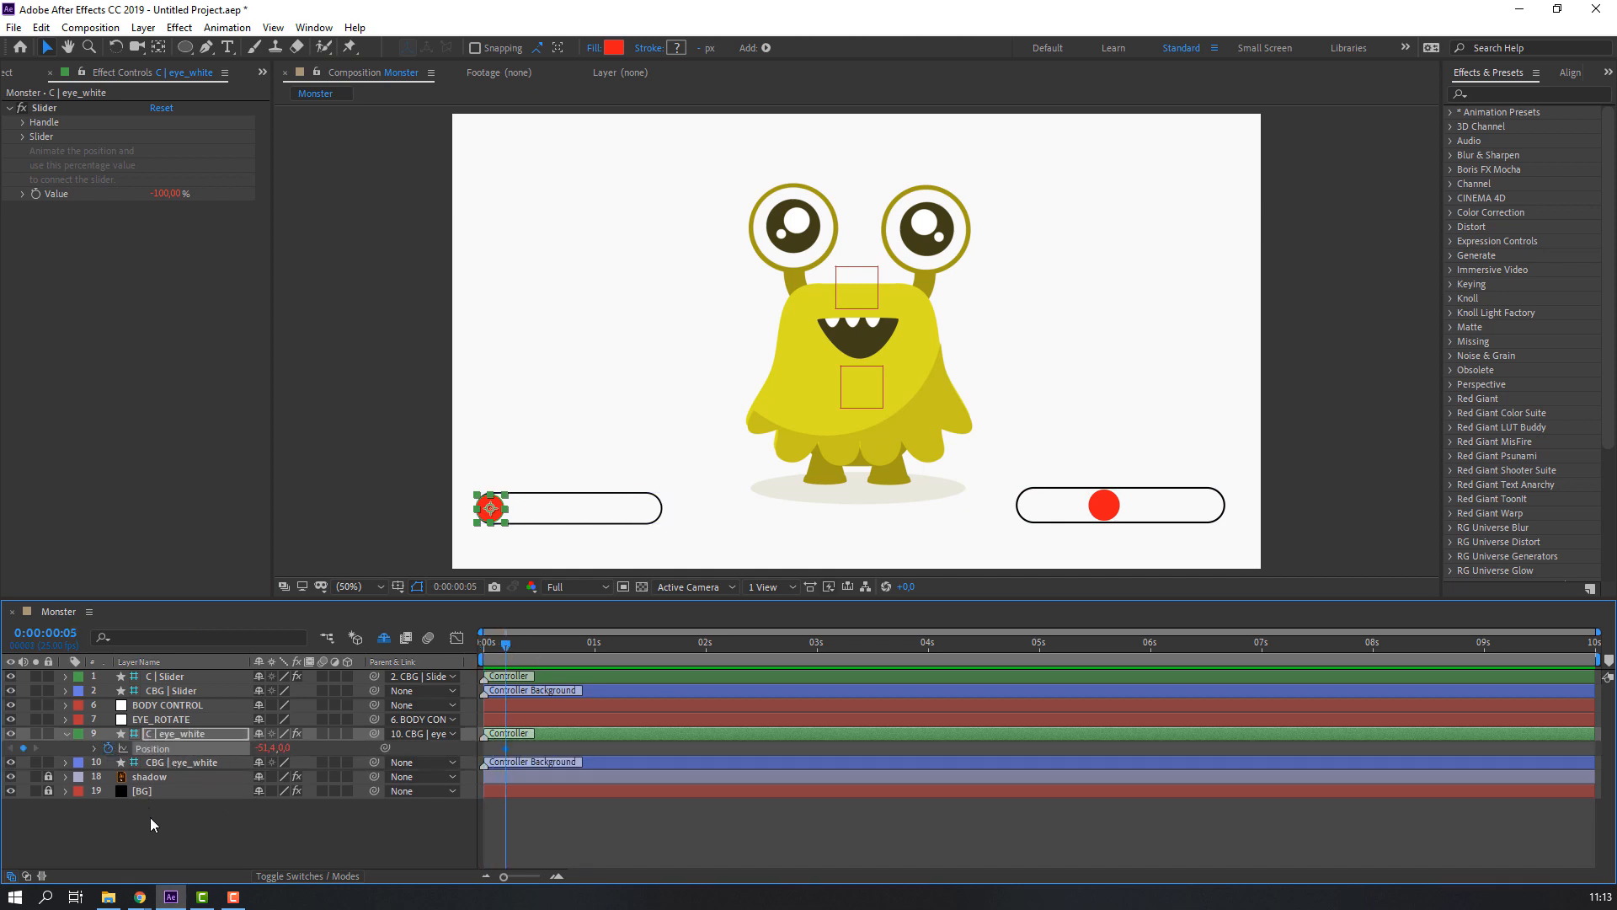
pyautogui.hotkey('shift', 'pagedown')
pyautogui.moveTo(510, 518); pyautogui.dragTo(649, 515)
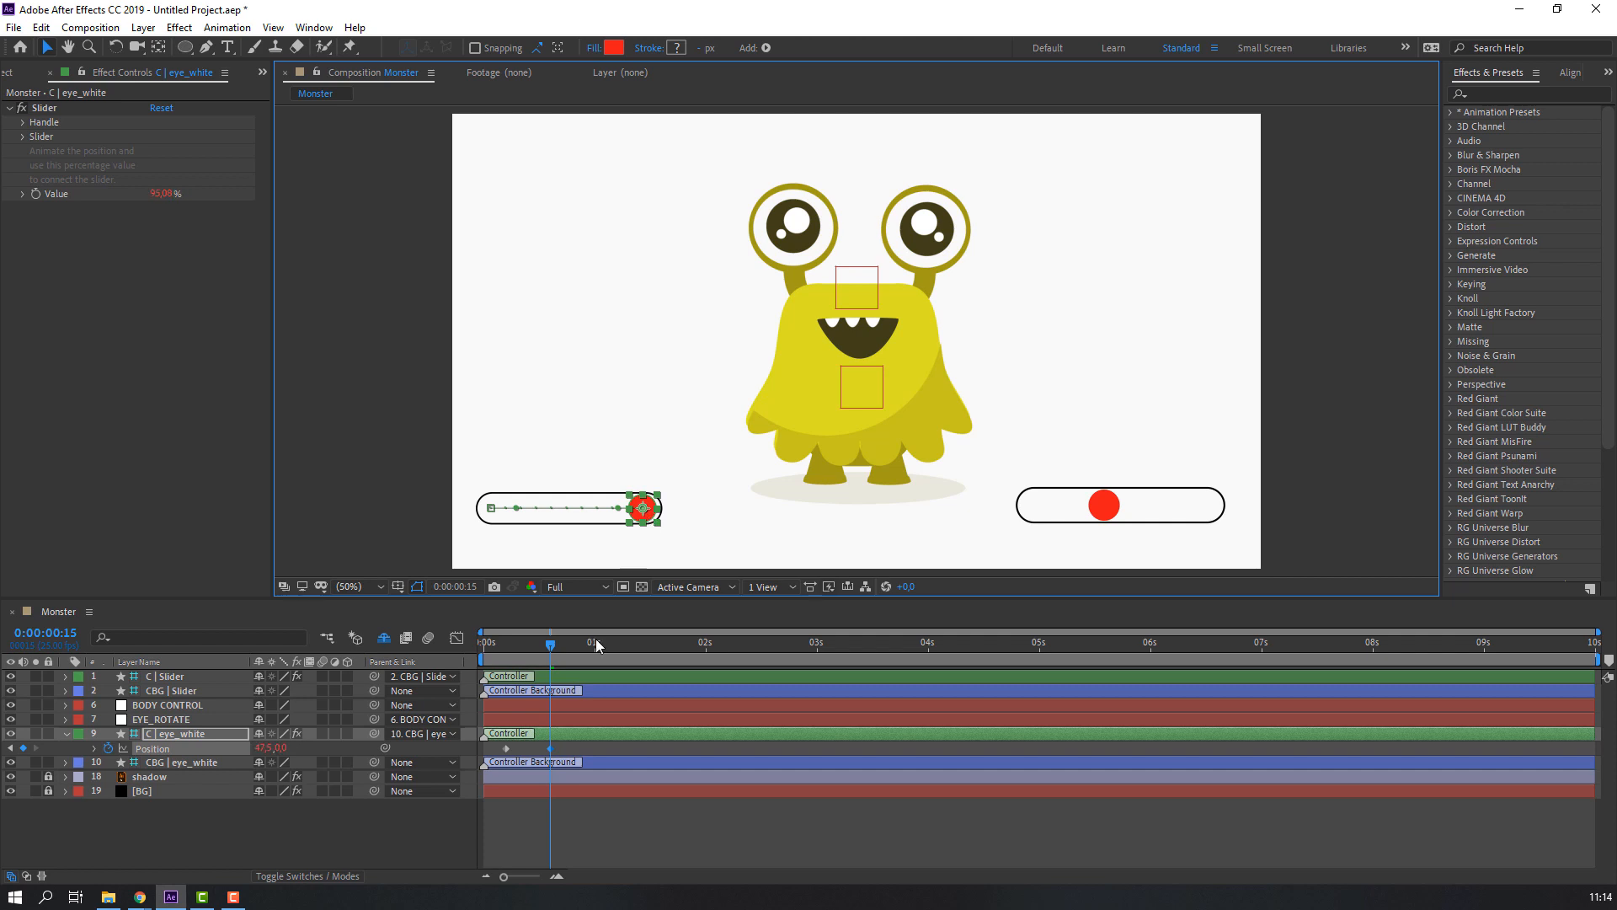
# - Scrub through the eyelid motion and apply Easy Ease to both Position keyframes of C | eye_white
pyautogui.moveTo(498, 644); pyautogui.dragTo(546, 649)
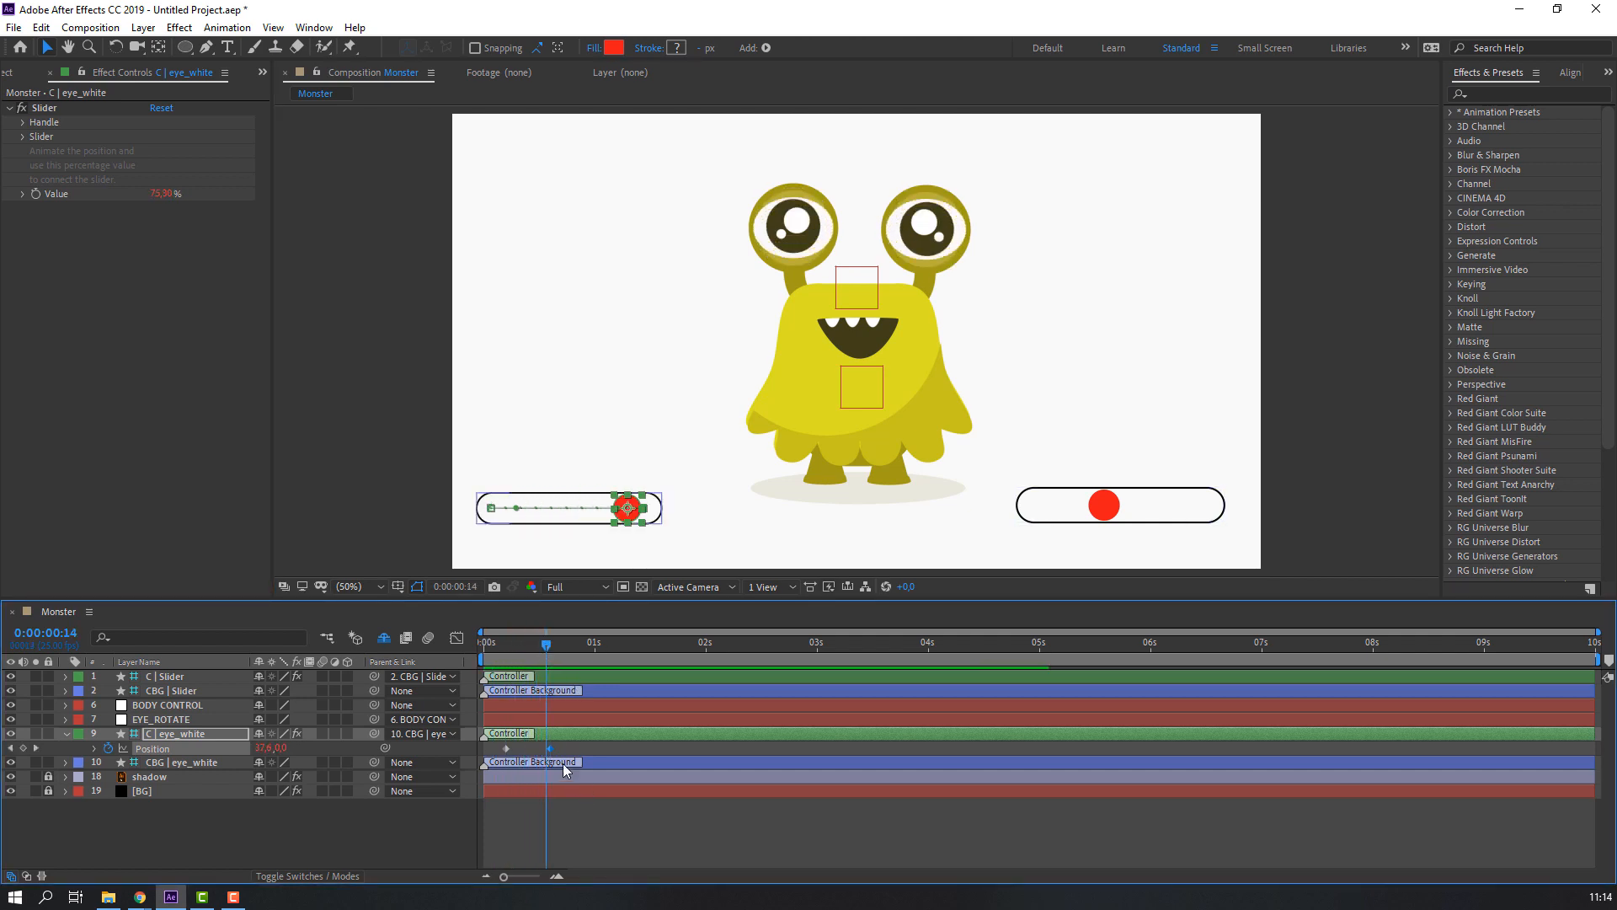
pyautogui.moveTo(575, 747); pyautogui.dragTo(495, 760)
pyautogui.rightClick(506, 748)
pyautogui.moveTo(648, 743)
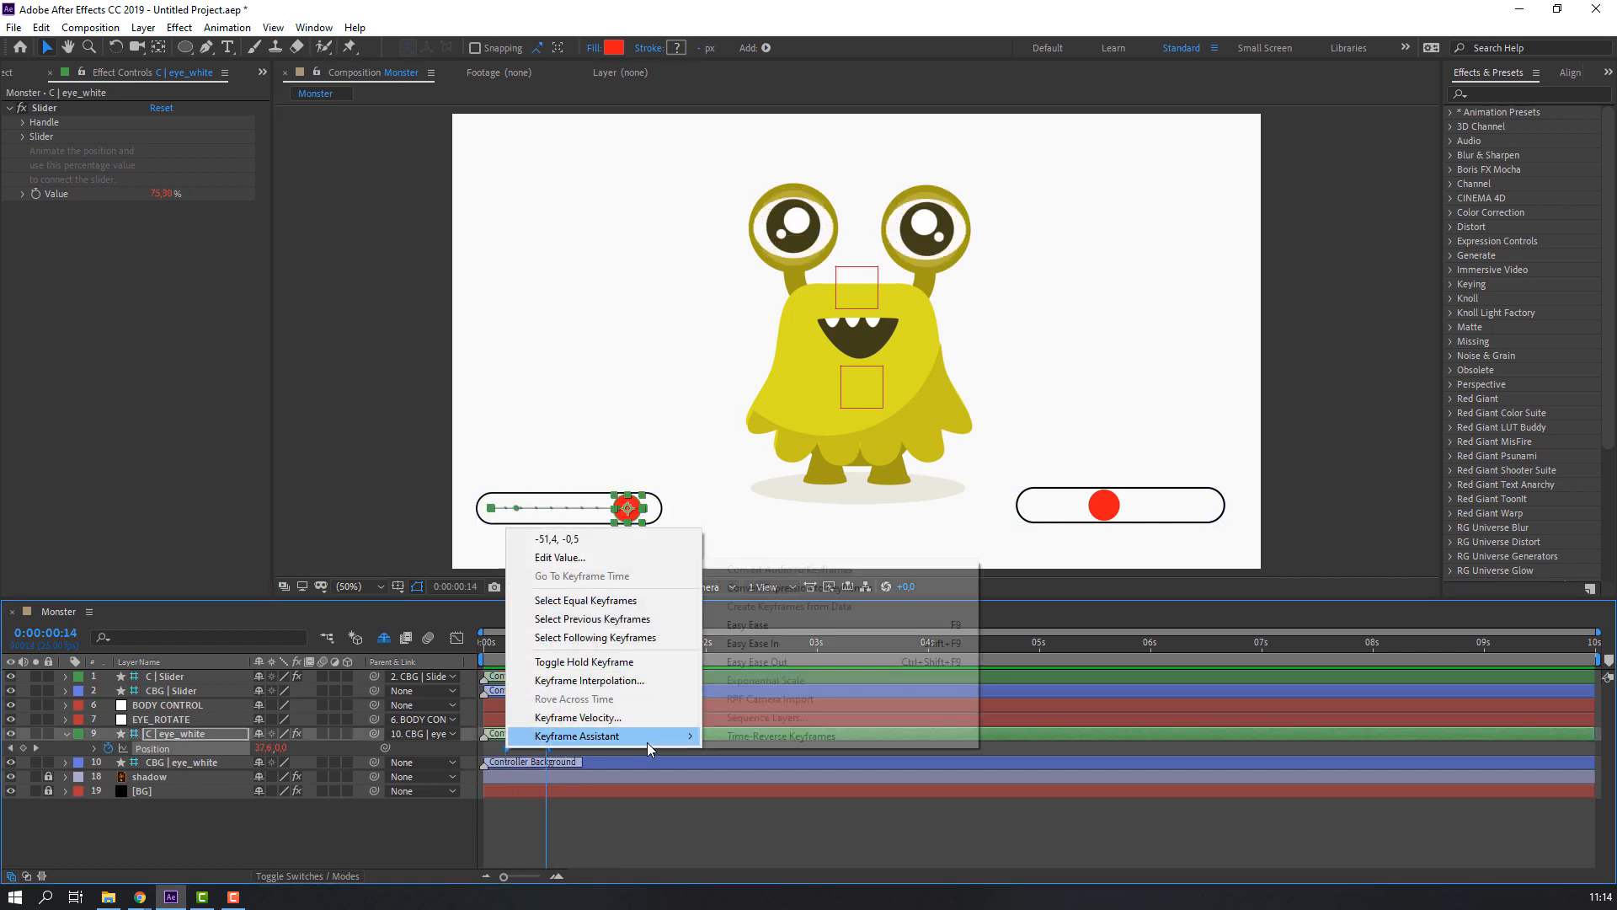
pyautogui.click(748, 624)
pyautogui.click(632, 825)
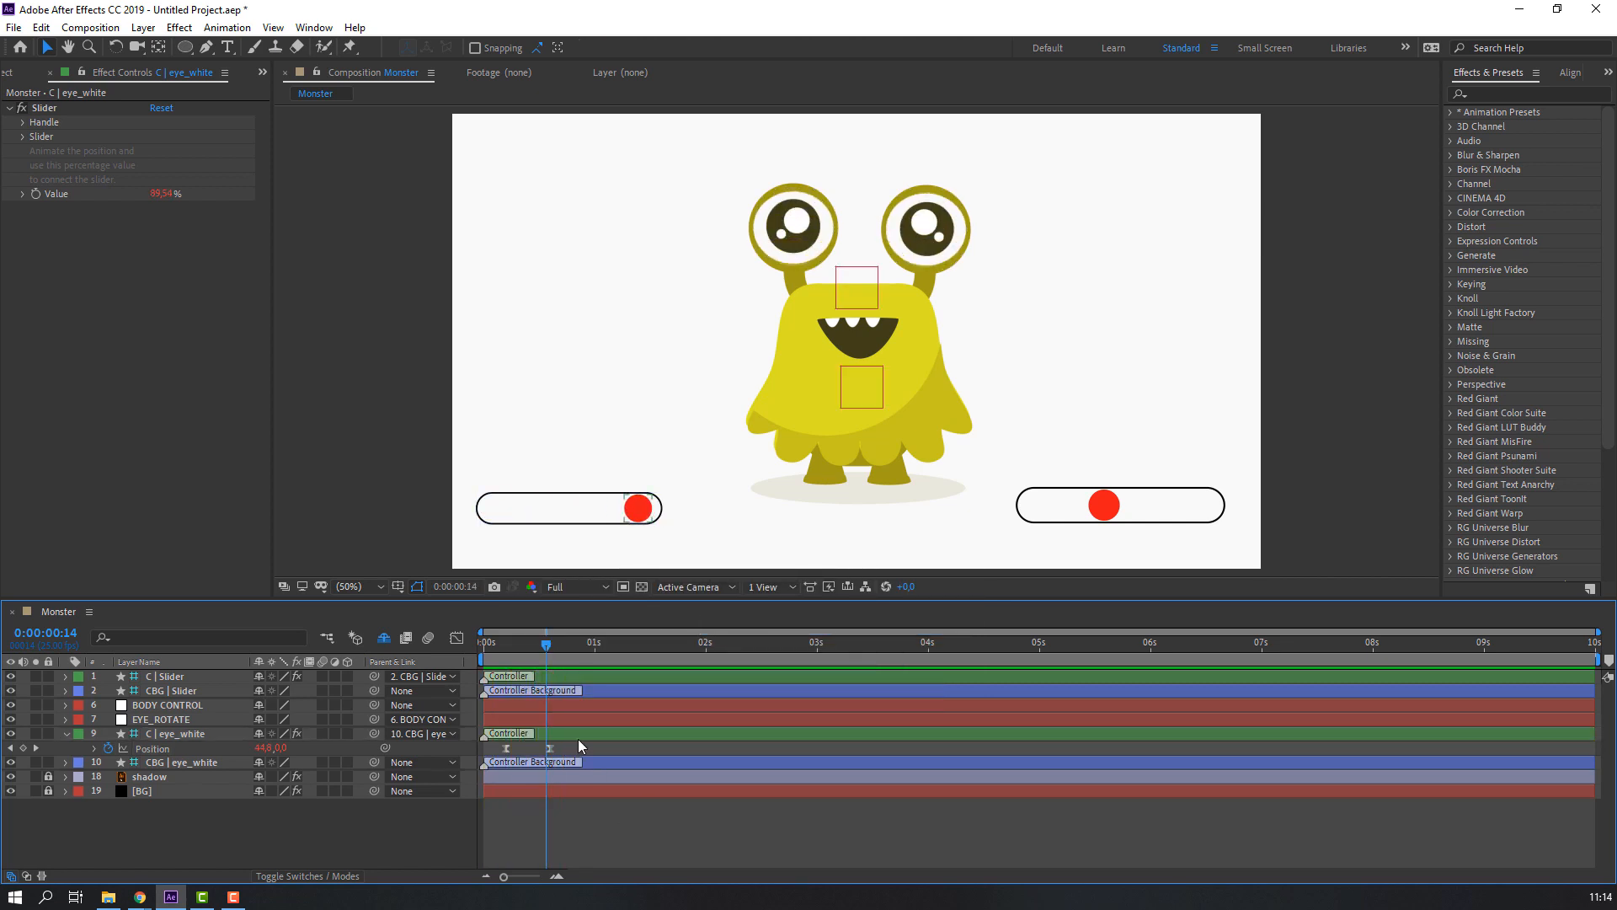
# - Hold C | eye_white's Position with a keyframe at 0:00:01:15, and move the controller to the slider's left end at 0:00:02:00
pyautogui.moveTo(547, 638); pyautogui.dragTo(660, 654)
pyautogui.click(219, 856)
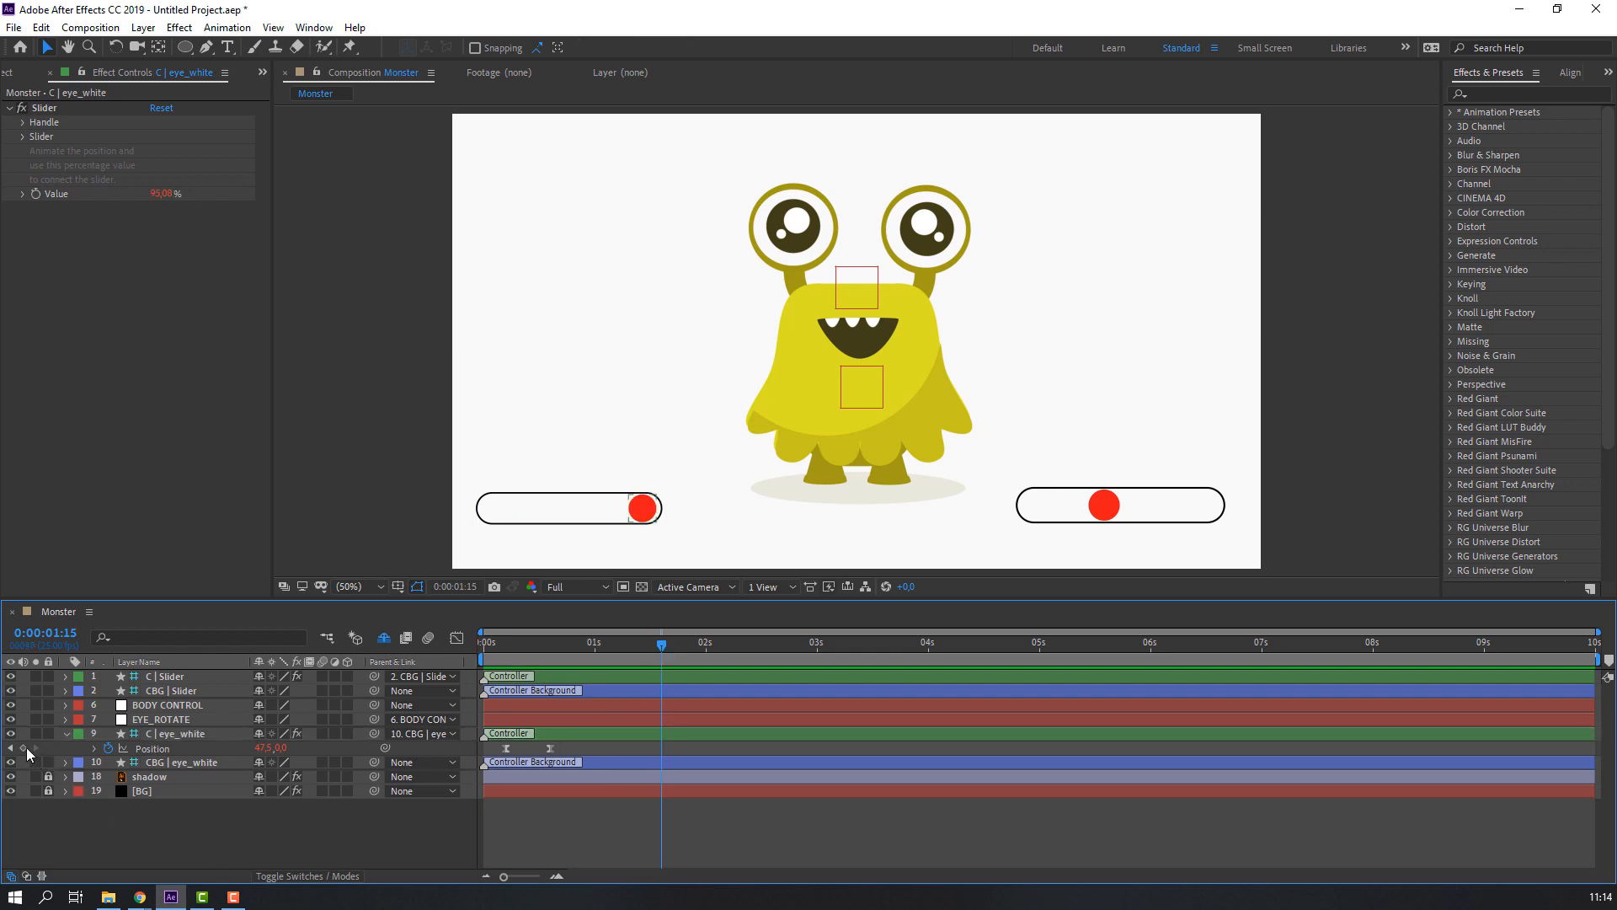
pyautogui.click(24, 748)
pyautogui.hotkey('shift', 'pagedown')
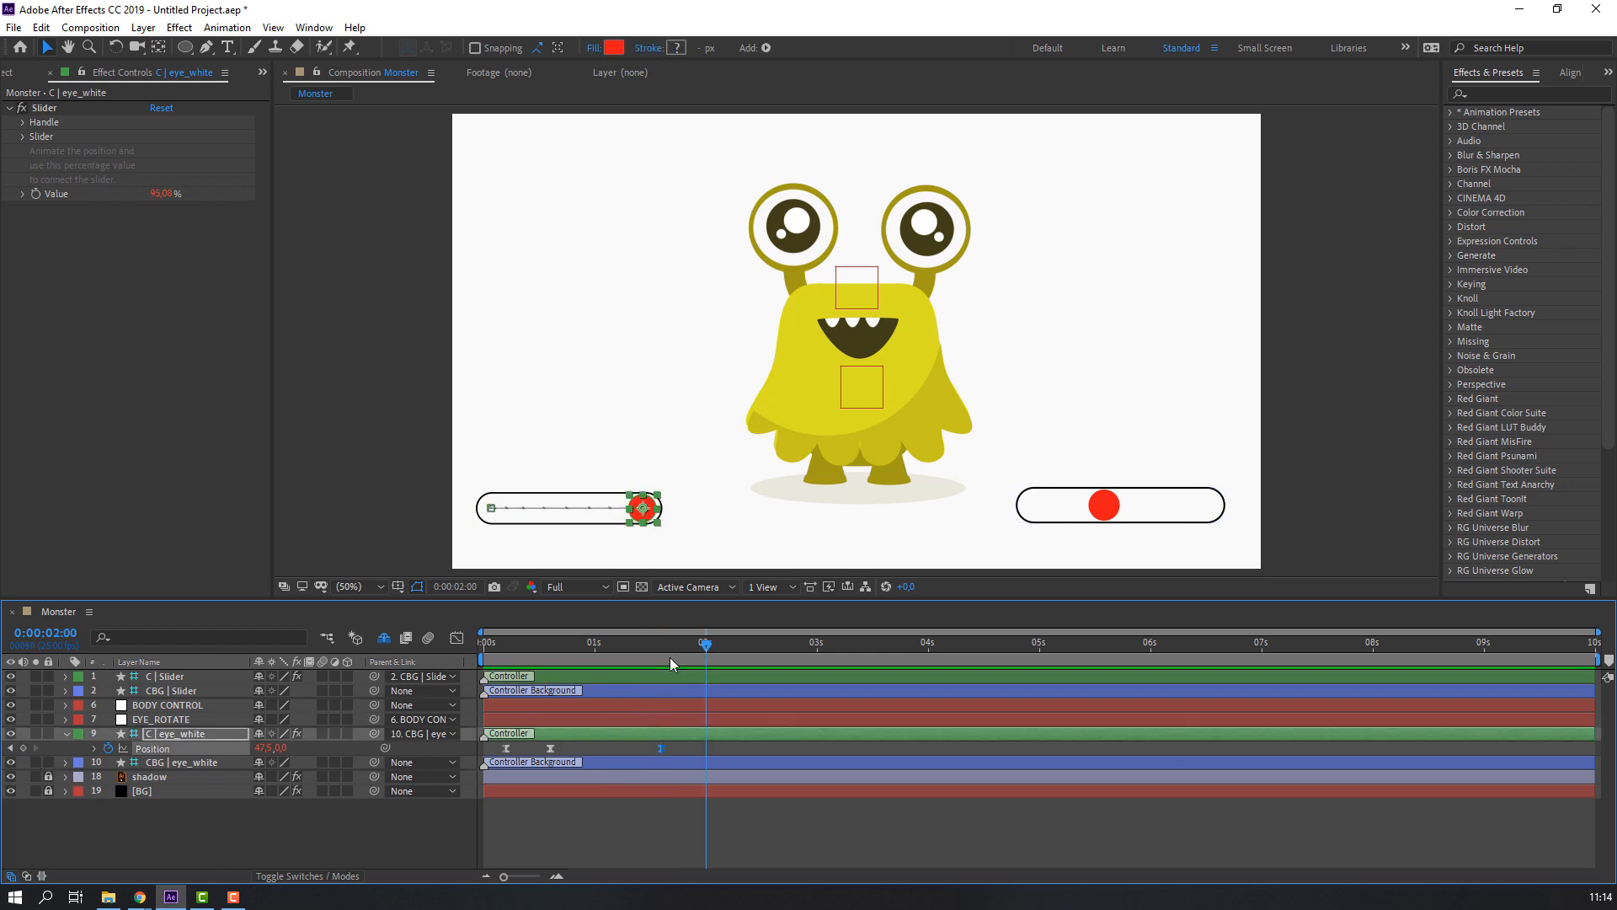
pyautogui.moveTo(265, 749); pyautogui.dragTo(182, 738)
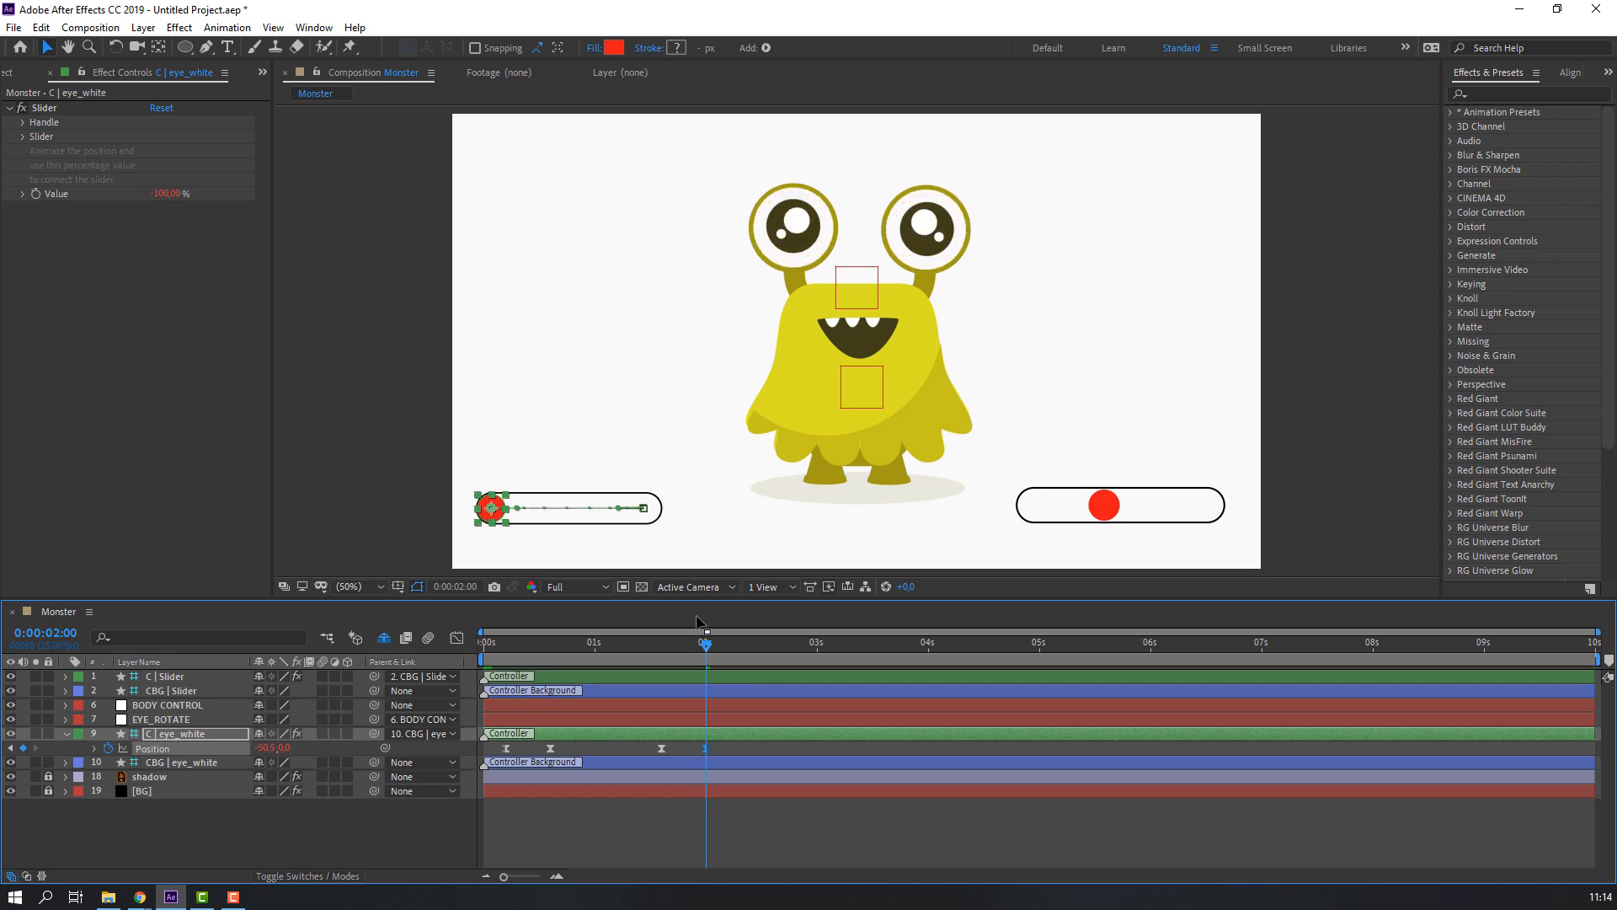
# - Add another hold Position keyframe after 0:00:02:00, set the controller to the slider's right end at 0:00:03:04, and preview the blinking
pyautogui.moveTo(706, 644); pyautogui.dragTo(834, 645)
pyautogui.click(23, 748)
pyautogui.moveTo(262, 748); pyautogui.dragTo(340, 744)
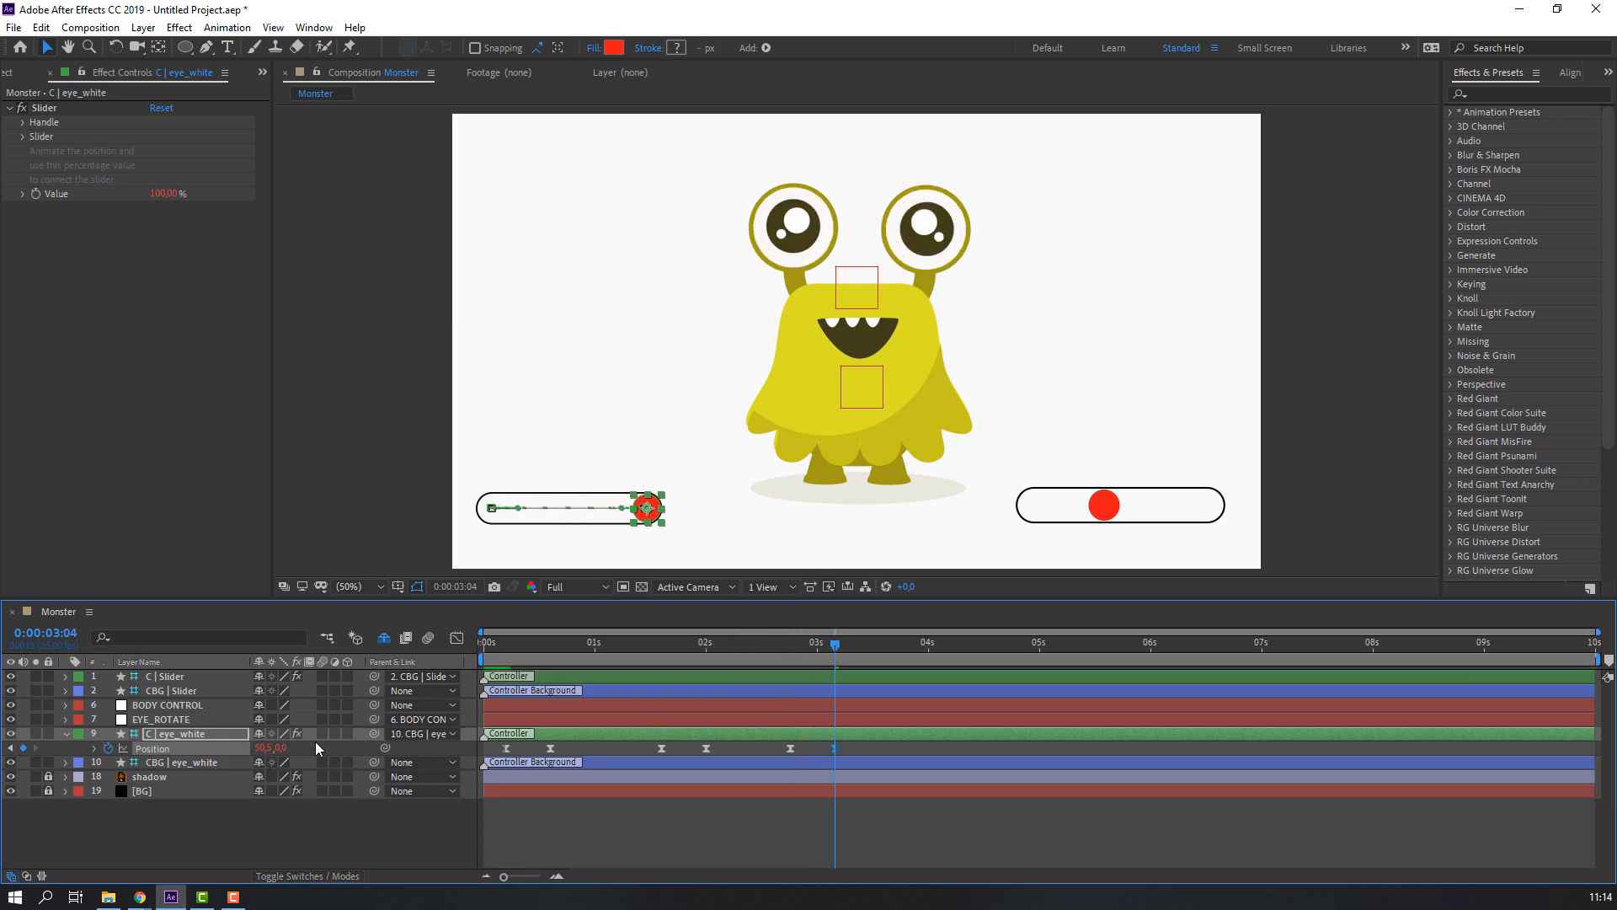
pyautogui.press('space')
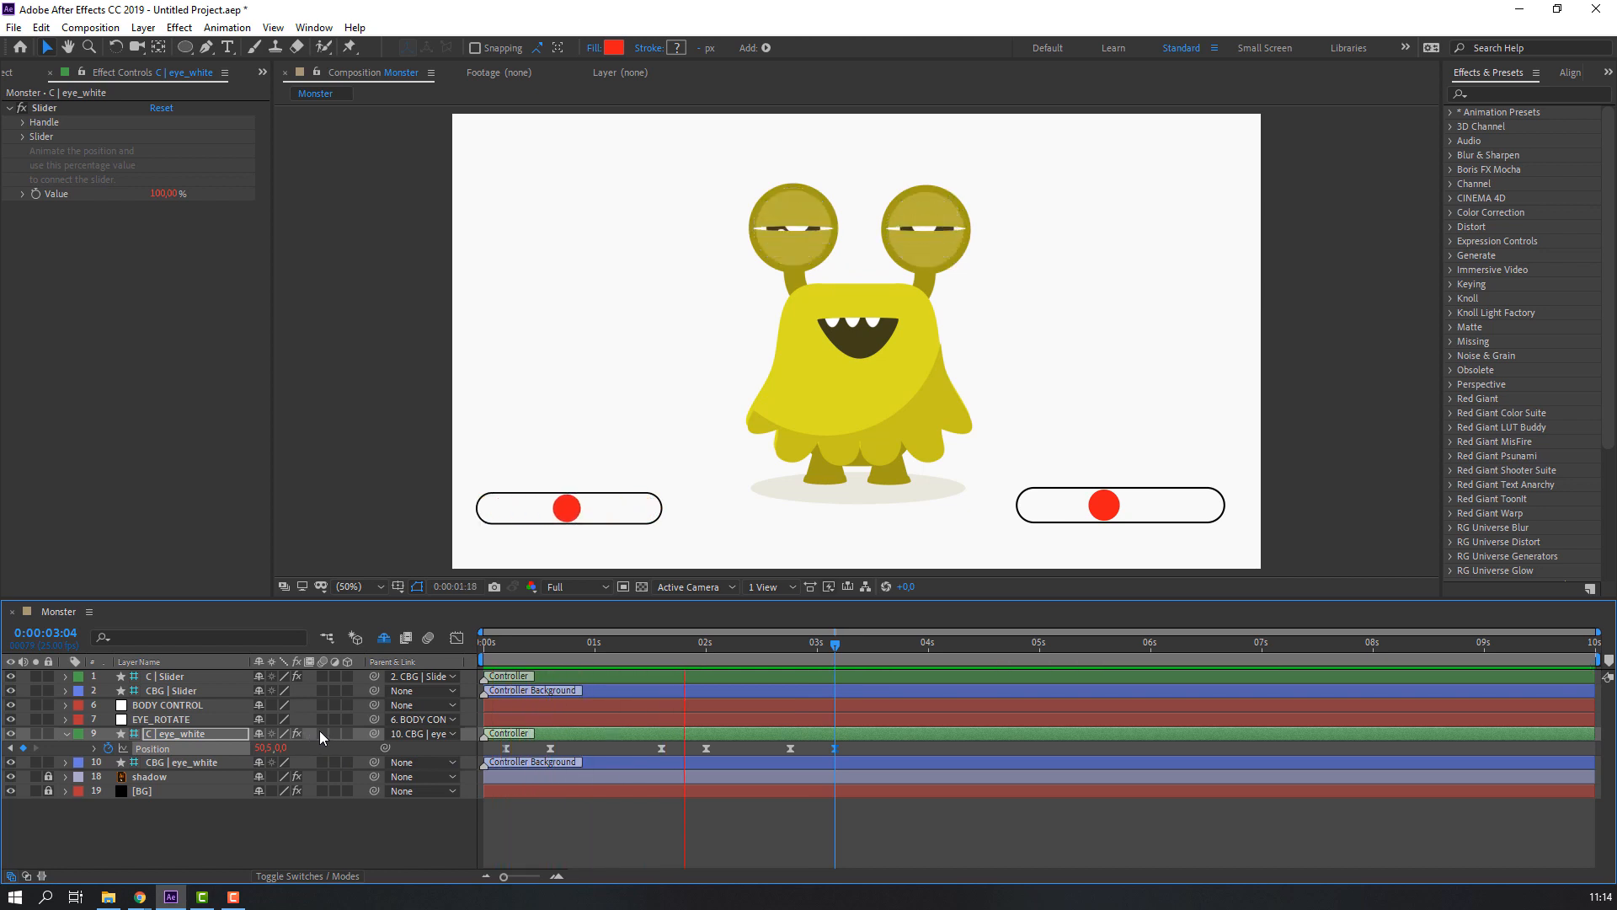
pyautogui.press('space')
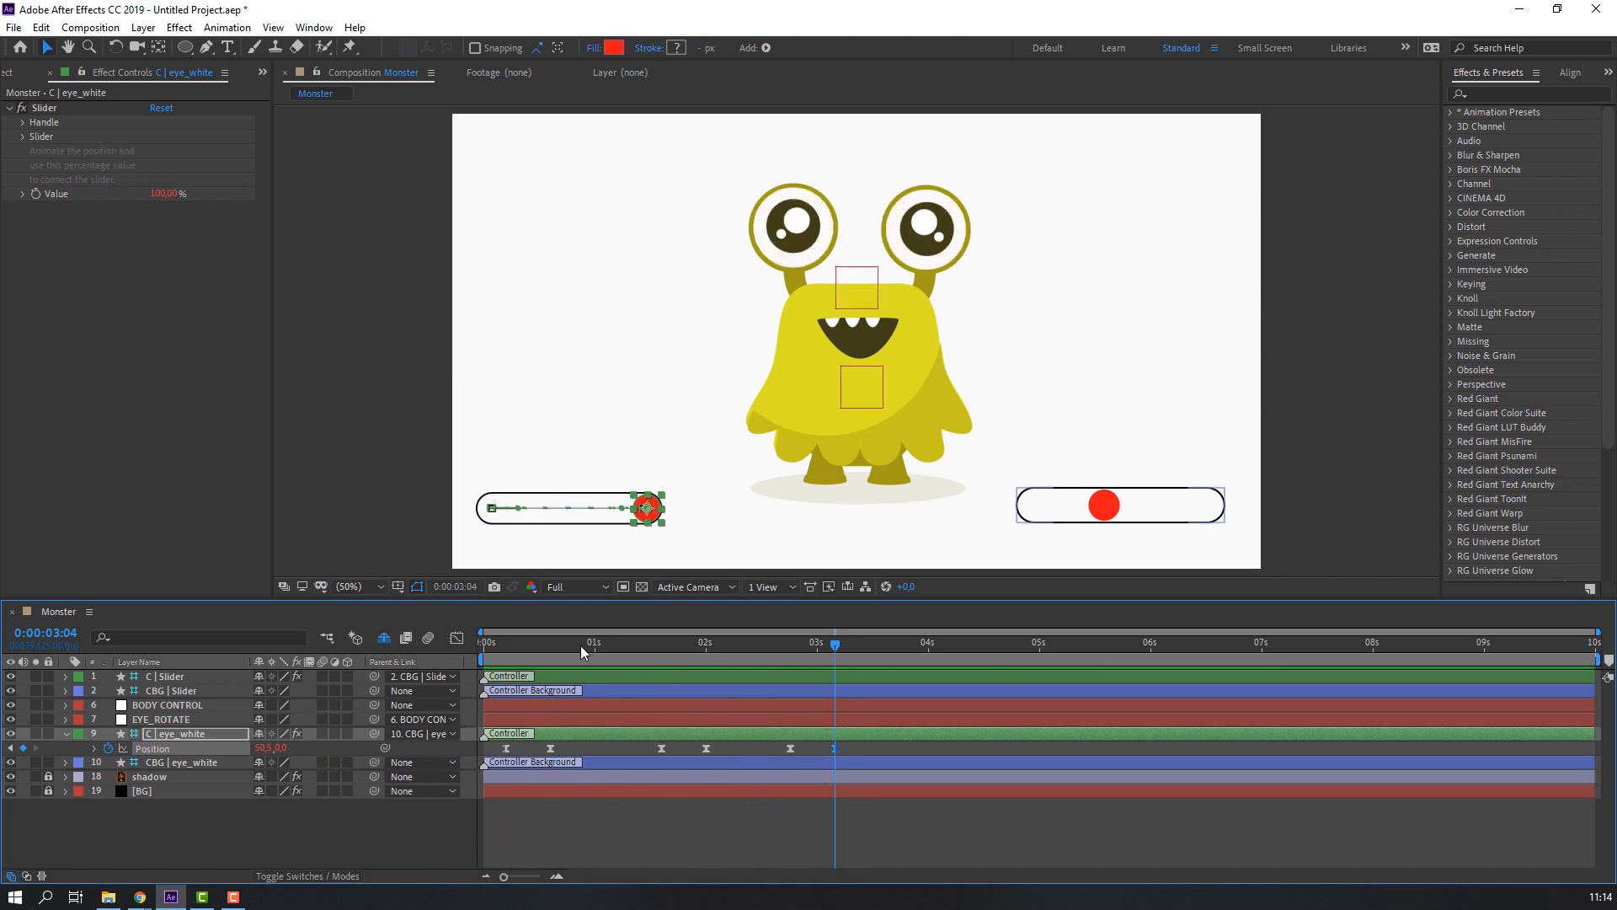
pyautogui.moveTo(579, 646); pyautogui.dragTo(454, 651)
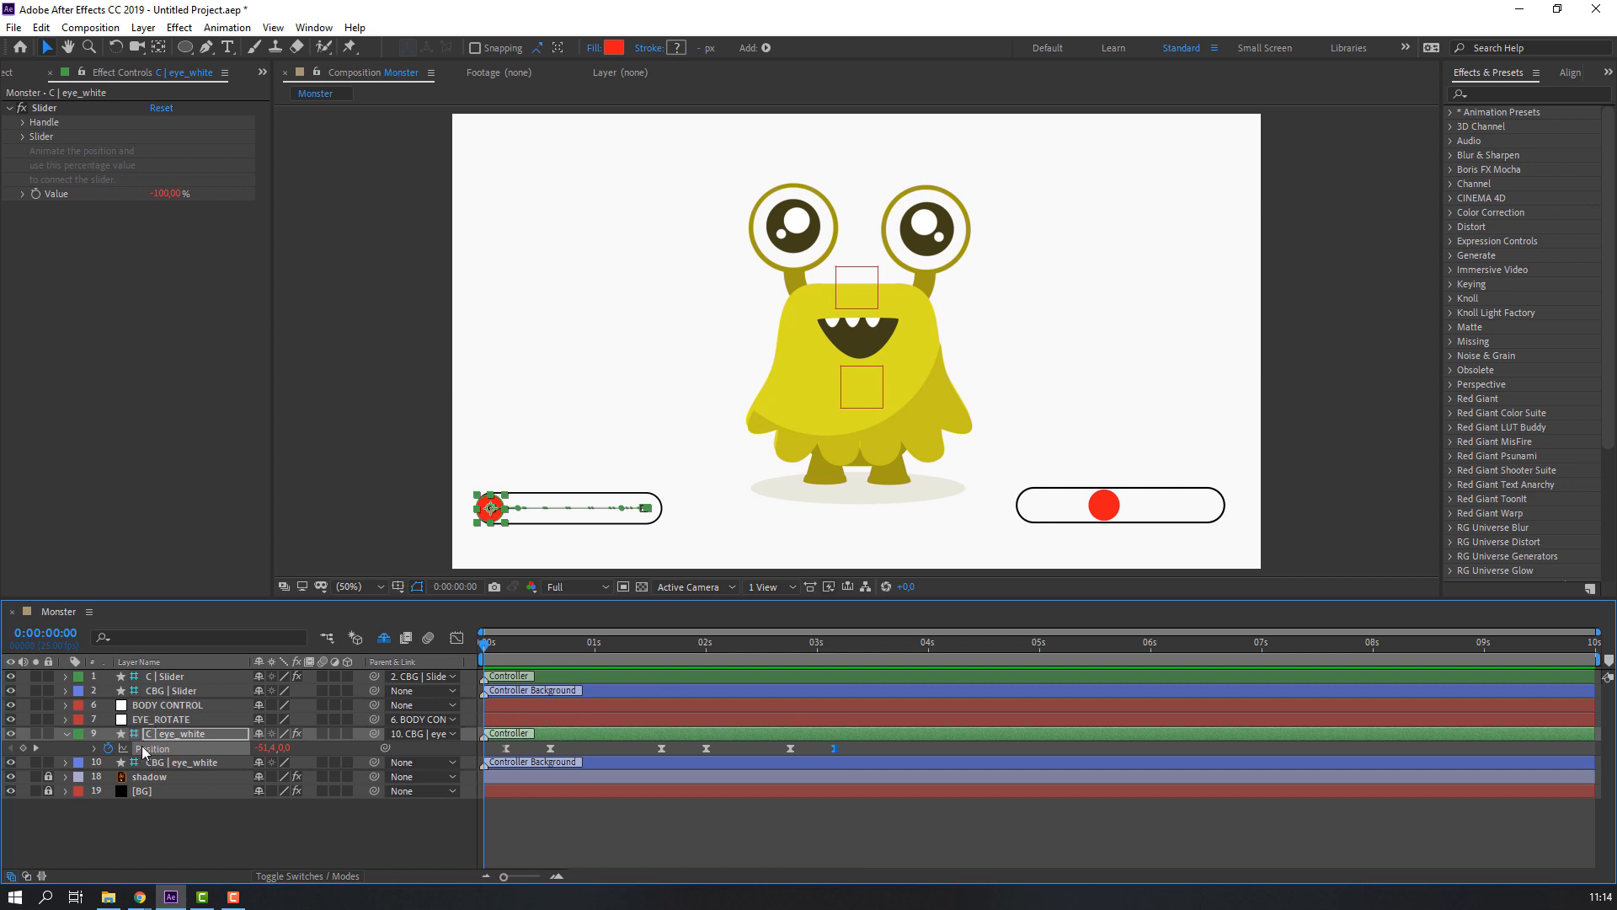
# - Keyframe EYE_ROTATE's Rotation at 0:00:00:05 and set it to 7° at 0:00:00:09
pyautogui.click(168, 718)
pyautogui.moveTo(487, 644); pyautogui.dragTo(503, 643)
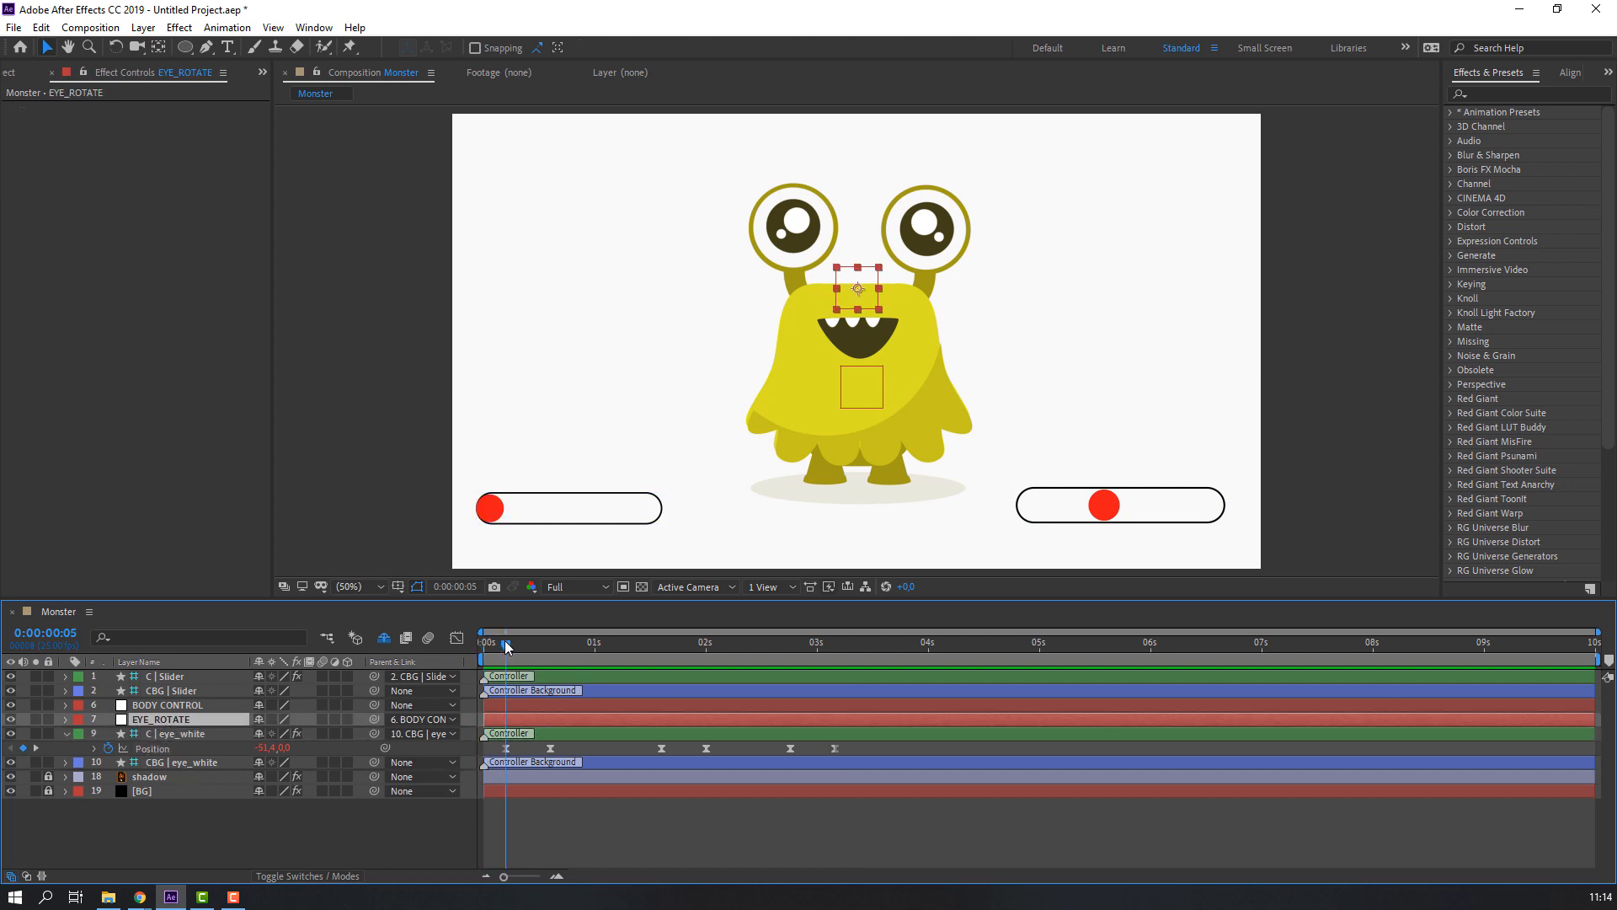
pyautogui.press('r')
pyautogui.click(108, 733)
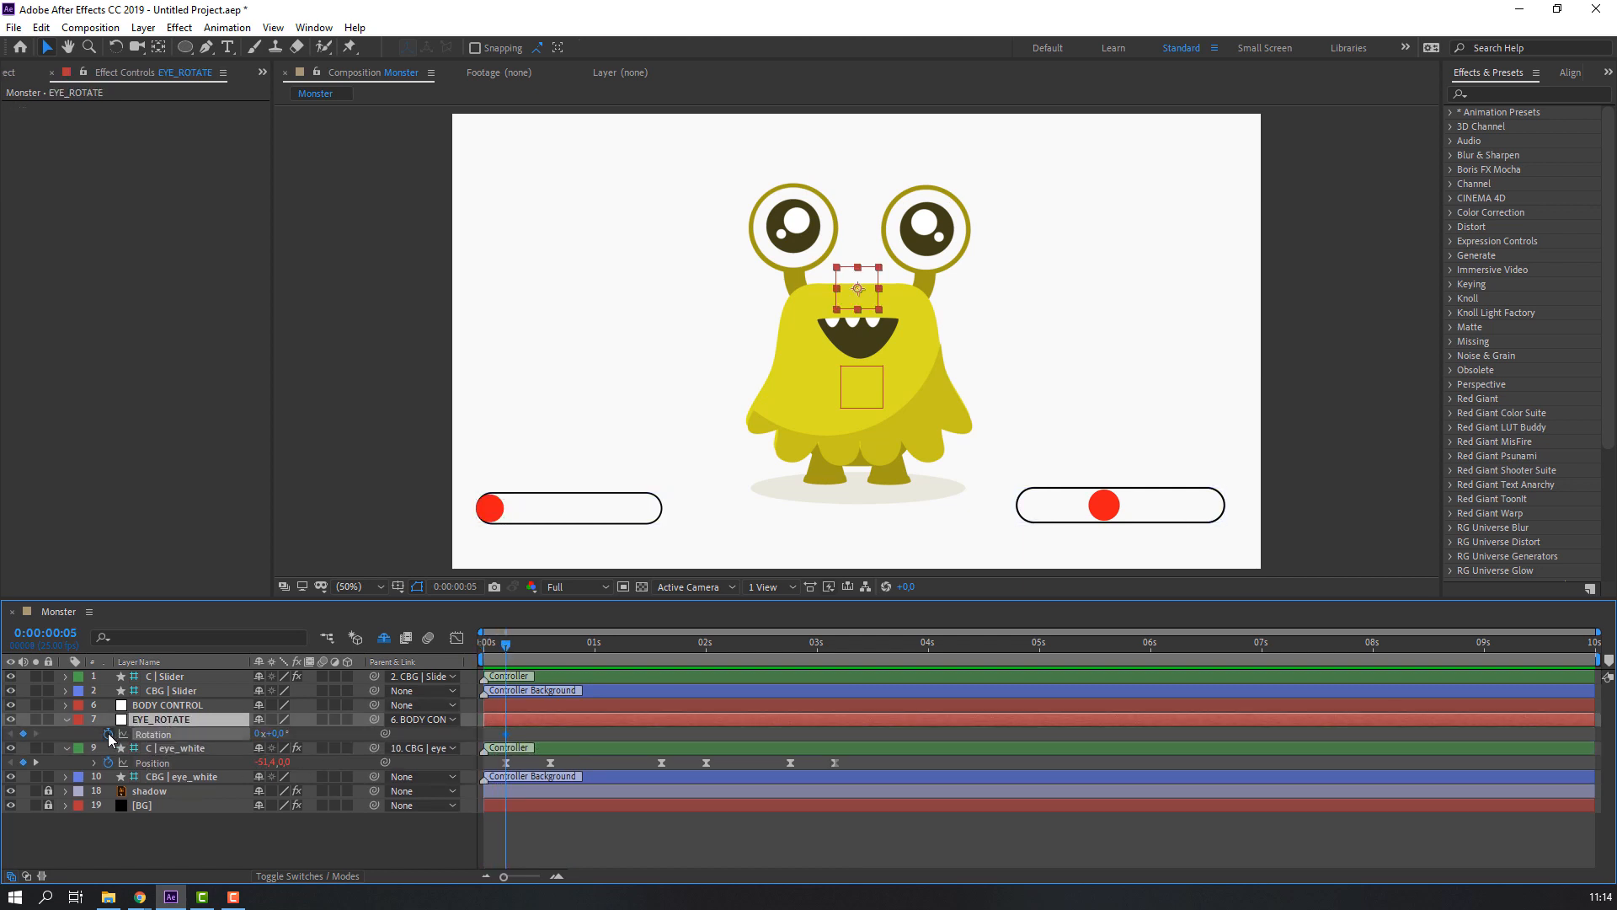
pyautogui.click(519, 643)
pyautogui.click(522, 644)
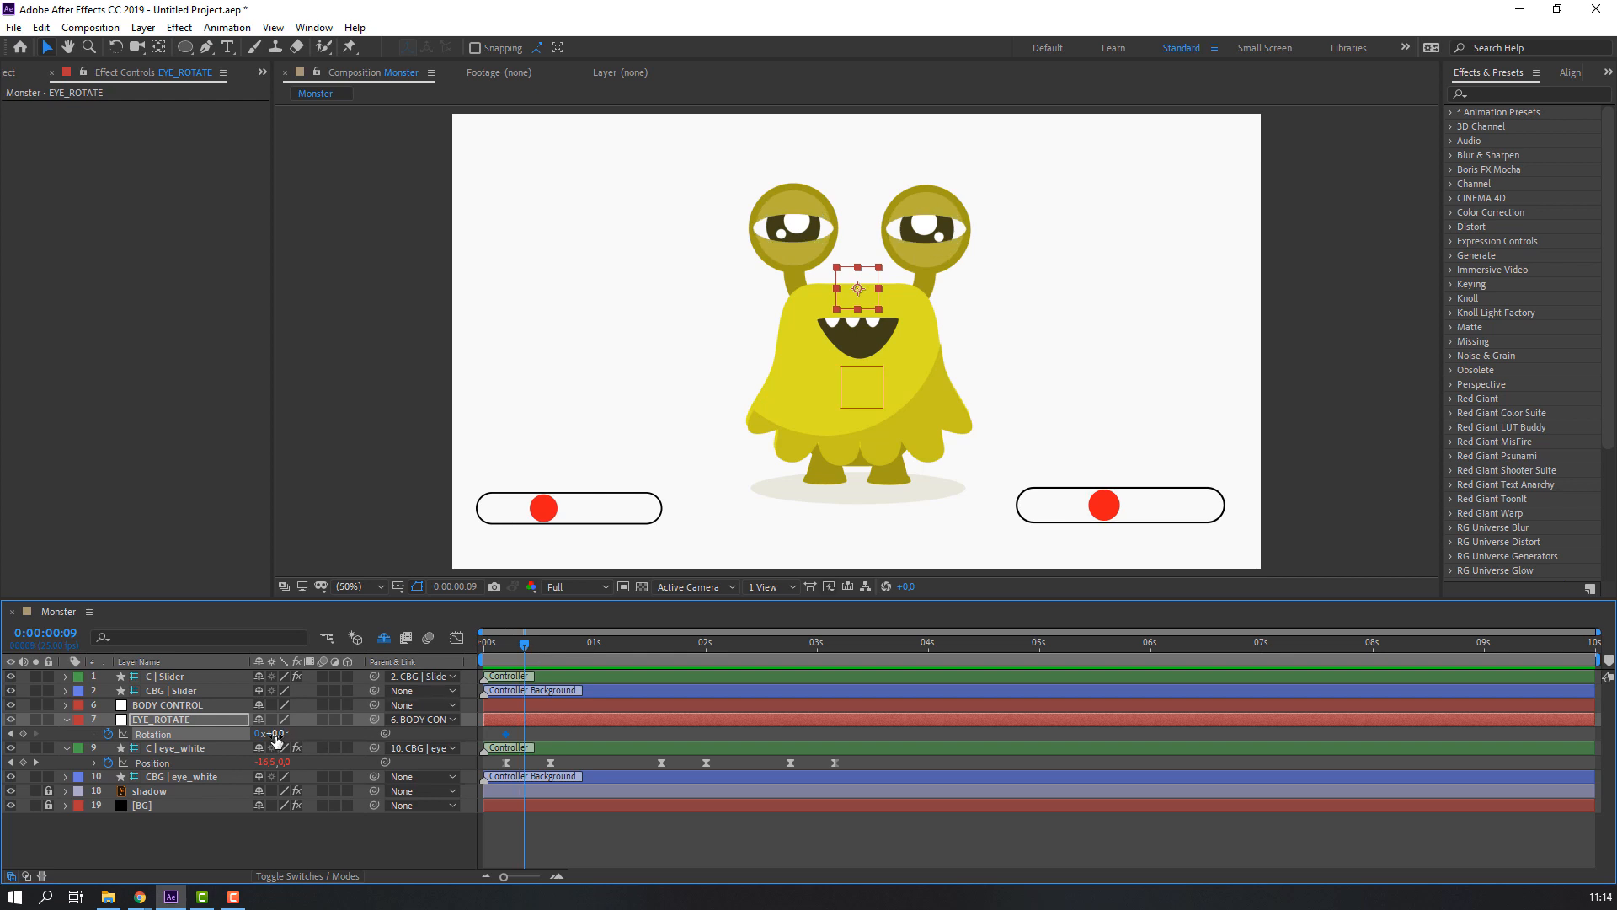
pyautogui.moveTo(278, 734); pyautogui.dragTo(281, 734)
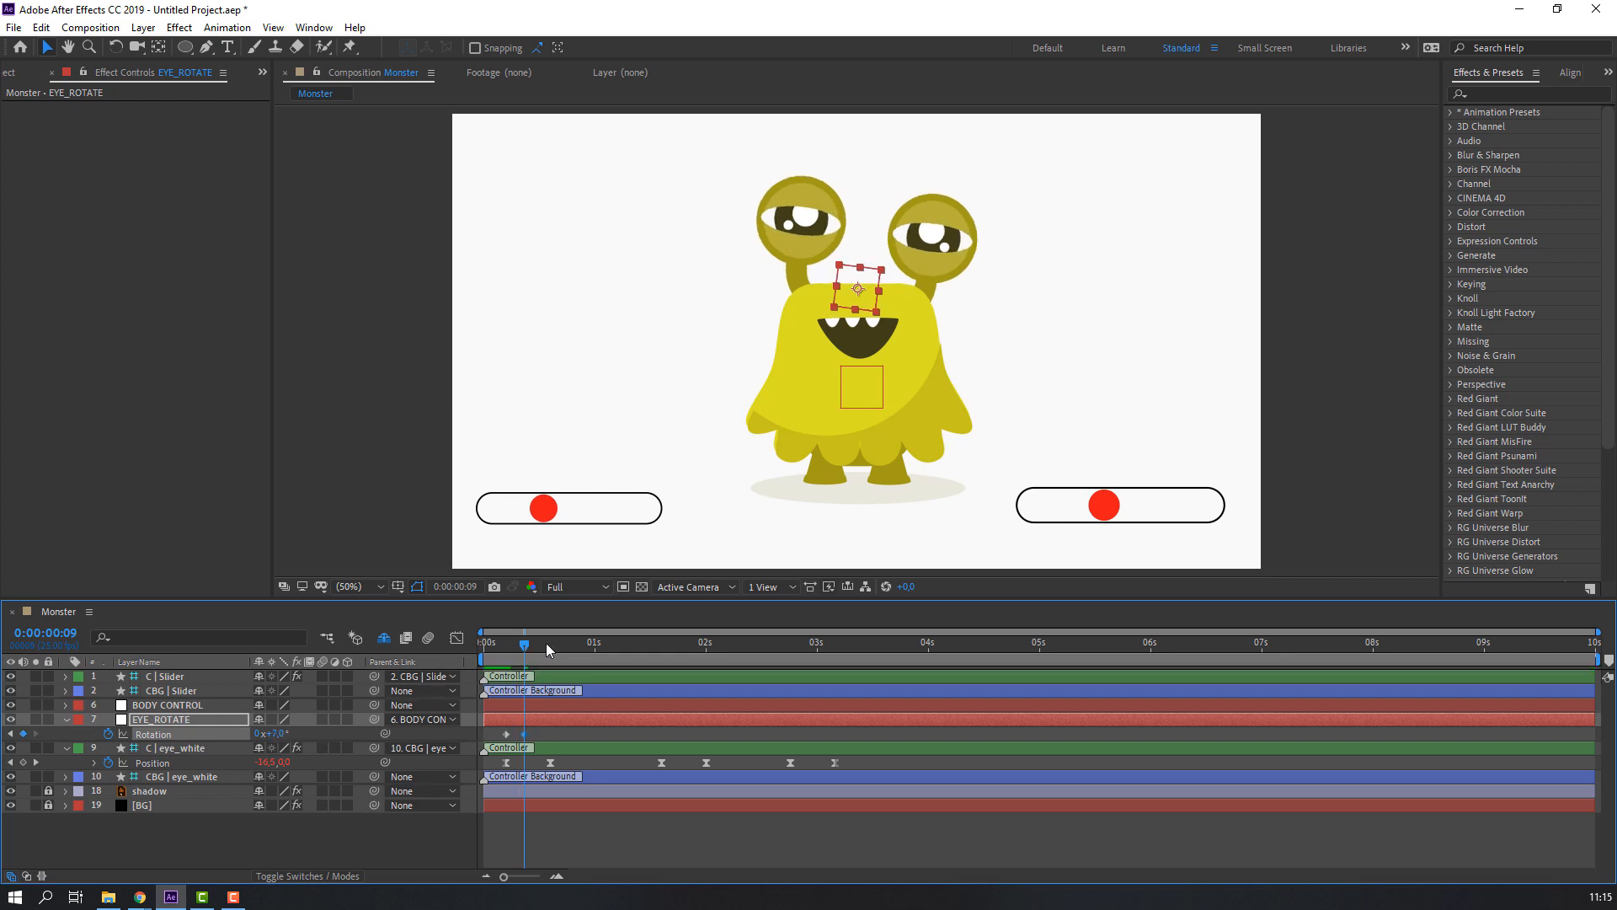
# - Add a hold Rotation keyframe on EYE_ROTATE shortly before 0:00:01:22, and set the rotation to -6° at 0:00:01:22
pyautogui.moveTo(545, 643); pyautogui.dragTo(693, 647)
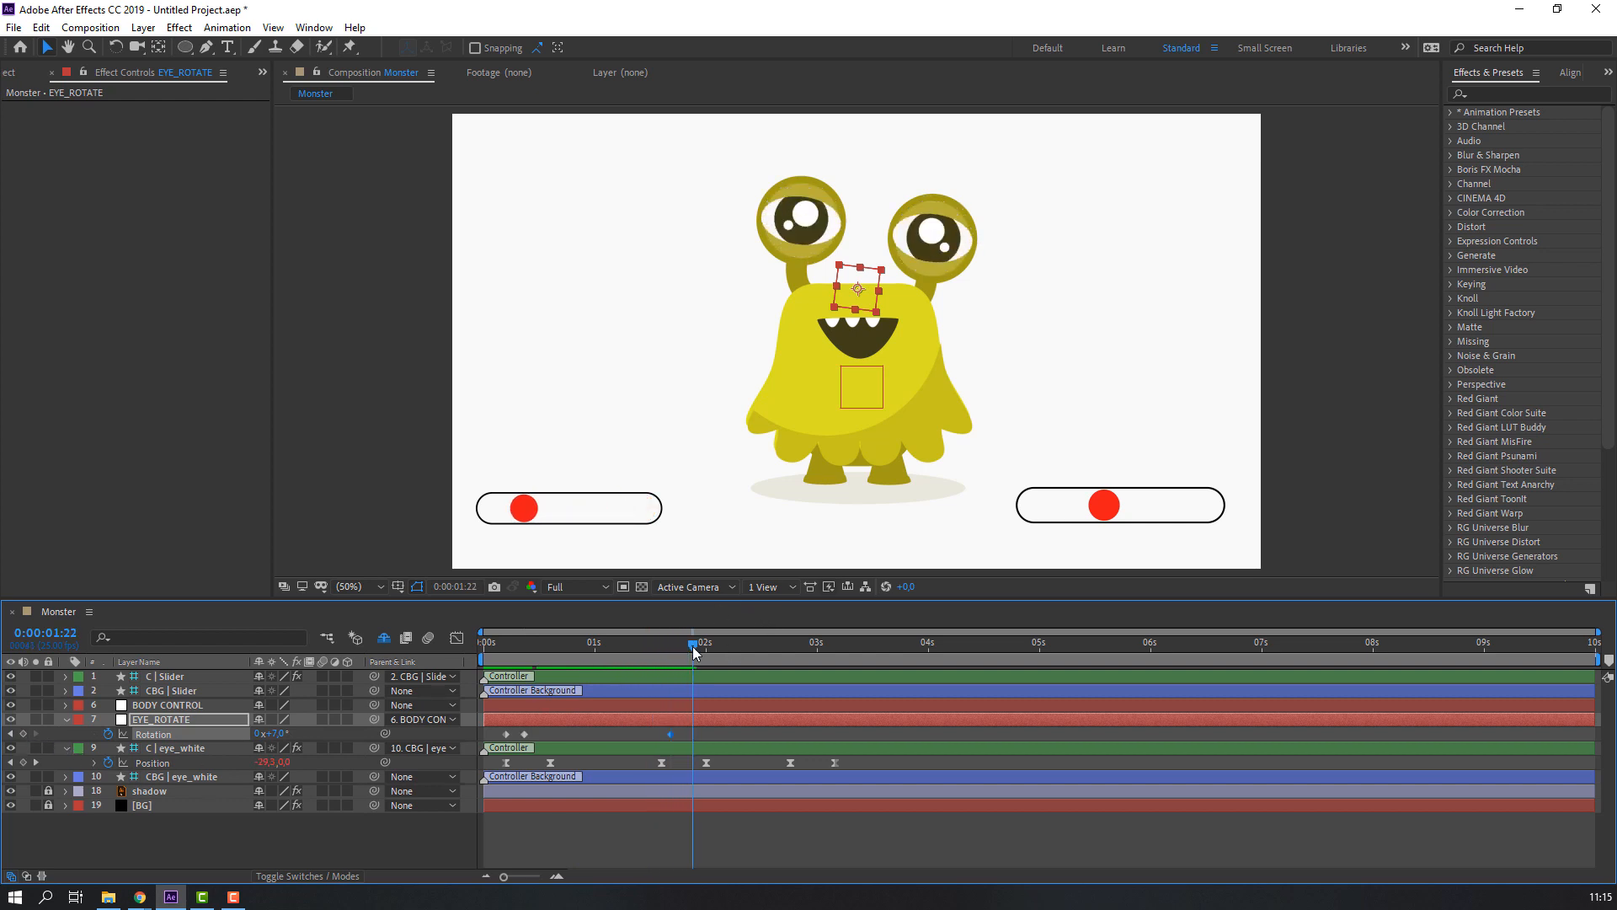
pyautogui.click(283, 734)
pyautogui.write('-6')
pyautogui.press('Return')
# - Add a hold Rotation keyframe on EYE_ROTATE at 0:00:02:21, set the rotation to 0° at 0:00:03:02, and preview the animation
pyautogui.moveTo(643, 645); pyautogui.dragTo(800, 646)
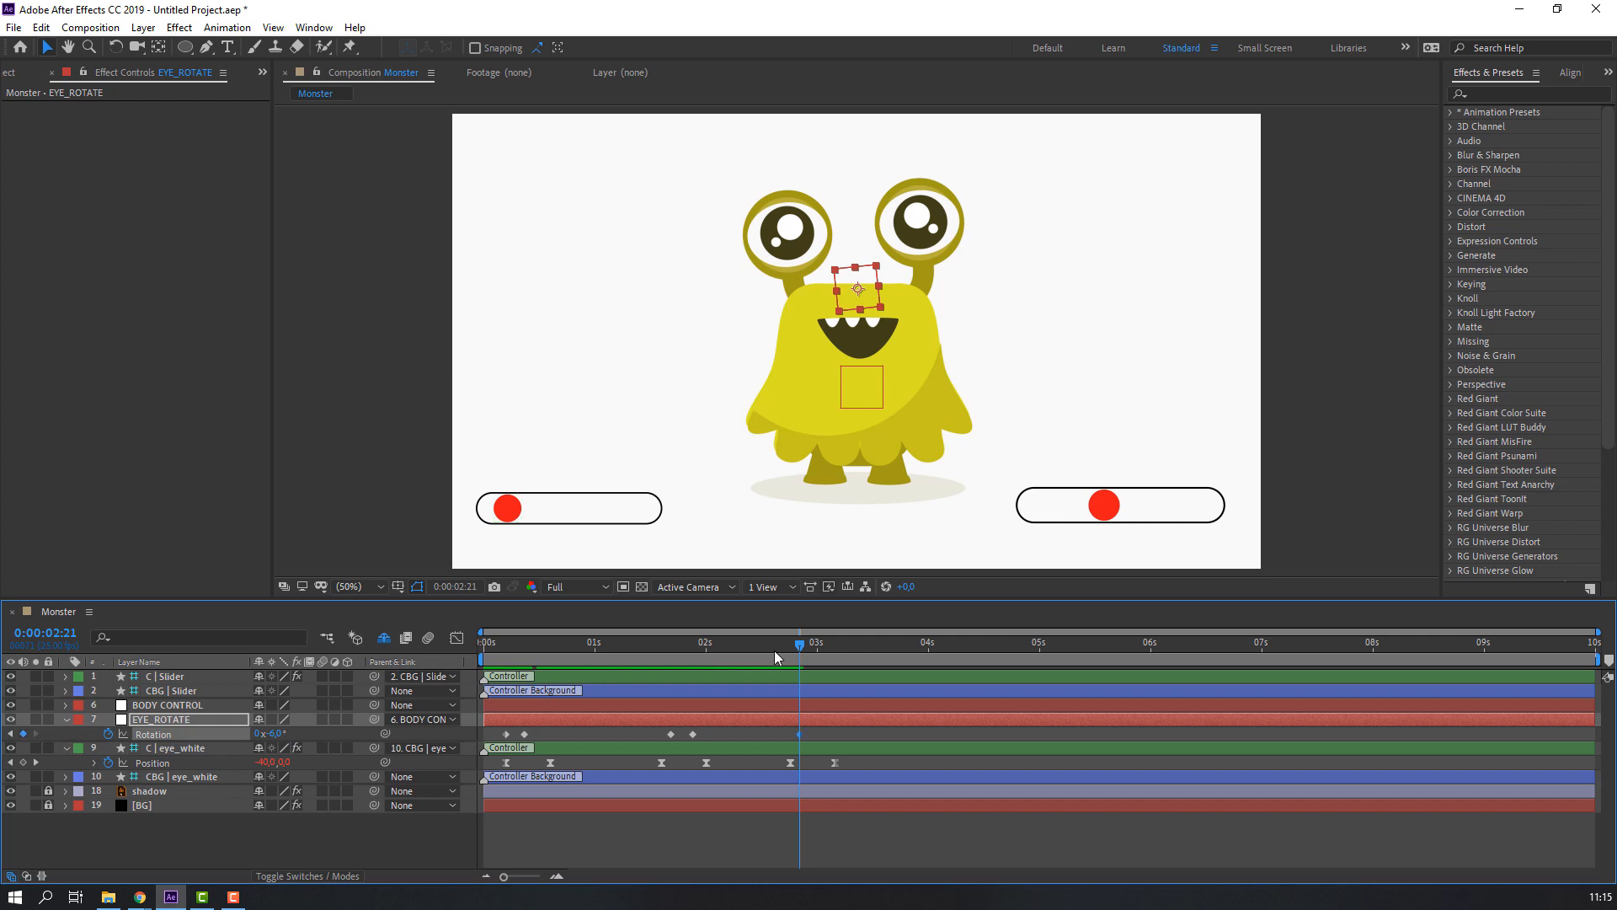
pyautogui.moveTo(821, 644); pyautogui.dragTo(826, 650)
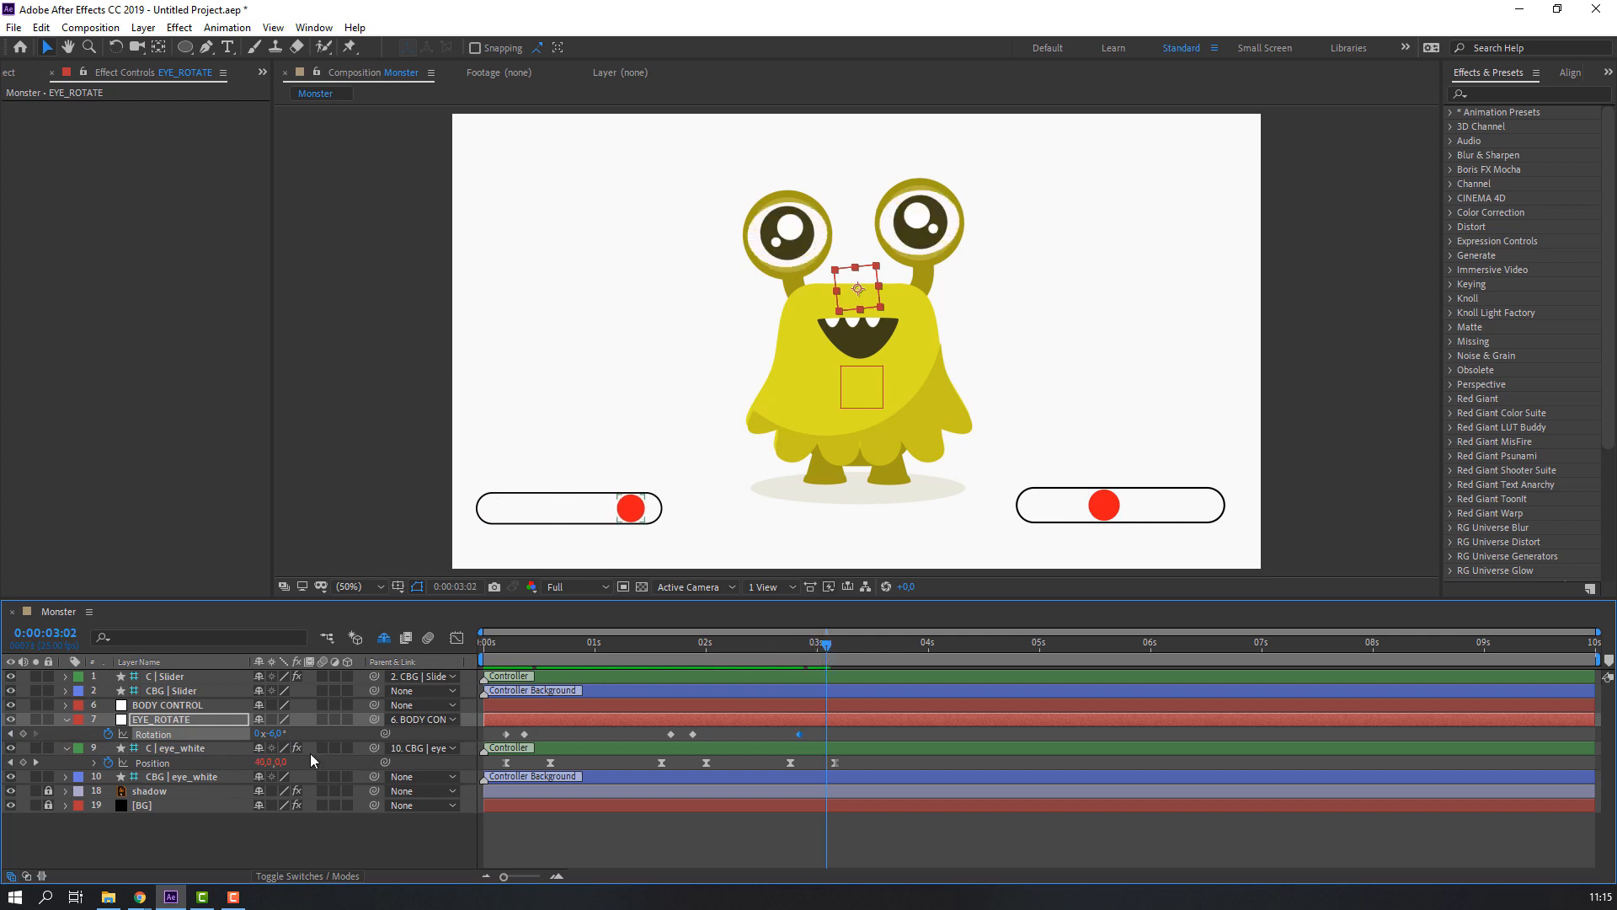
pyautogui.click(279, 733)
pyautogui.write('0')
pyautogui.press('Return')
pyautogui.press('space')
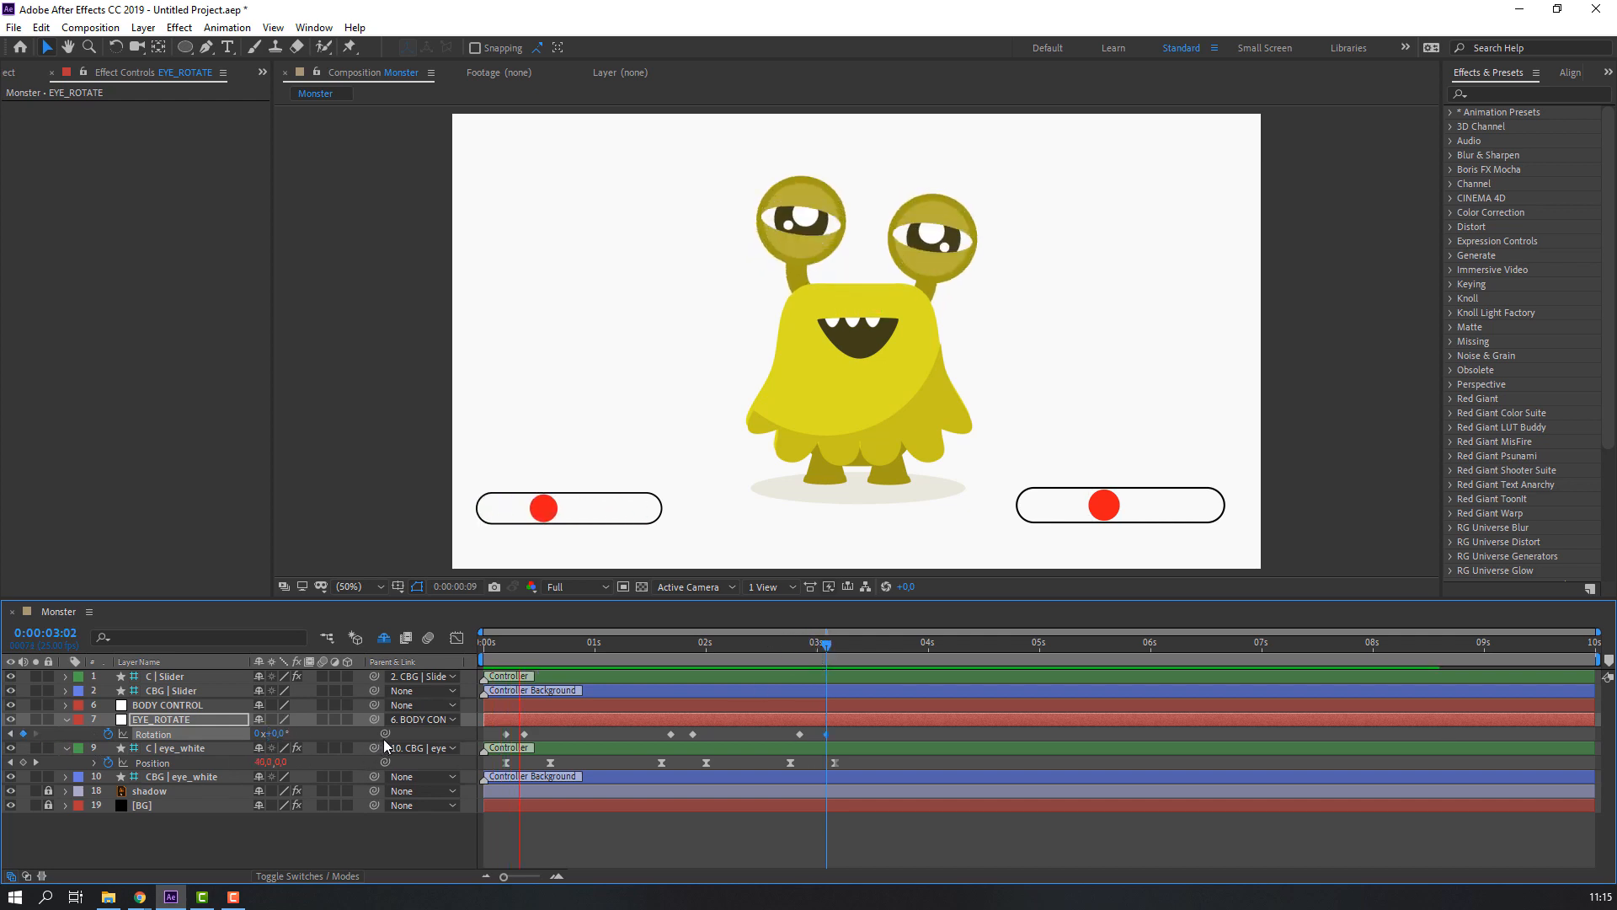
pyautogui.press('space')
# - Apply Easy Ease to all of EYE_ROTATE's Rotation keyframes and preview the eased motion
pyautogui.moveTo(857, 729); pyautogui.dragTo(460, 741)
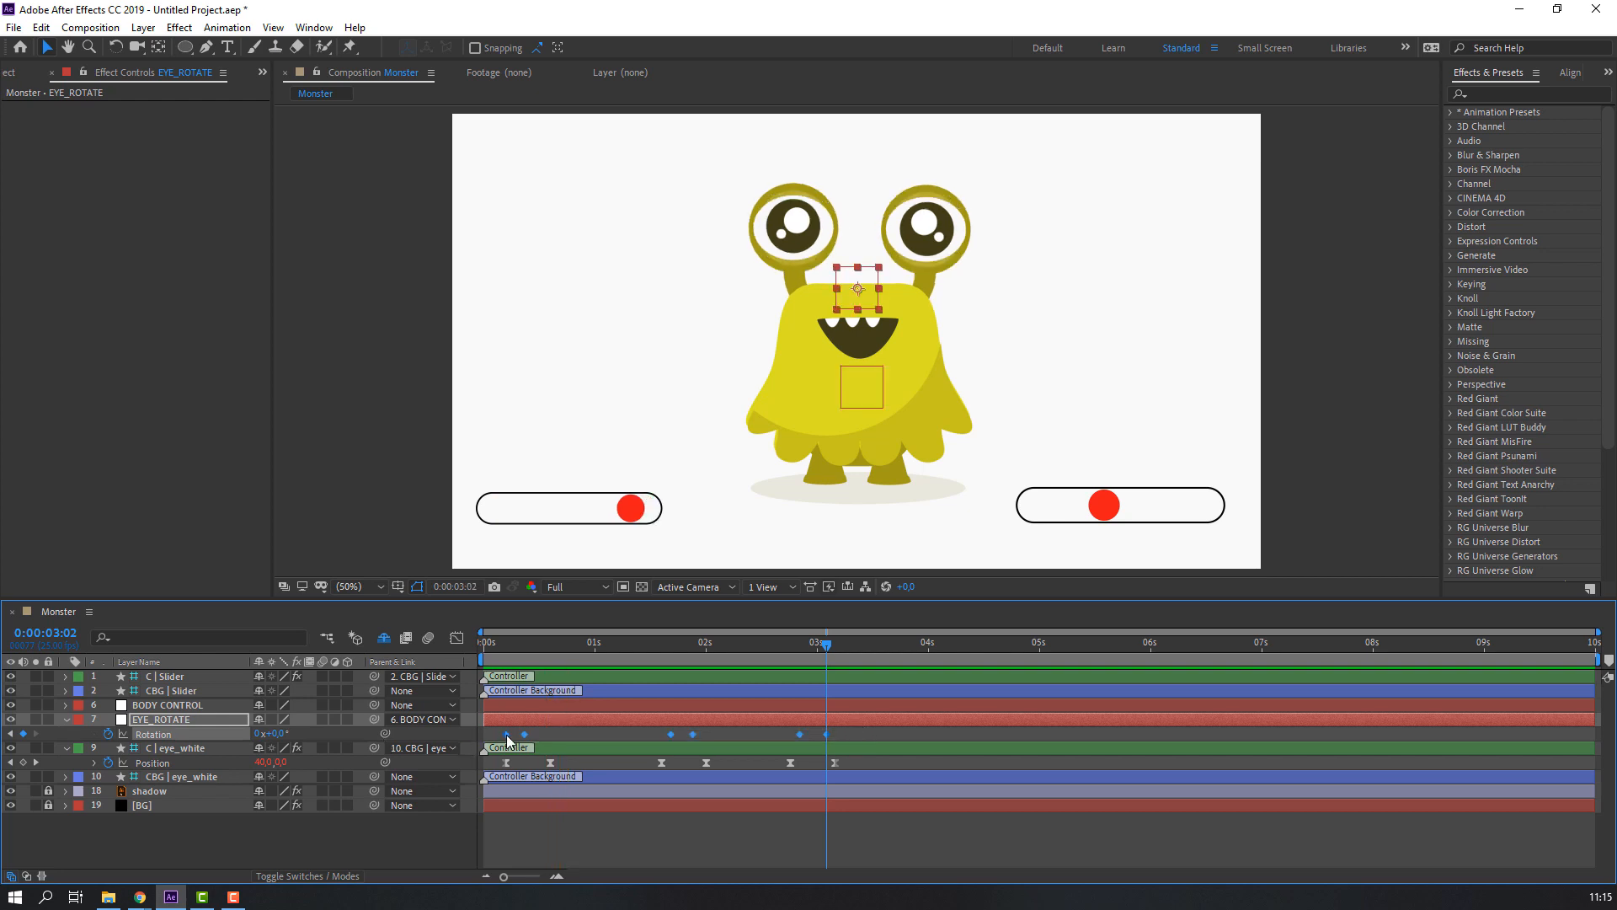
pyautogui.rightClick(506, 733)
pyautogui.moveTo(630, 724)
pyautogui.click(724, 759)
pyautogui.click(670, 843)
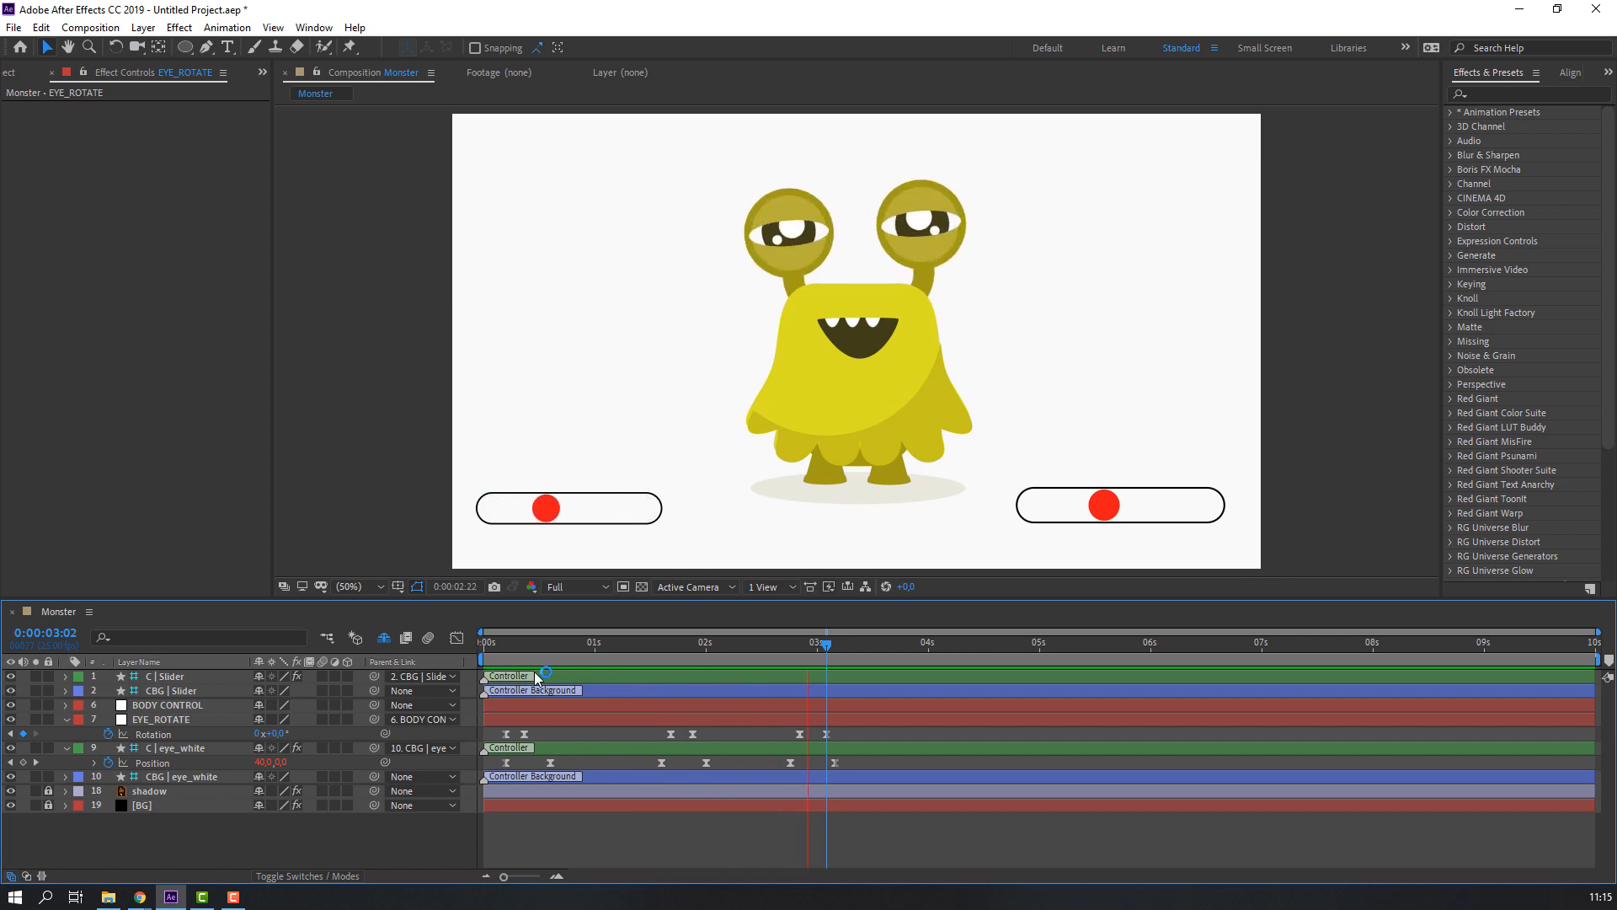
pyautogui.press('space')
pyautogui.press('Home')
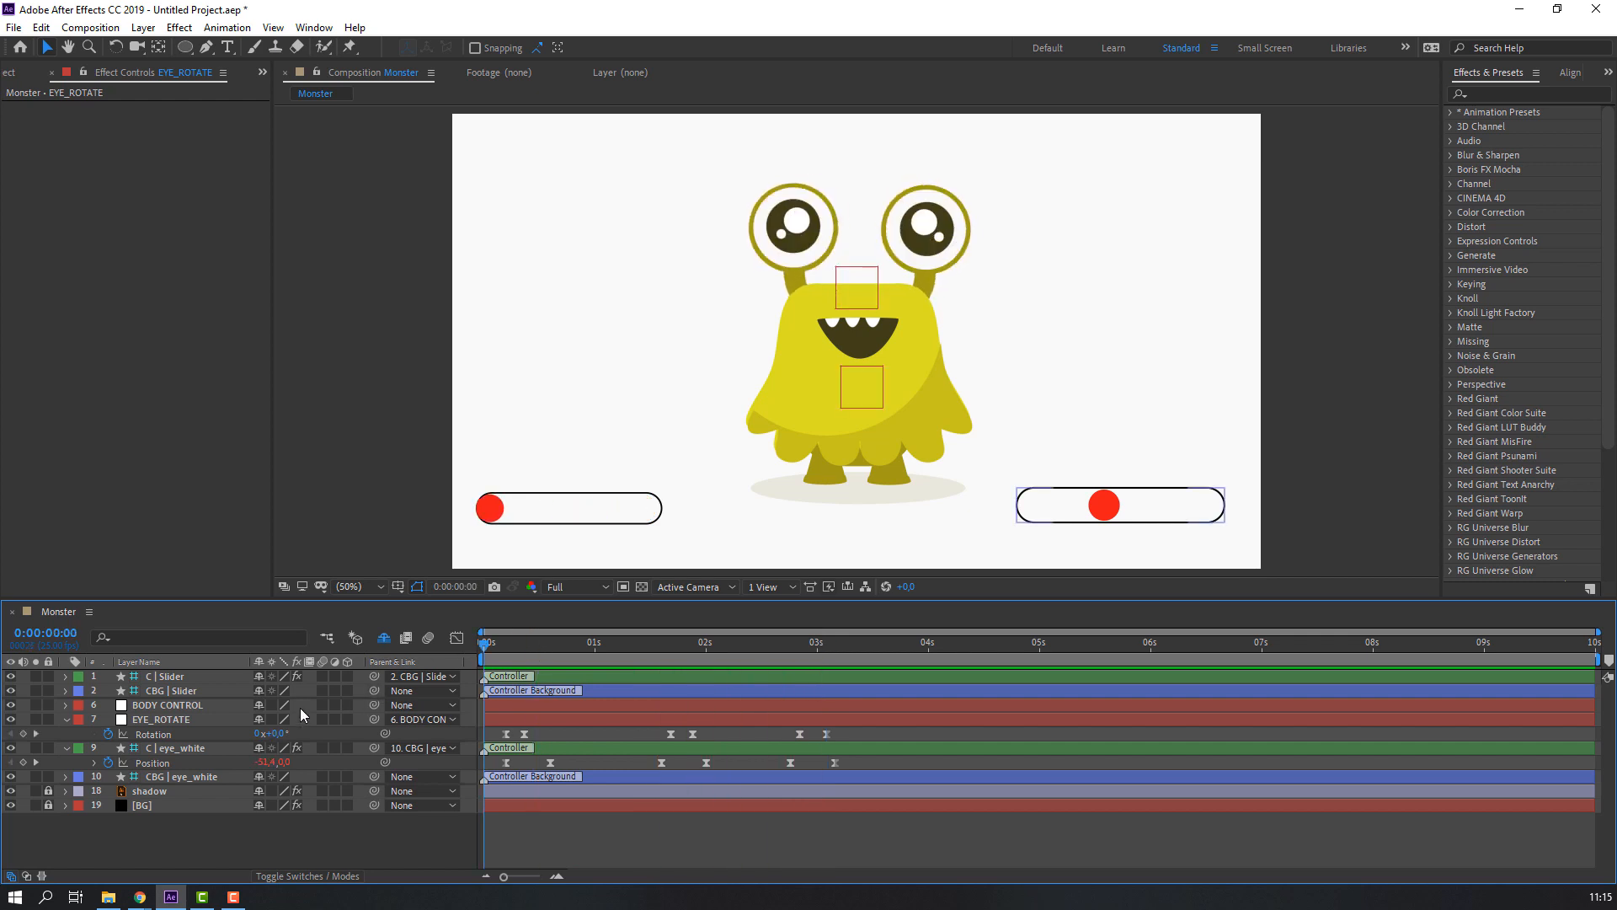
# - Keyframe BODY CONTROL's Position at 0:00:00:04 and set its Y position to 662 at 0:00:00:10
pyautogui.click(143, 705)
pyautogui.moveTo(485, 643); pyautogui.dragTo(506, 653)
pyautogui.press('p')
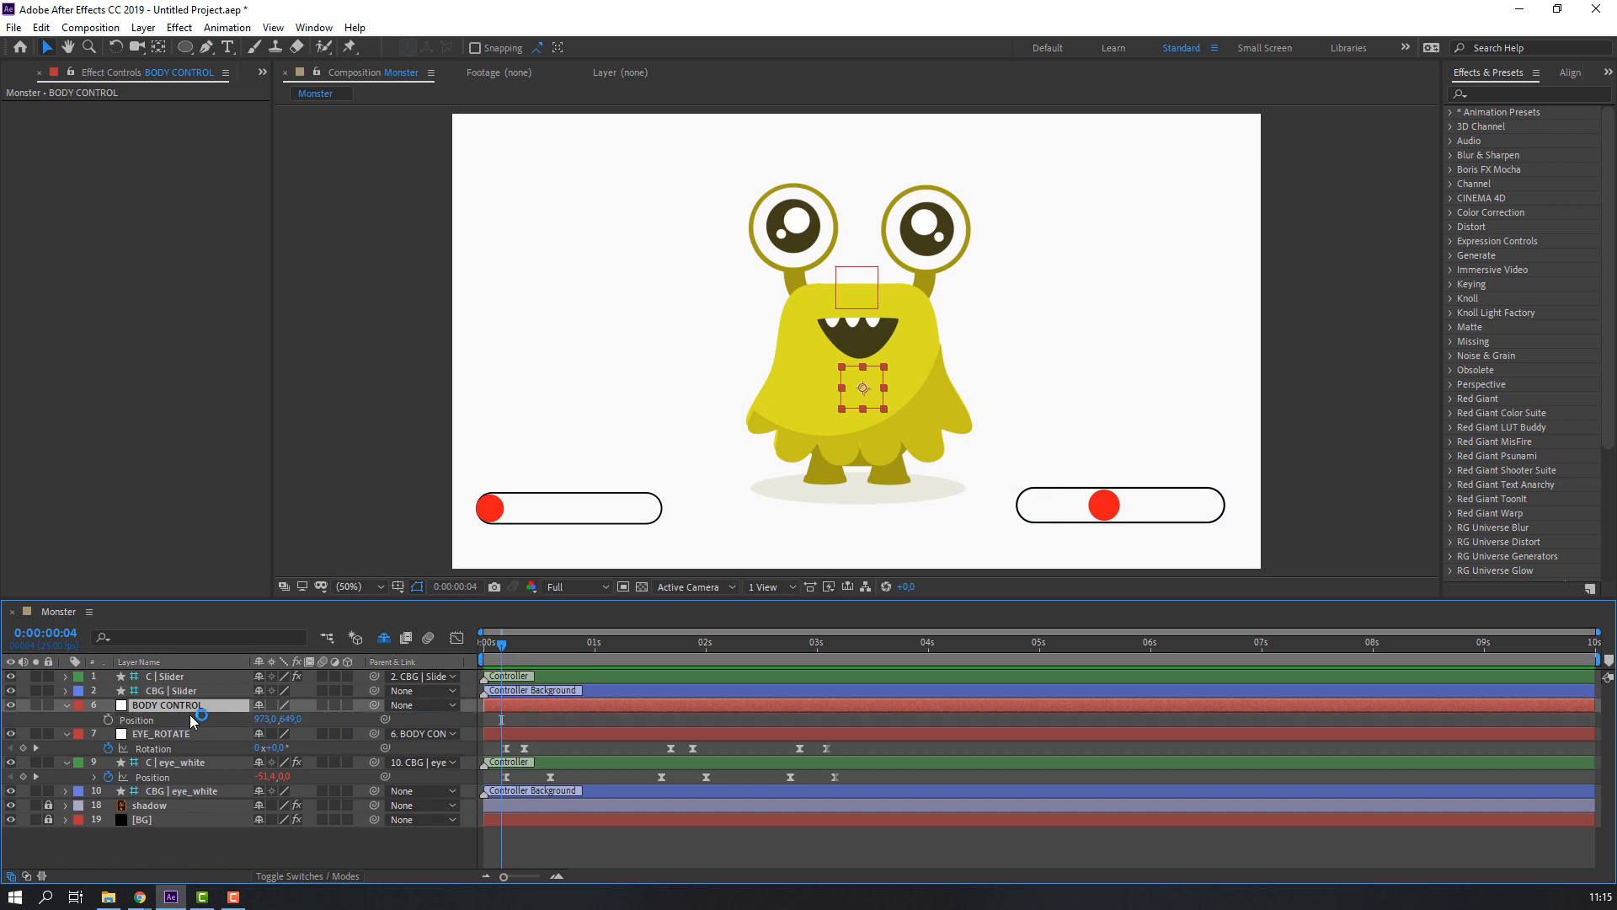
pyautogui.click(108, 720)
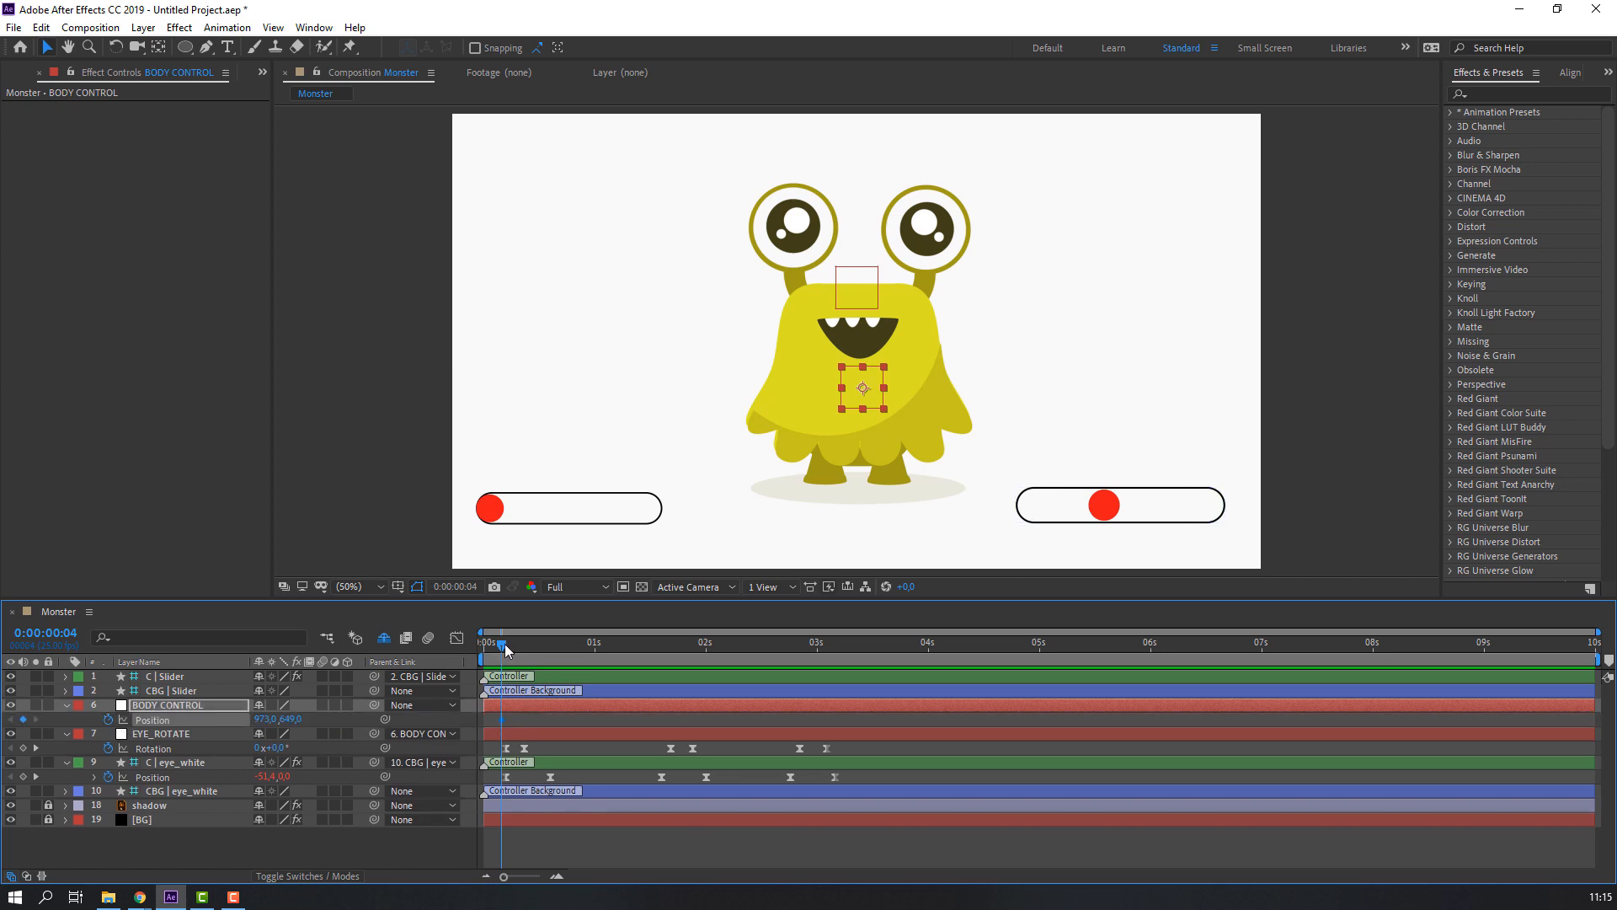
pyautogui.moveTo(507, 651); pyautogui.dragTo(534, 654)
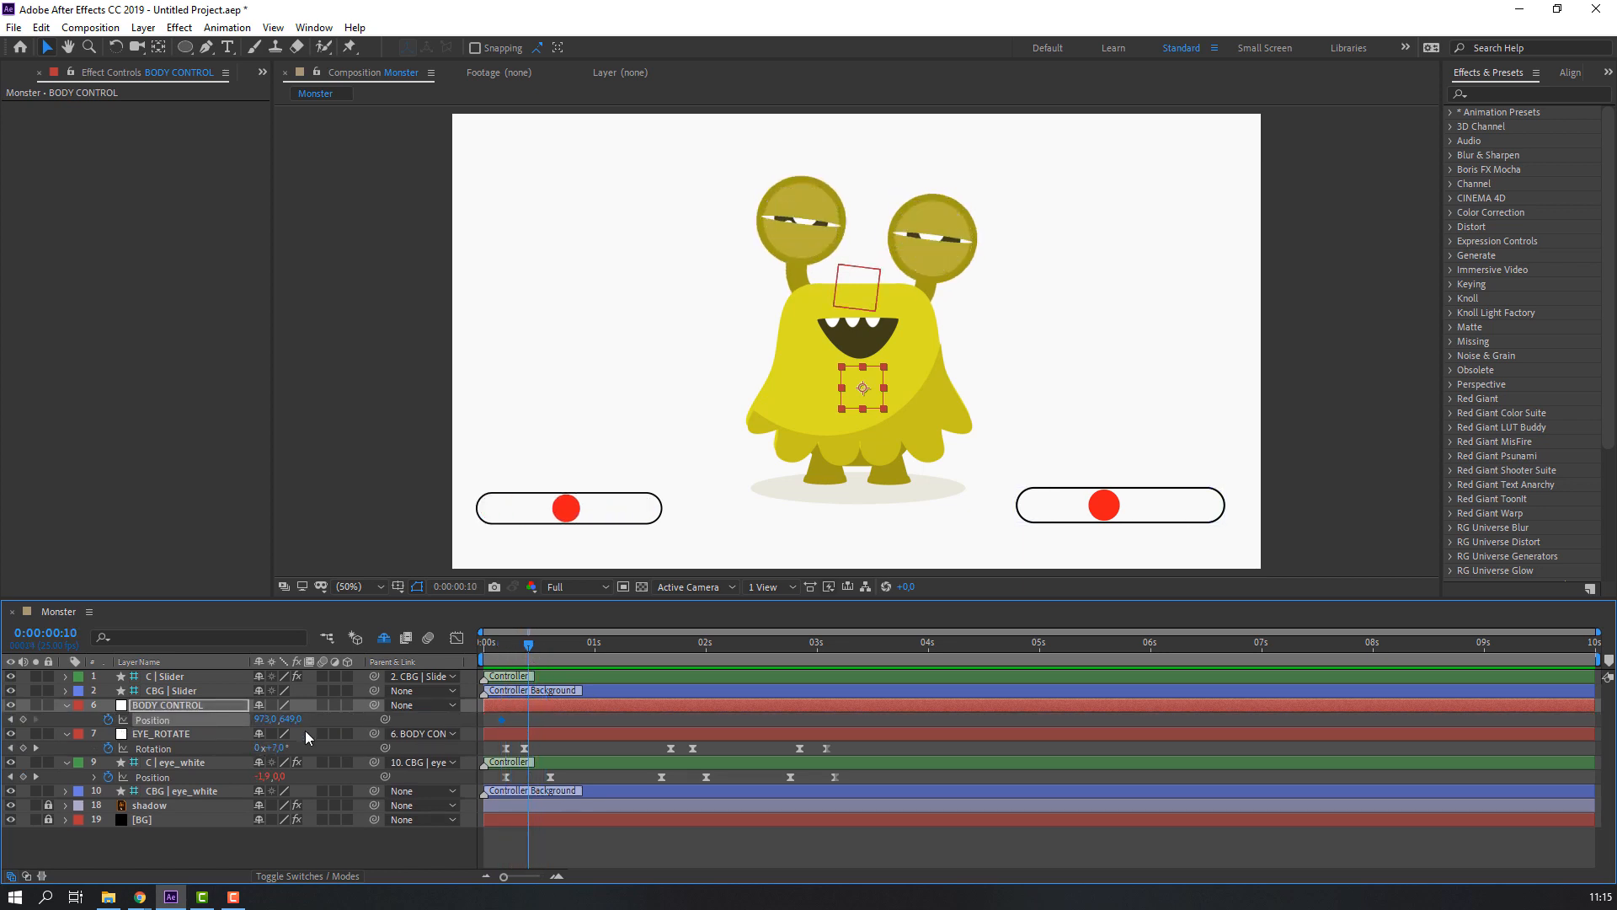
pyautogui.moveTo(291, 720); pyautogui.dragTo(301, 720)
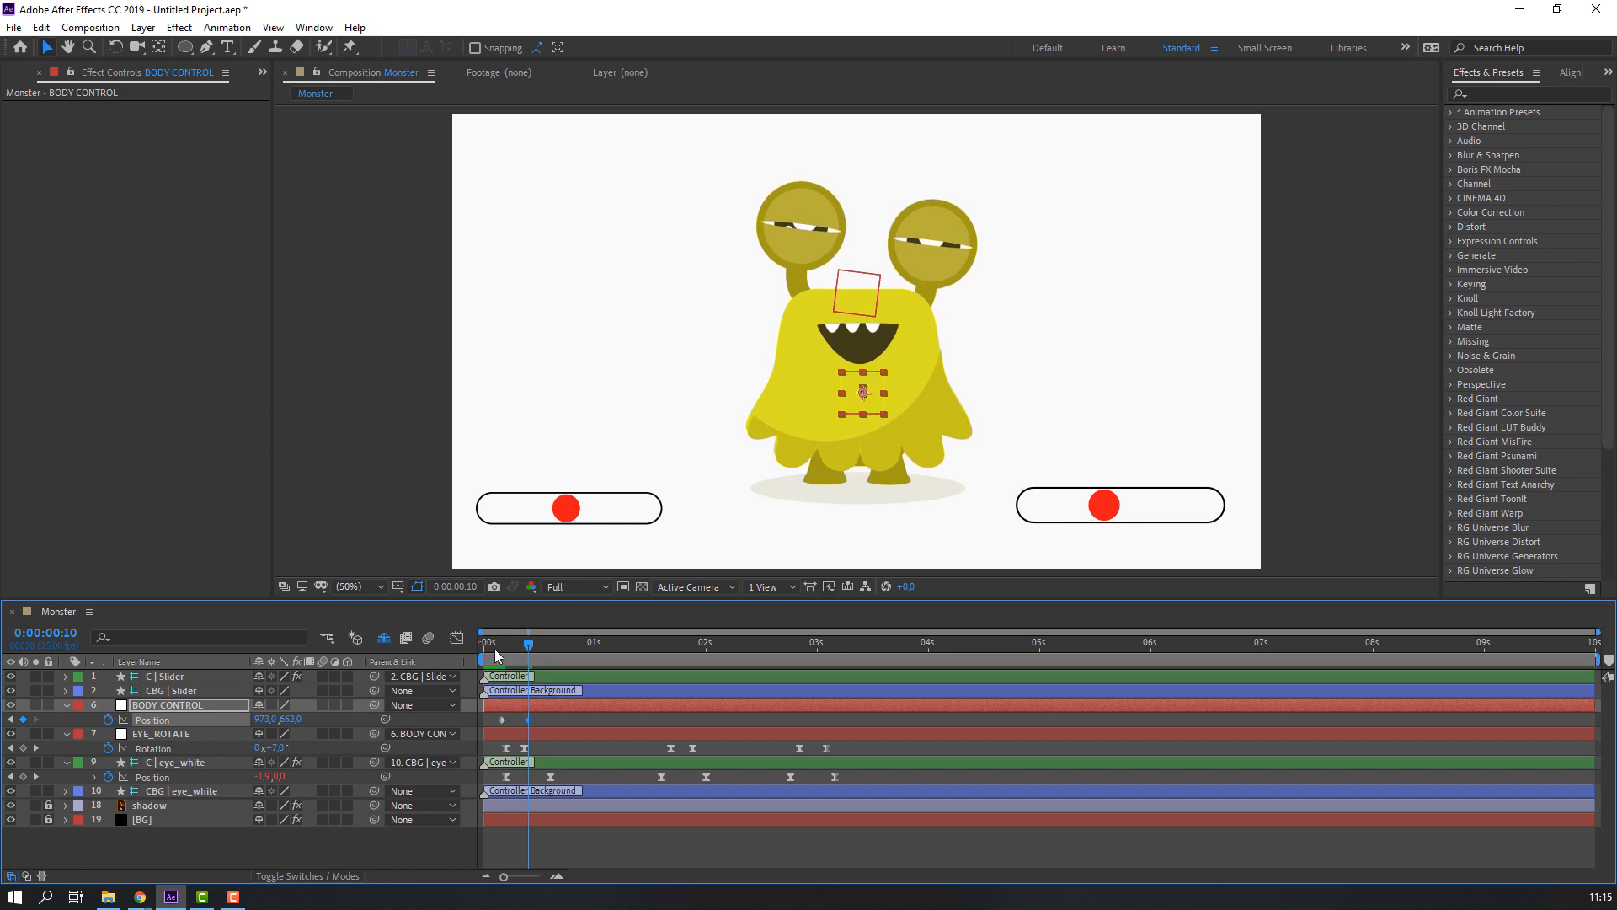
# - Copy BODY CONTROL's first Position keyframe to 0:00:00:16 and preview the body movement
pyautogui.moveTo(534, 650); pyautogui.dragTo(558, 655)
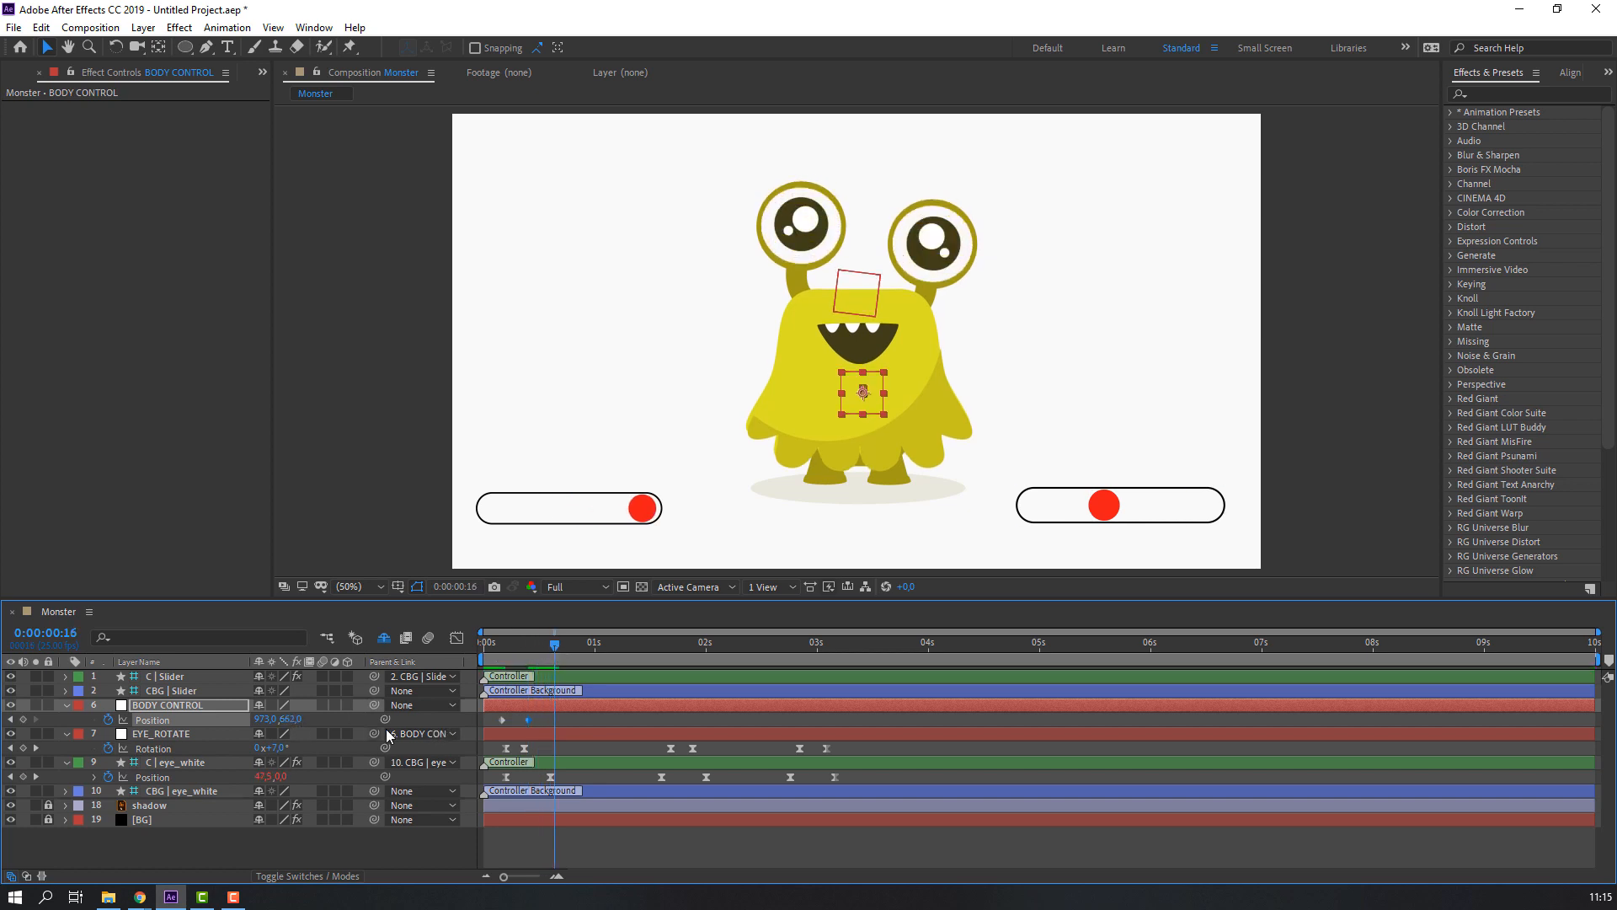
pyautogui.moveTo(511, 715); pyautogui.dragTo(497, 730)
pyautogui.hotkey('ctrl', 'c')
pyautogui.hotkey('ctrl', 'v')
pyautogui.press('space')
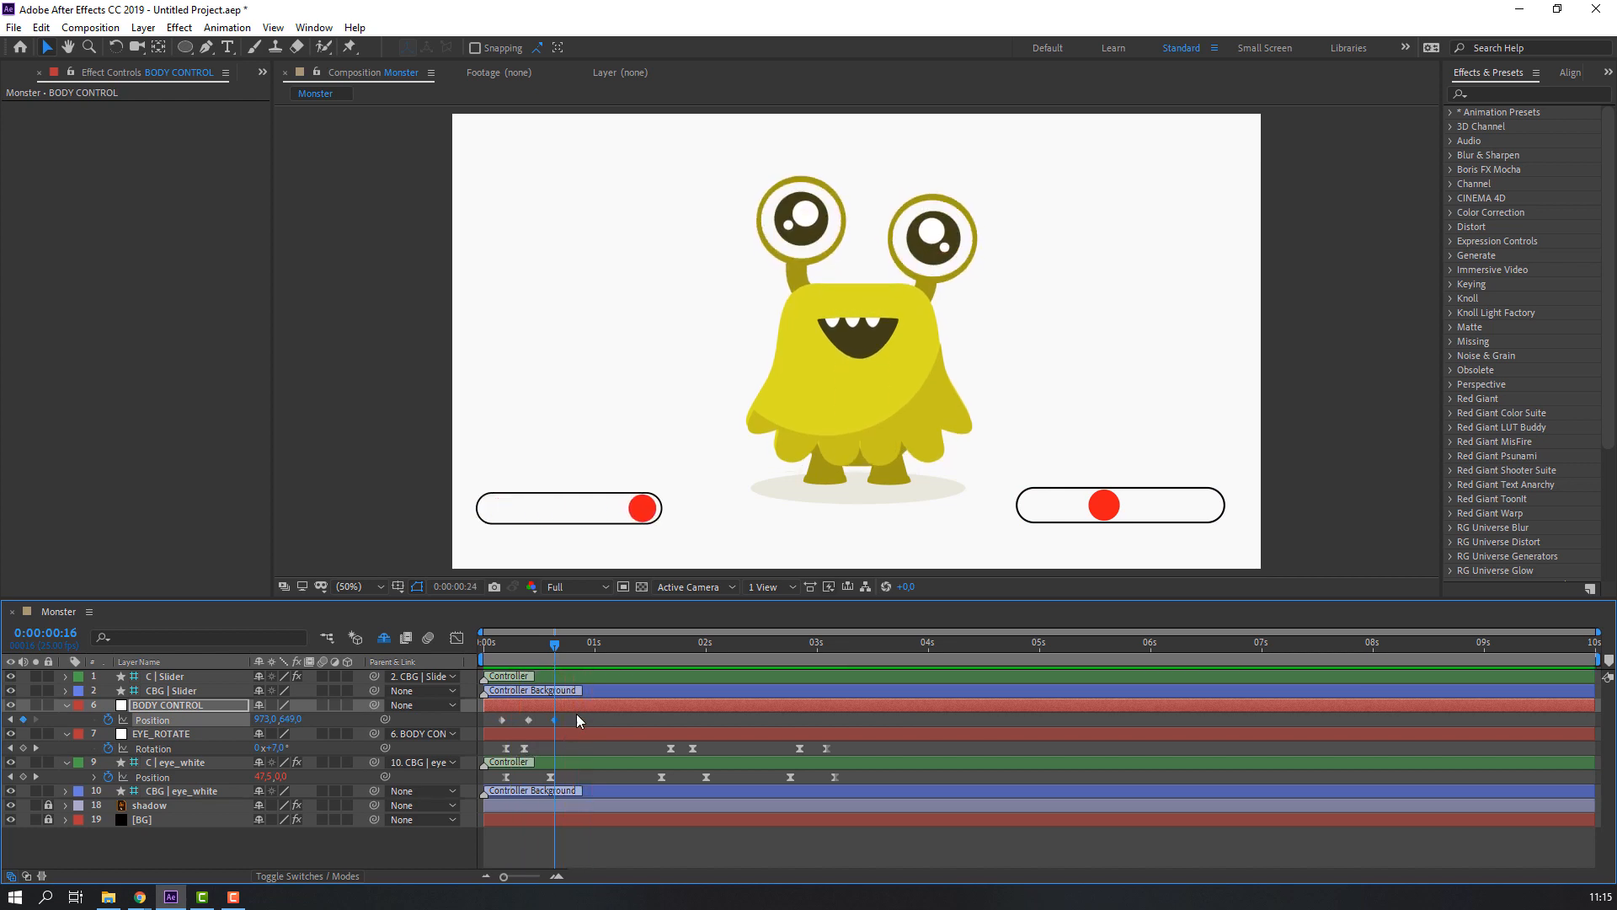
pyautogui.press('space')
# - Apply Easy Ease to BODY CONTROL's three Position keyframes
pyautogui.rightClick(502, 721)
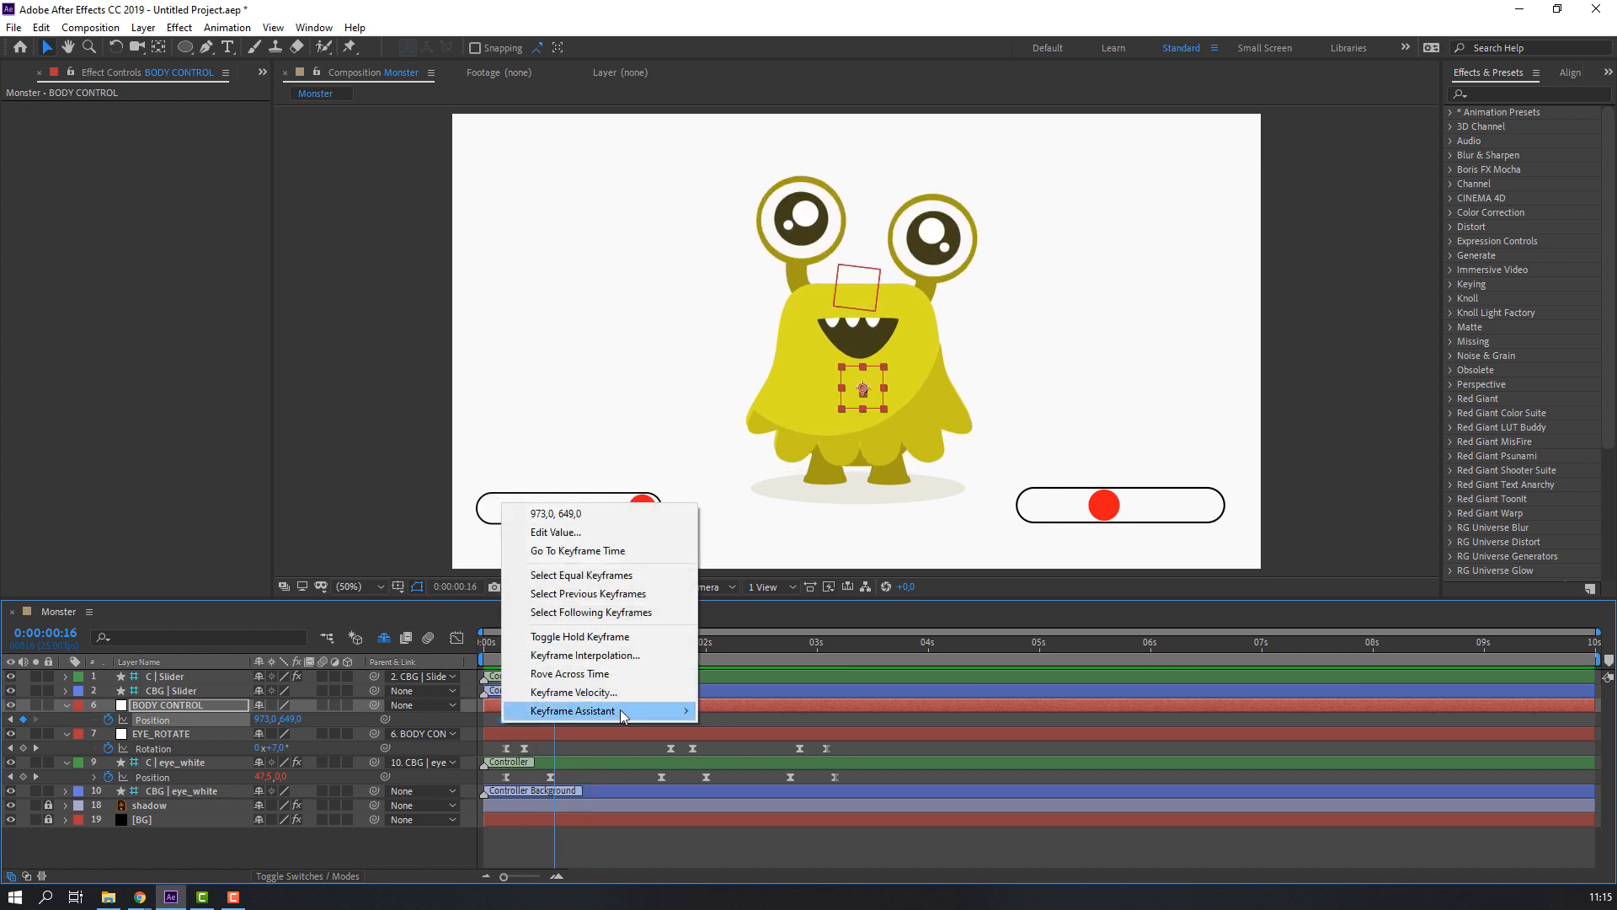
pyautogui.moveTo(623, 716)
pyautogui.click(737, 752)
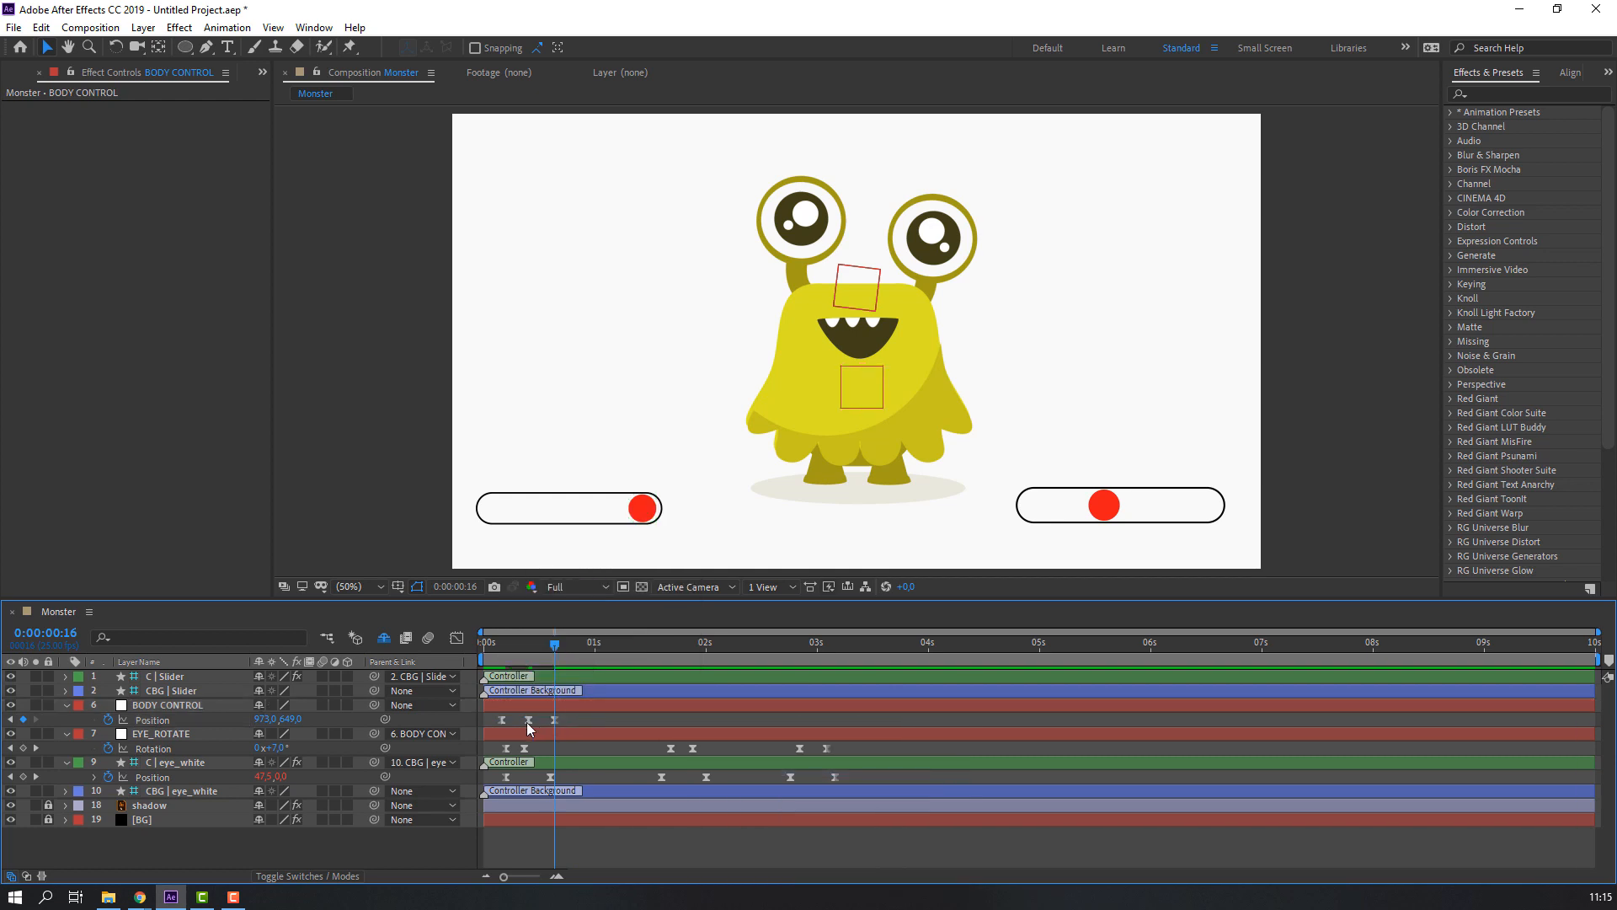
# - Duplicate BODY CONTROL's three Position keyframes at the second and third blinks, shift the last group slightly later, and preview
pyautogui.moveTo(492, 715); pyautogui.dragTo(580, 732)
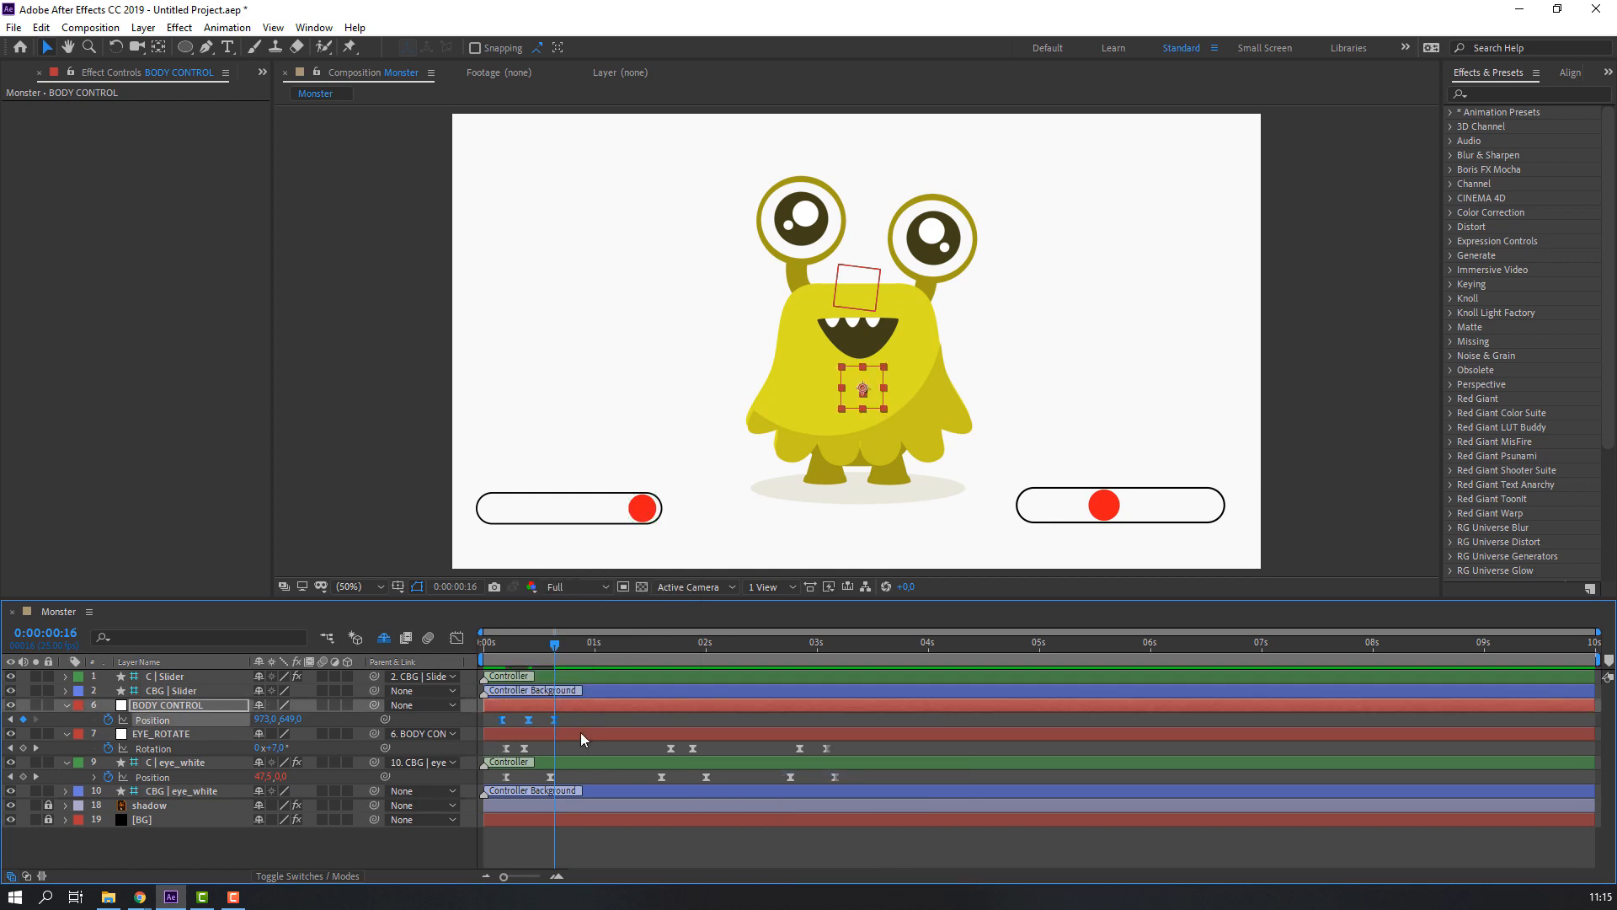
pyautogui.click(662, 645)
pyautogui.hotkey('ctrl', 'v')
pyautogui.moveTo(665, 643); pyautogui.dragTo(775, 657)
pyautogui.hotkey('ctrl', 'v')
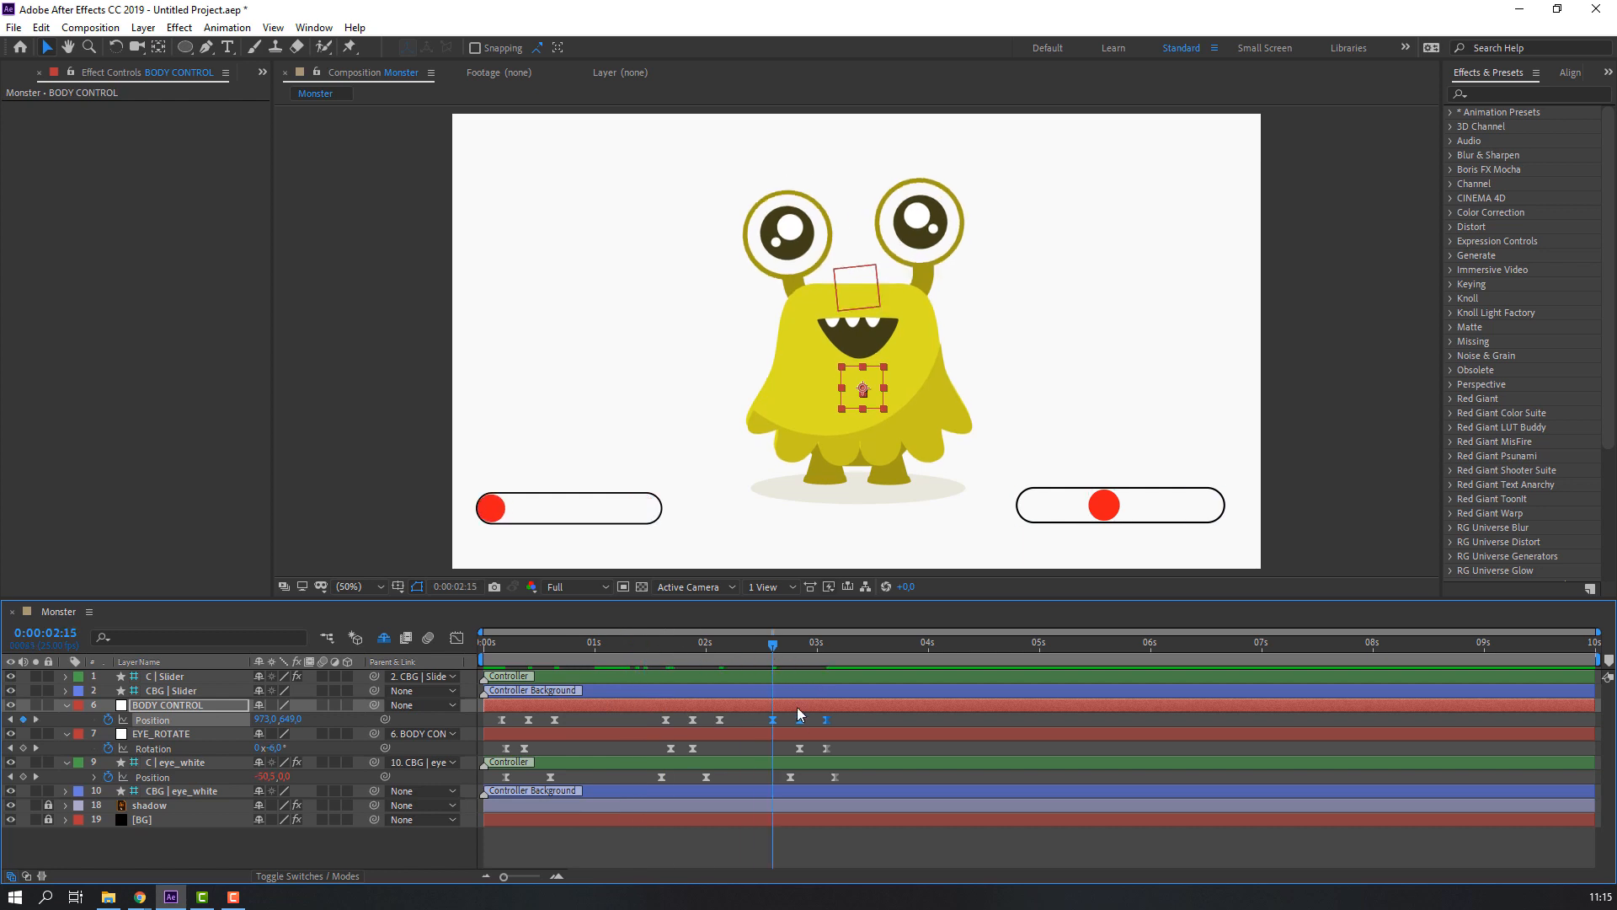
pyautogui.moveTo(804, 719); pyautogui.dragTo(812, 719)
pyautogui.press('space')
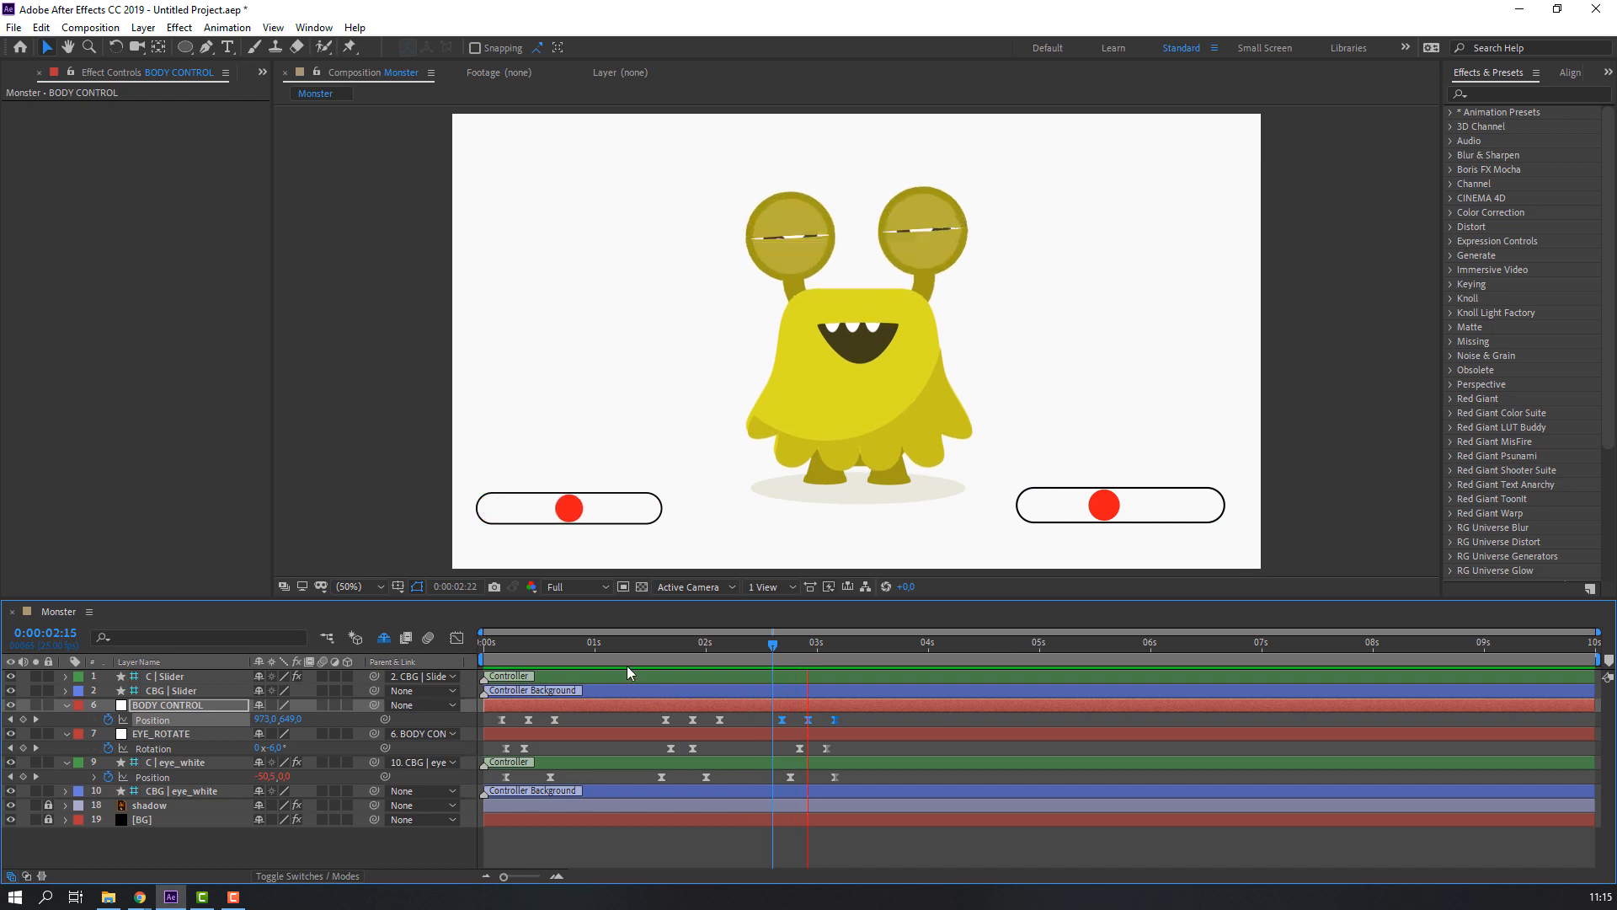
# - Keyframe C | Slider's Position at 0:00:00:07, move the controller to the slider's right end at 0:00:00:12, and shift that keyframe slightly later
pyautogui.moveTo(615, 654); pyautogui.dragTo(500, 666)
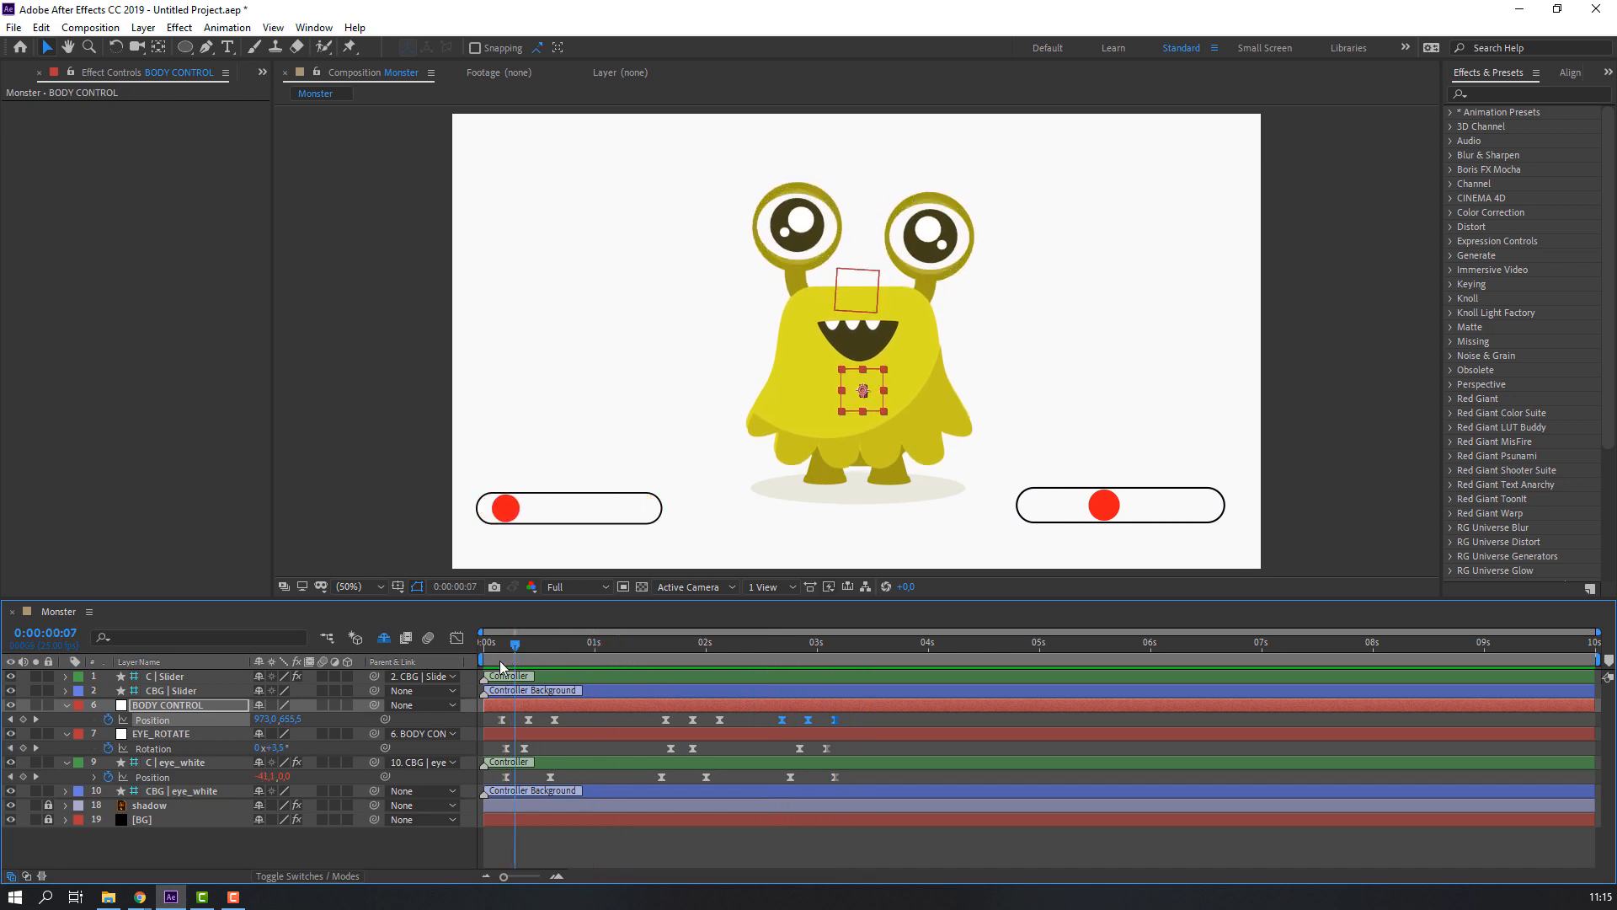
pyautogui.click(173, 677)
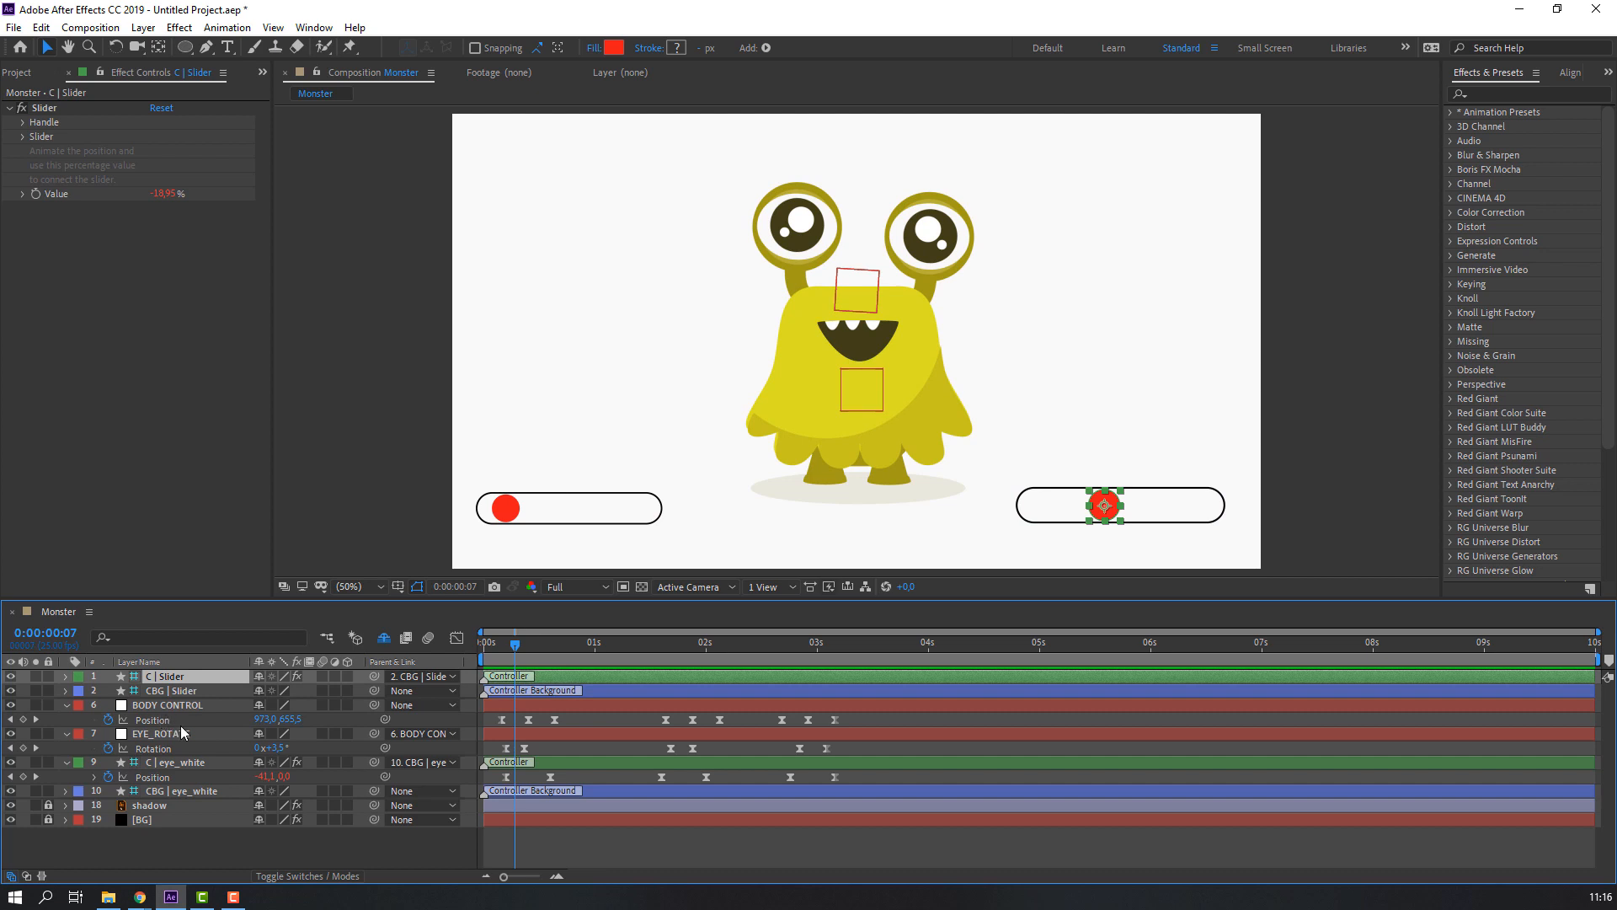
pyautogui.press('p')
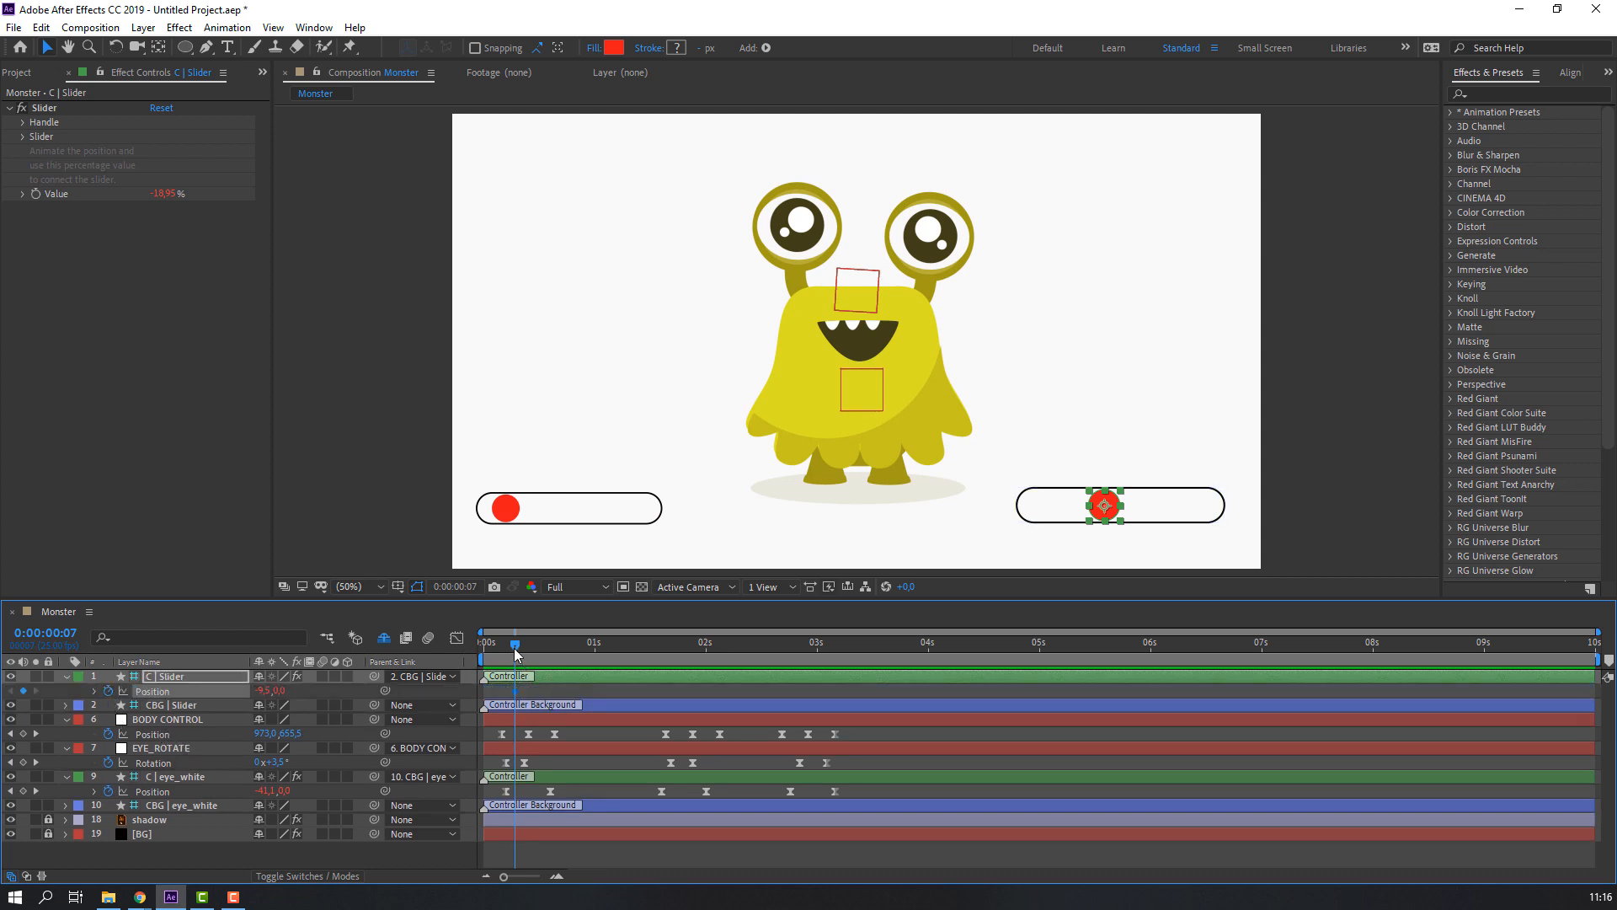
pyautogui.moveTo(518, 648); pyautogui.dragTo(537, 645)
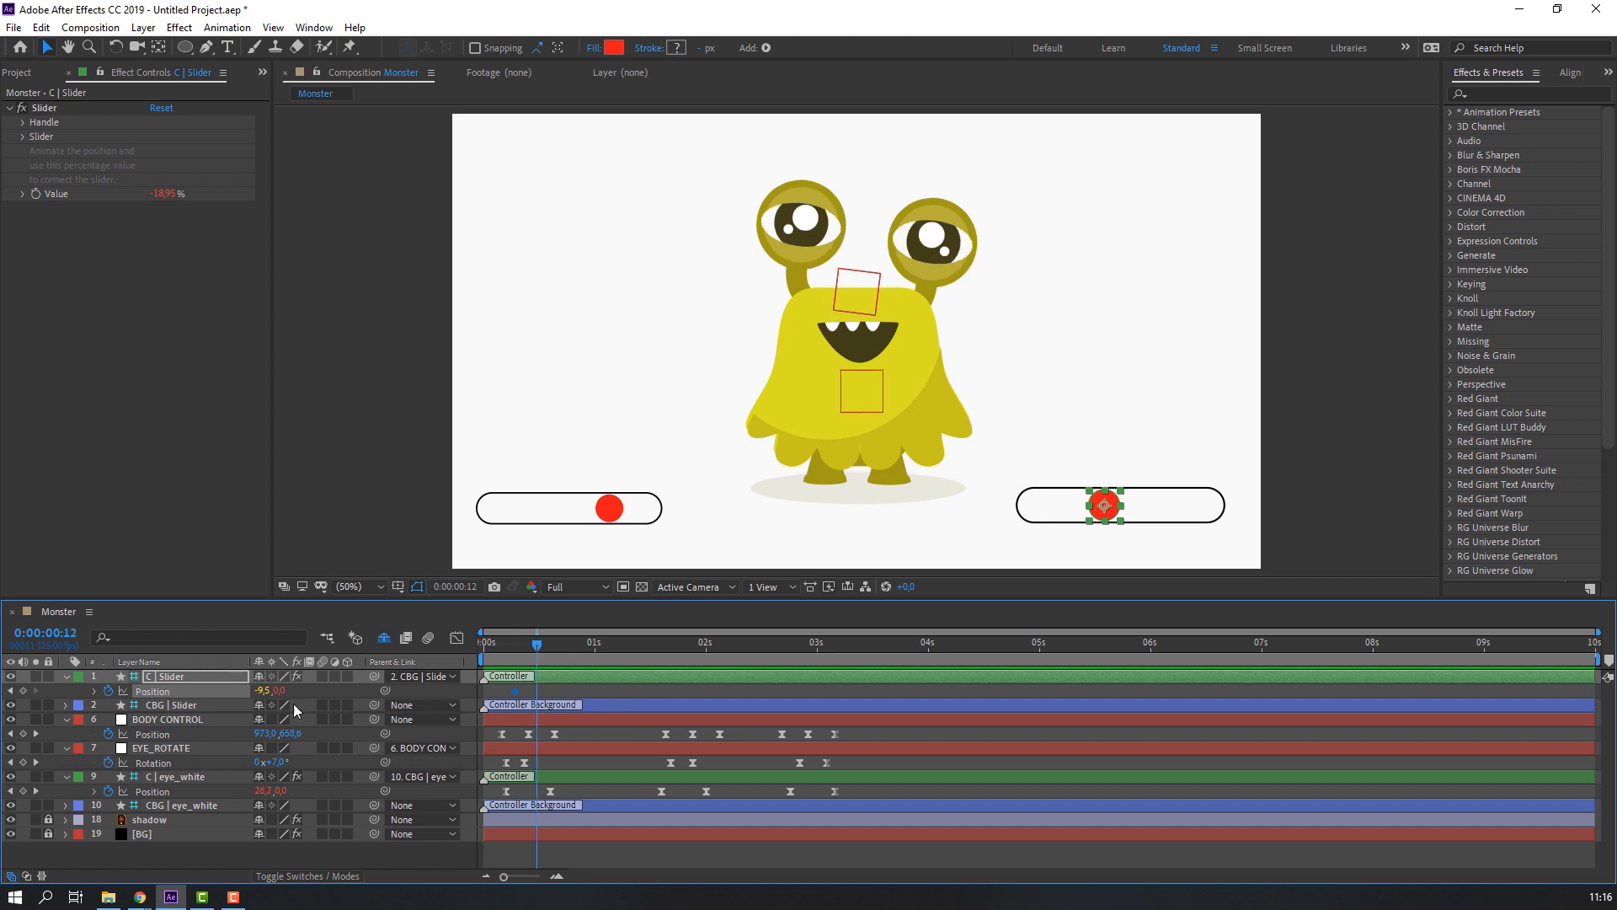
pyautogui.moveTo(265, 692); pyautogui.dragTo(314, 690)
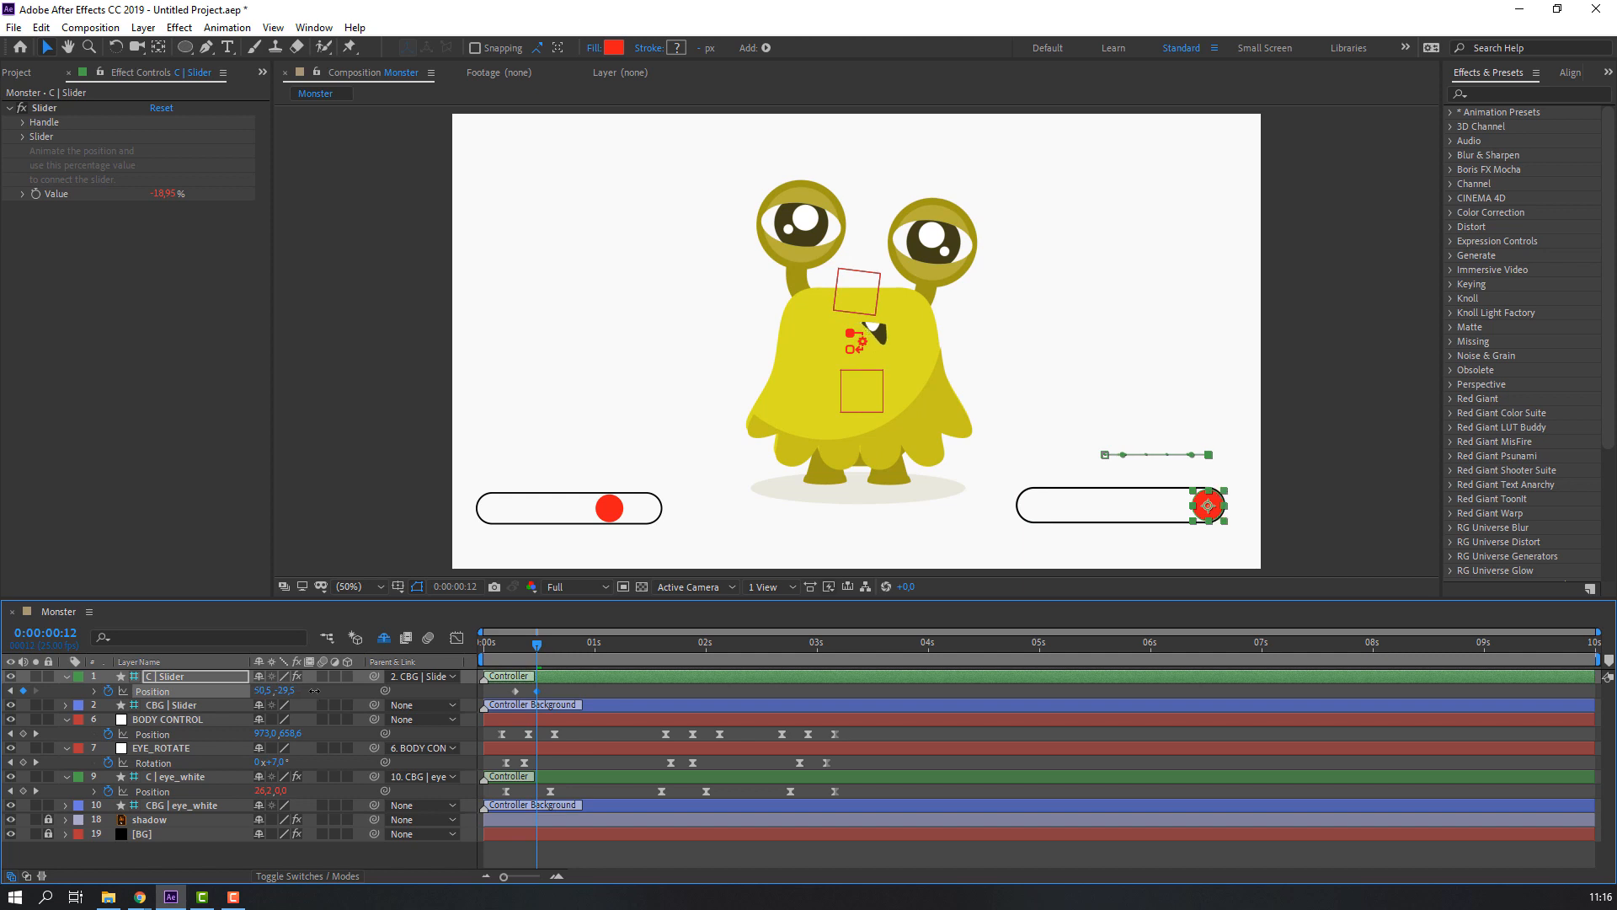
pyautogui.click(565, 693)
# - Hold C | Slider's Position with a keyframe at 0:00:01:17 and set its X position to -1.5 at 0:00:01:24
pyautogui.moveTo(504, 647); pyautogui.dragTo(671, 645)
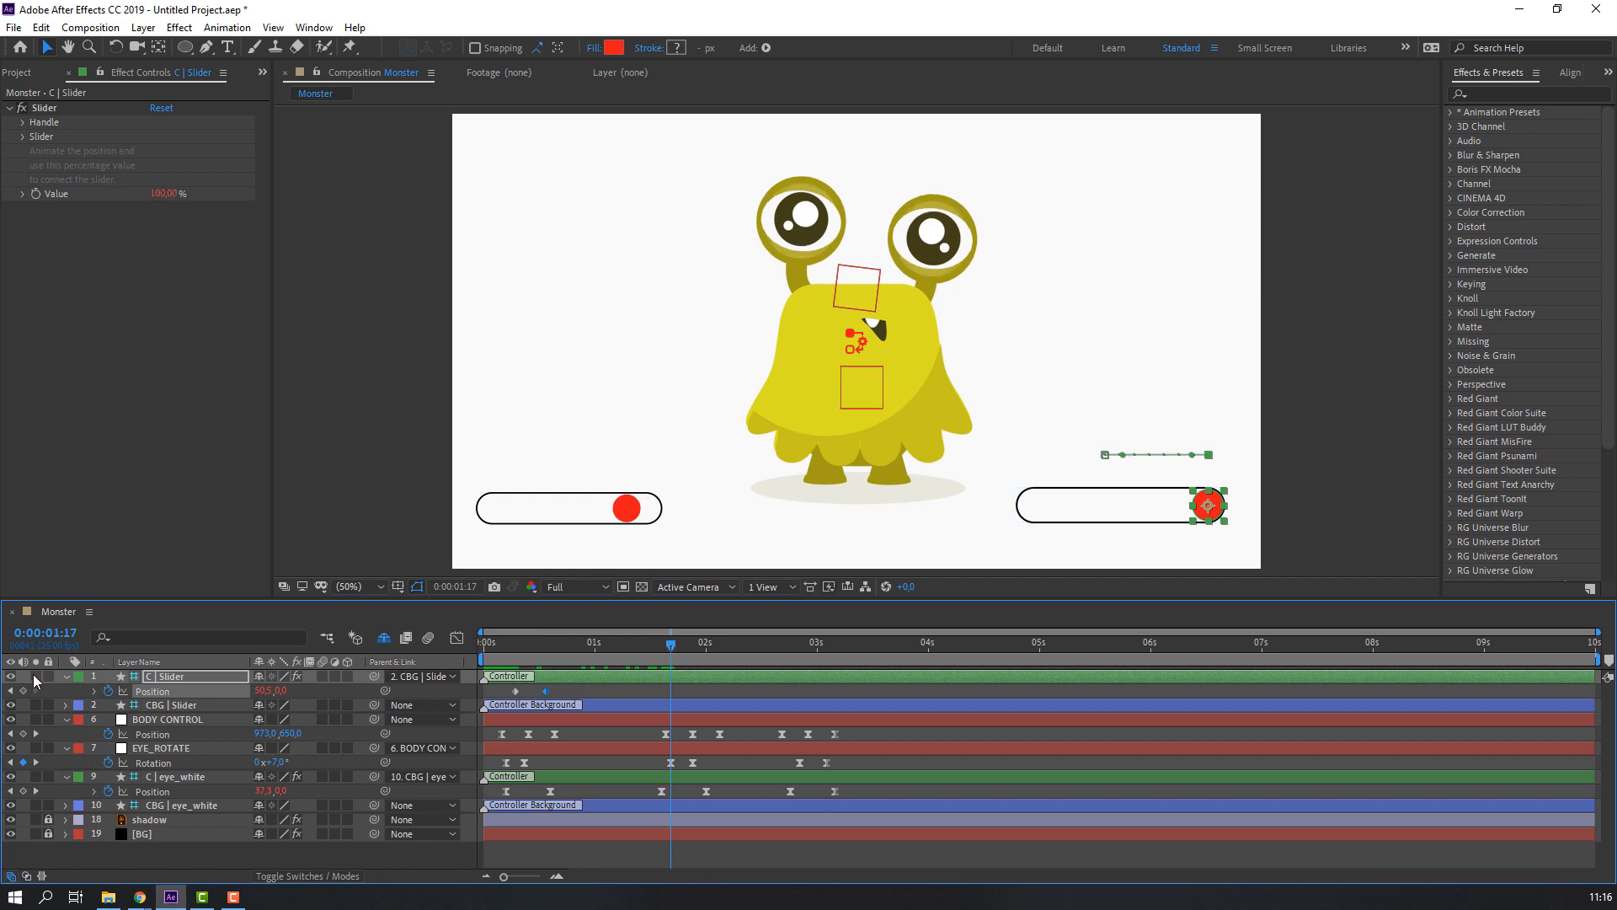
pyautogui.moveTo(695, 653); pyautogui.dragTo(706, 653)
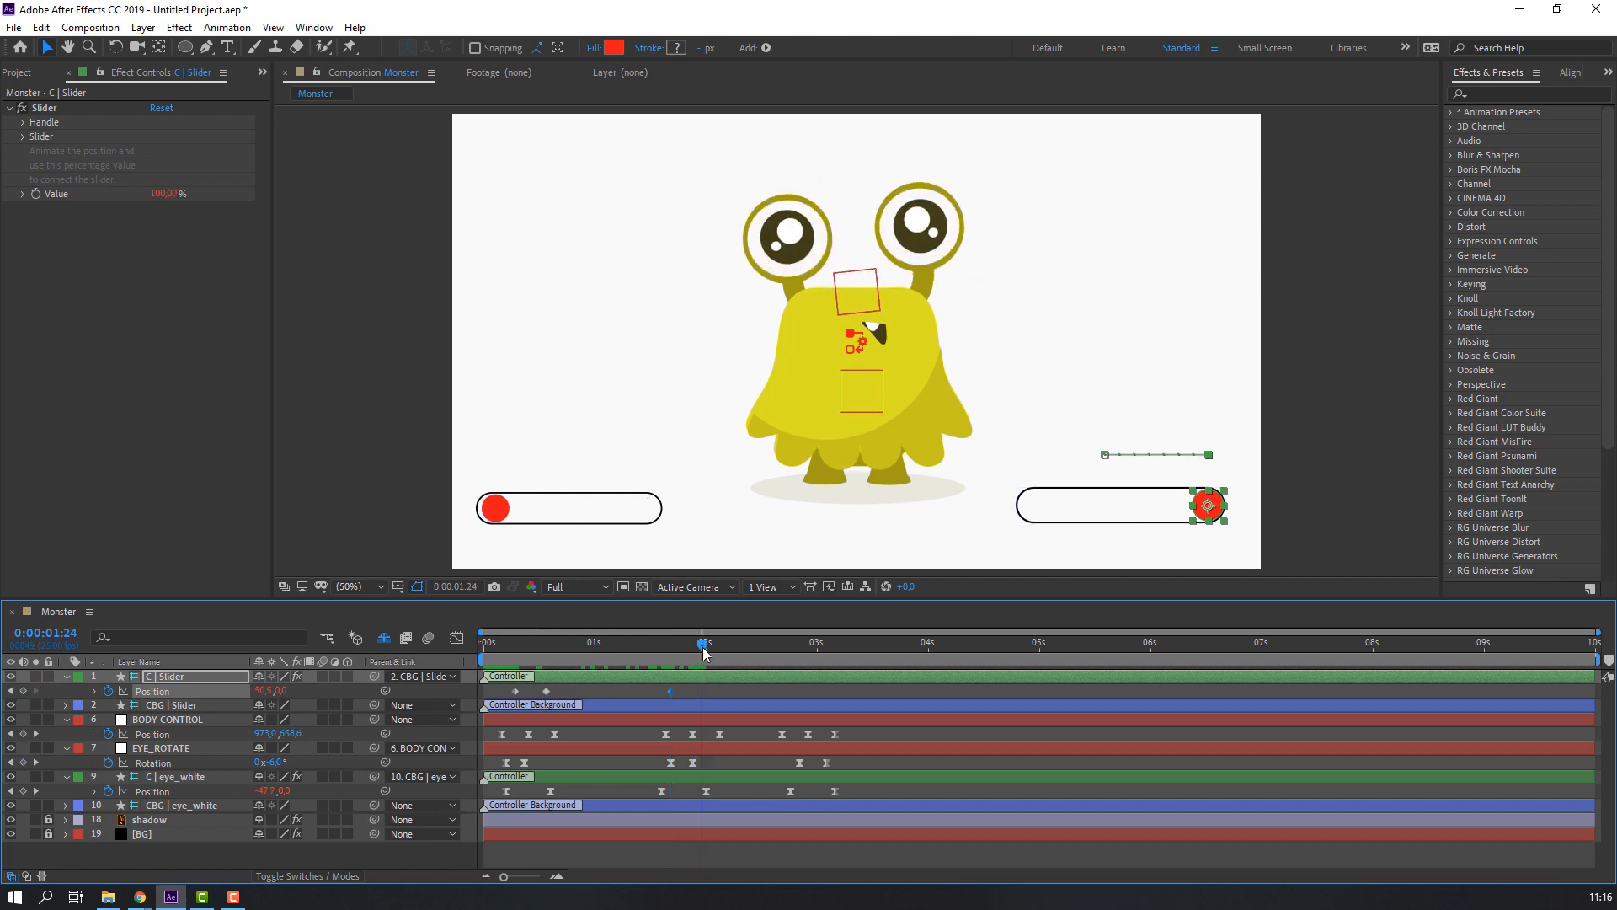
pyautogui.moveTo(270, 698); pyautogui.dragTo(226, 695)
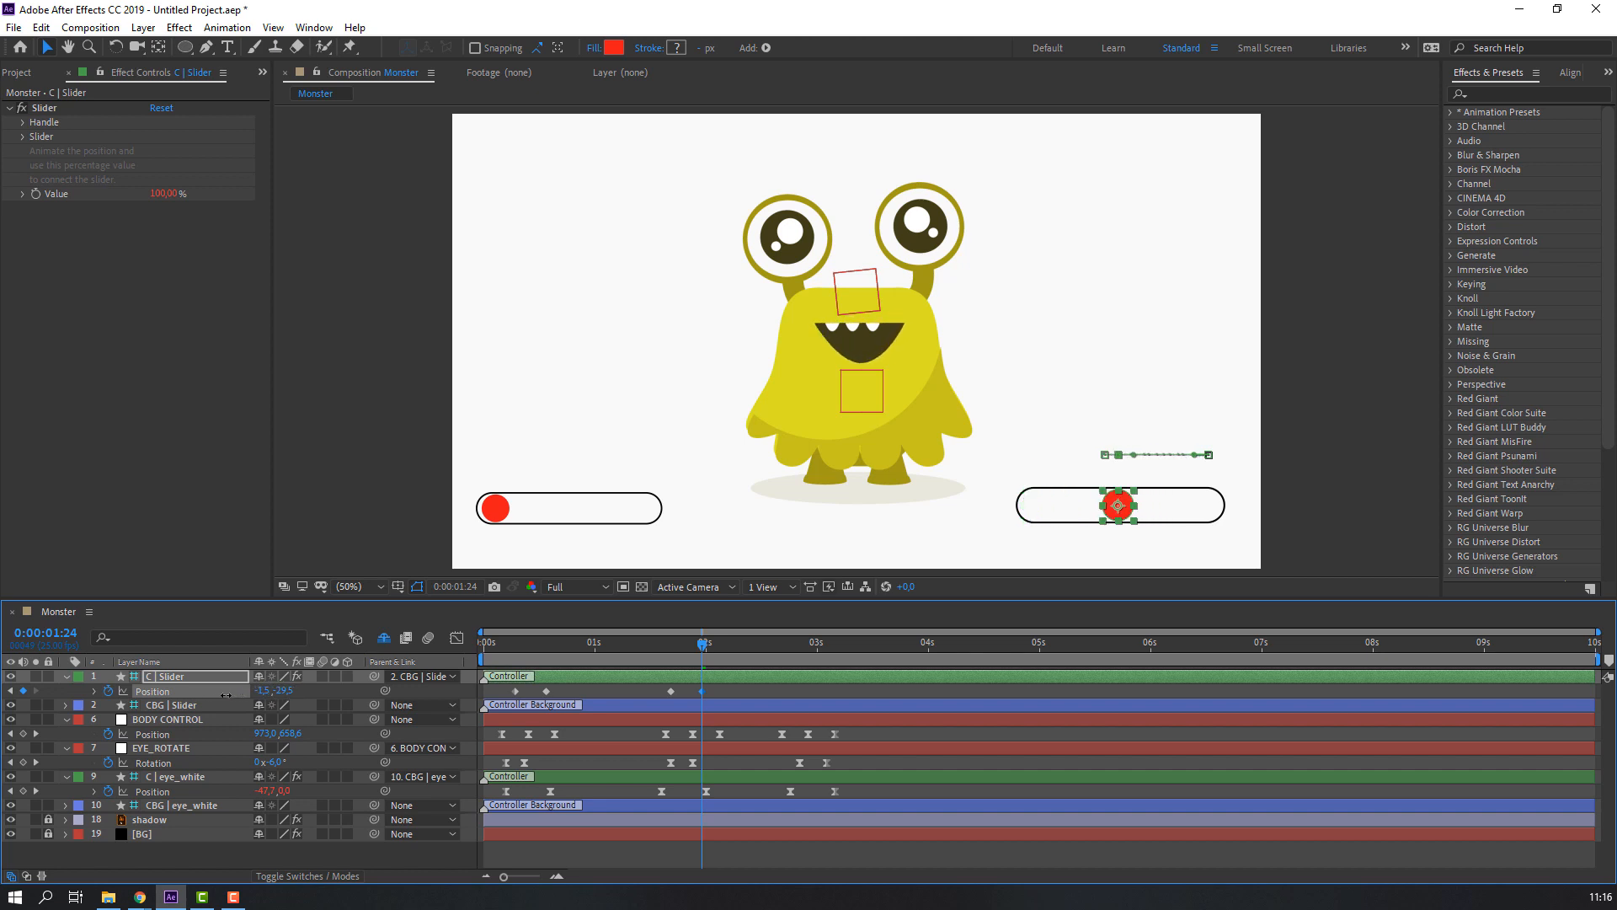
# - Hold C | Slider's Position with a keyframe at 0:00:02:19 and move the controller to the slider's left end at 0:00:03:01
pyautogui.moveTo(640, 649); pyautogui.dragTo(791, 652)
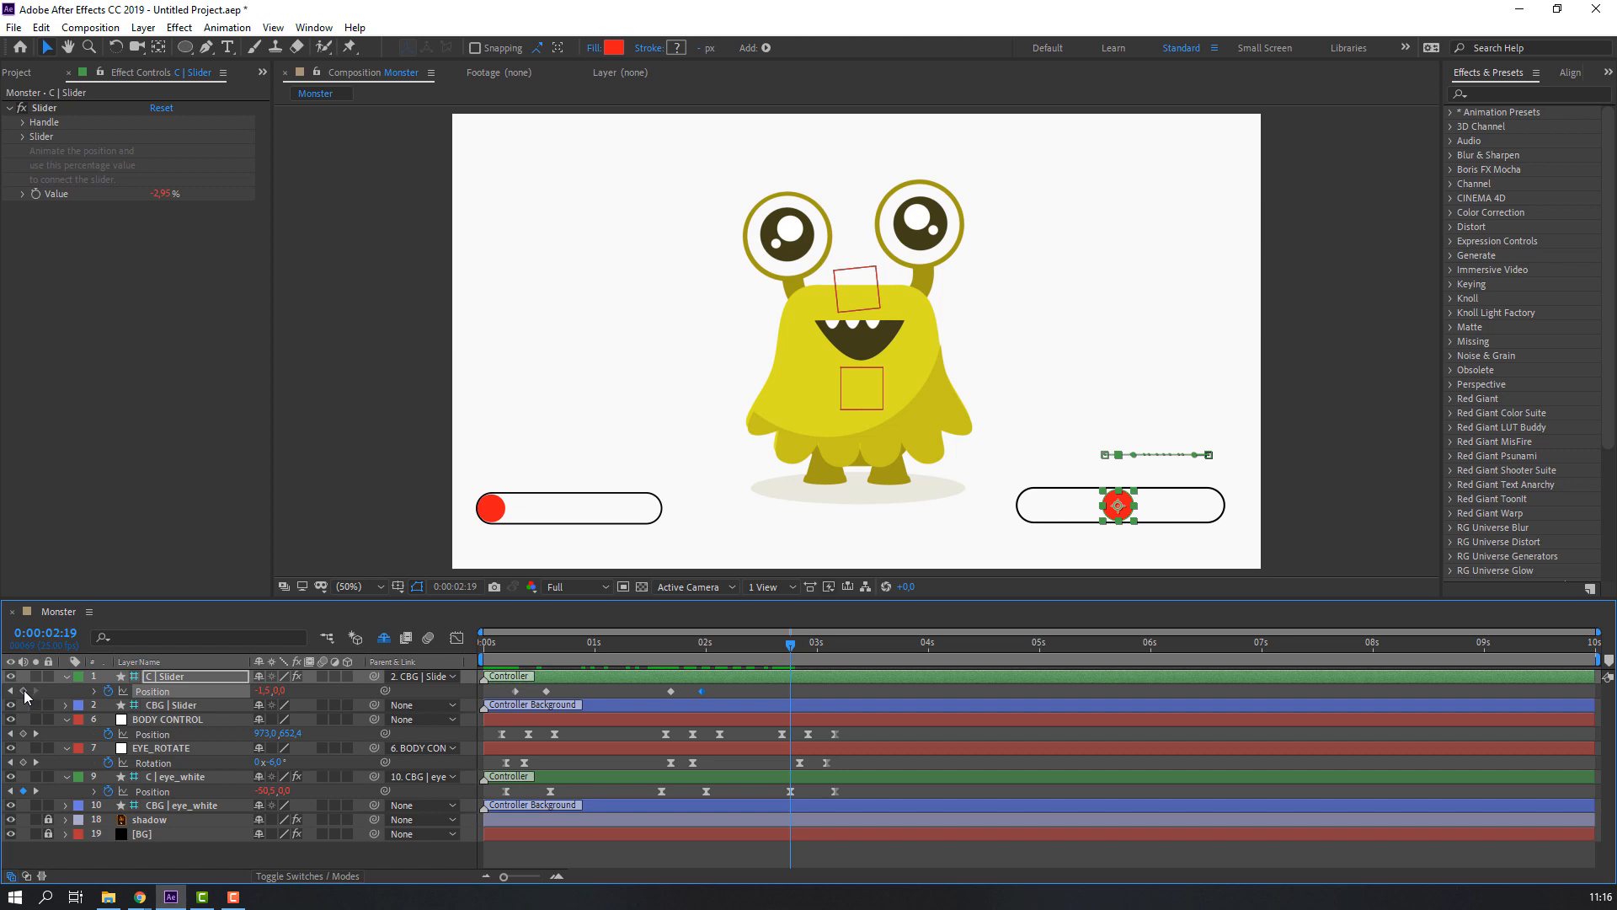
pyautogui.click(23, 691)
pyautogui.moveTo(812, 654); pyautogui.dragTo(823, 655)
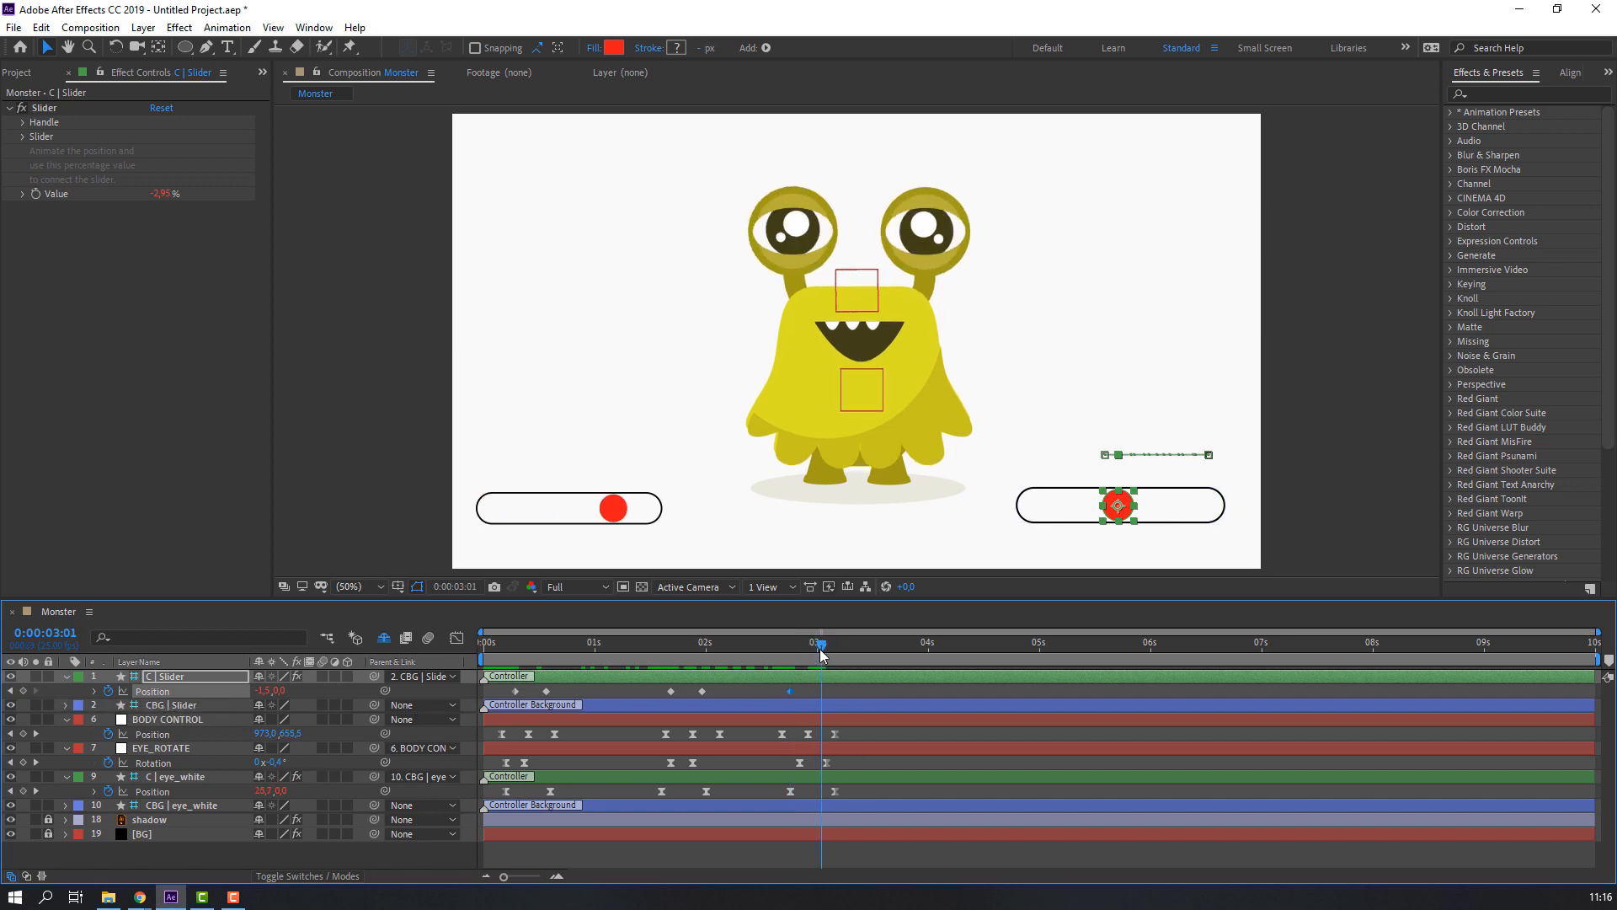
pyautogui.moveTo(270, 693); pyautogui.dragTo(230, 688)
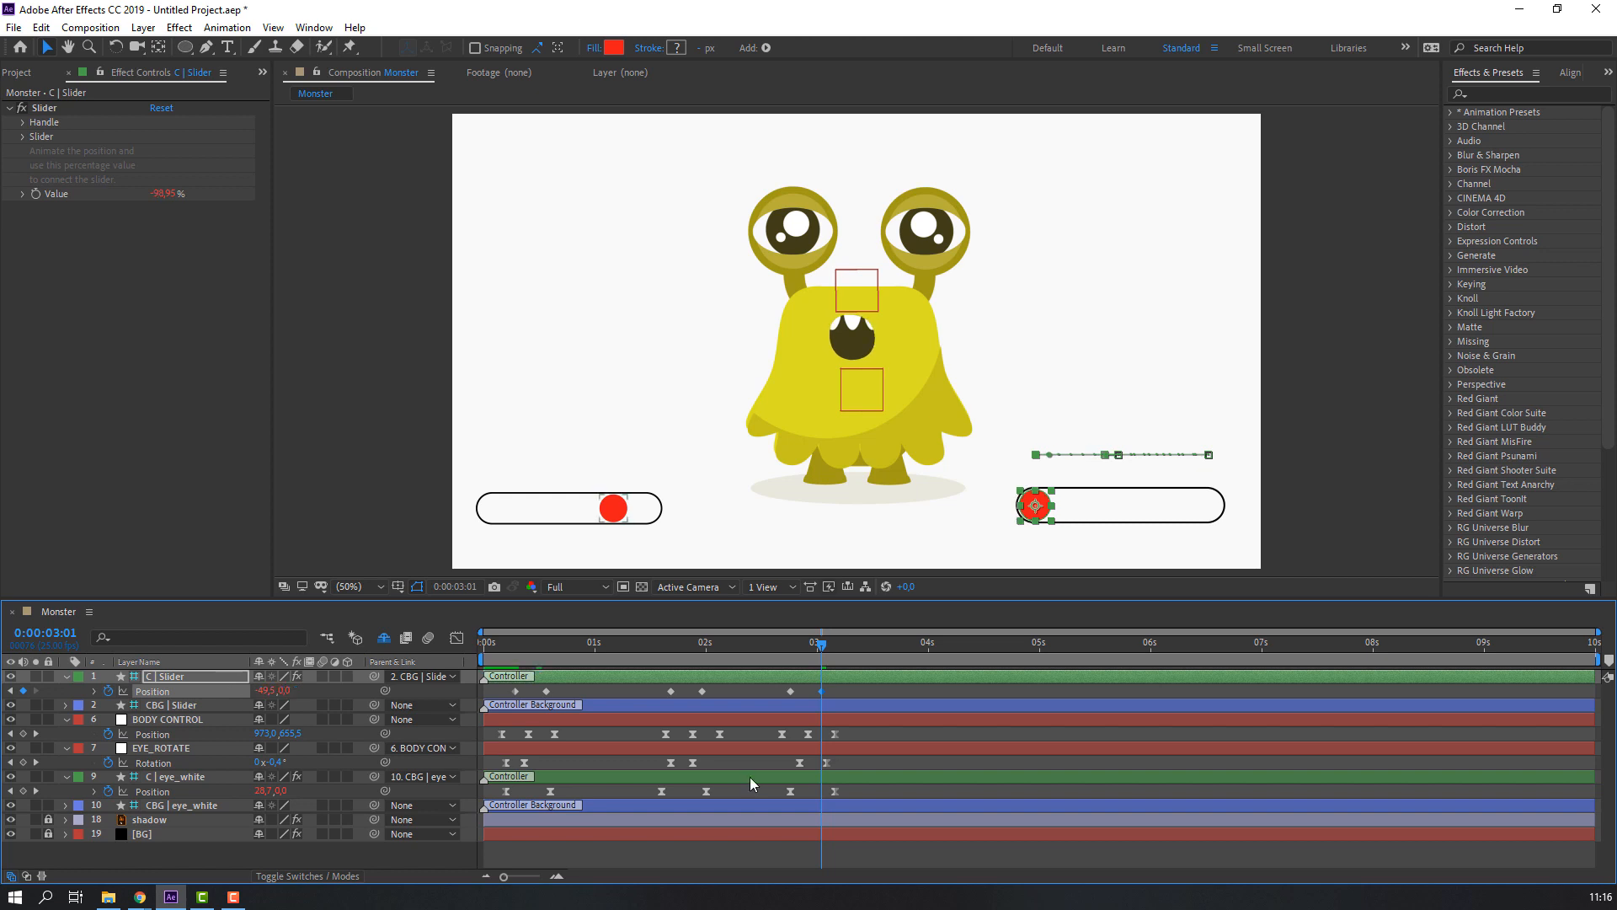
# - Apply Easy Ease to all of C | Slider's Position keyframes
pyautogui.moveTo(839, 704); pyautogui.dragTo(491, 701)
pyautogui.rightClick(514, 698)
pyautogui.moveTo(642, 684)
pyautogui.click(783, 740)
# - End the work area at 0:00:03:09 and preview the complete monster animation
pyautogui.moveTo(821, 647); pyautogui.dragTo(874, 652)
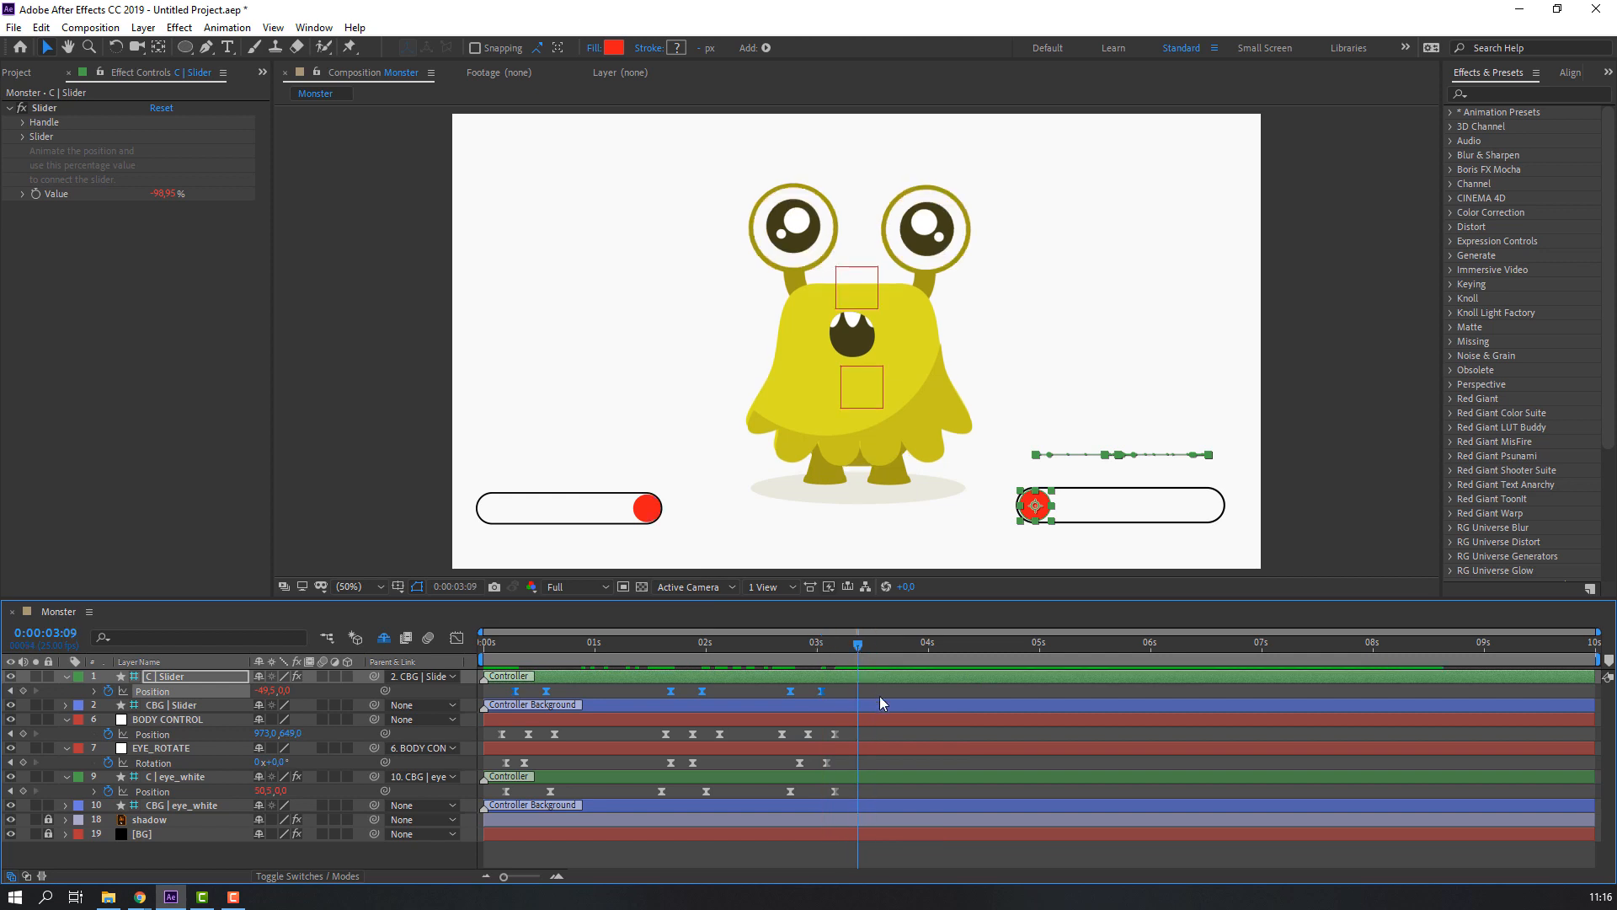
pyautogui.press('n')
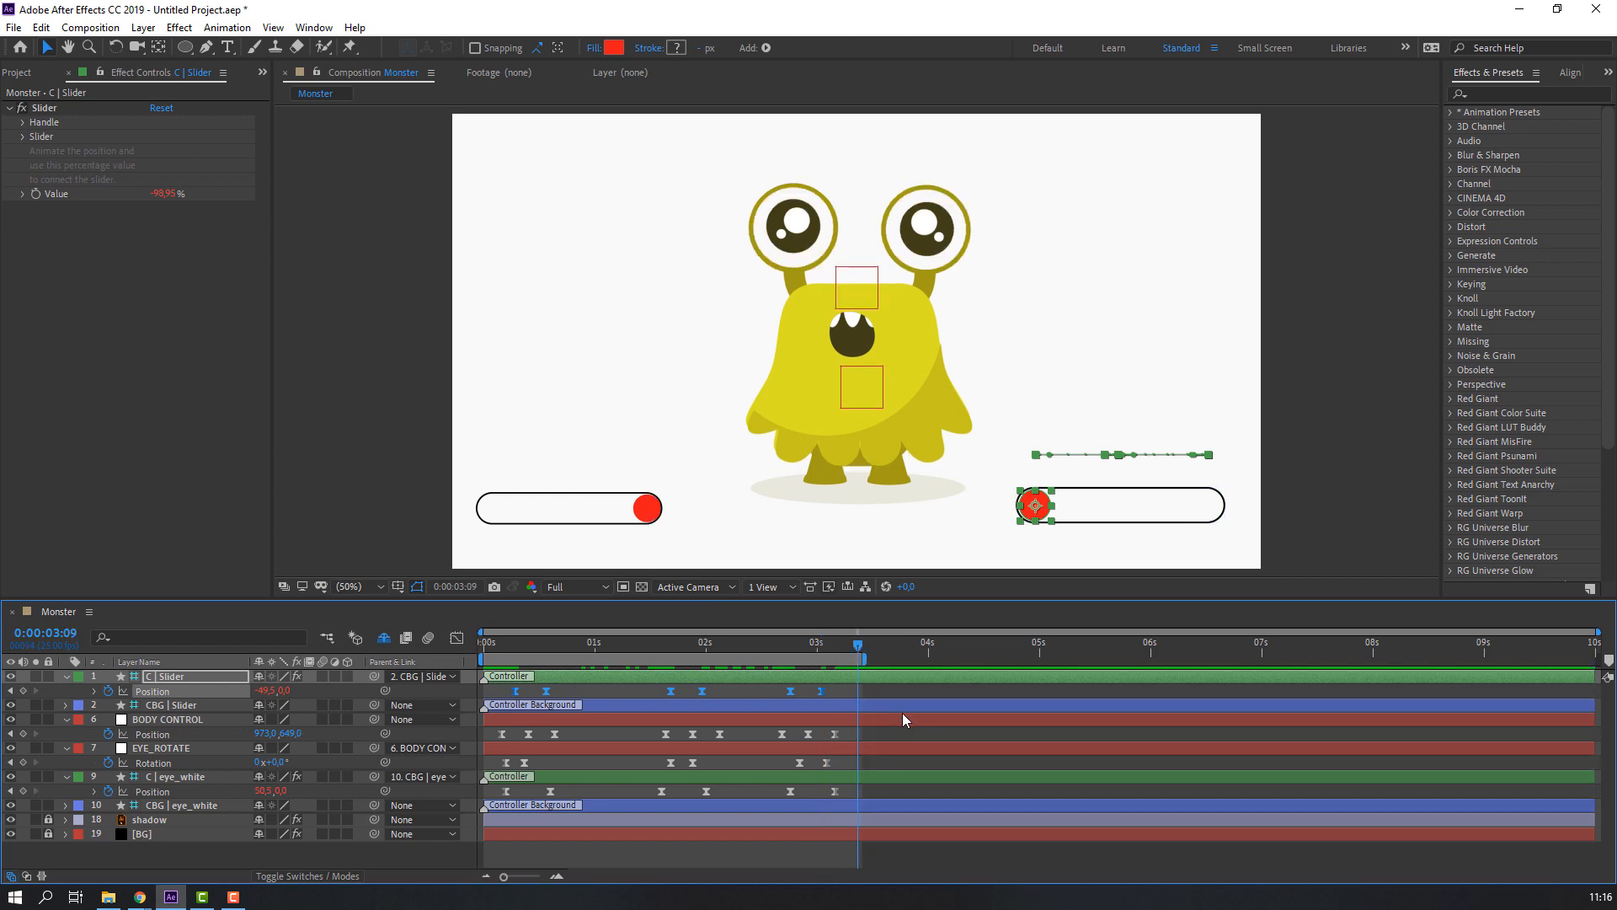
pyautogui.press('space')
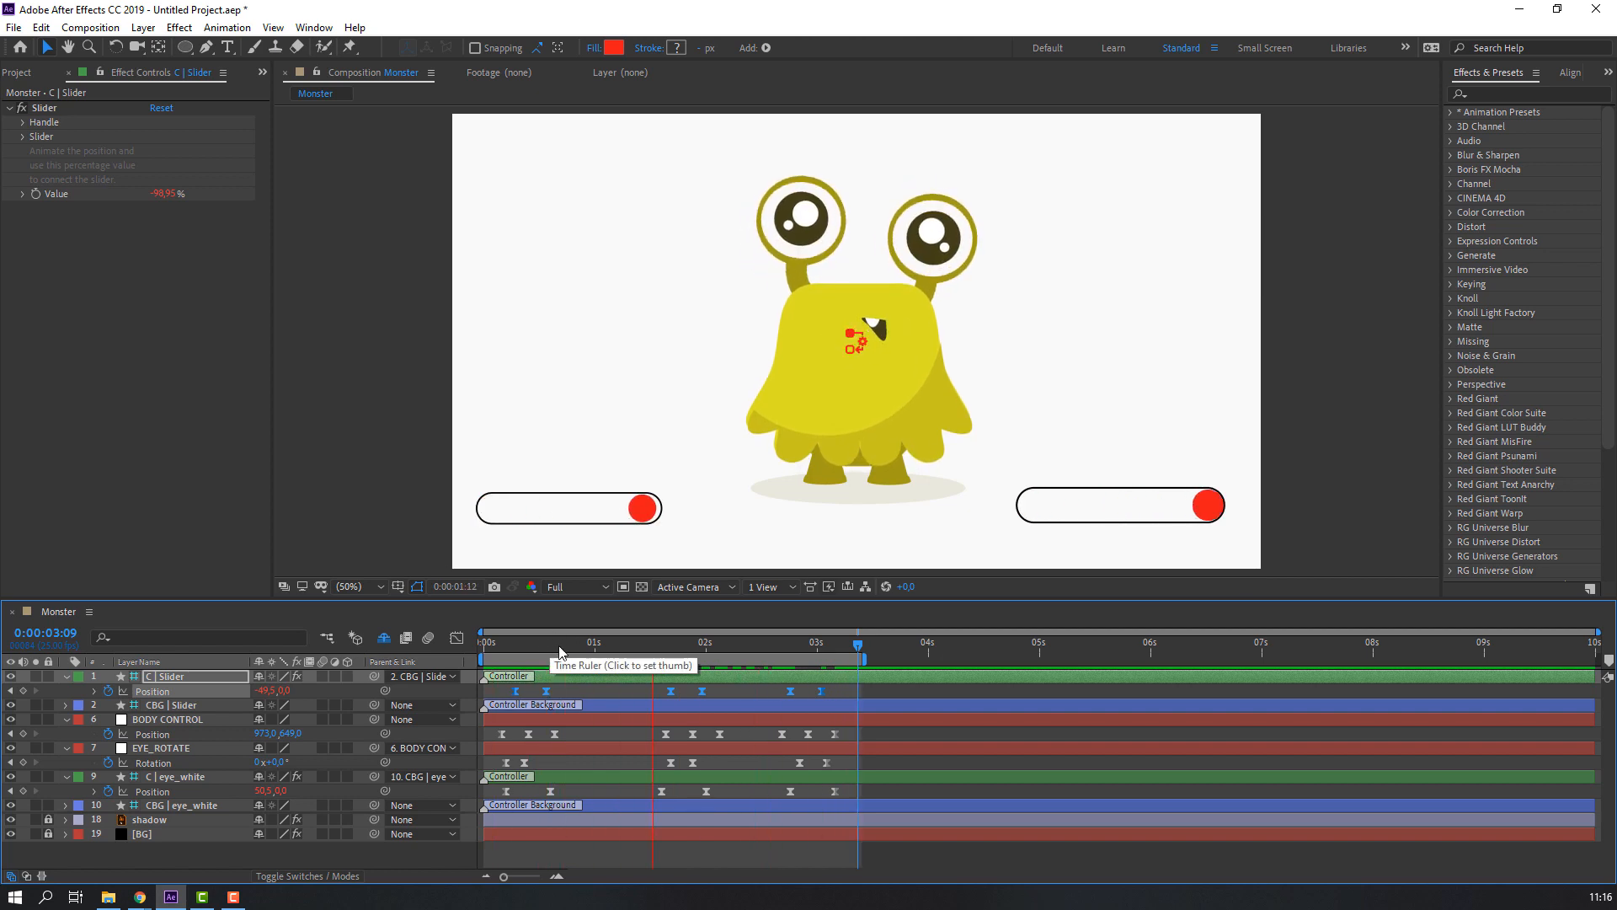
pyautogui.press('space')
# - Reveal the shy layers and add a Position keyframe to the eyeblack layer at 0:00:00:05
pyautogui.click(383, 637)
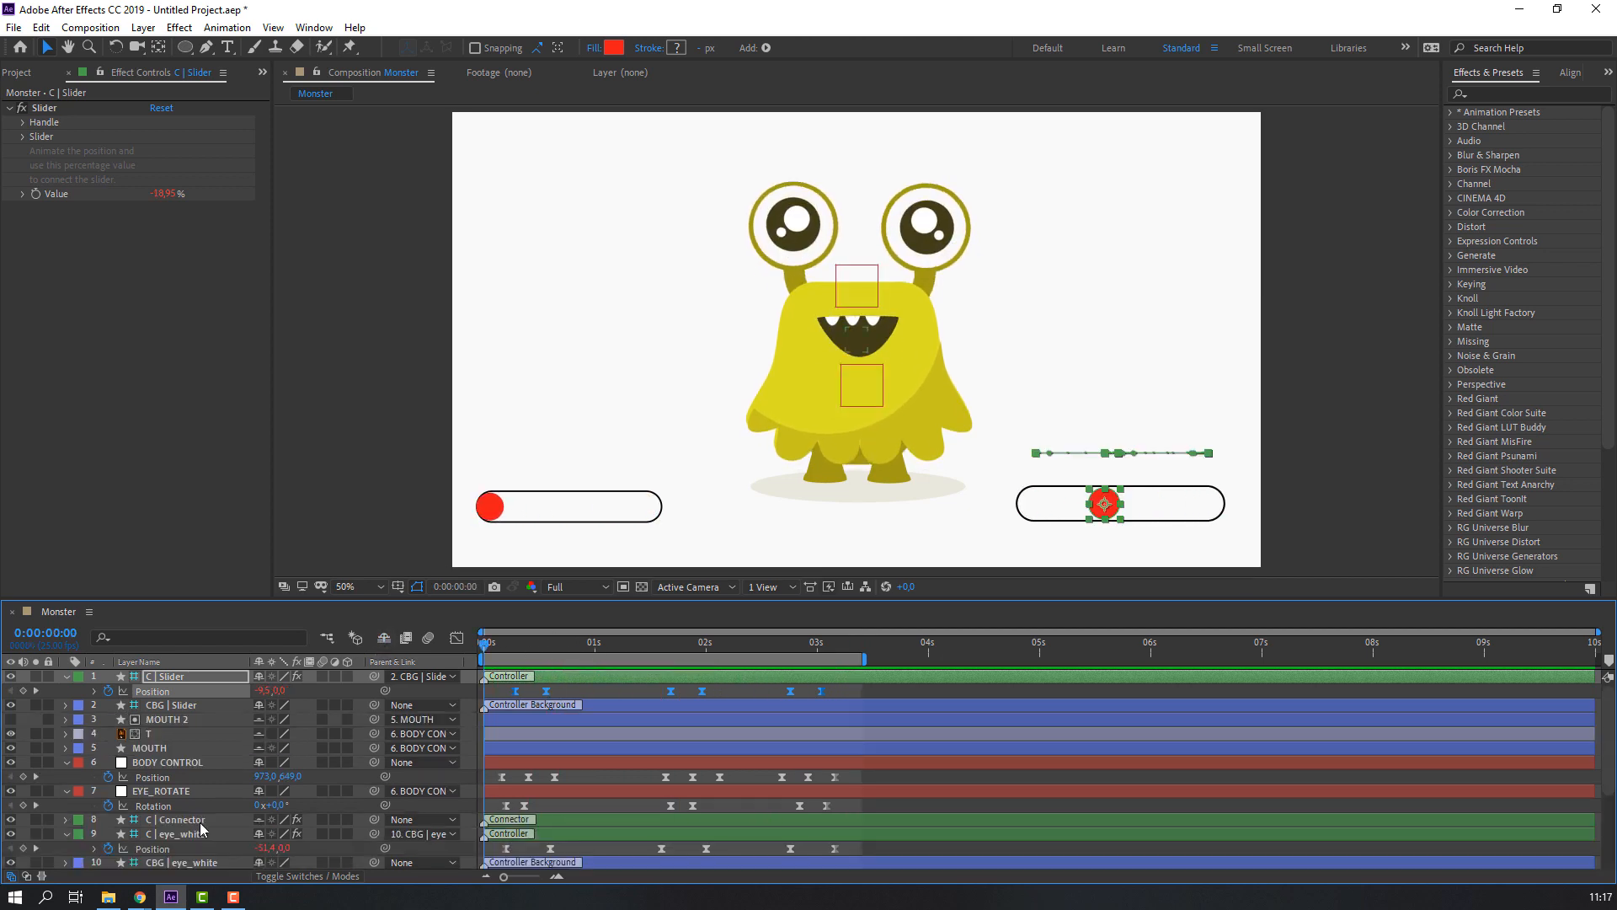
pyautogui.scroll(-3, 201, 825)
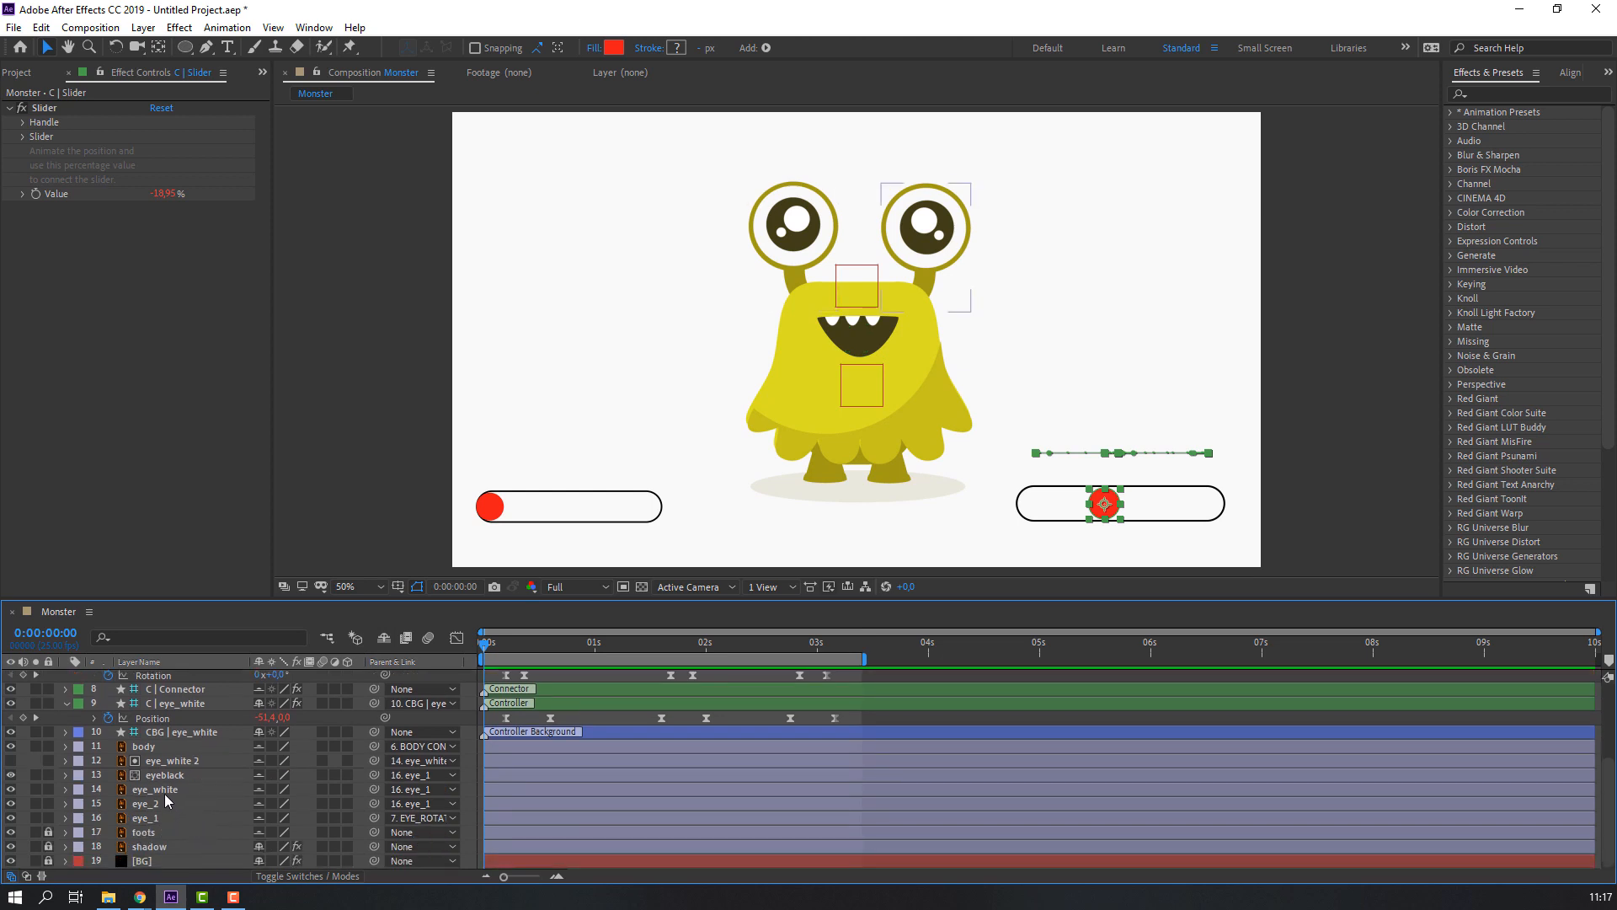
pyautogui.click(172, 775)
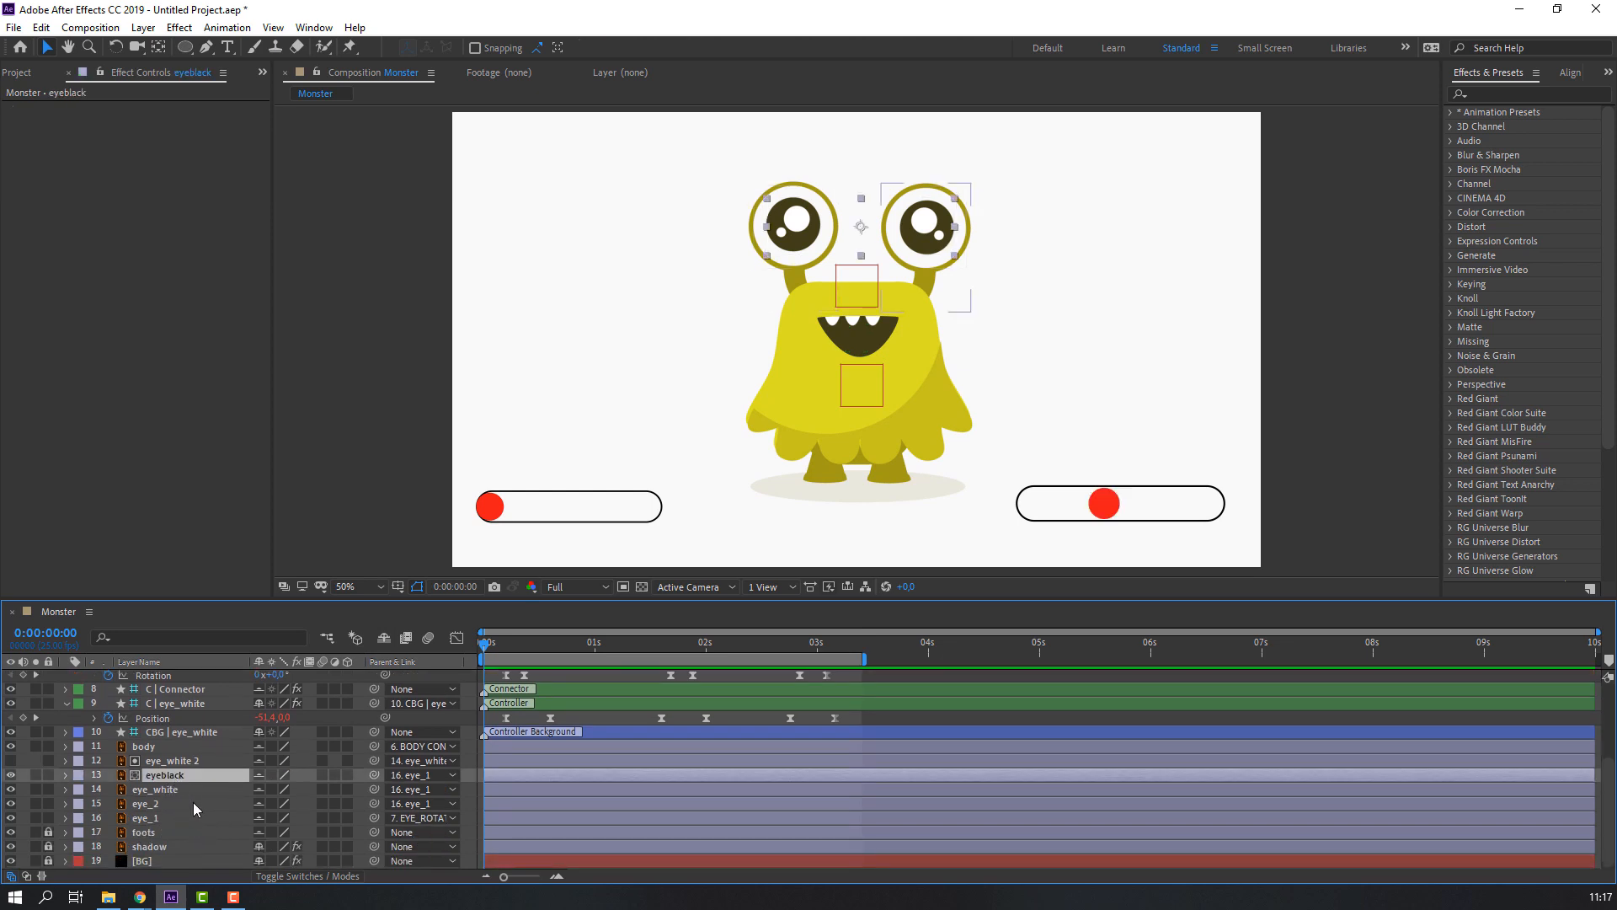
pyautogui.click(508, 653)
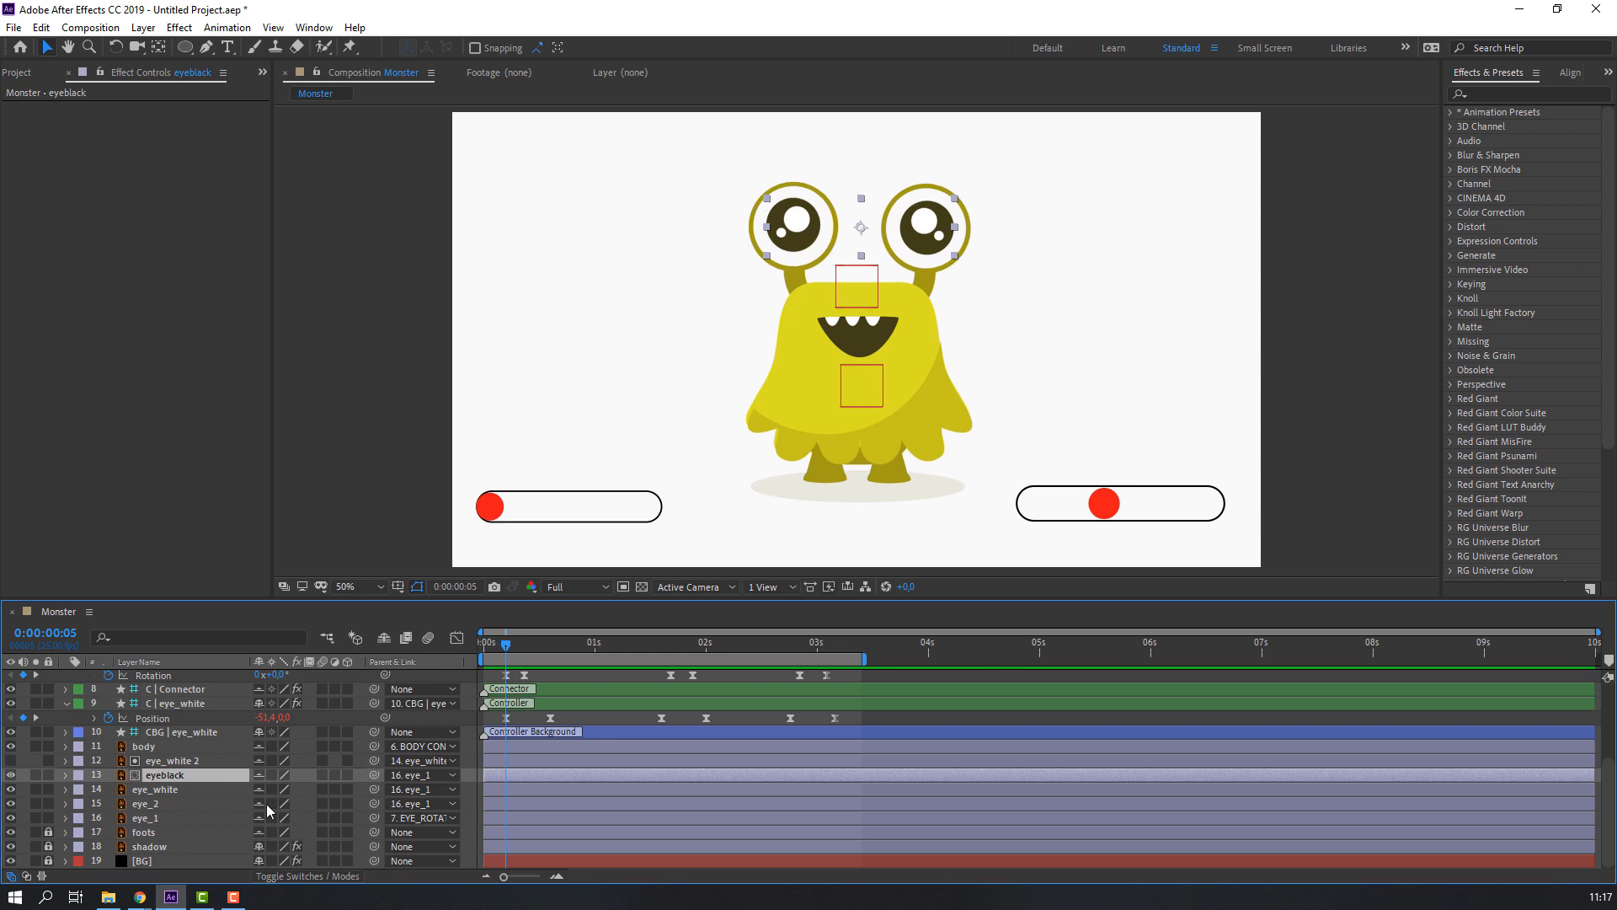
pyautogui.press('p')
pyautogui.click(108, 792)
# - Move the eyeblack pupils down and to the right at 0:00:00:09, to a position of about 288, 127
pyautogui.scroll(1, 918, 212)
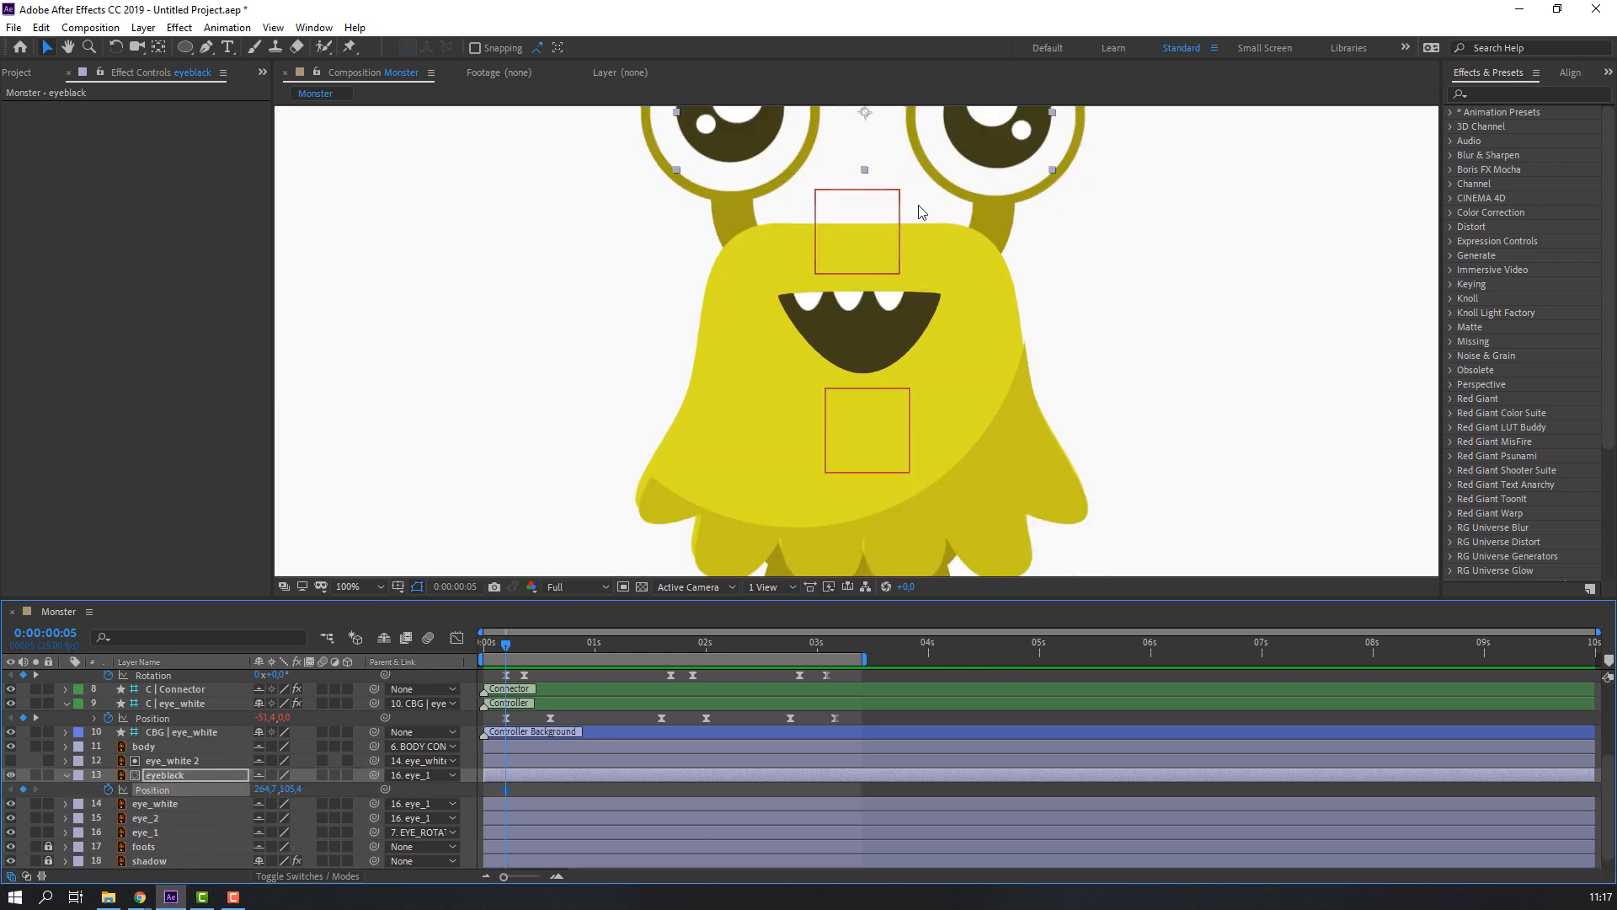
pyautogui.moveTo(921, 209); pyautogui.dragTo(718, 347)
pyautogui.moveTo(505, 642); pyautogui.dragTo(526, 649)
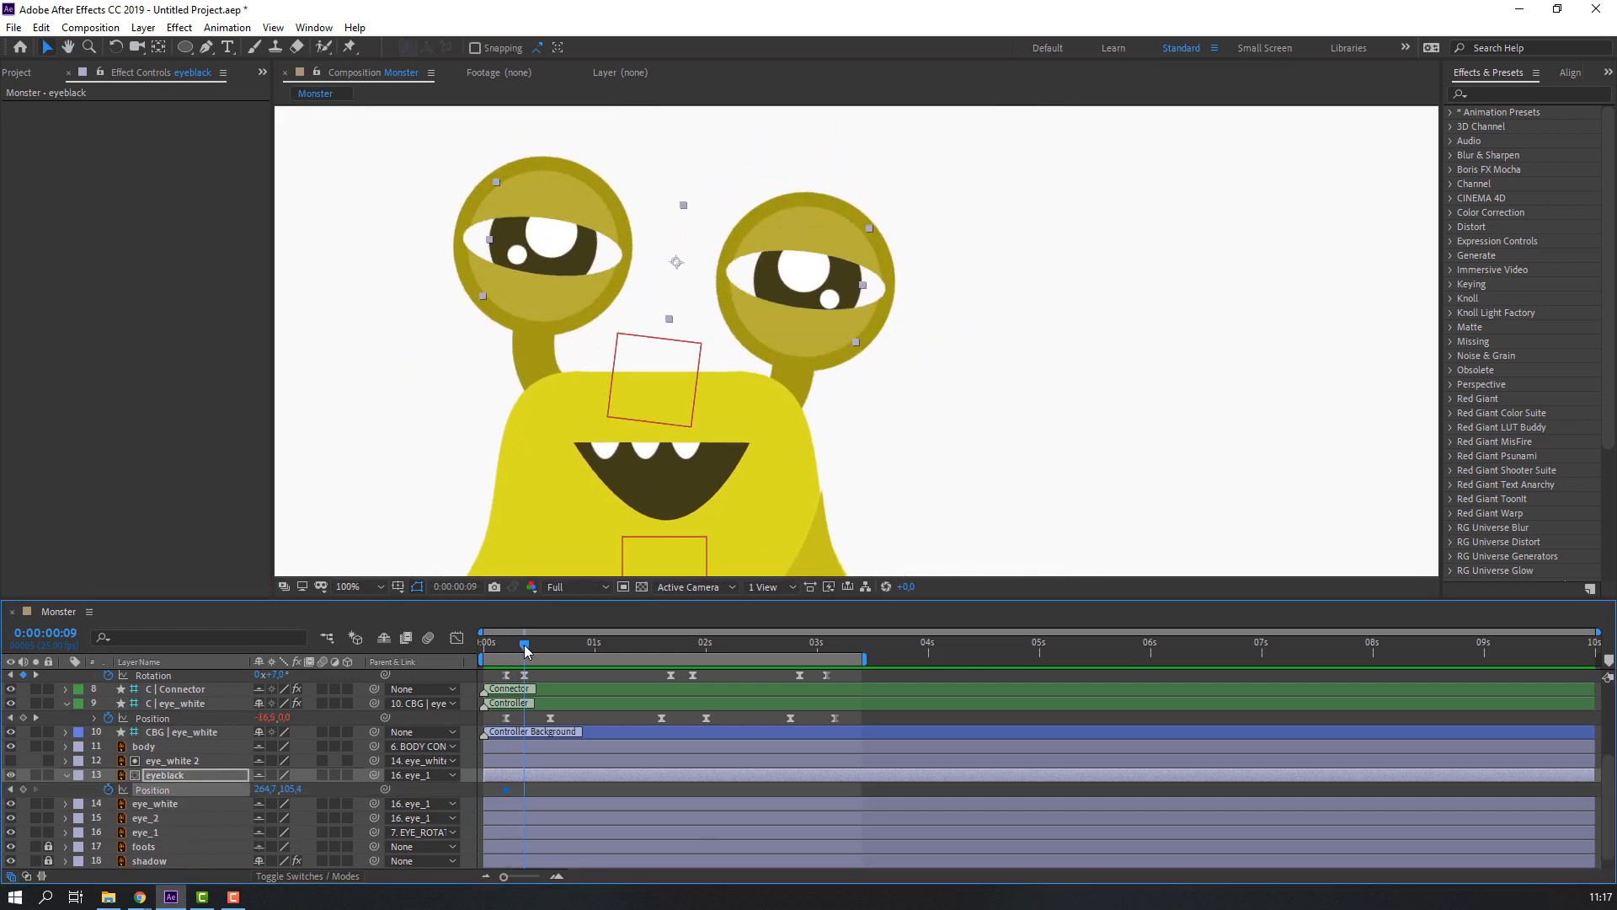
pyautogui.moveTo(572, 235); pyautogui.dragTo(591, 255)
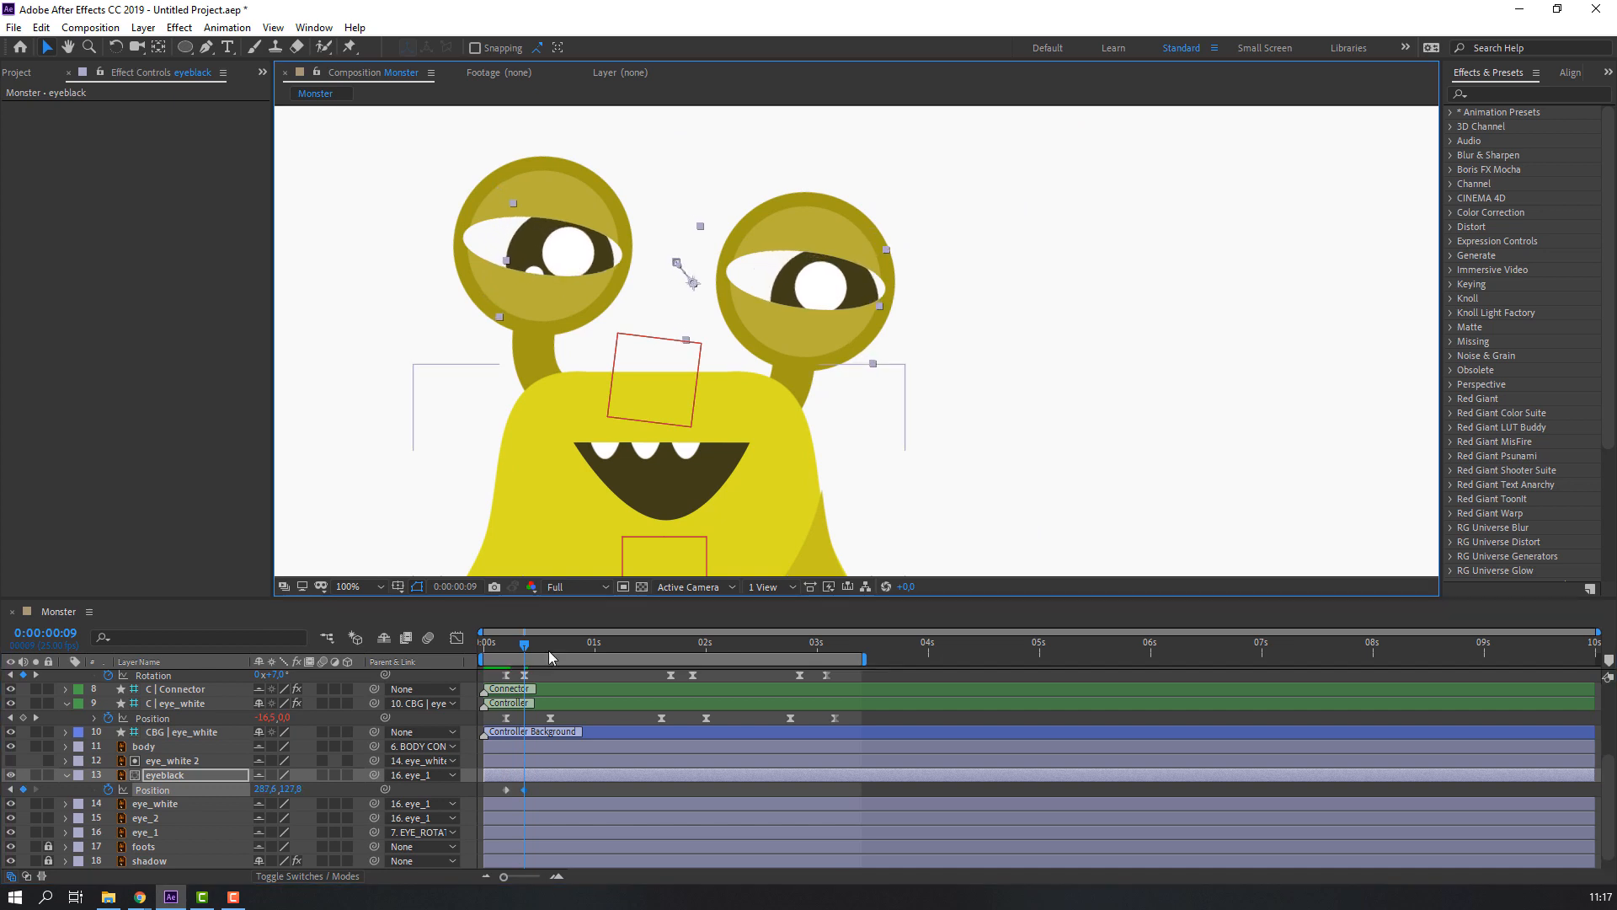
# - Hold eyeblack's Position with a keyframe at about 0:00:01:18 and move the pupils left to about 241, 114 at 0:00:01:23
pyautogui.moveTo(506, 637)
pyautogui.mouseDown()
pyautogui.moveTo(580, 656)
pyautogui.moveTo(697, 652)
pyautogui.mouseUp()
pyautogui.moveTo(561, 313); pyautogui.dragTo(515, 302)
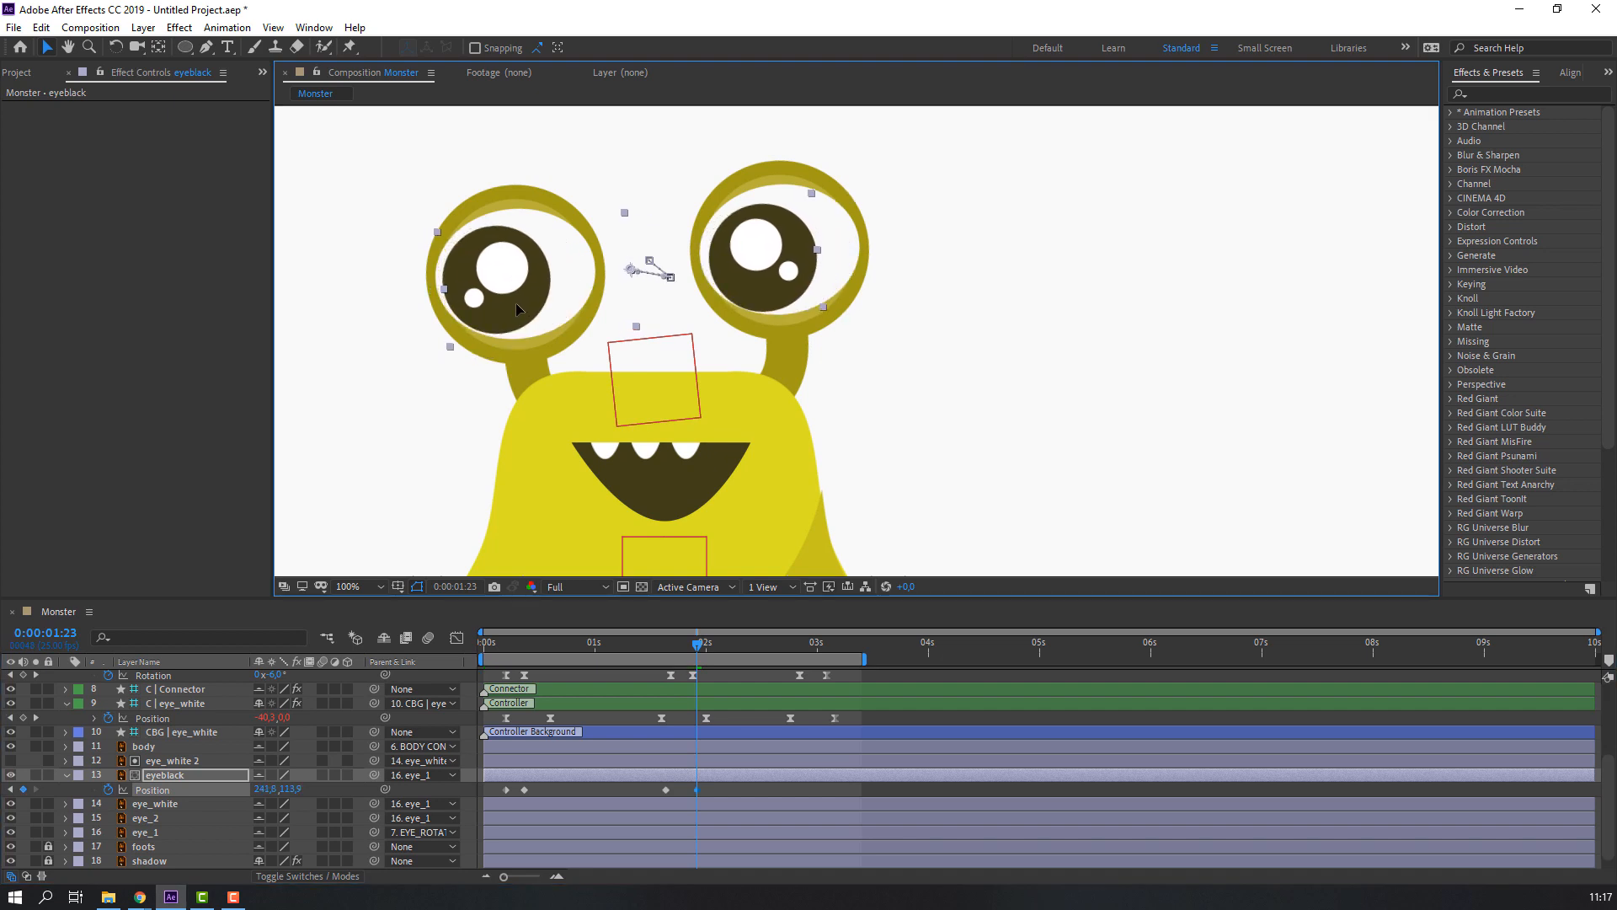
pyautogui.click(673, 791)
pyautogui.moveTo(669, 792); pyautogui.dragTo(675, 792)
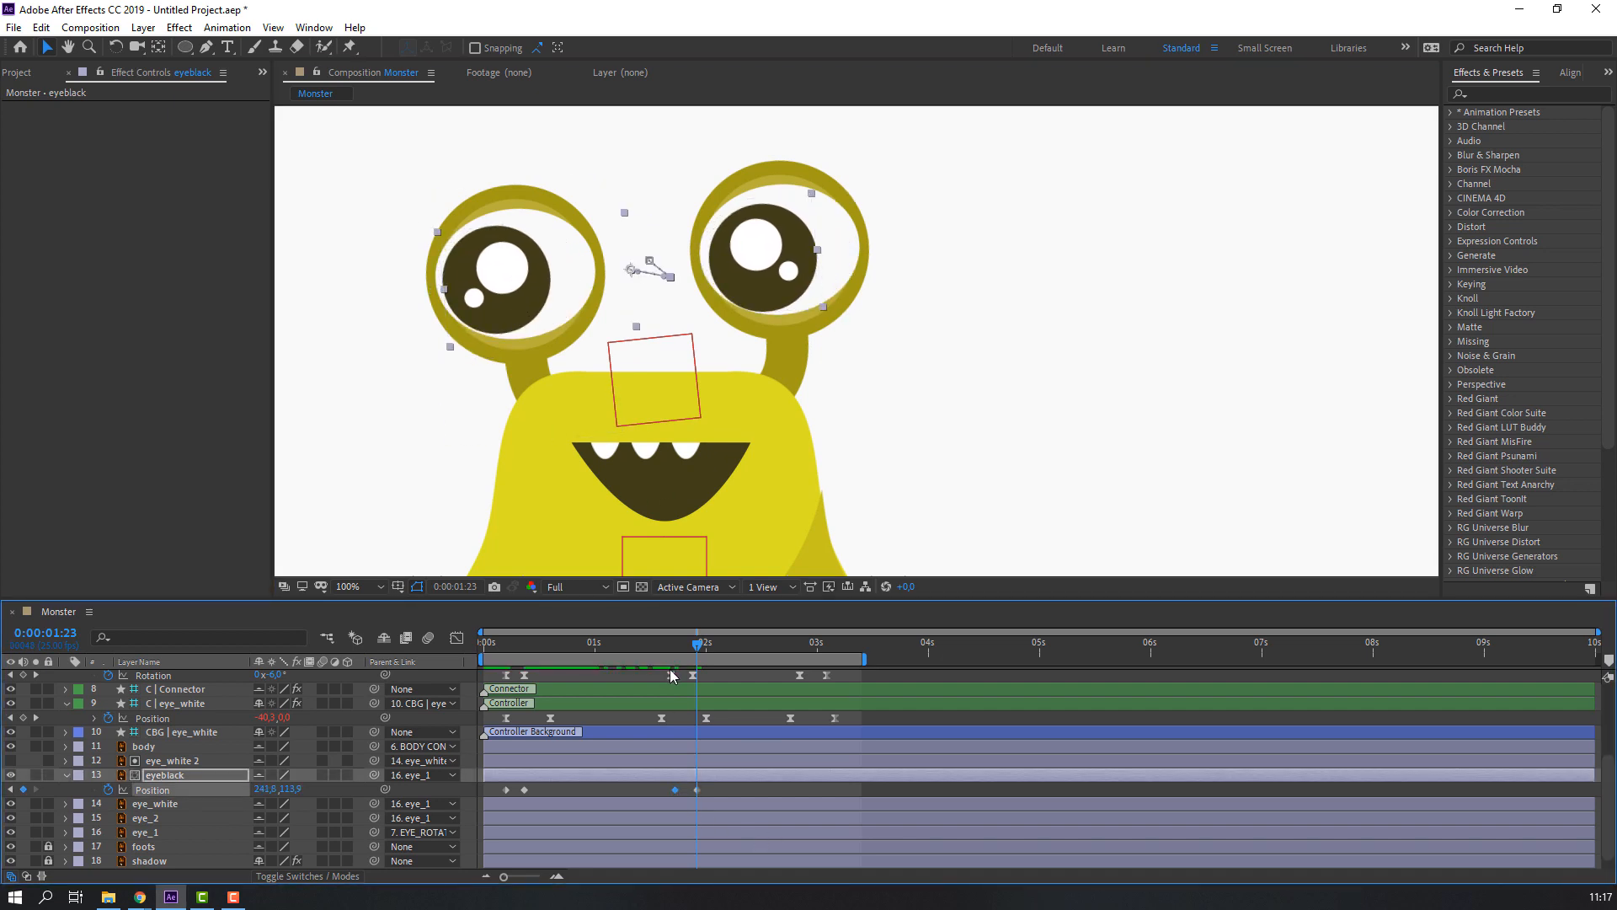
# - Hold eyeblack's Position with a keyframe at 0:00:02:22 and paste a copy of its first keyframe at 0:00:03:02
pyautogui.moveTo(671, 655); pyautogui.dragTo(797, 649)
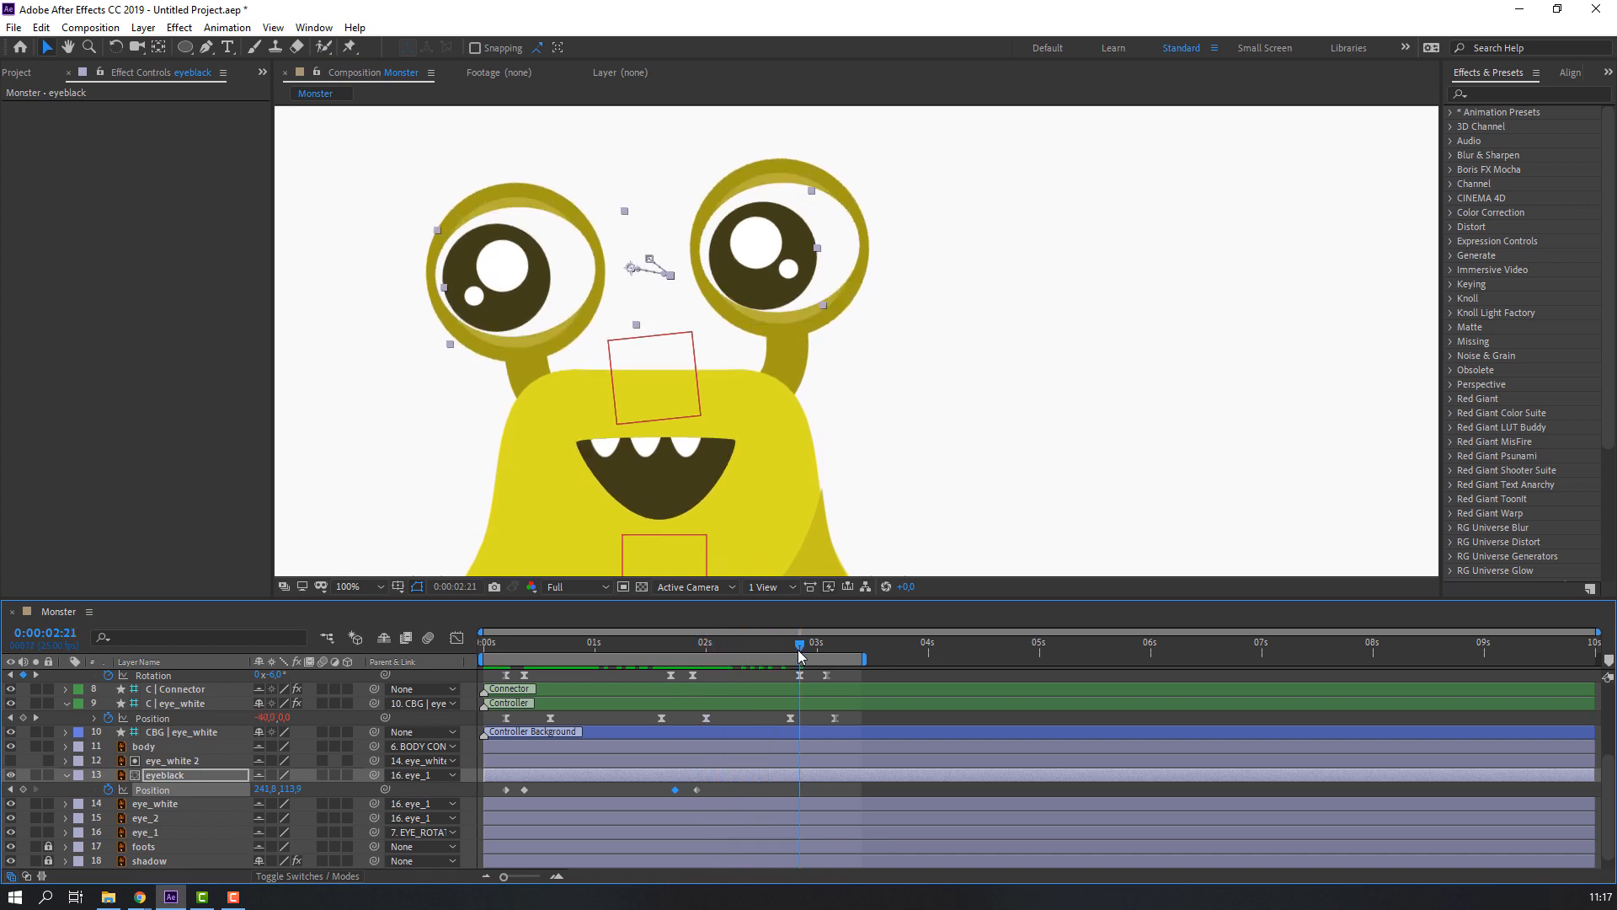
pyautogui.click(807, 647)
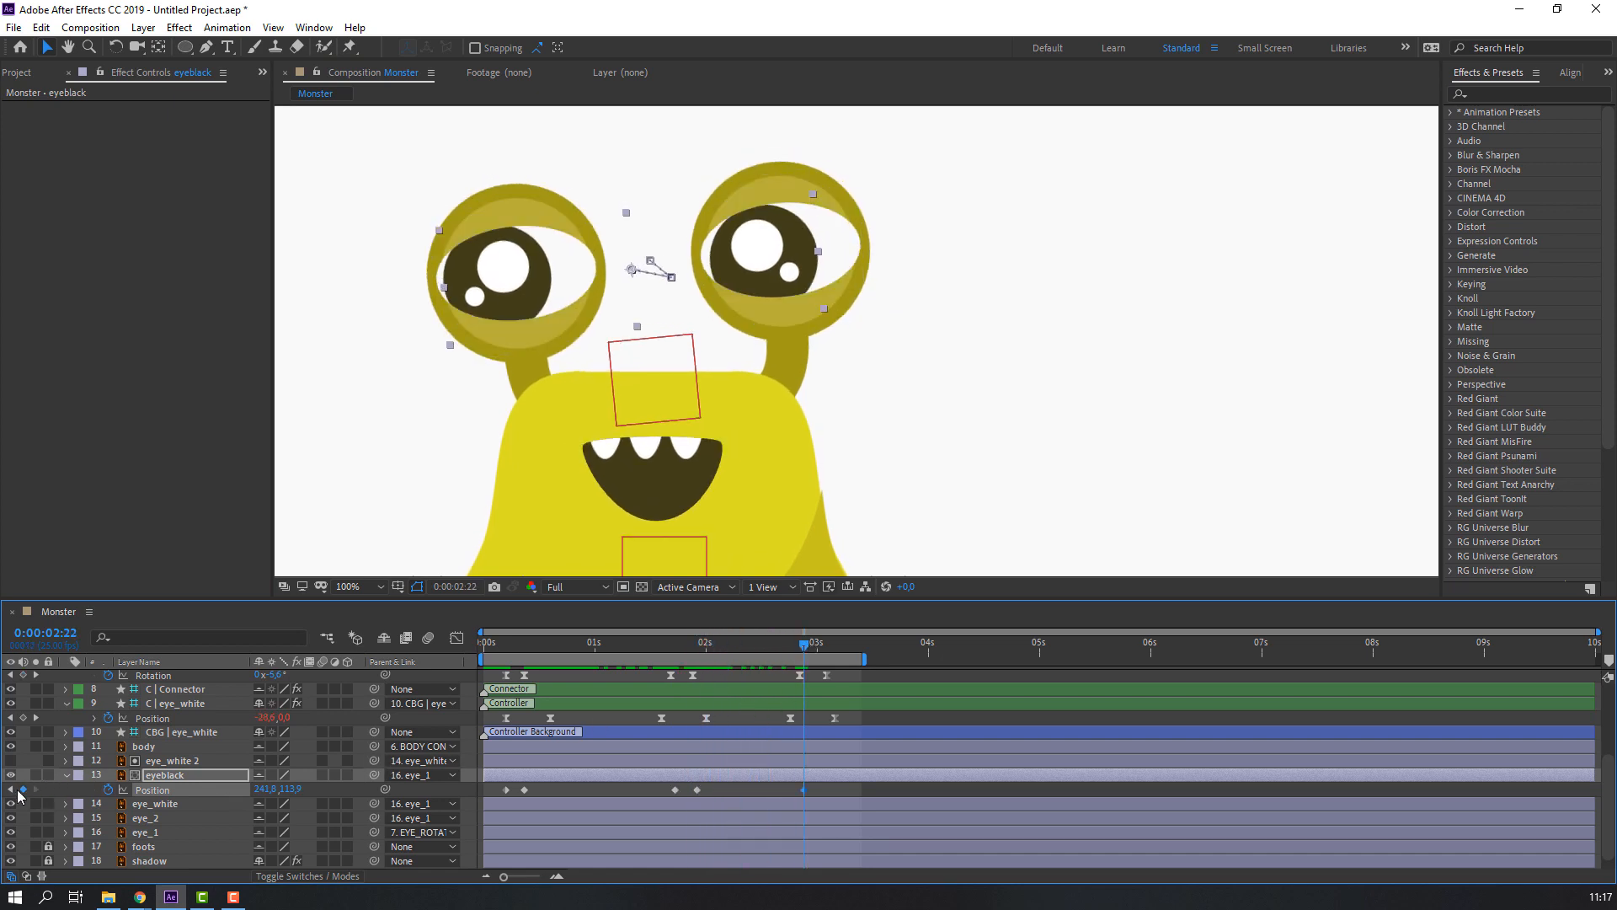
pyautogui.moveTo(816, 648); pyautogui.dragTo(827, 649)
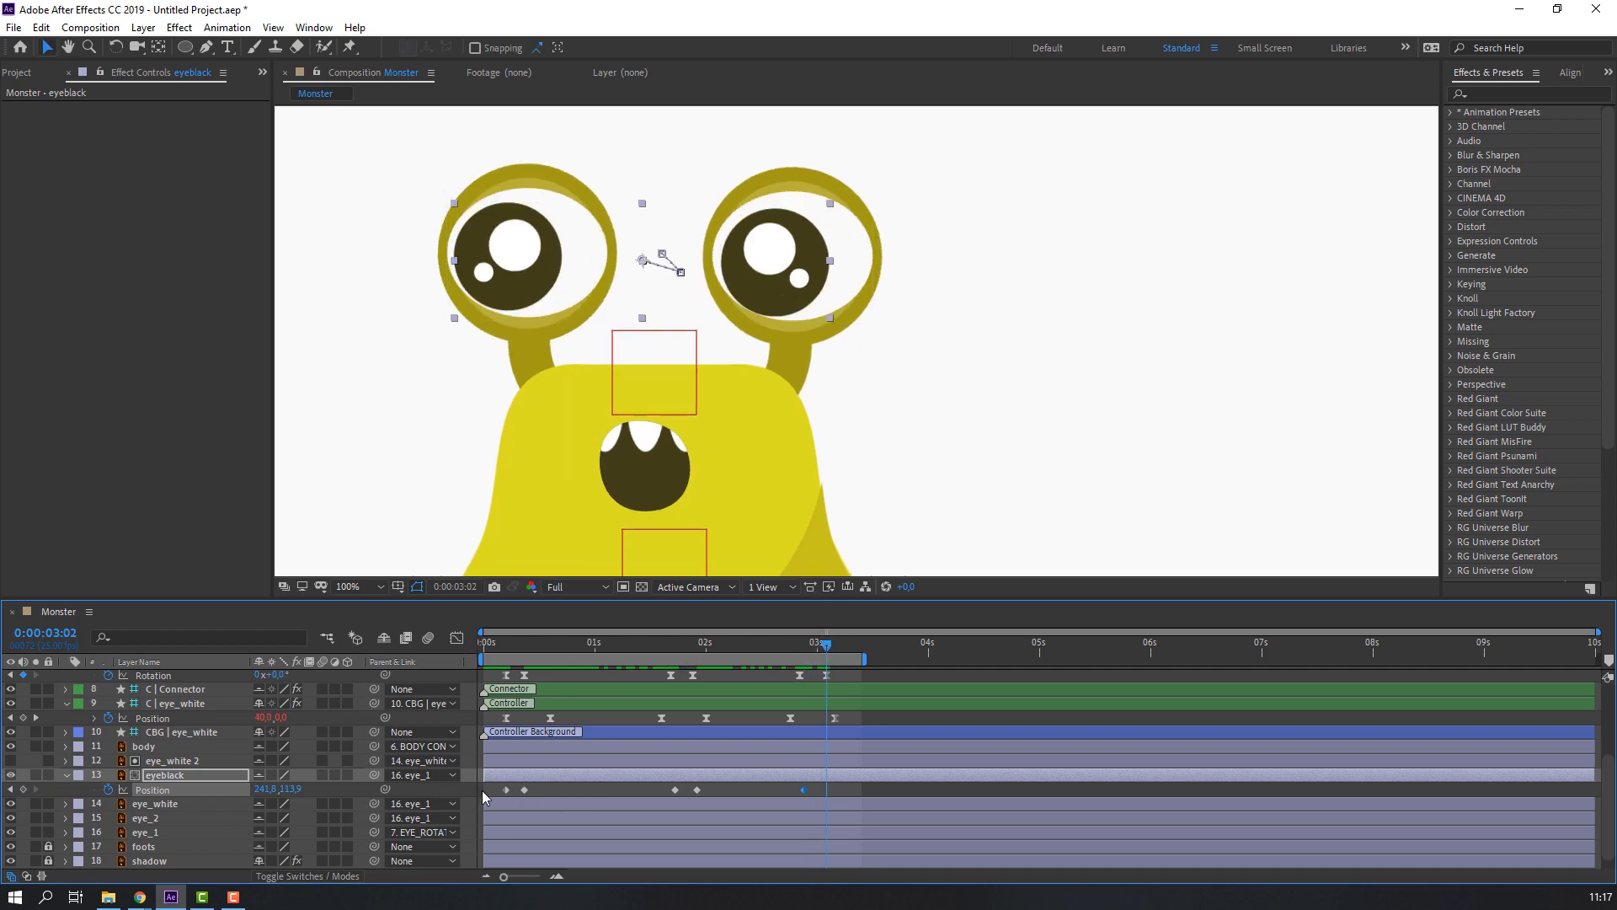
pyautogui.moveTo(482, 791); pyautogui.dragTo(513, 795)
pyautogui.hotkey('ctrl', 'c')
pyautogui.hotkey('ctrl', 'v')
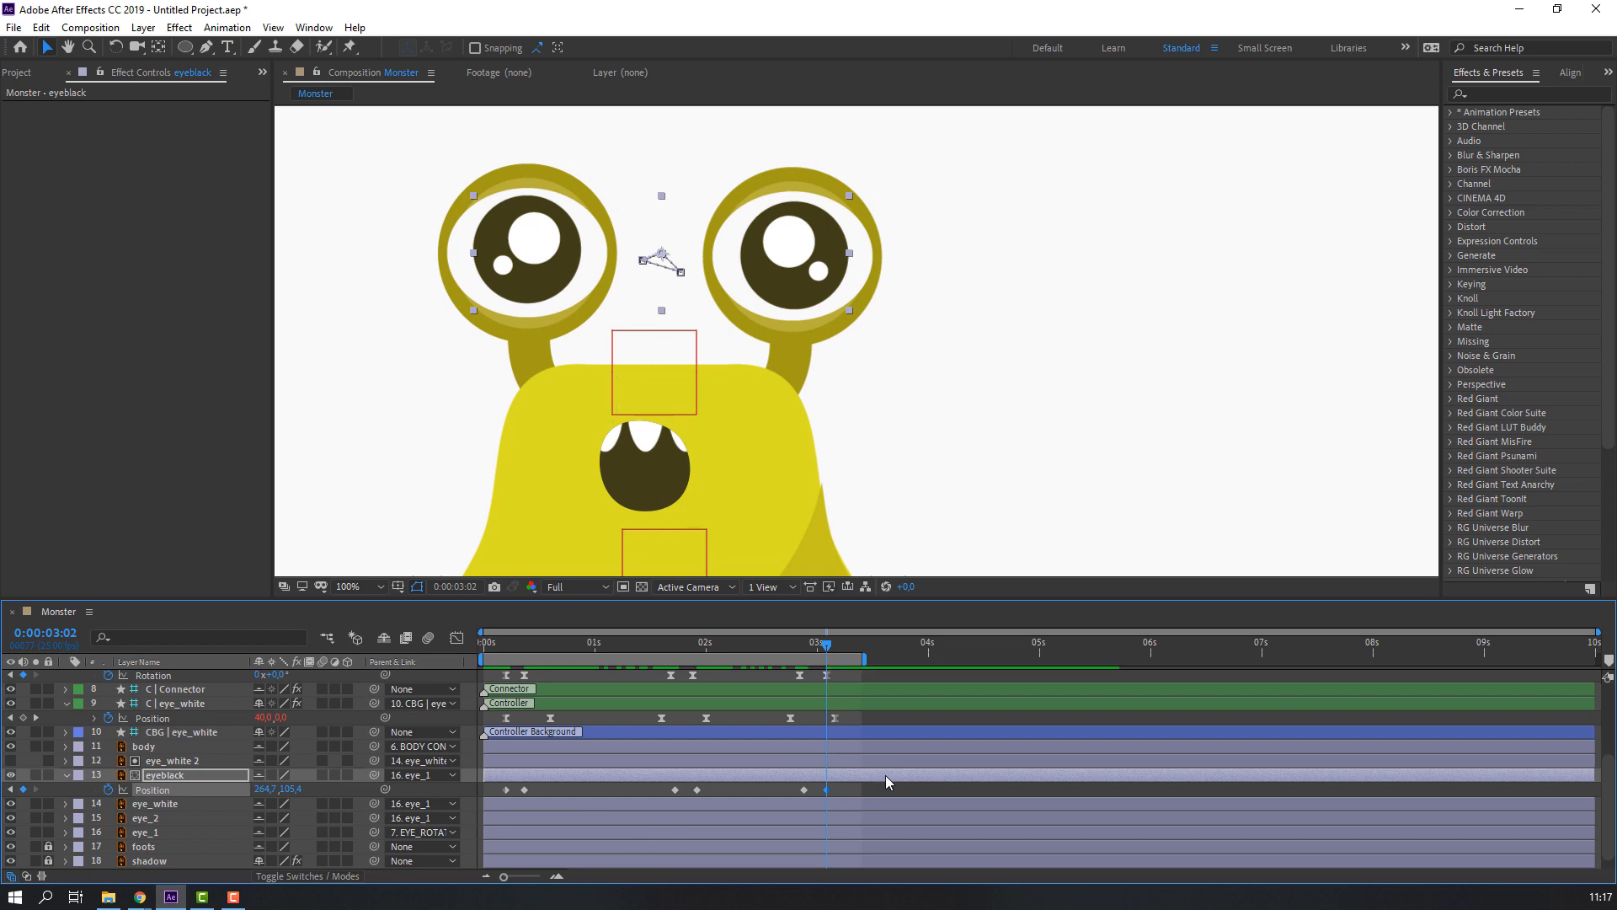
# - Apply Easy Ease to all of eyeblack's Position keyframes
pyautogui.moveTo(870, 796); pyautogui.dragTo(499, 801)
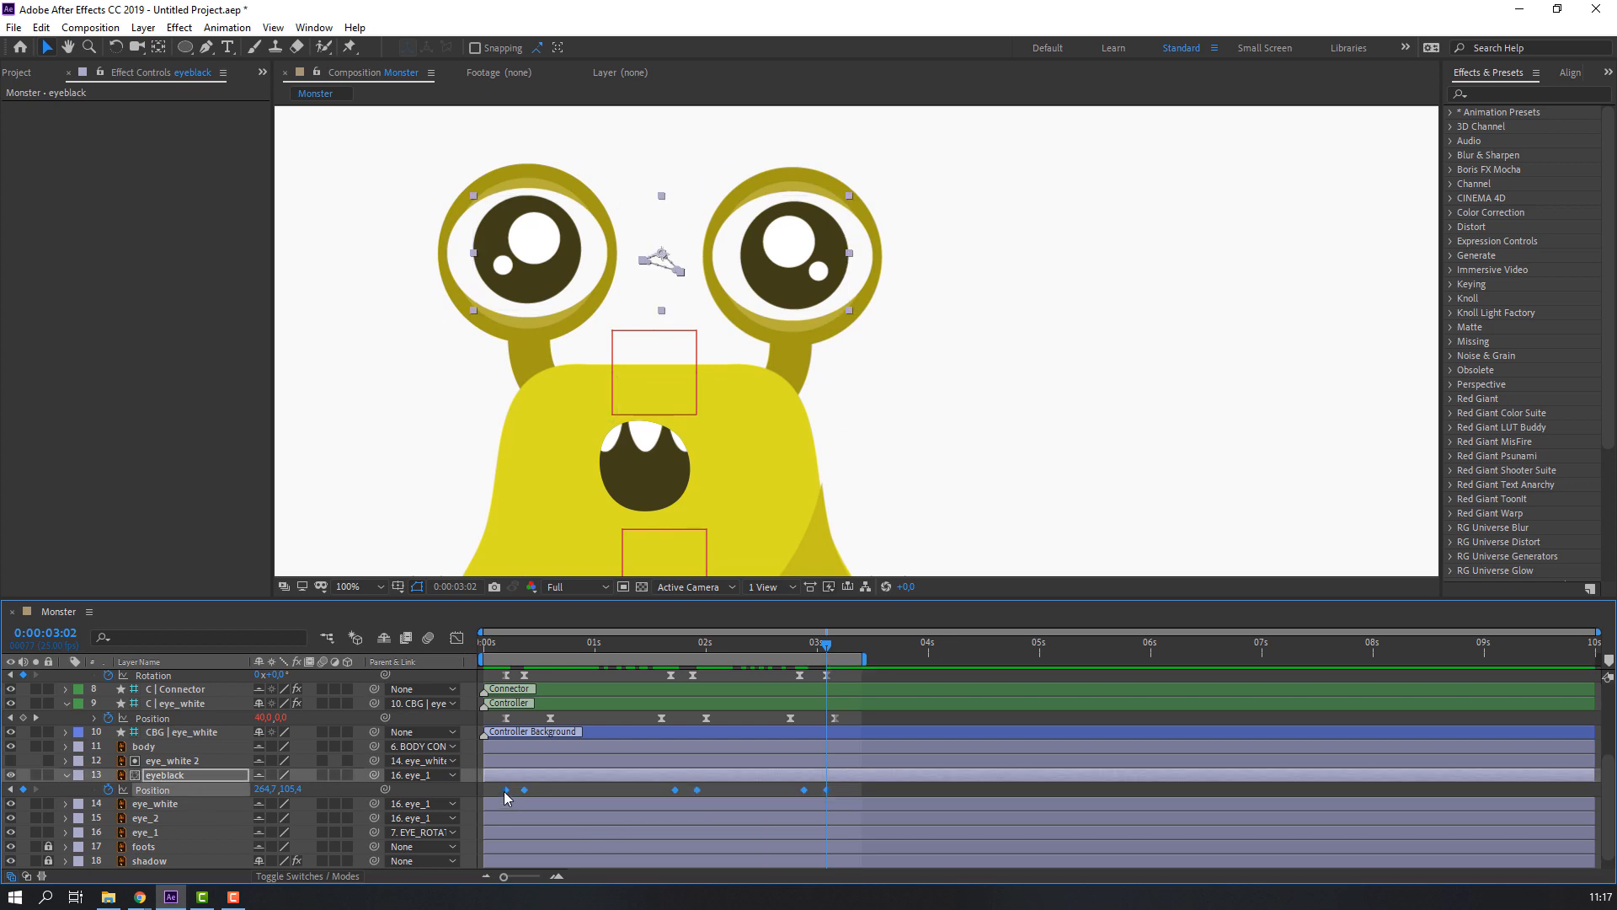
pyautogui.rightClick(509, 790)
pyautogui.moveTo(621, 779)
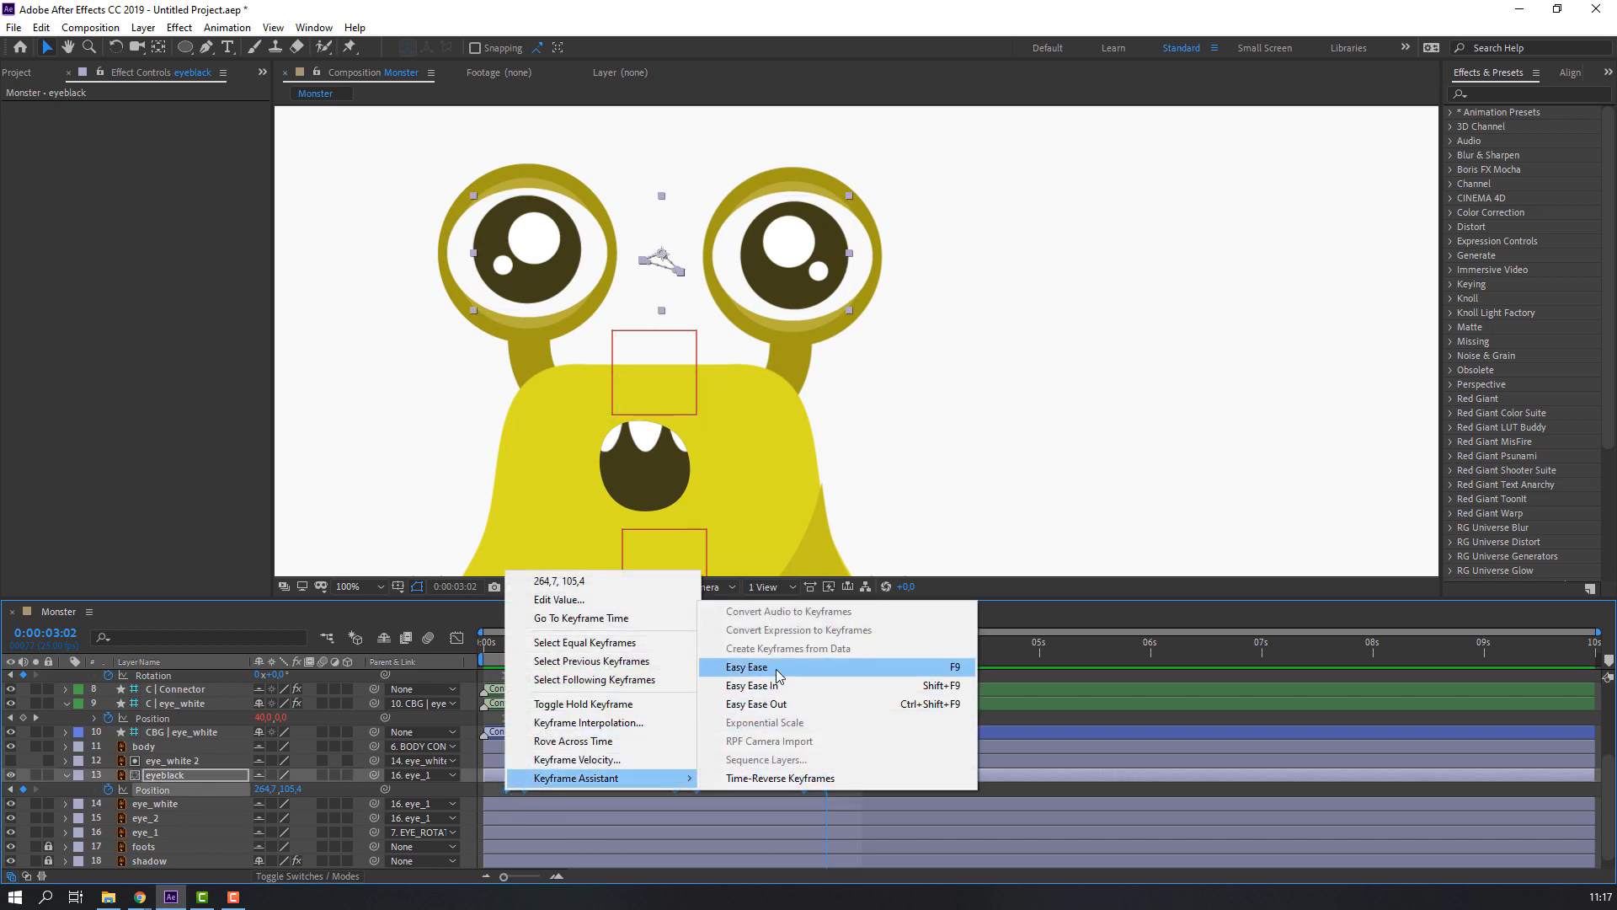
pyautogui.click(809, 665)
pyautogui.click(881, 792)
# - Preview the animation with the composition fitted to the viewer, and hide the shy layers again
pyautogui.scroll(-1, 497, 424)
pyautogui.press('space')
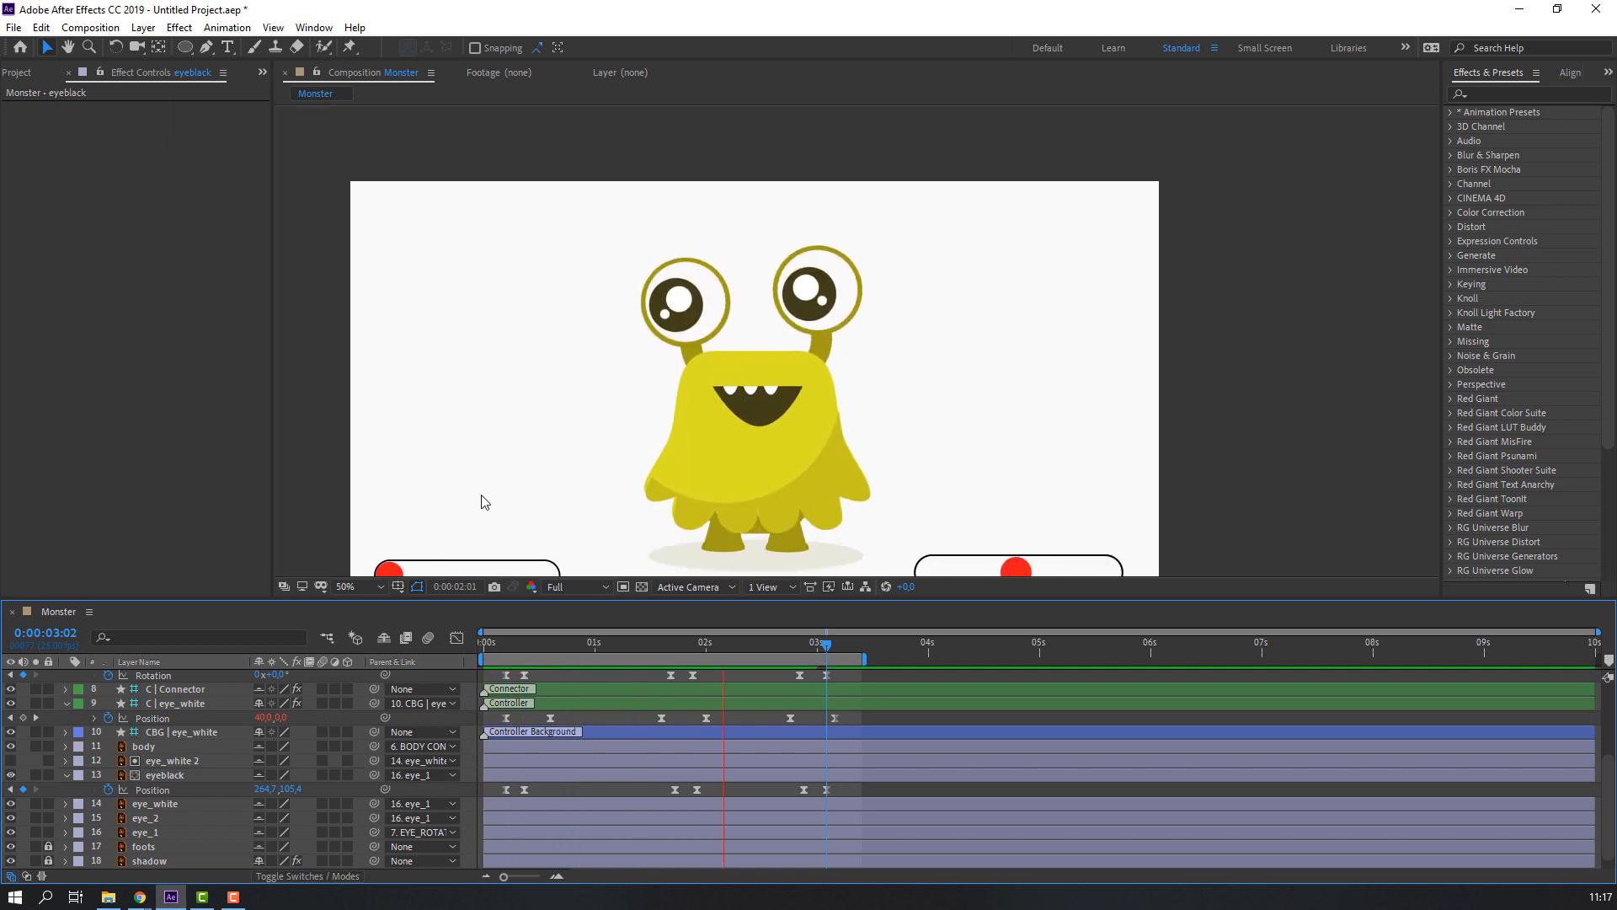
pyautogui.click(367, 588)
pyautogui.click(405, 296)
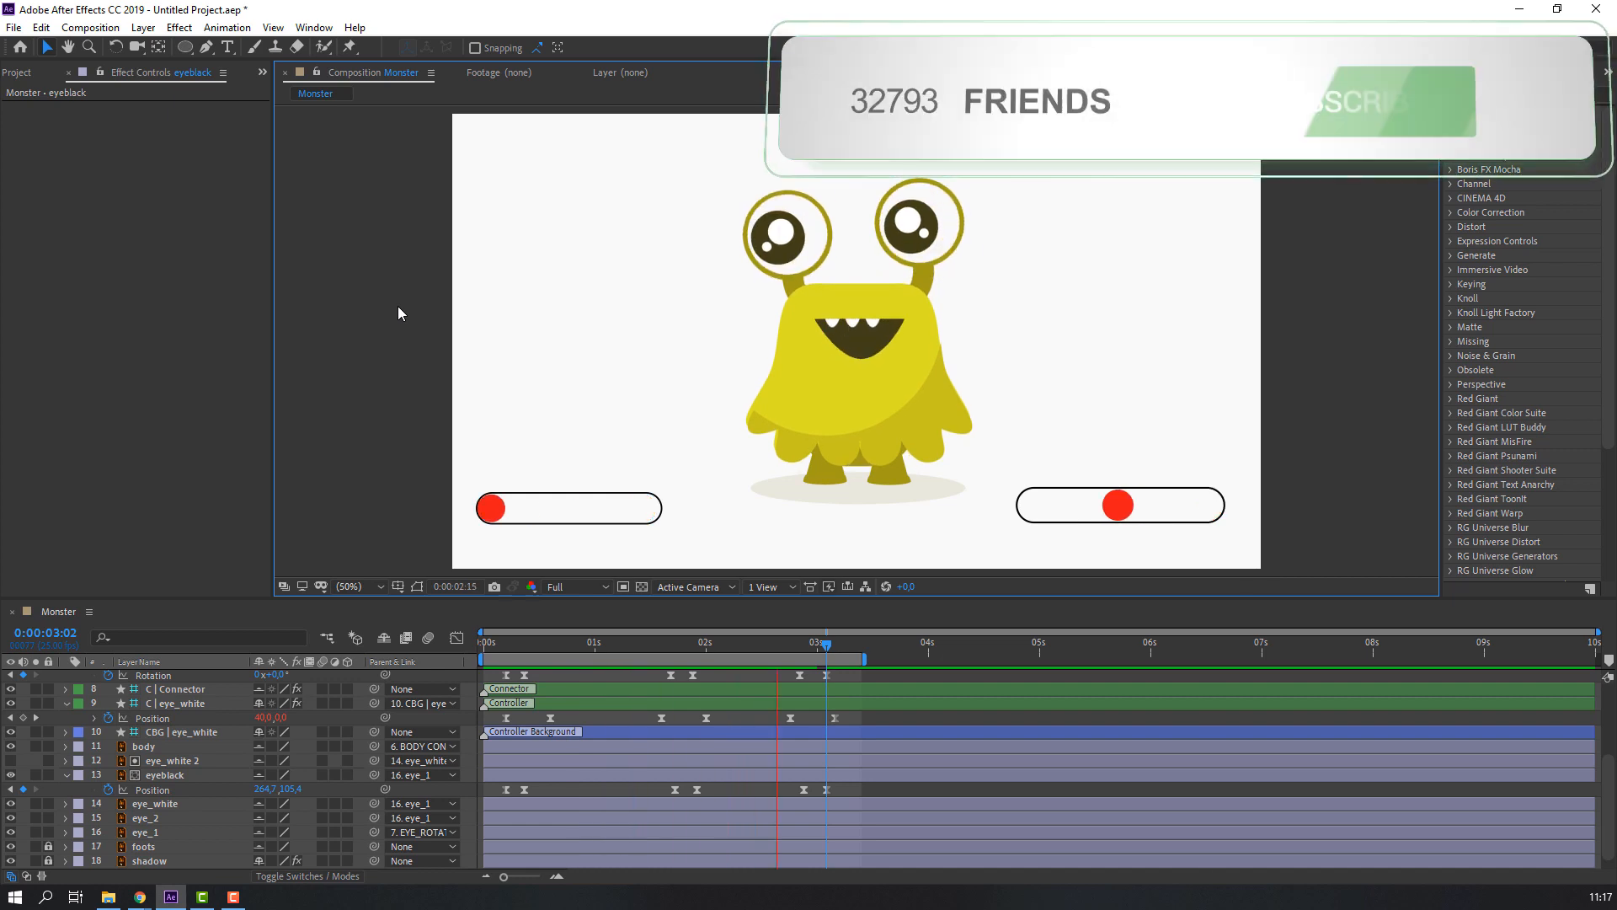
pyautogui.click(383, 638)
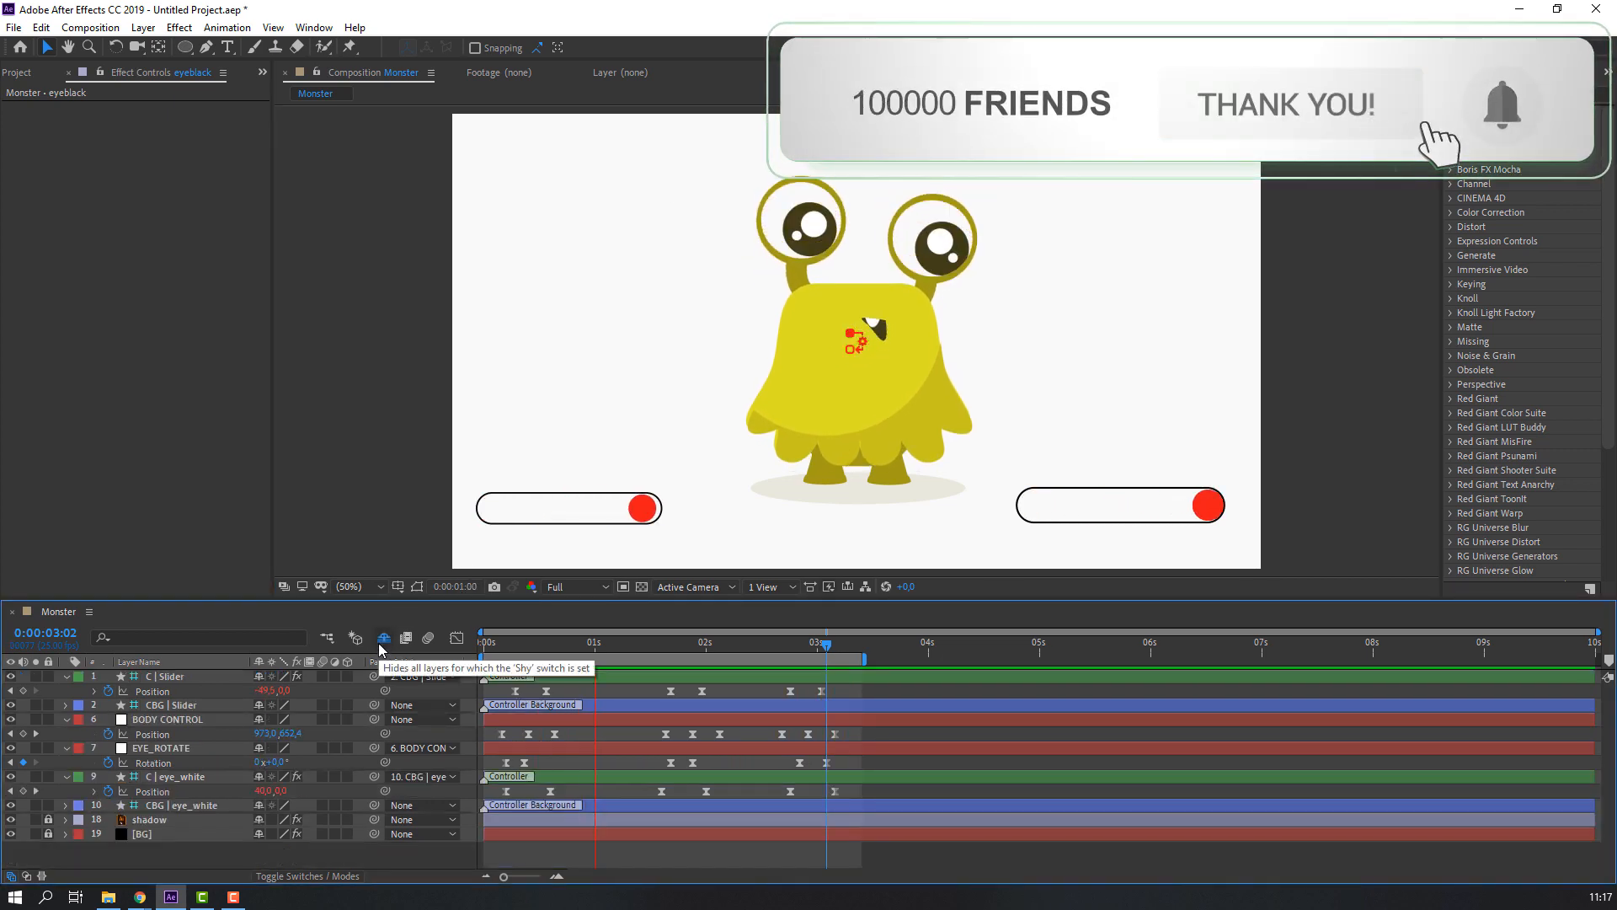